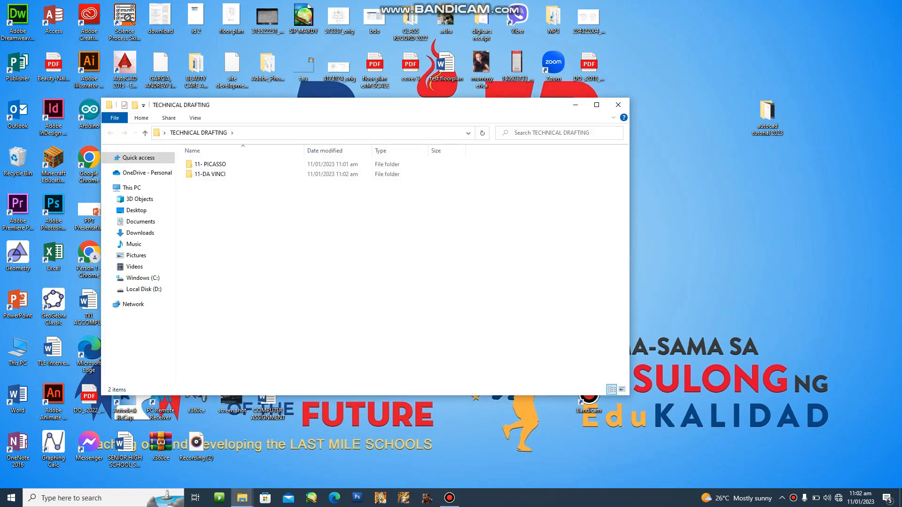
- Look into the 11- PICASSO folder, then go back and open the 11-DA VINCI folder
double_click(212, 163)
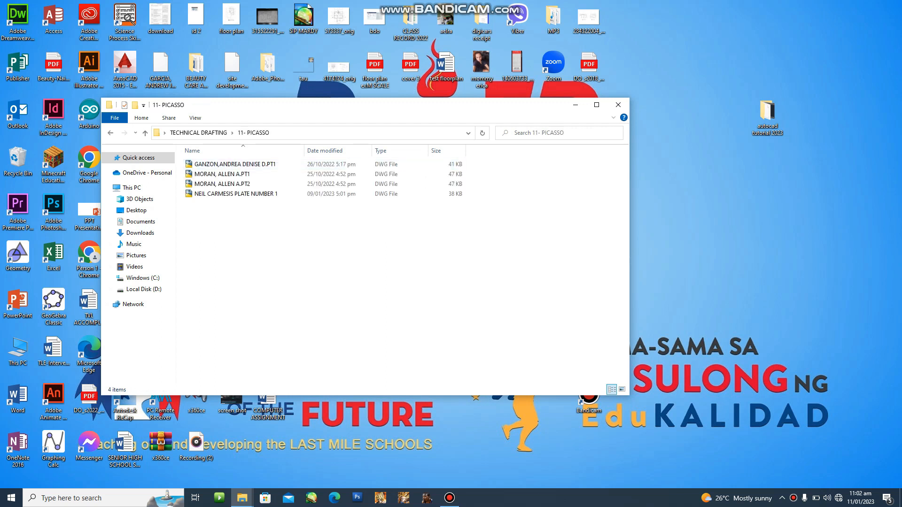
left_click(110, 133)
double_click(212, 173)
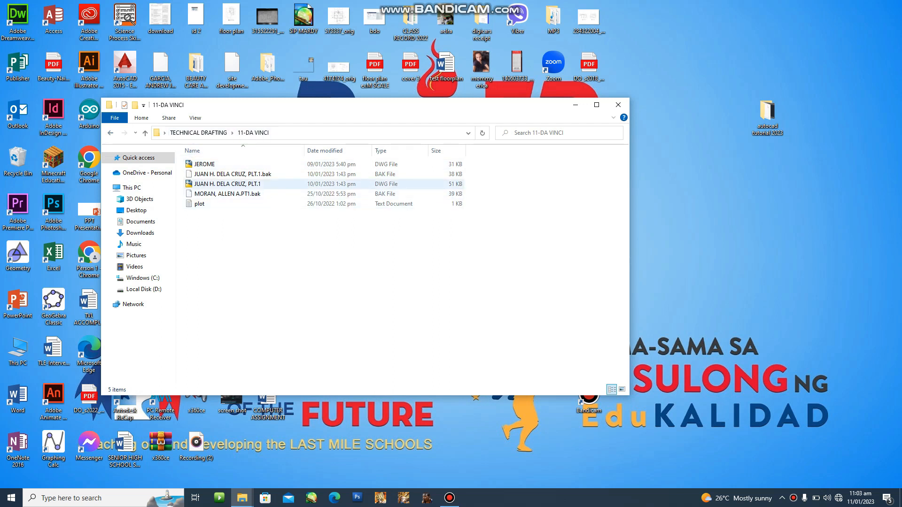
- Duplicate the PLT.1 DWG drawing within the 11-DA VINCI folder
left_click(227, 184)
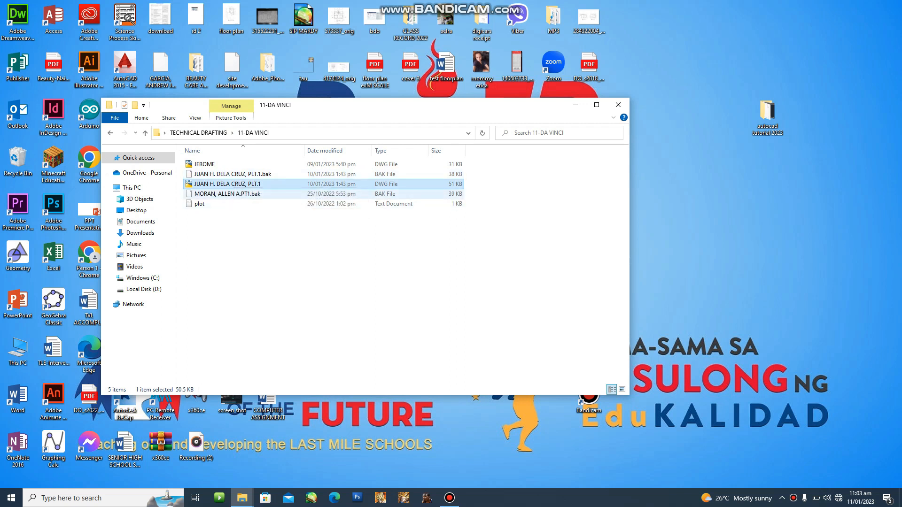
right_click(248, 186)
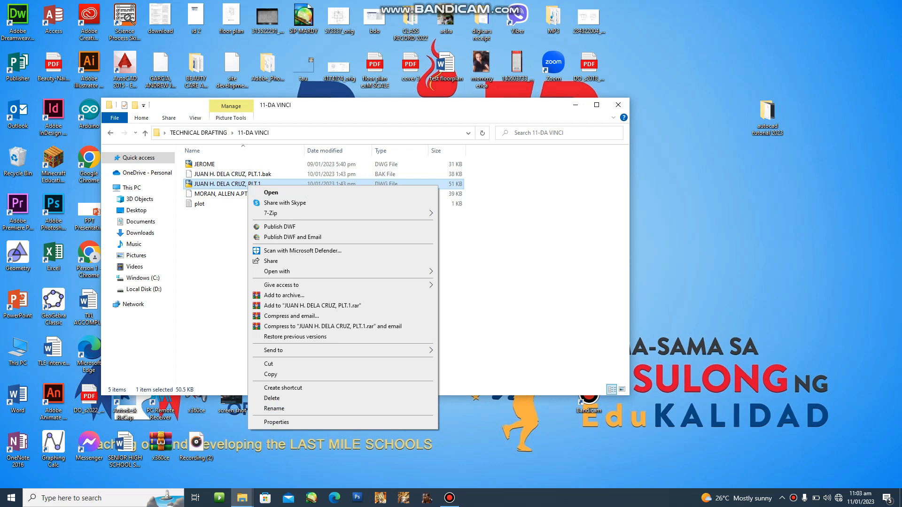
left_click(271, 374)
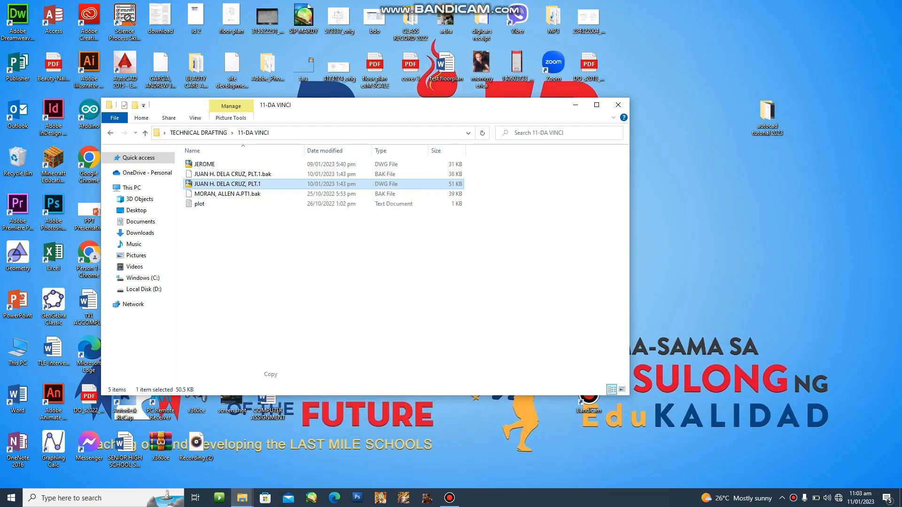
right_click(219, 285)
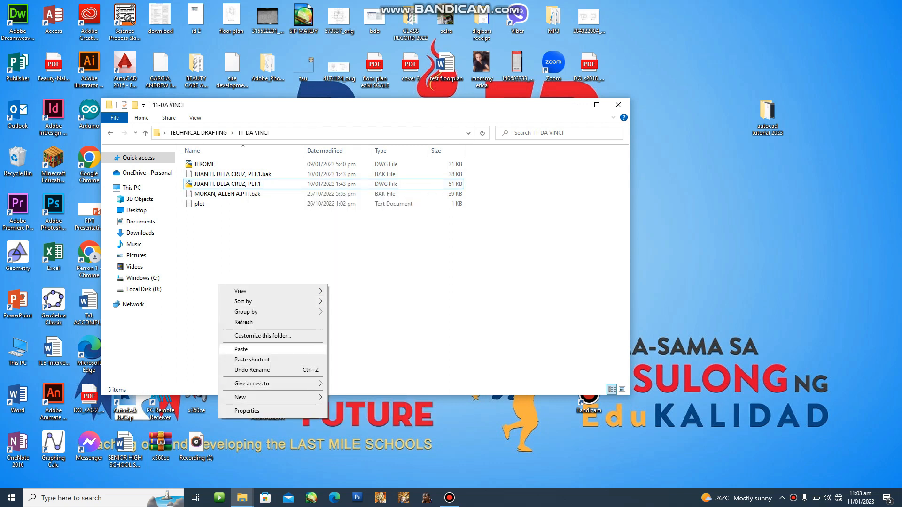
left_click(242, 349)
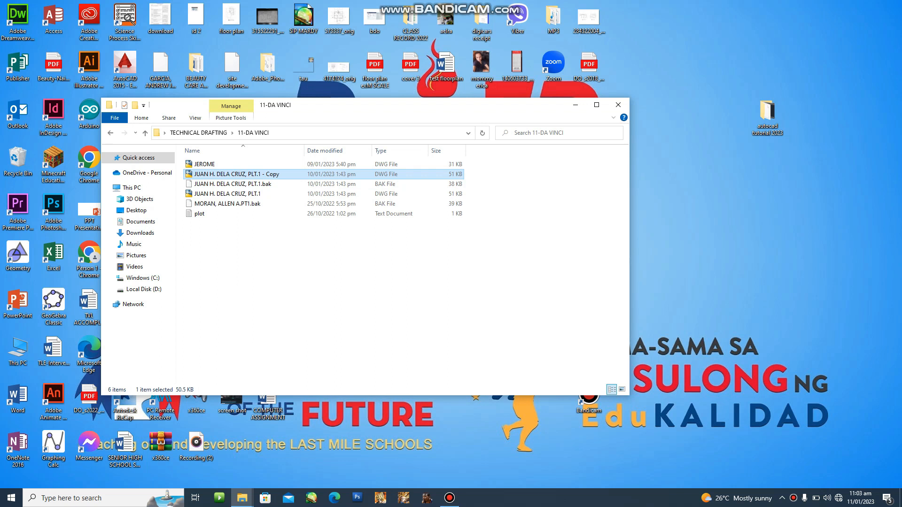
- Rename the duplicated drawing, keeping the student's name and ending it in PLT.2
right_click(269, 175)
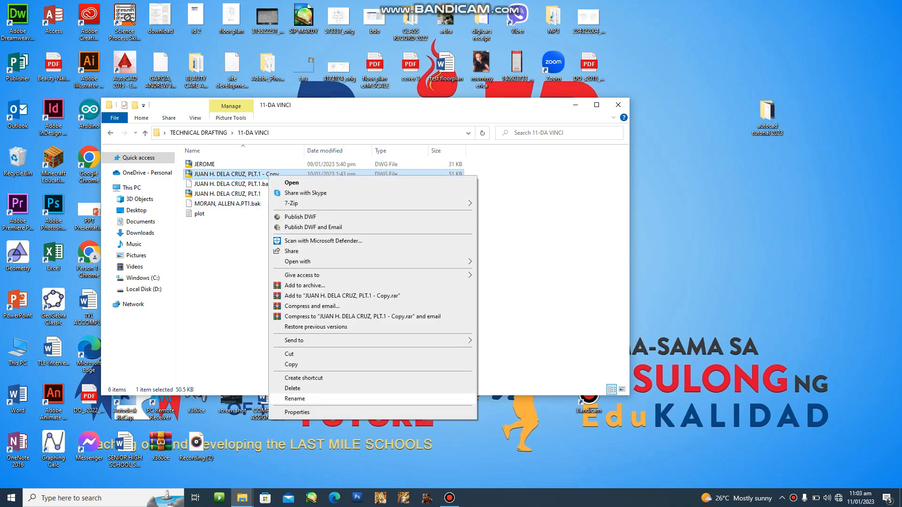
left_click(294, 399)
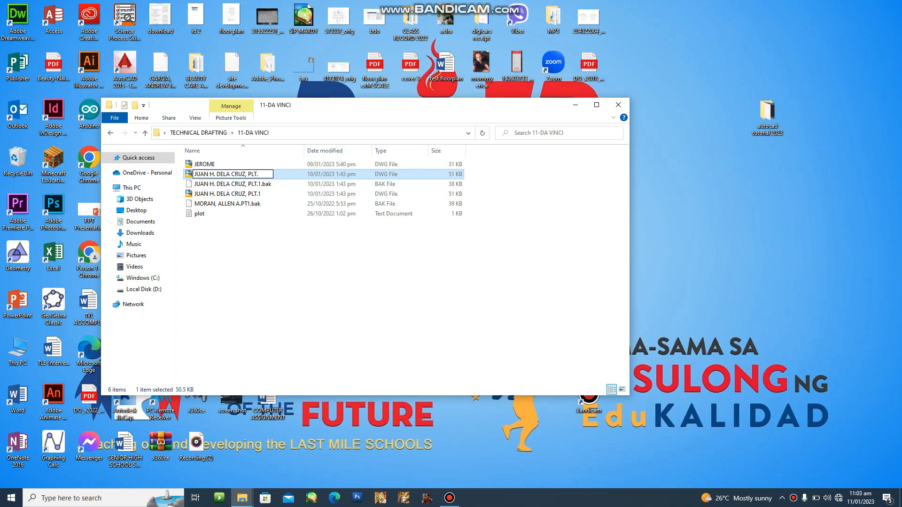
left_click(319, 255)
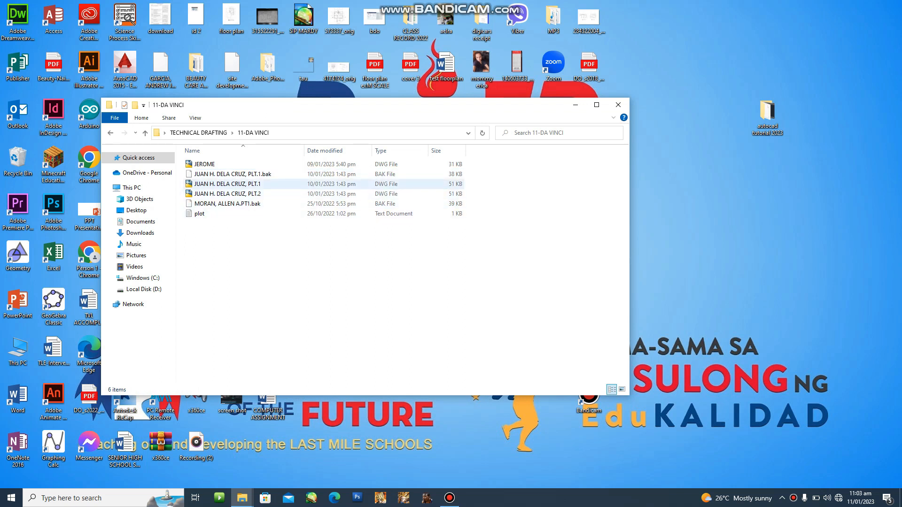
- Open the PLT.2 drawing in AutoCAD
left_click(228, 184)
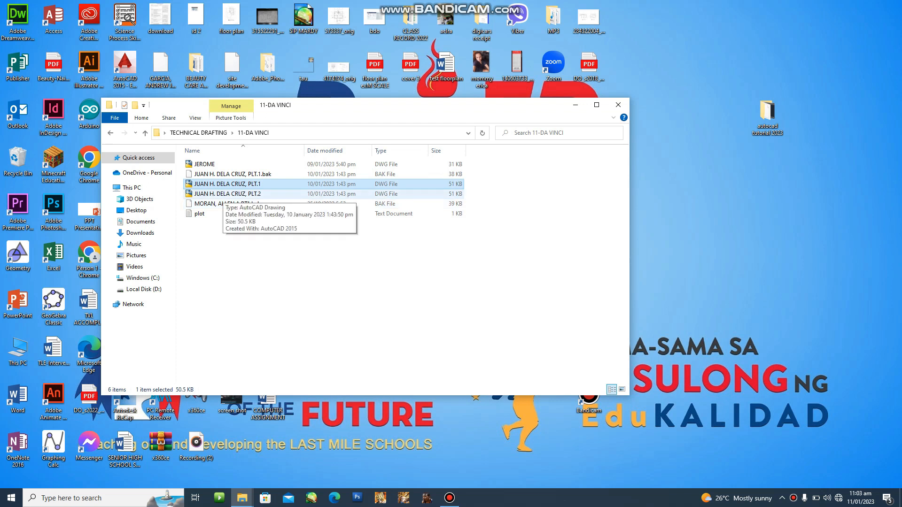
double_click(221, 193)
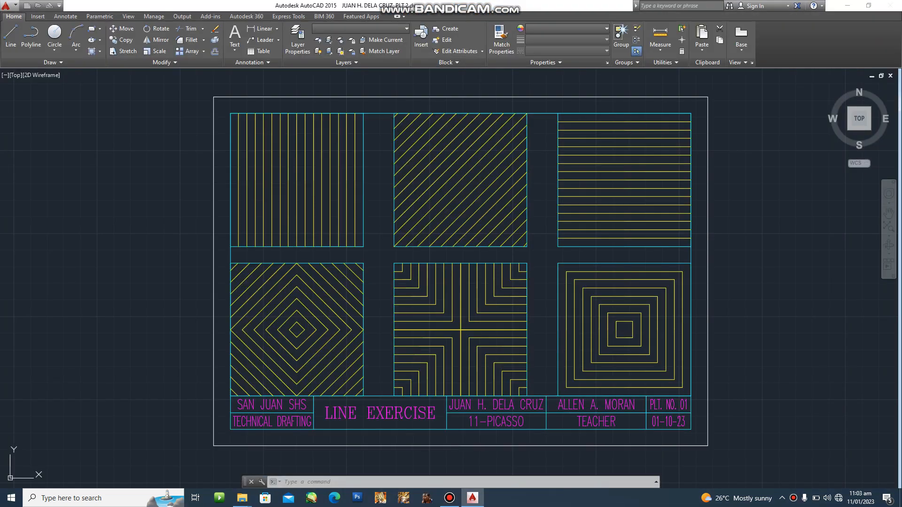
middle_click_drag(646, 264, 657, 284)
key("Escape")
scroll(609, 270, "down", 2)
key("Escape")
middle_click_drag(620, 306, 602, 289)
scroll(648, 338, "up", 2)
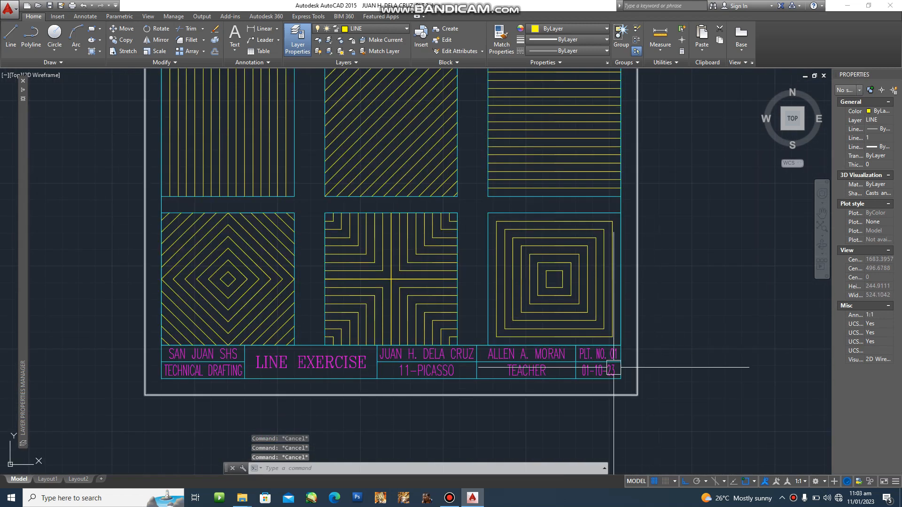
- Change the plate number text in the title block to PLT. NO. 02
scroll(613, 368, "up", 6)
left_click(591, 289)
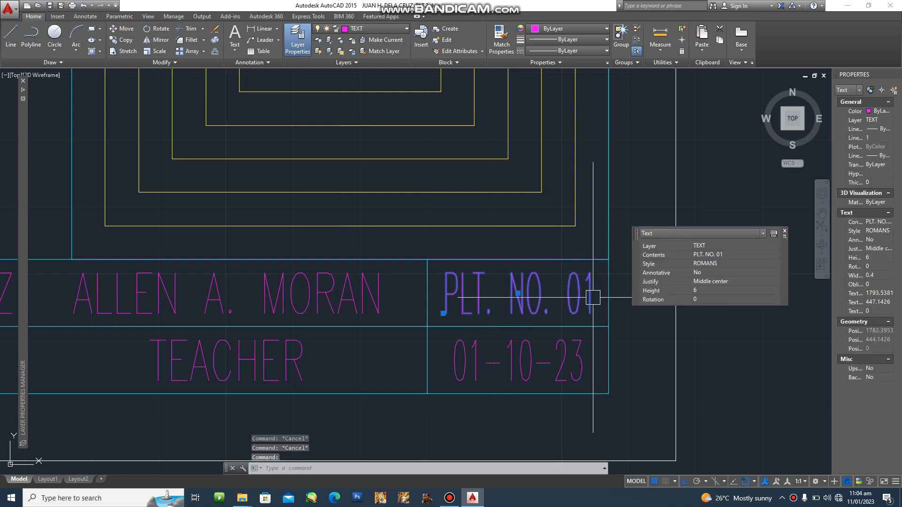
key("Escape")
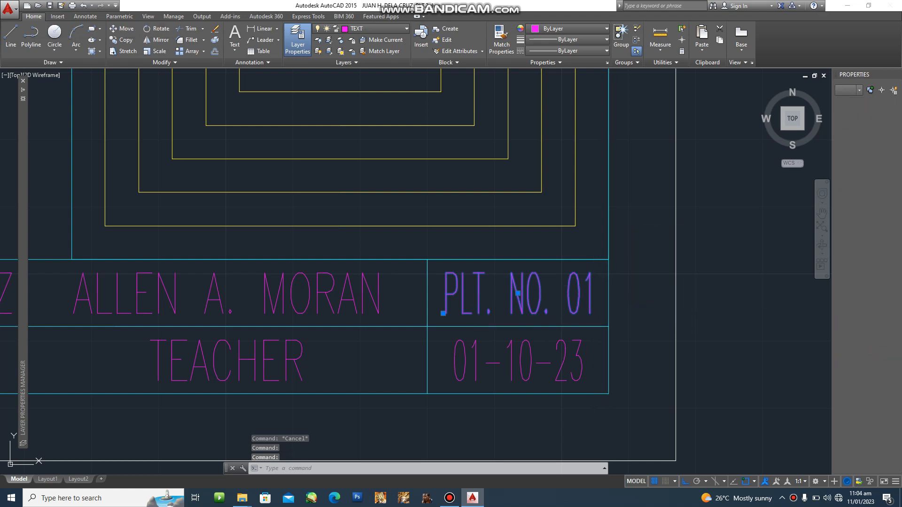
double_click(516, 294)
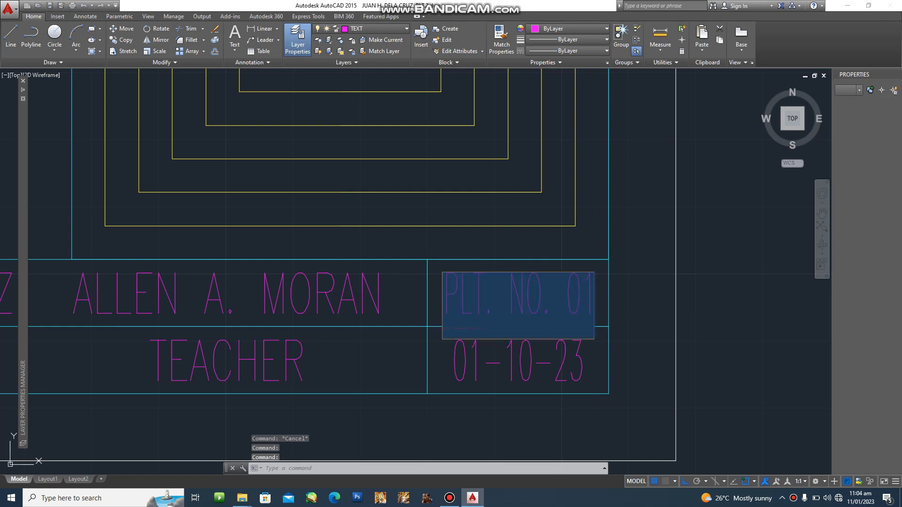
key("BackSpace")
type("2")
key("Return")
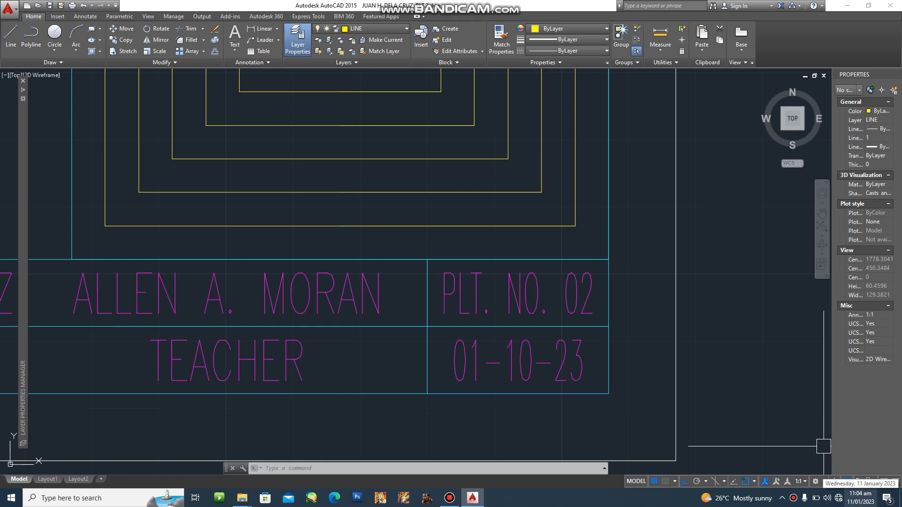
- Change the date text in the title block to 01-11-23
double_click(542, 362)
left_click(531, 366)
key("BackSpace")
type("1")
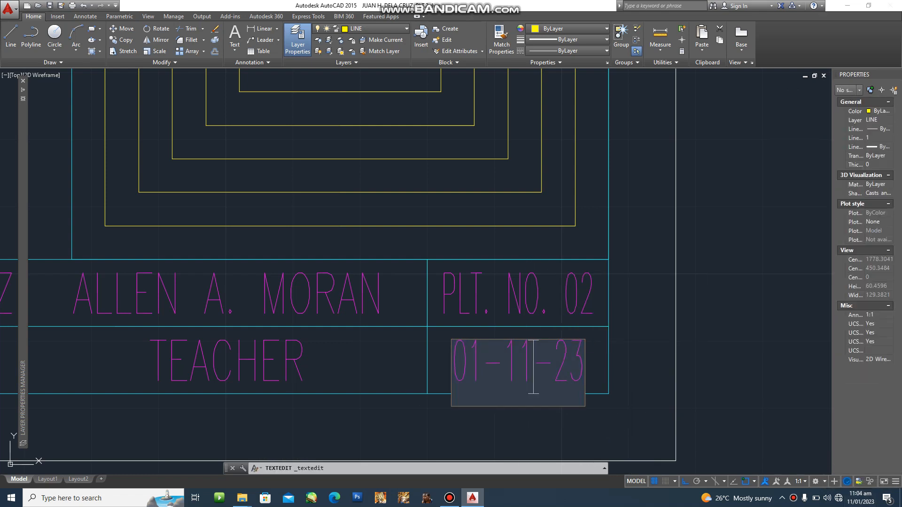
left_click(632, 359)
- Look over the title block and the existing line pattern squares of the plate
scroll(610, 362, "down", 1)
middle_click_drag(584, 366, 809, 313)
scroll(434, 302, "down", 2)
middle_click_drag(233, 317, 288, 336)
scroll(548, 326, "up", 2)
scroll(641, 304, "up", 2)
middle_click_drag(642, 304, 487, 292)
scroll(340, 245, "down", 2)
scroll(372, 287, "down", 4)
key("Escape")
scroll(417, 219, "up", 4)
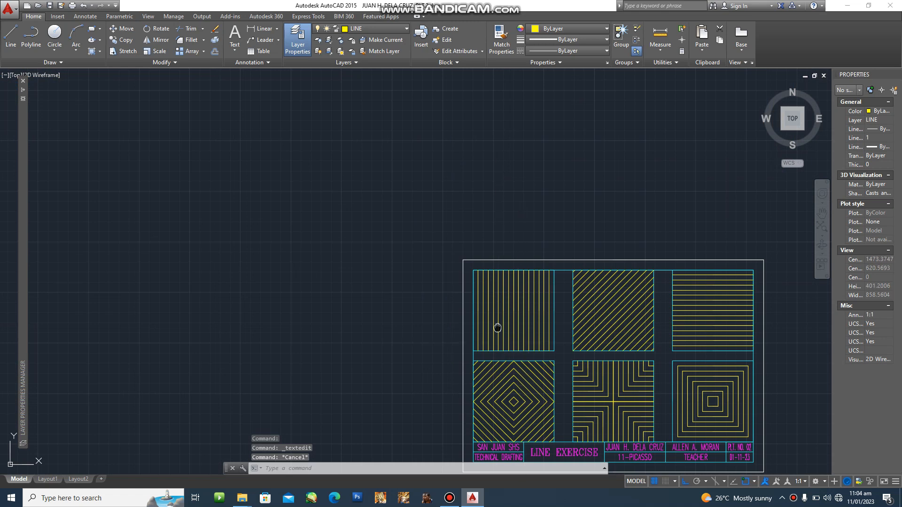
scroll(488, 279, "up", 2)
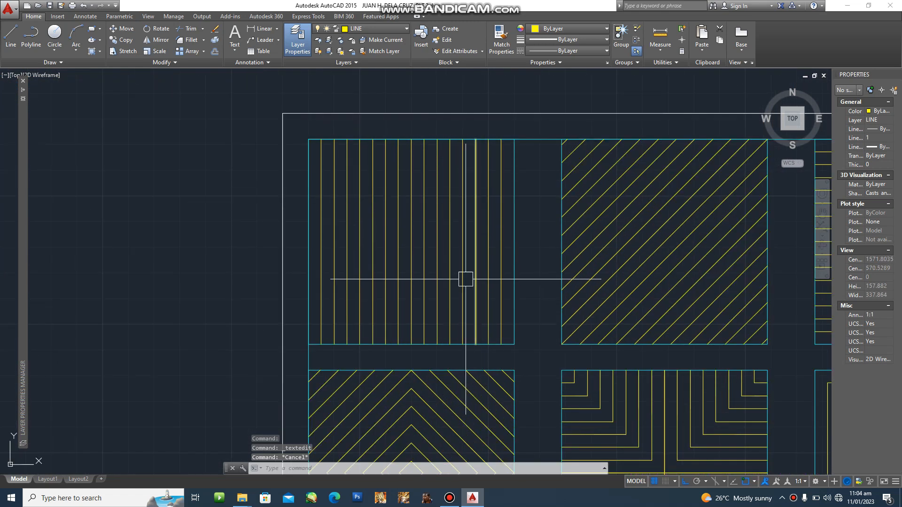
middle_click_drag(383, 175, 465, 189)
scroll(507, 198, "down", 4)
scroll(421, 243, "up", 4)
middle_click_drag(602, 224, 409, 297)
key("Escape")
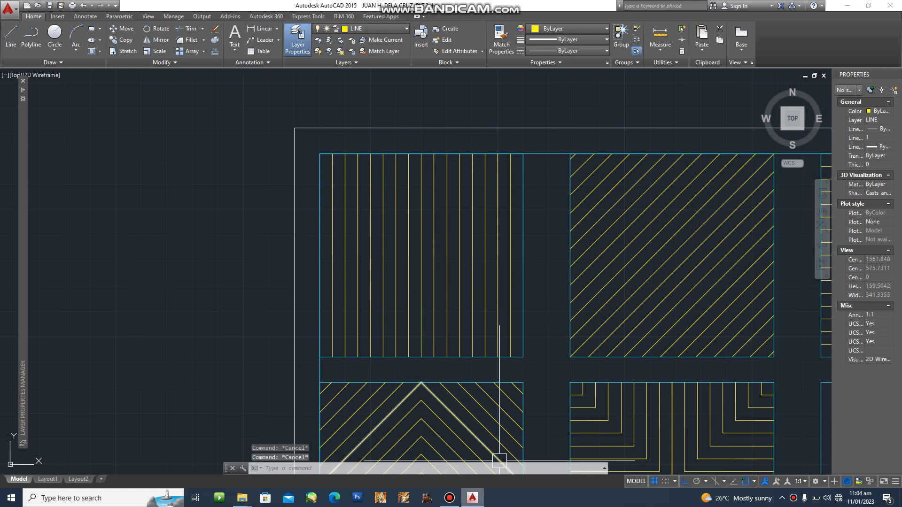
- Find the PLATES folder by searching Windows for "plate" and open the PLATE 01 reference drawing from it
left_click(242, 498)
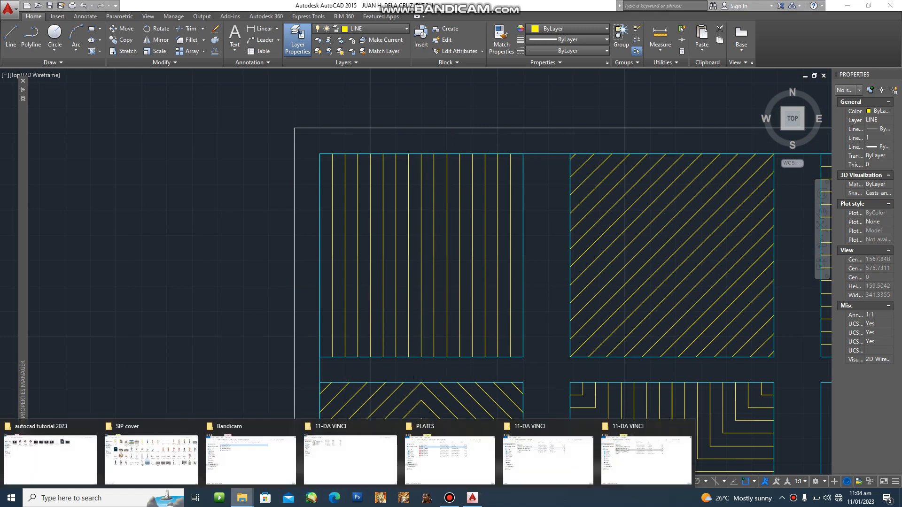
left_click(414, 378)
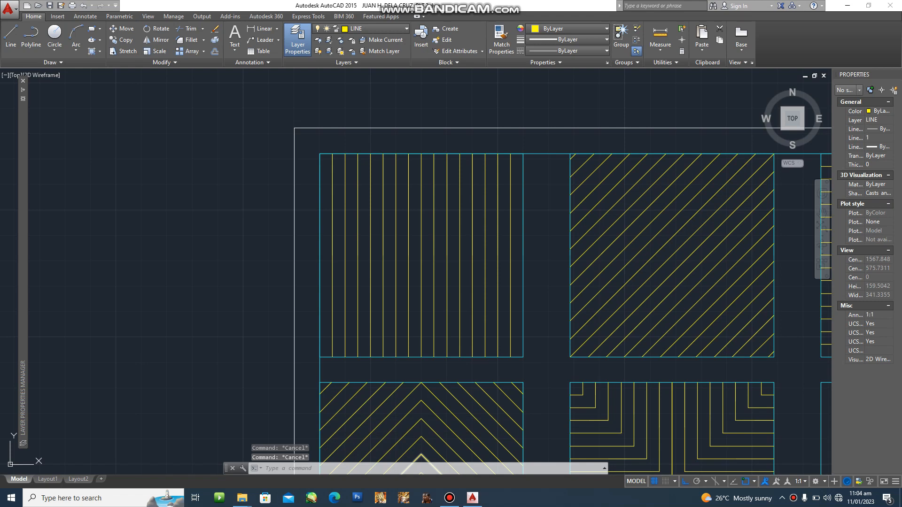
left_click(847, 5)
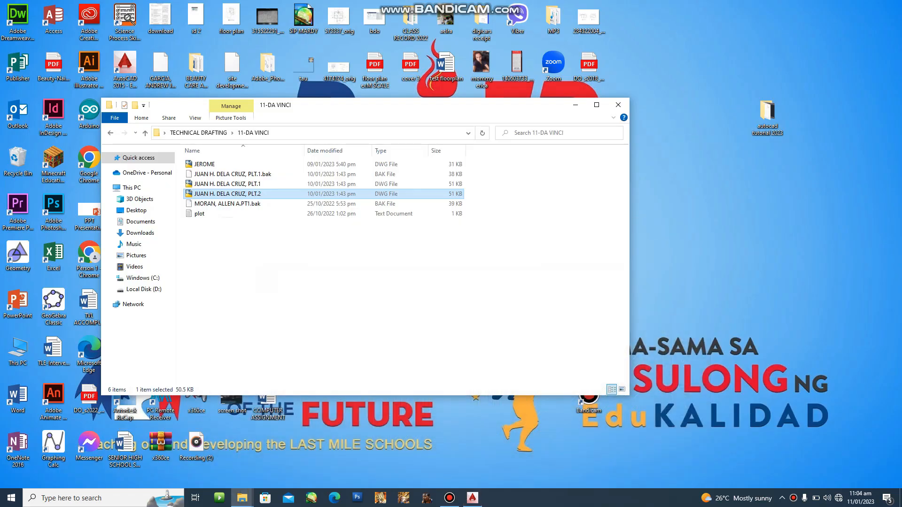
key("super+d")
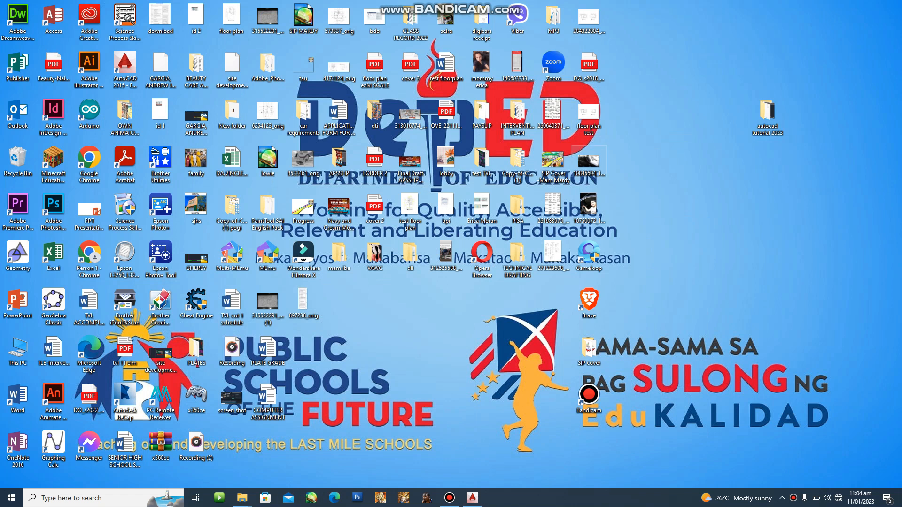
key("super")
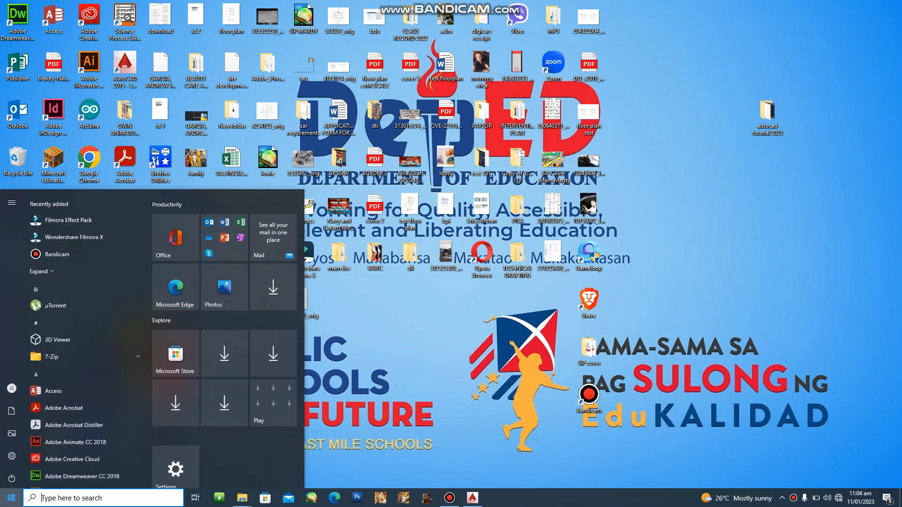
type("plate")
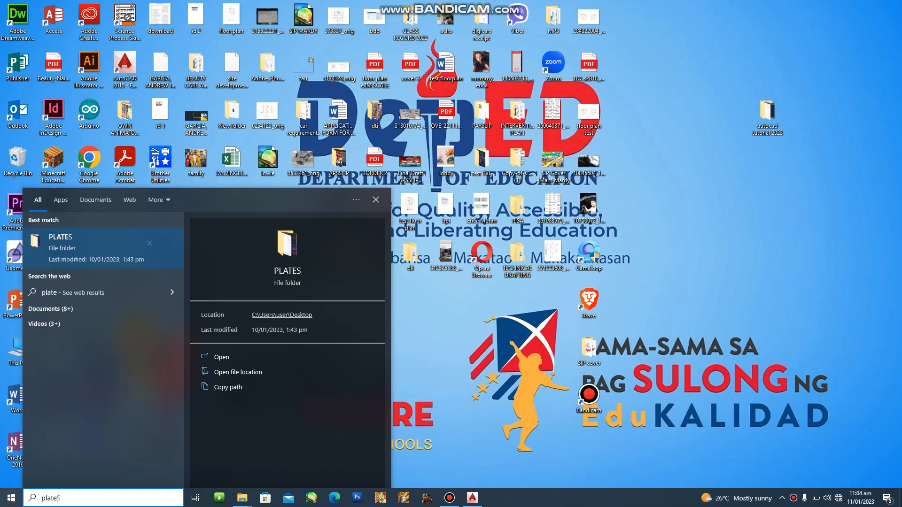
key("Return")
key("Return")
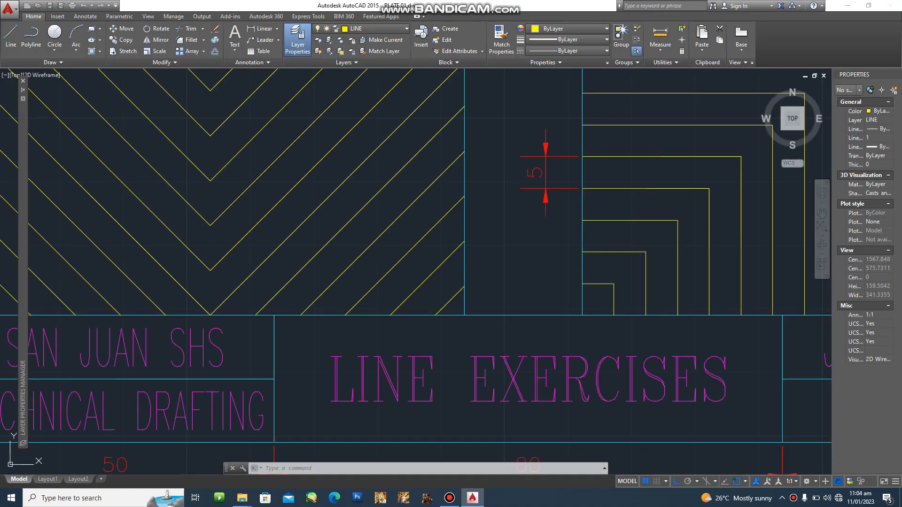
- Locate the PLT. 02 line exercises in the reference drawing and examine the basket-weave pattern in its first square
scroll(483, 211, "down", 8)
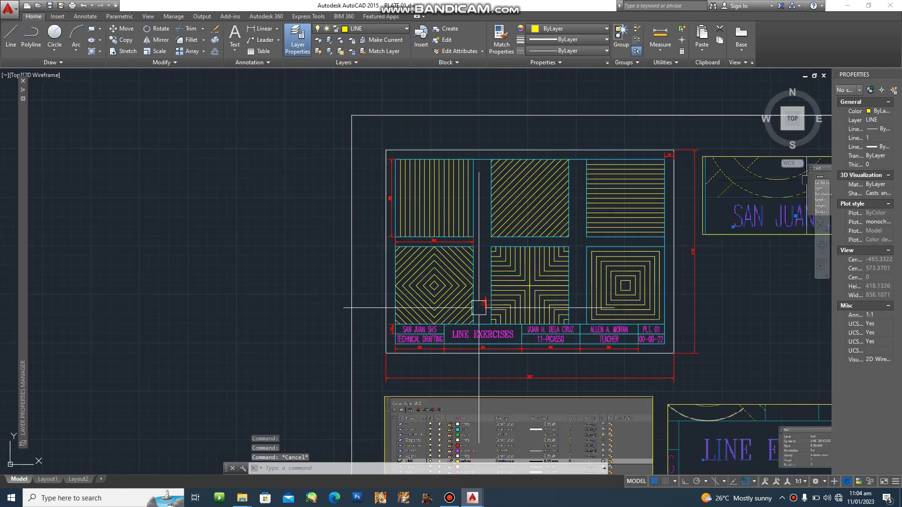
scroll(540, 295, "down", 5)
middle_click_drag(740, 241, 557, 251)
scroll(685, 225, "up", 6)
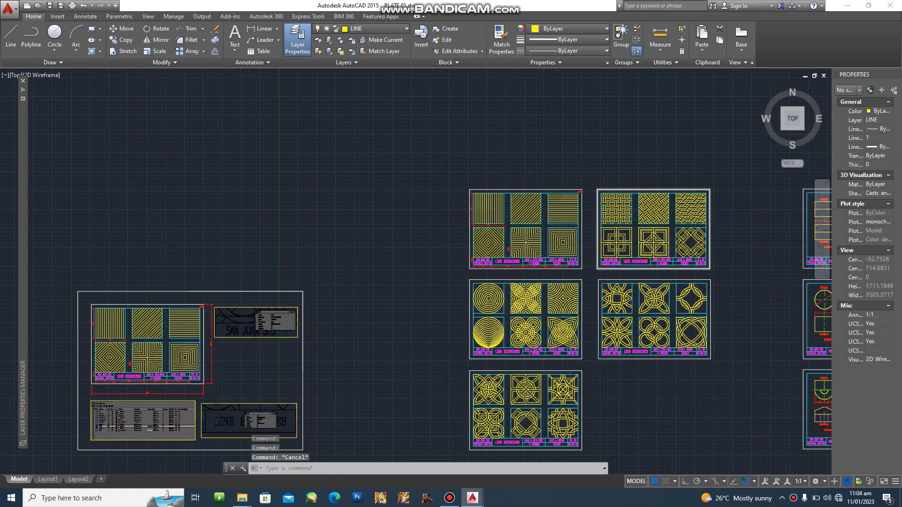
middle_click_drag(651, 214, 558, 217)
scroll(483, 142, "up", 2)
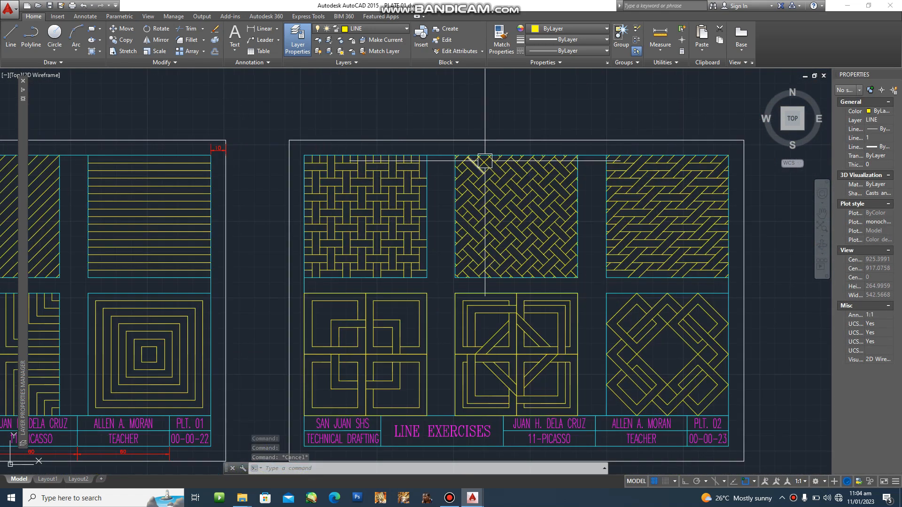
scroll(405, 191, "up", 4)
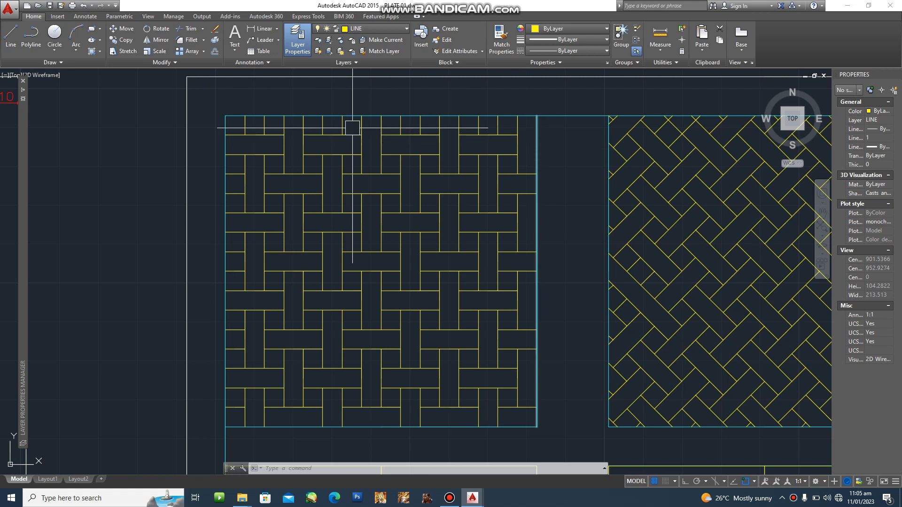
- Return to the PLT.2 drawing and bring the first square with vertical lines into focus
mouse_move(472, 498)
left_click(418, 448)
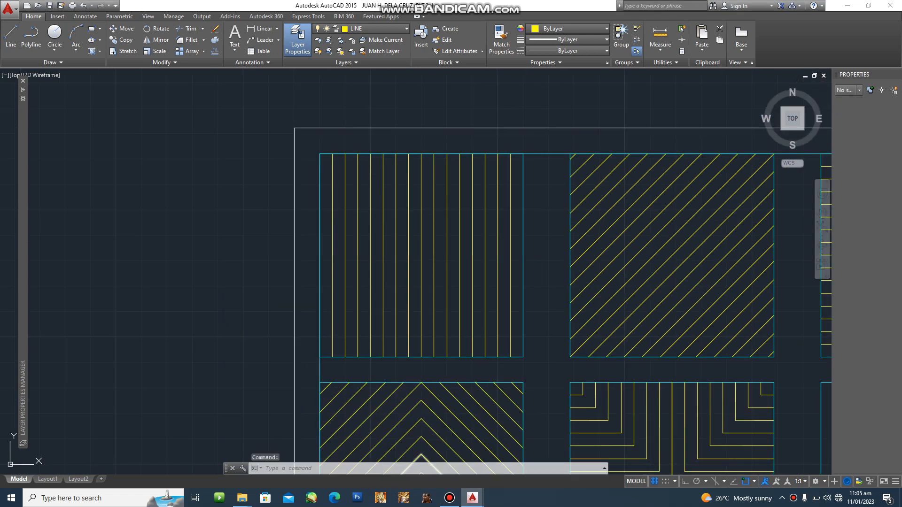
scroll(408, 215, "up", 2)
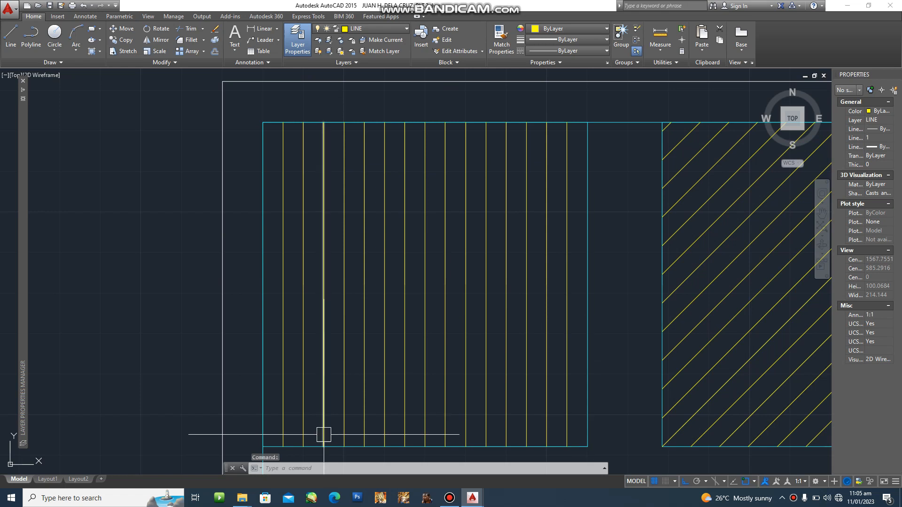
key("Escape")
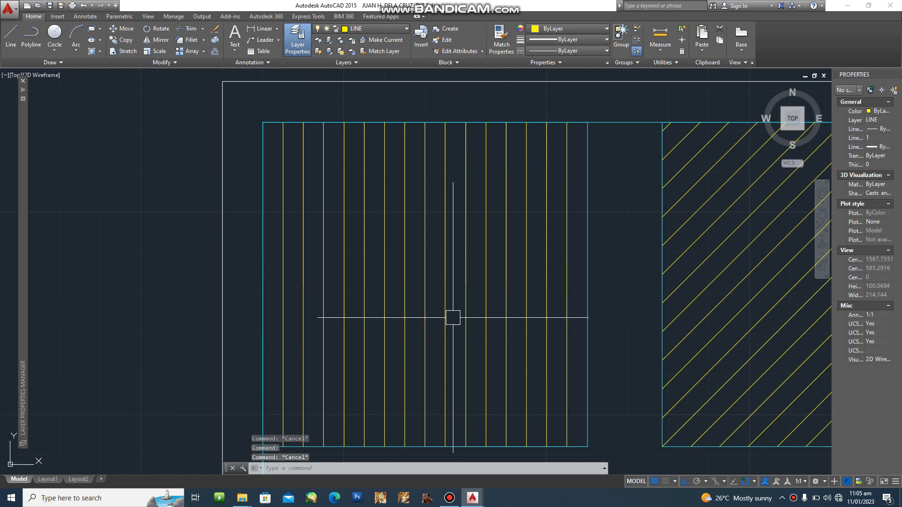
- Check the drawing's layers and their properties, then close the layer list
type("la")
key("Return")
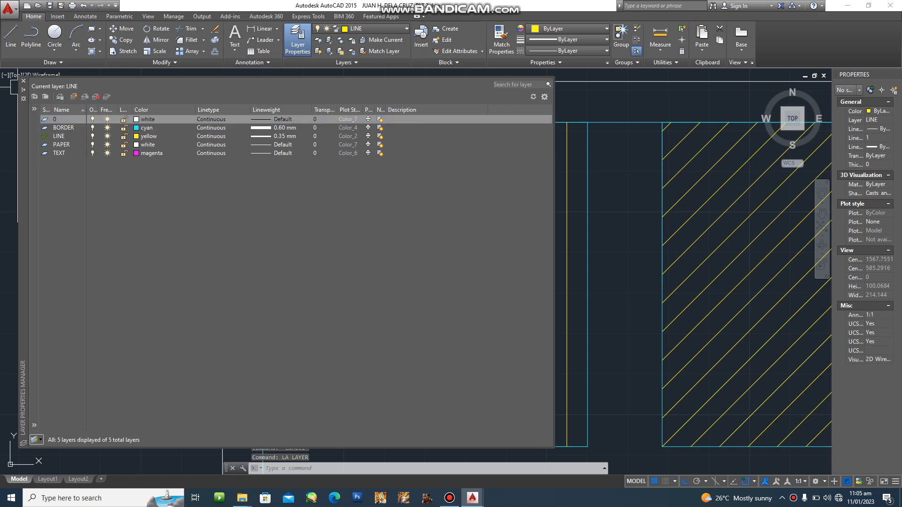
key("Escape")
key("Escape")
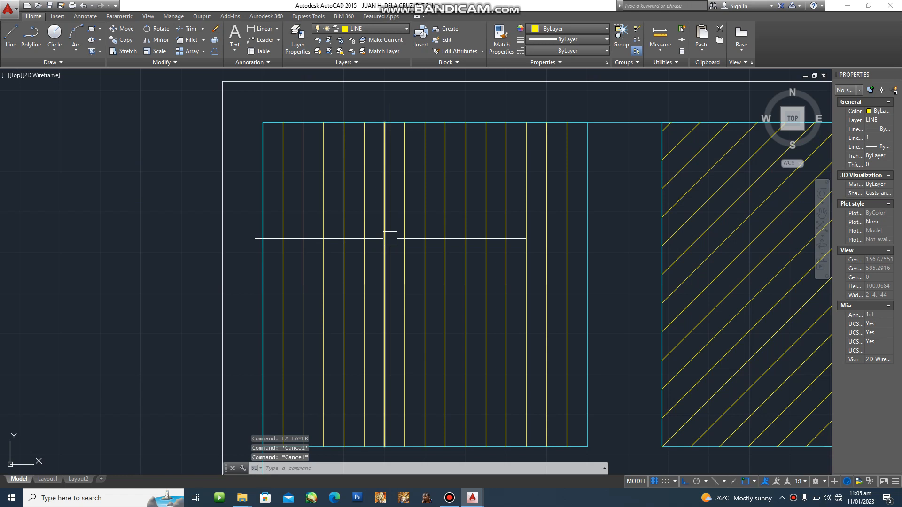
- Draw a horizontal line along the full top edge of the first square, from corner to corner
type("l")
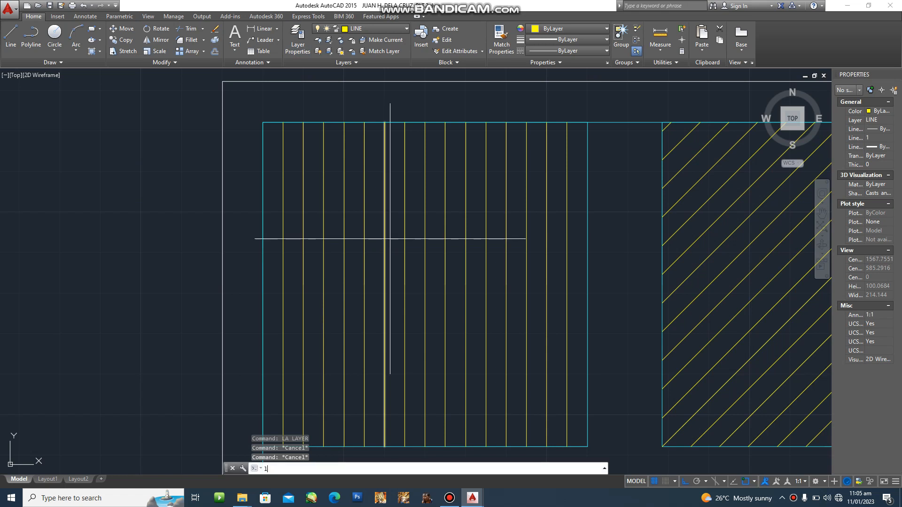
key("Return")
left_click(263, 122)
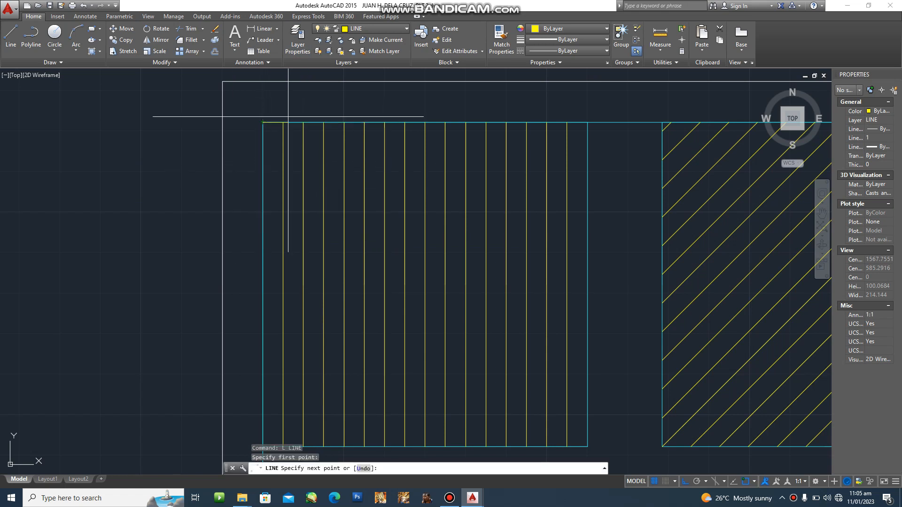
left_click(587, 122)
key("Escape")
key("Escape")
- Offset the line on the first square's top edge 5 units downward
type("o")
key("Return")
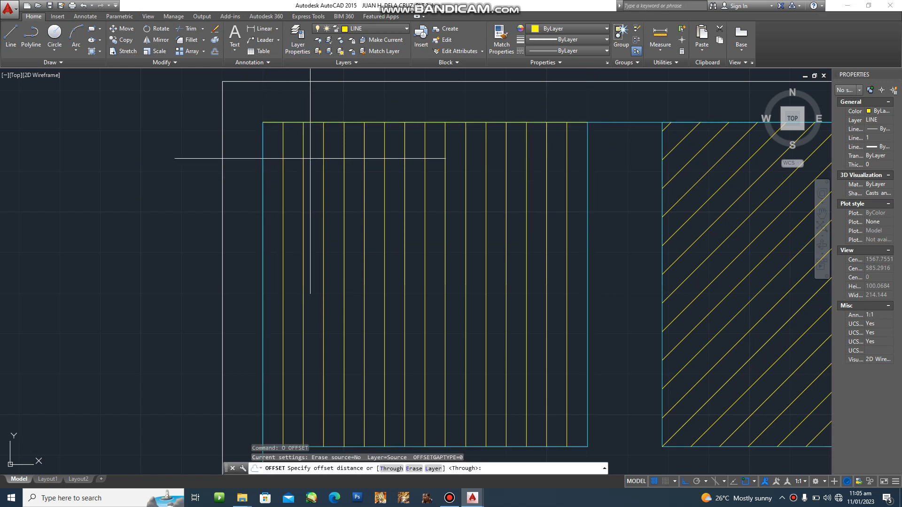
type("5")
key("Return")
scroll(270, 125, "up", 3)
left_click(268, 121)
left_click(272, 157)
key("Escape")
key("Escape")
key("Escape")
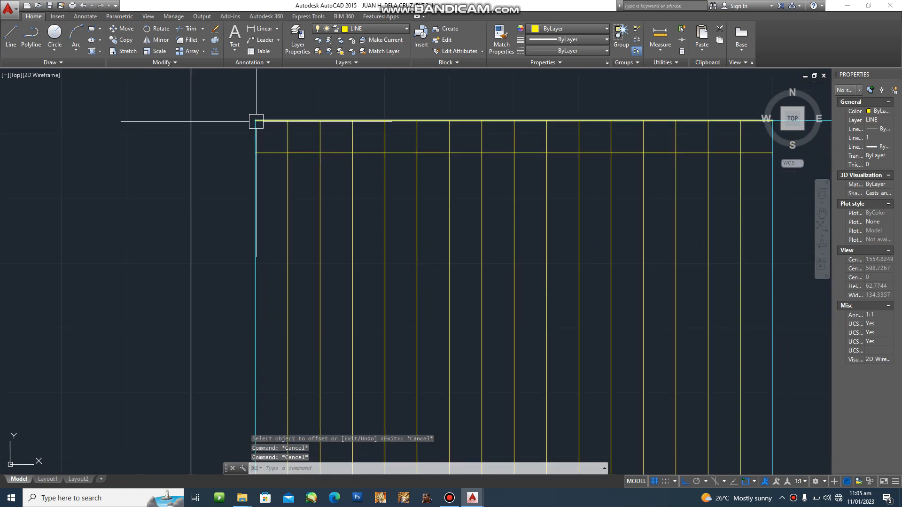
- Delete the original helper line lying on the first square's top edge
left_click(262, 118)
key("Delete")
key("Escape")
key("Escape")
key("Escape")
scroll(312, 210, "down", 2)
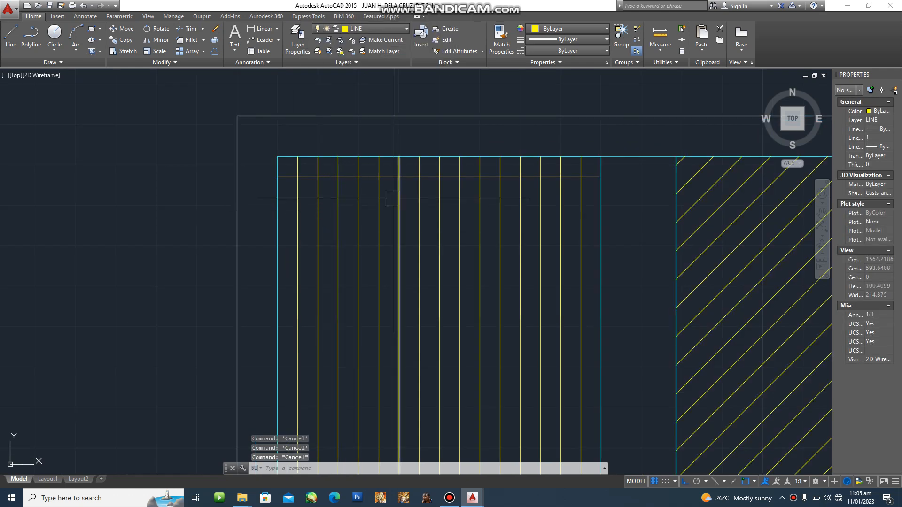
- Set the PICKBOX value to 10
type("Pick")
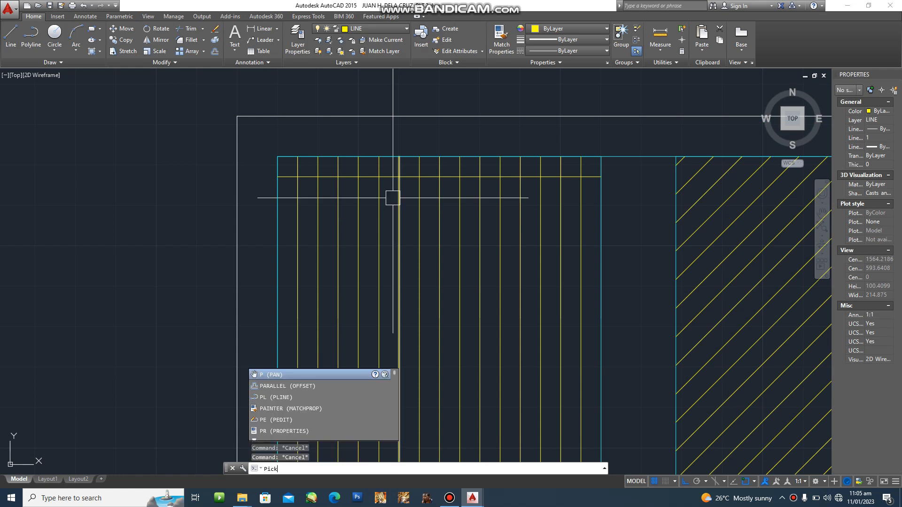
key("Return")
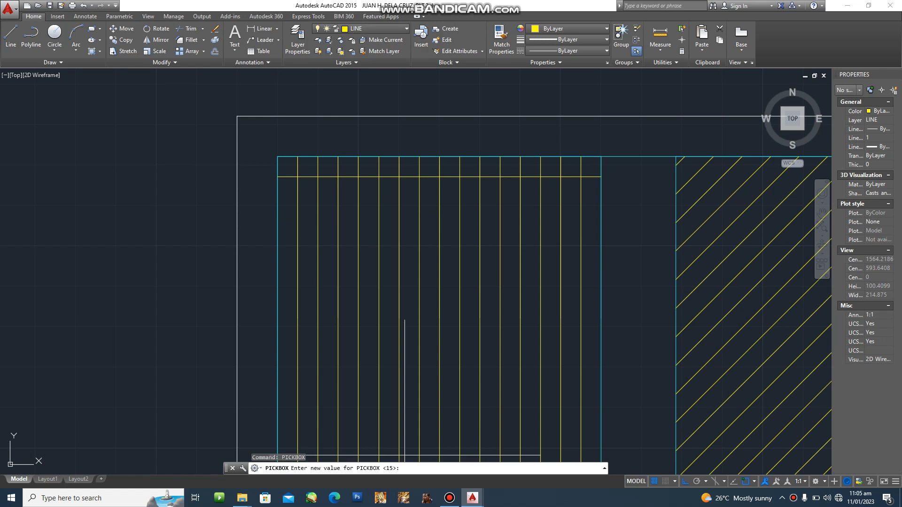
type("1")
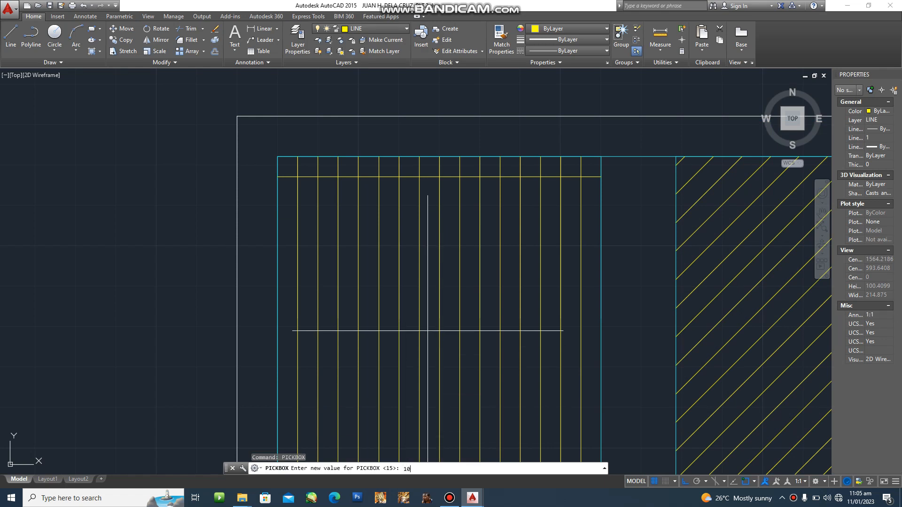
type("0")
key("Return")
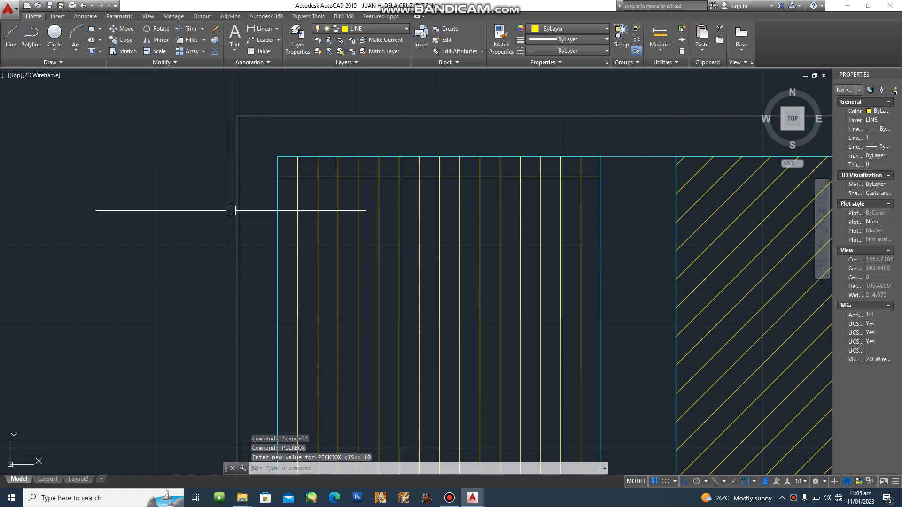
- Offset the horizontal line downward repeatedly at 5-unit spacing with the Multiple option until the first square is filled with a grid
scroll(303, 155, "up", 4)
scroll(285, 235, "down", 4)
scroll(293, 235, "up", 2)
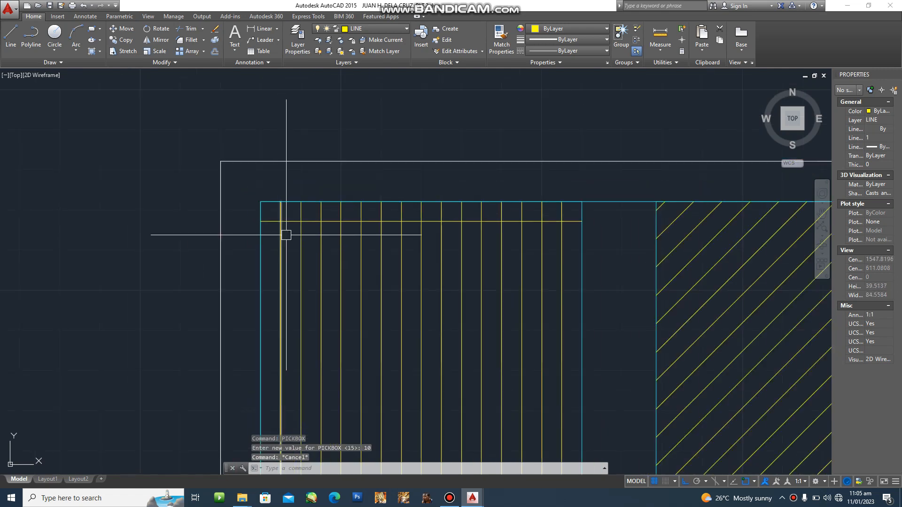
type("o")
key("Return")
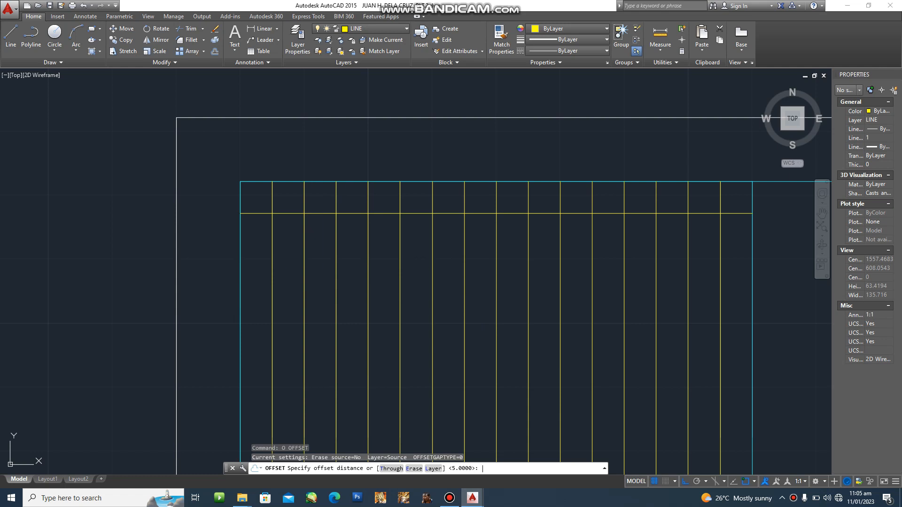
key("Return")
left_click(247, 214)
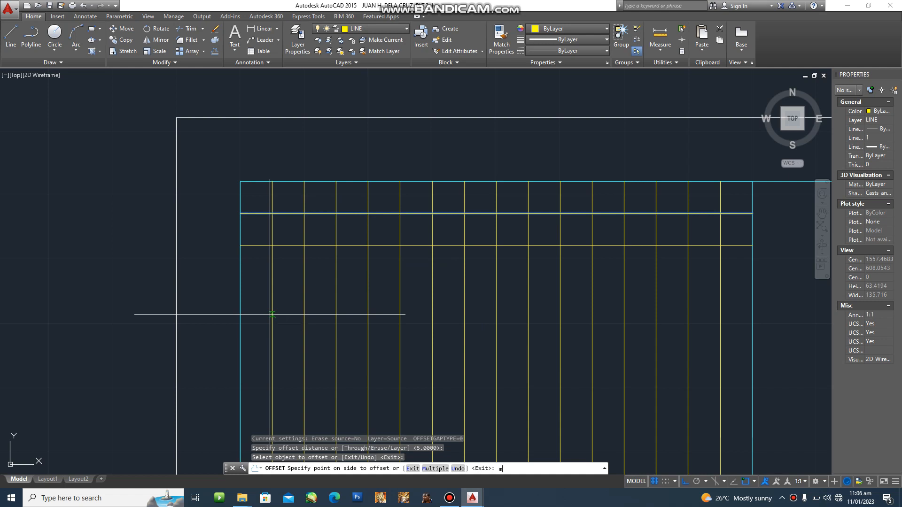
key("Return")
scroll(269, 315, "down", 2)
middle_click_drag(270, 314, 285, 240)
left_click(298, 280)
left_click(302, 292)
left_click(303, 293)
left_click(307, 297)
left_click(309, 299)
left_click(314, 304)
left_click(320, 308)
left_click(326, 324)
left_click(332, 340)
left_click(335, 355)
left_click(337, 366)
left_click(339, 375)
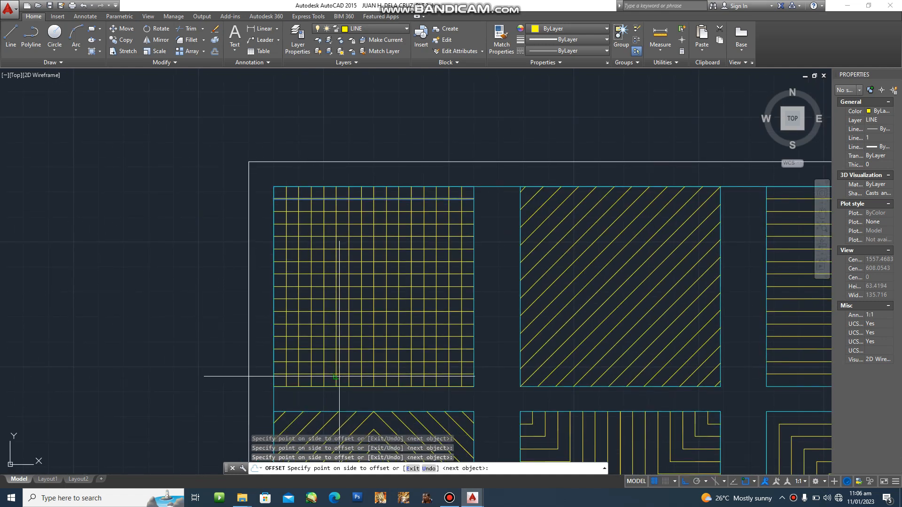
key("Escape")
scroll(369, 404, "up", 2)
middle_click_drag(382, 280, 398, 362)
scroll(274, 176, "down", 2)
scroll(313, 218, "up", 2)
middle_click_drag(372, 283, 373, 249)
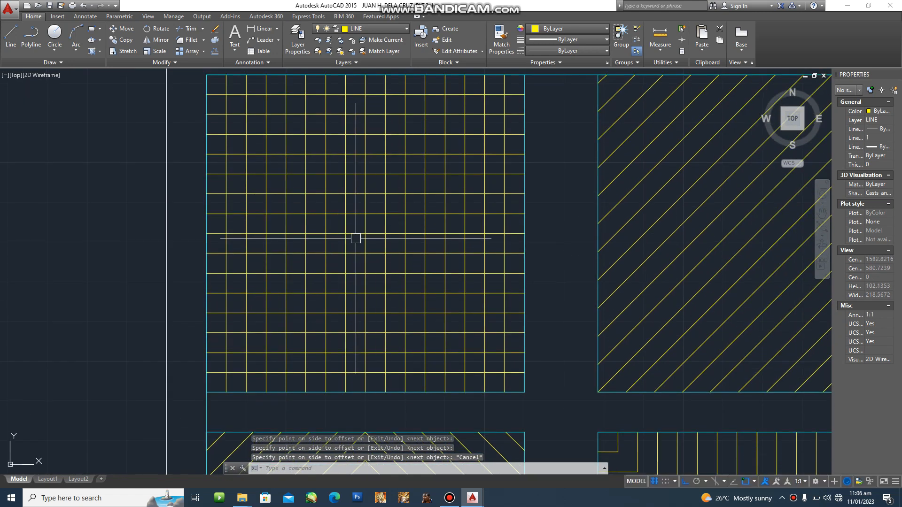
key("Escape")
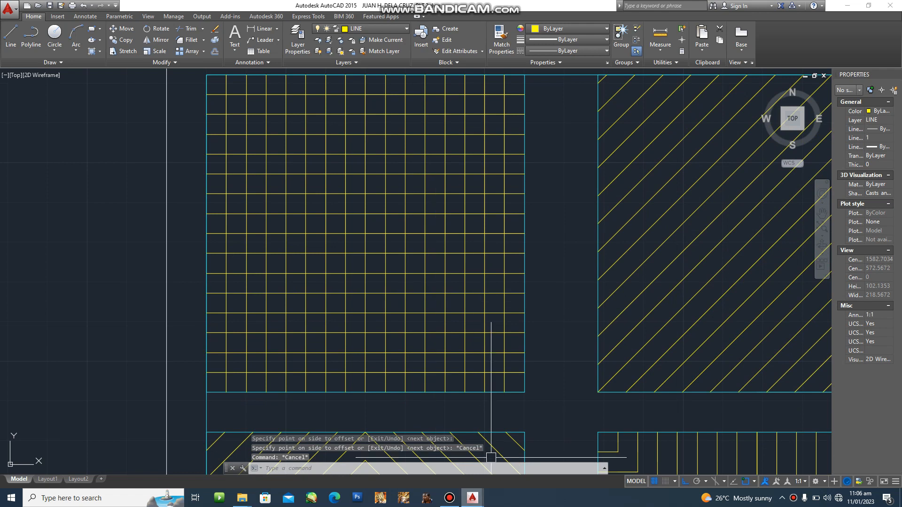
- Check the basket-weave pattern of the first square in the PLATE 01 reference drawing and return to the PLT.2 drawing
mouse_move(472, 498)
left_click(535, 456)
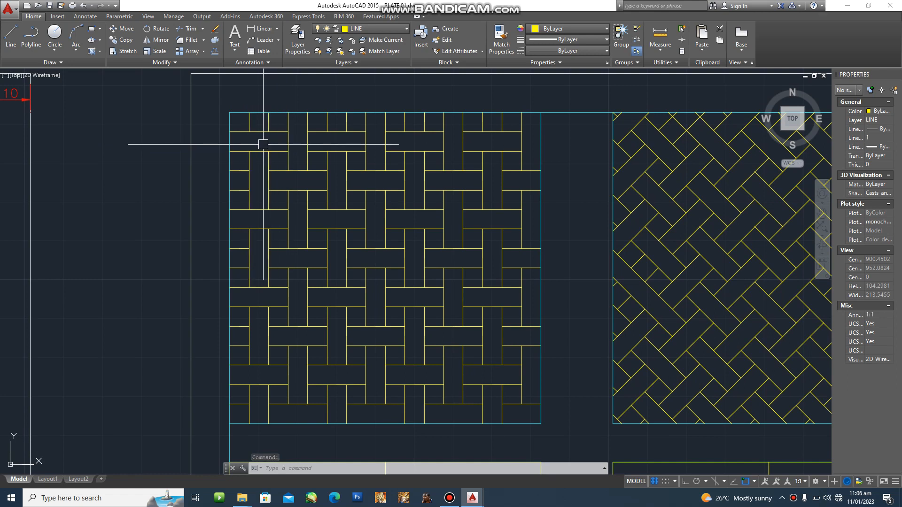
mouse_move(472, 498)
left_click(420, 451)
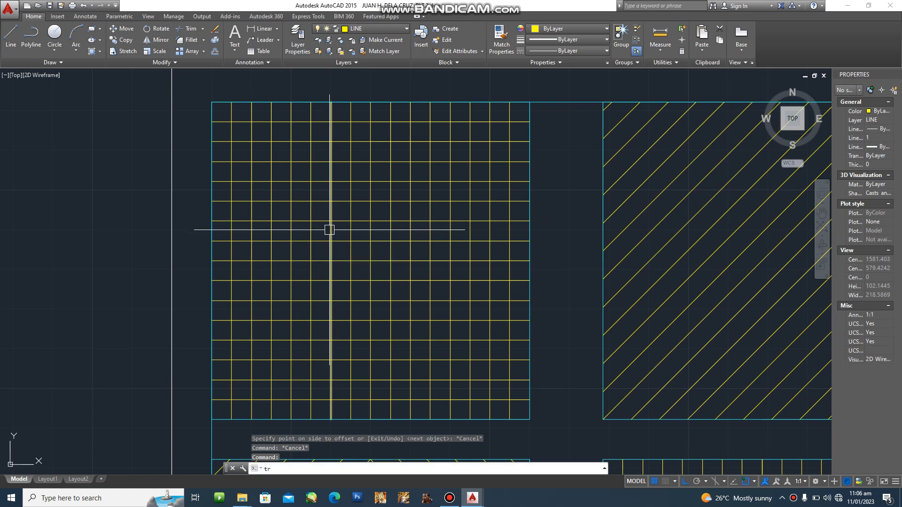
- With the whole first-square grid as cutting edges, trim open the first horizontal strip and the vertical strip beside it in the top weave row
key("Return")
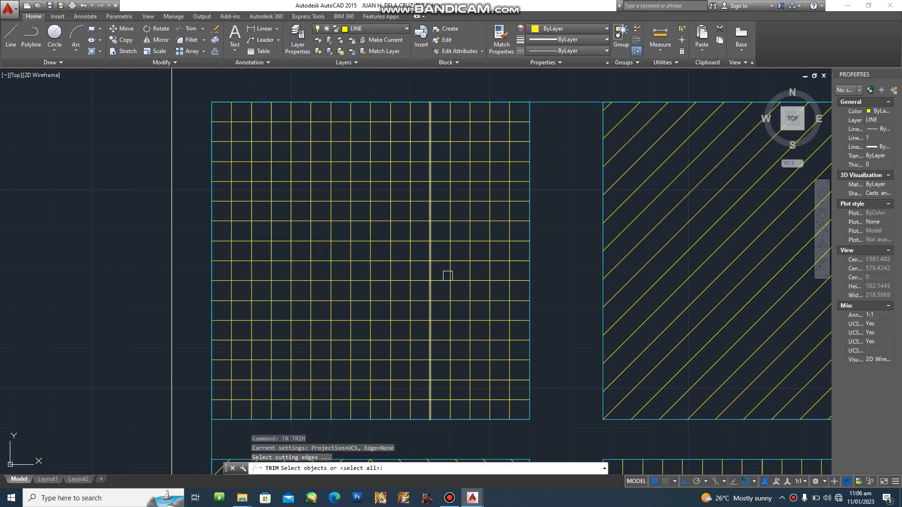
left_click(211, 420)
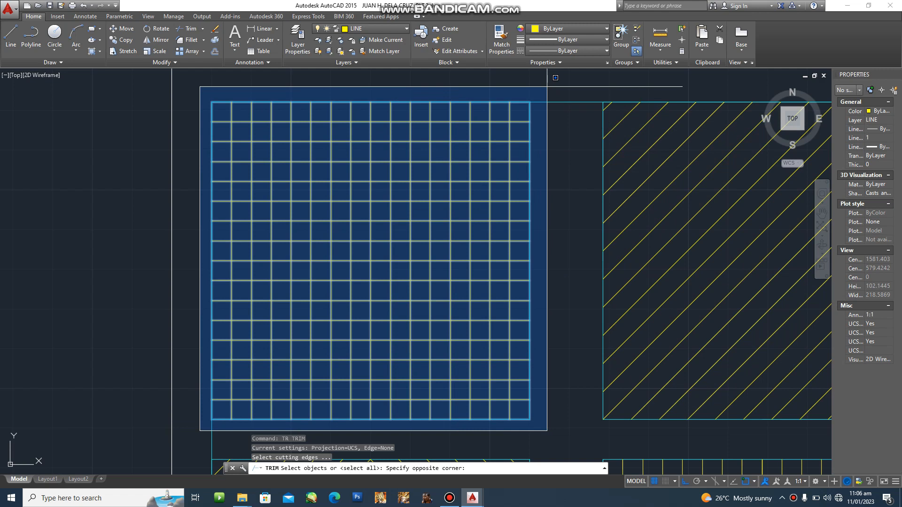
left_click(548, 87)
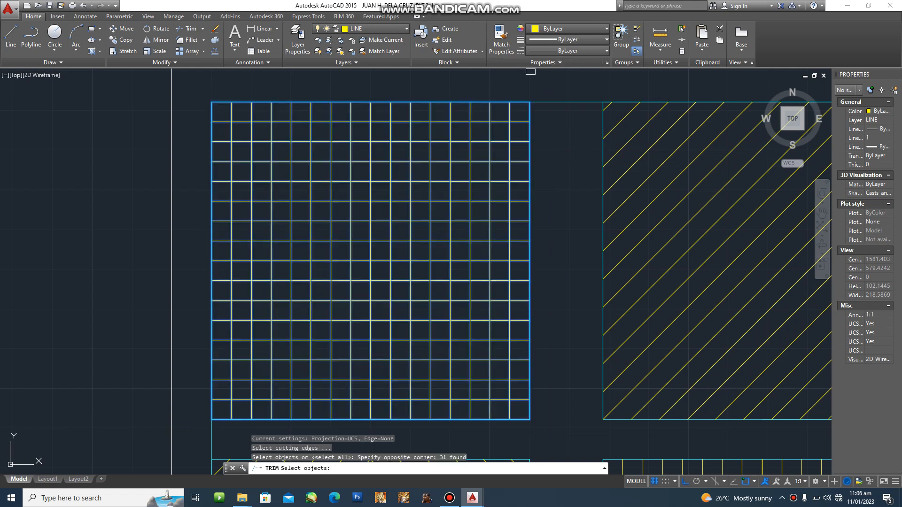
key("Return")
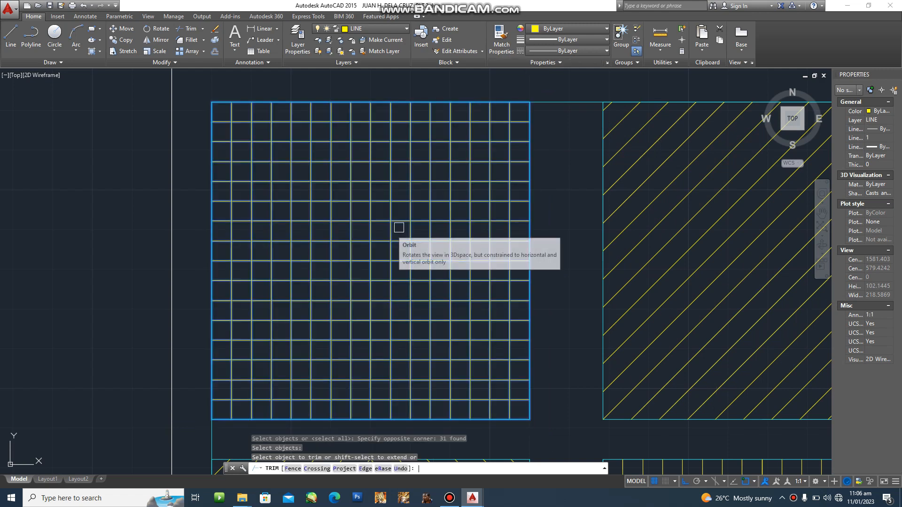
scroll(278, 149, "up", 2)
middle_click_drag(242, 139, 264, 191)
scroll(267, 189, "up", 4)
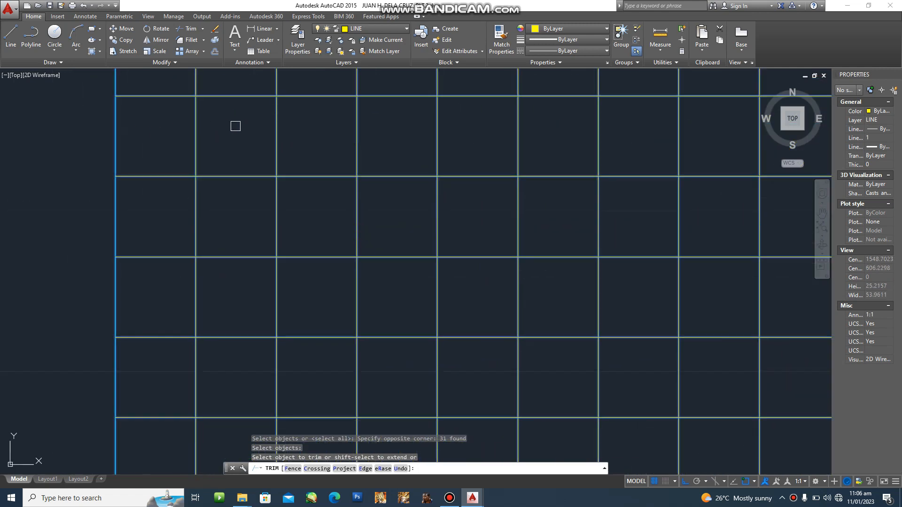
left_click(195, 130)
left_click(276, 125)
scroll(310, 125, "down", 2)
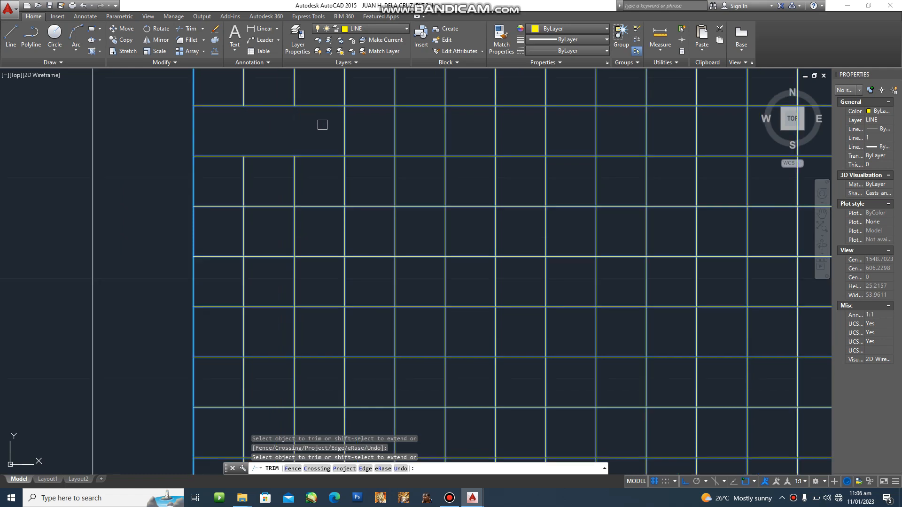
left_click(355, 173)
left_click(361, 224)
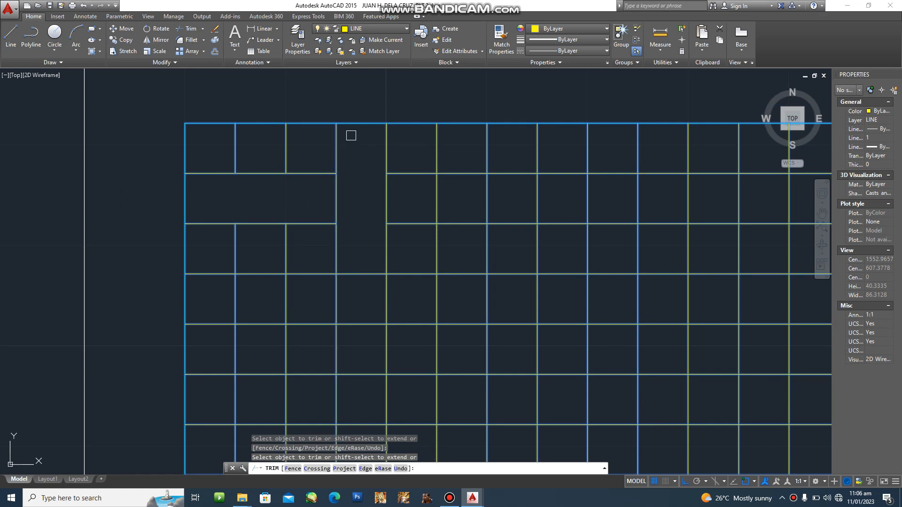
- Trim open the second and third horizontal strips of the top weave row and the vertical strip between them
left_click(438, 199)
left_click(484, 197)
left_click(563, 173)
left_click(572, 226)
middle_click_drag(569, 214, 416, 227)
left_click(485, 222)
left_click(536, 207)
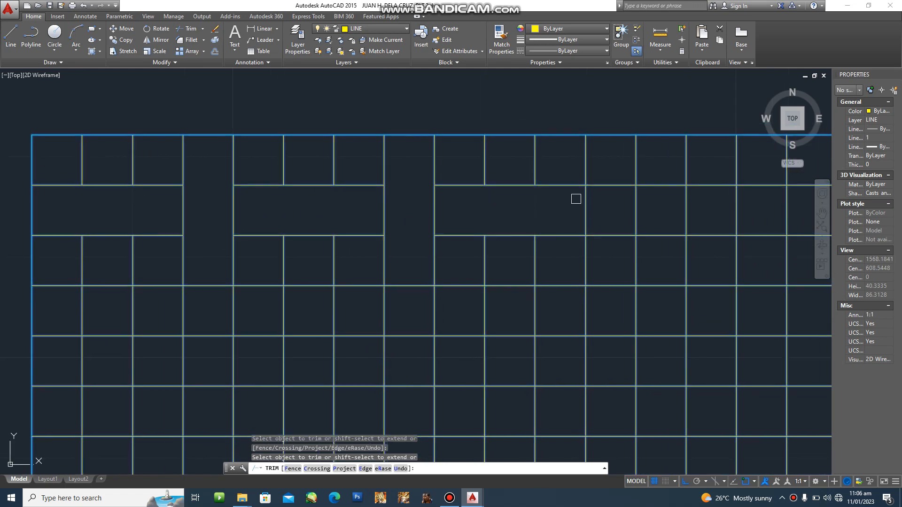
- Finish the top weave row by trimming open its third vertical strip, the fourth horizontal strip and the end column at the square's edge
left_click(605, 185)
left_click(623, 232)
middle_click_drag(620, 217, 328, 213)
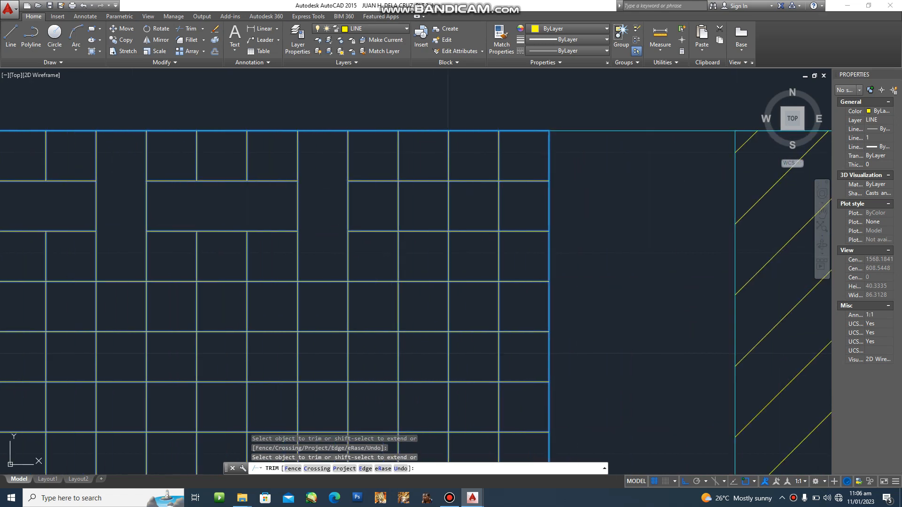
left_click(399, 202)
left_click(445, 198)
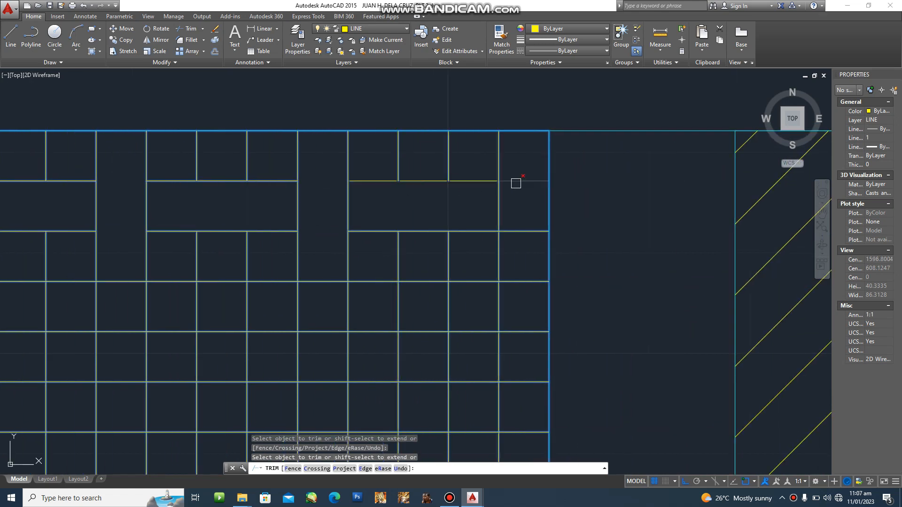
left_click(518, 227)
- In the second weave row, trim open the first two vertical strips and the horizontal strip between them
scroll(519, 227, "down", 4)
scroll(199, 260, "up", 4)
middle_click_drag(204, 261, 232, 282)
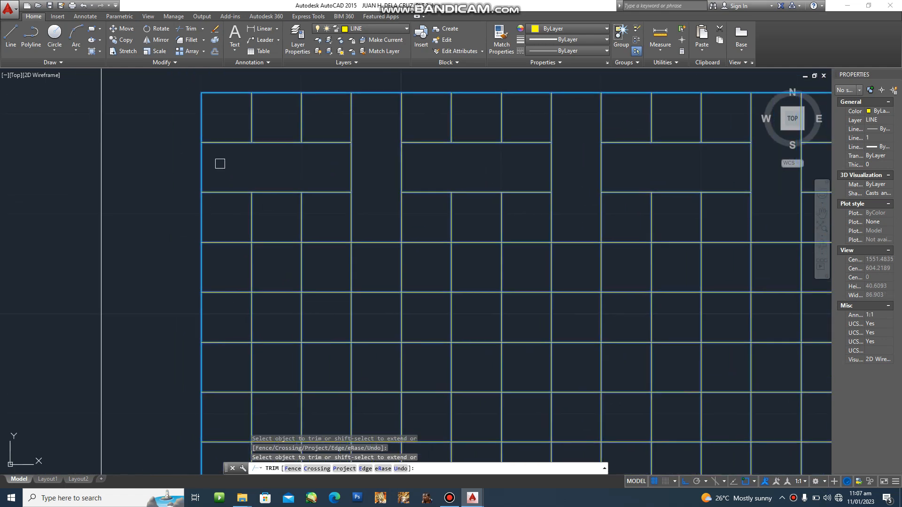
middle_click_drag(264, 225, 266, 191)
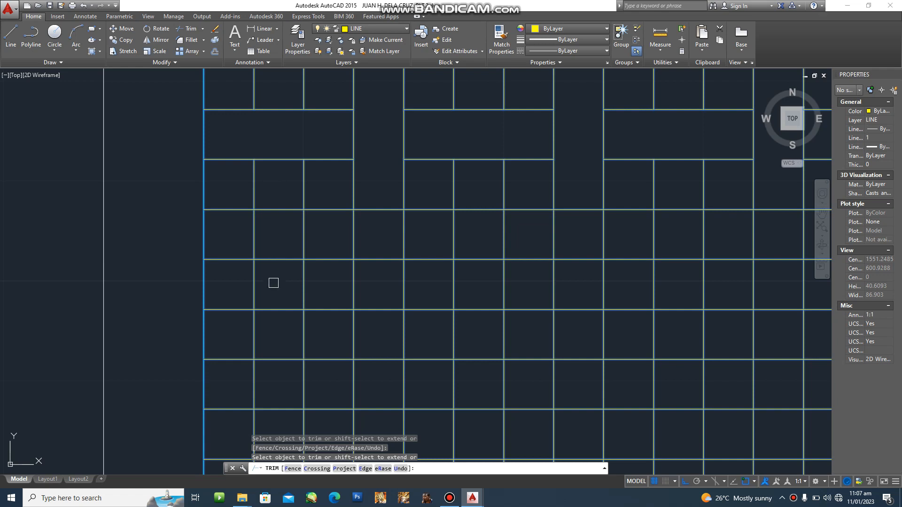
left_click(275, 258)
left_click(277, 212)
left_click(353, 229)
left_click(404, 226)
left_click(479, 210)
left_click(488, 259)
- Trim open the remaining horizontal and vertical strips of the second weave row up to the square's far edge
middle_click_drag(534, 238, 353, 245)
left_click(352, 246)
left_click(402, 241)
middle_click_drag(546, 249, 416, 258)
left_click(424, 250)
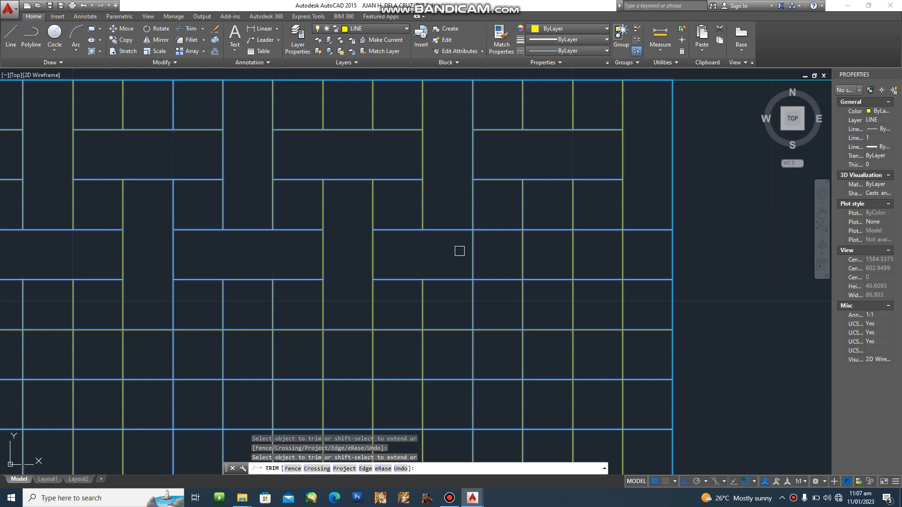
left_click(548, 231)
left_click(550, 280)
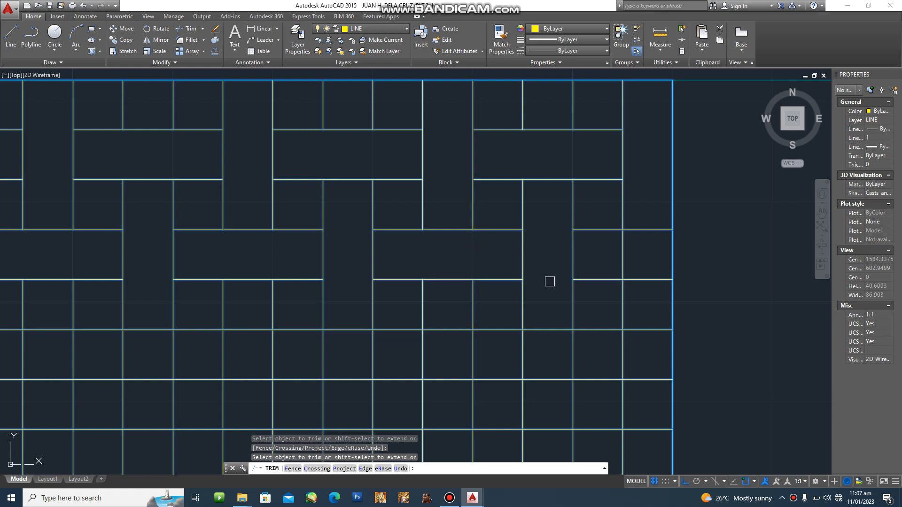
left_click(621, 252)
- Trim open the first horizontal strip of the third weave row and the vertical strip beside it
scroll(324, 292, "down", 4)
middle_click_drag(322, 291, 440, 279)
scroll(263, 315, "up", 2)
scroll(338, 293, "up", 2)
left_click(344, 303)
left_click(254, 298)
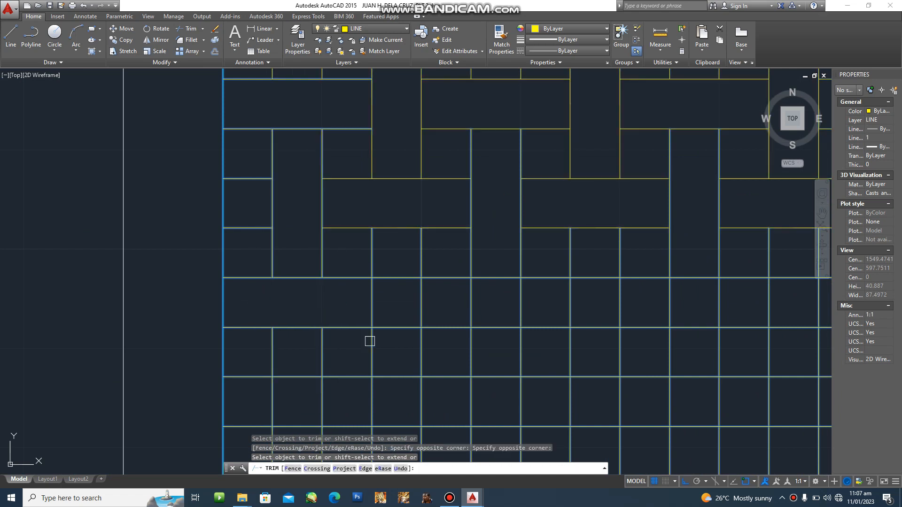
middle_click_drag(369, 340, 340, 336)
left_click(374, 339)
left_click(352, 252)
left_click(511, 301)
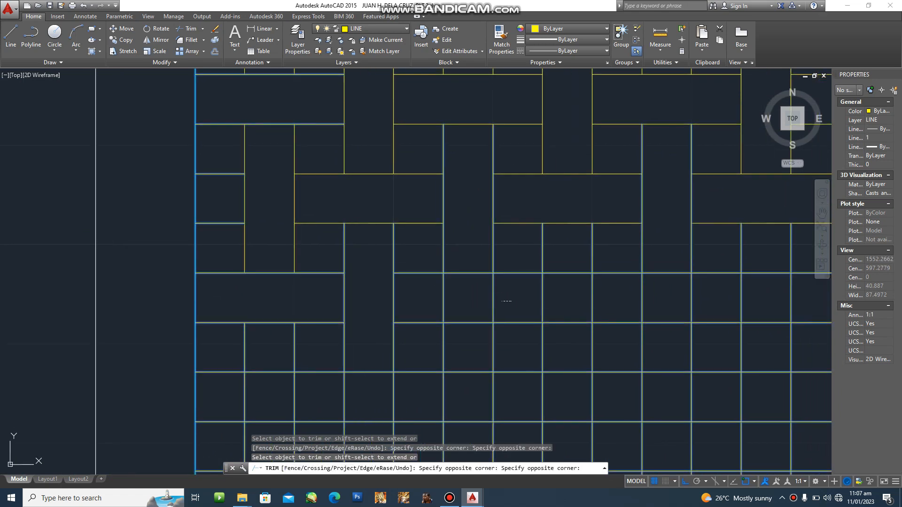
left_click(440, 297)
middle_click_drag(523, 296, 417, 296)
key("ctrl+z")
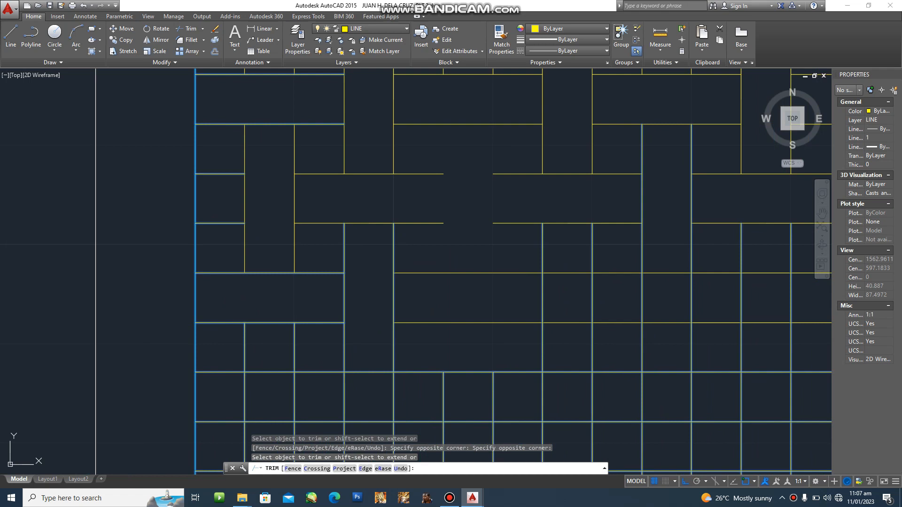
- Trim open the second and third horizontal strips of the third weave row and the vertical strip between them
left_click(444, 298)
left_click(500, 296)
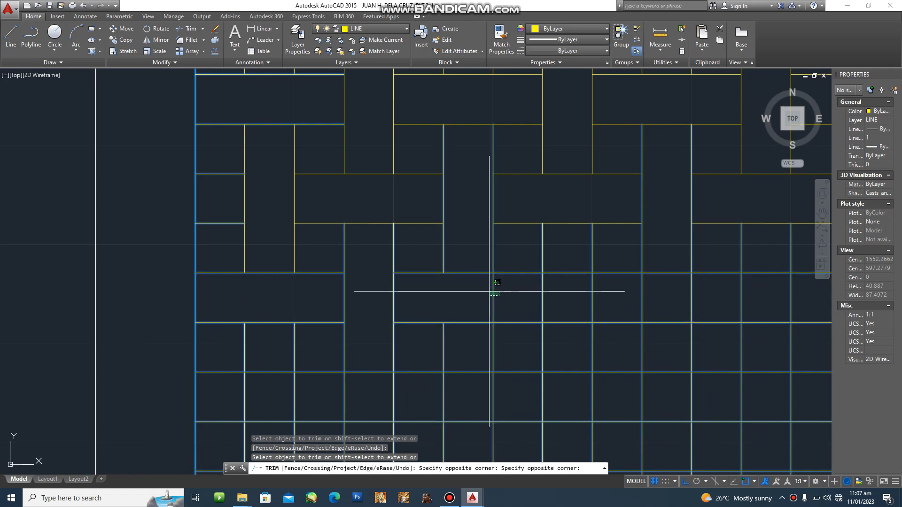
left_click(490, 291)
key("ctrl+z")
left_click(491, 297)
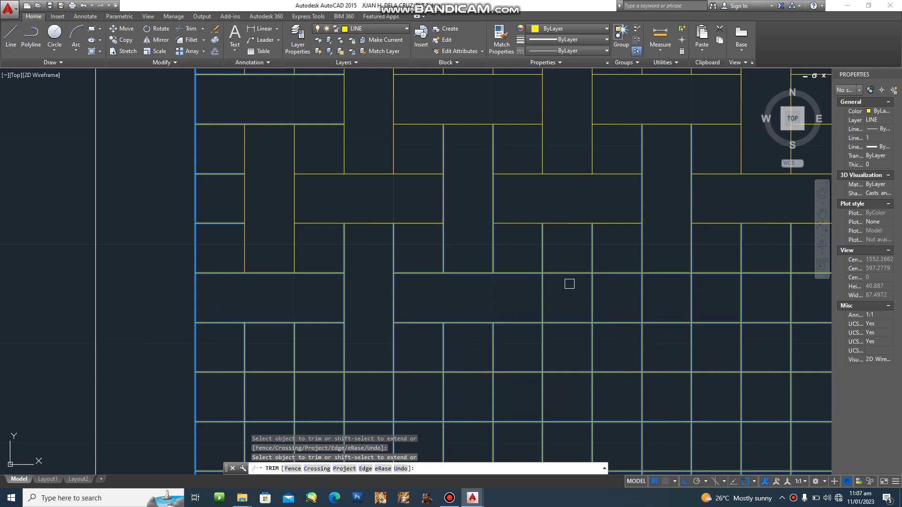
scroll(579, 322, "up", 2)
middle_click_drag(579, 323, 377, 352)
left_click(375, 374)
left_click(358, 251)
middle_click_drag(441, 315, 355, 307)
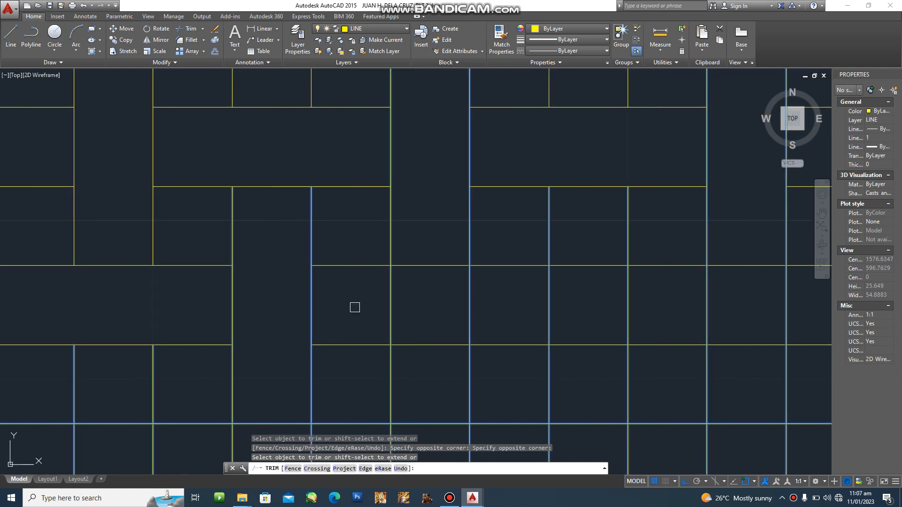
left_click(390, 305)
left_click(468, 305)
left_click(533, 316)
left_click(656, 293)
key("ctrl+z")
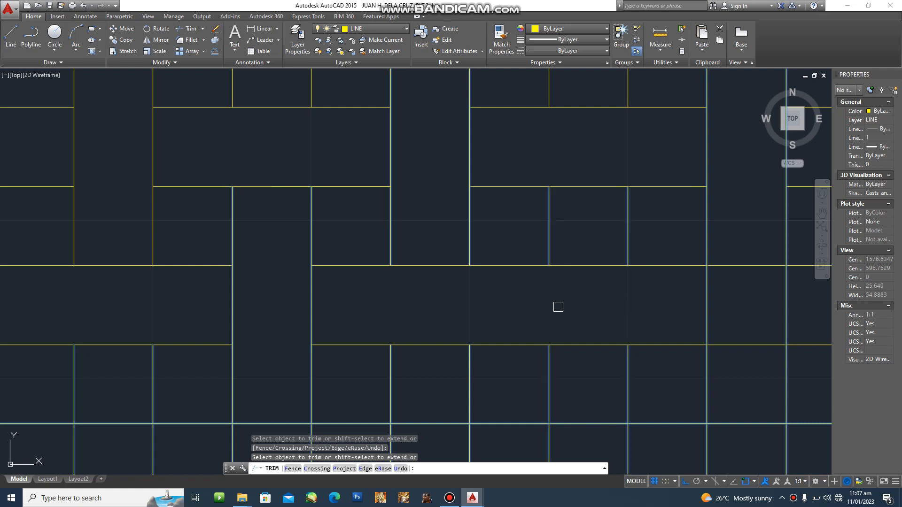
scroll(545, 308, "down", 1)
left_click(479, 308)
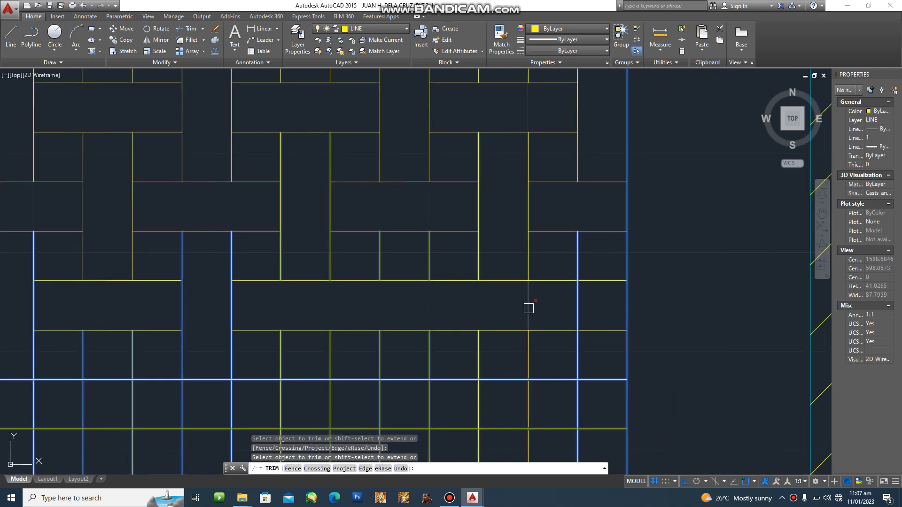
key("ctrl+z")
scroll(506, 288, "down", 2)
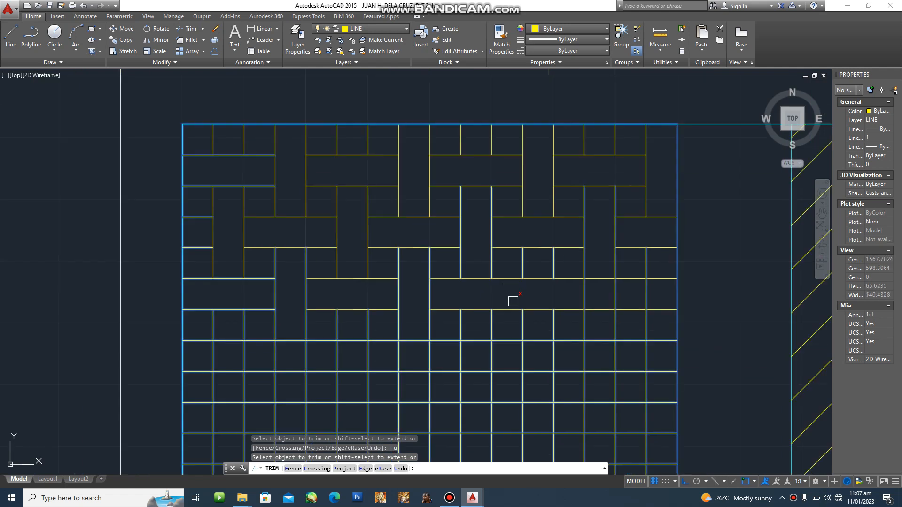
- Finish the third weave row by trimming open its third vertical strip, fourth horizontal strip and end column at the square's edge
scroll(511, 315, "up", 2)
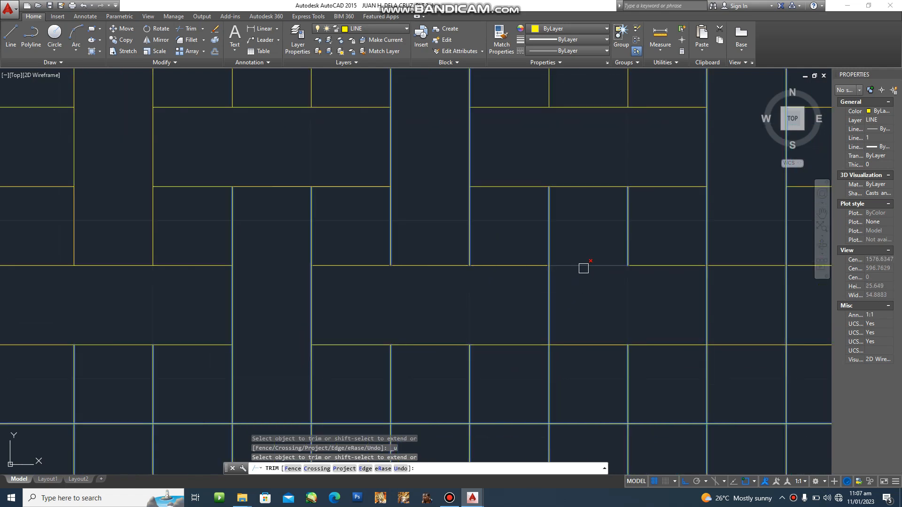
scroll(673, 366, "down", 2)
scroll(573, 361, "up", 2)
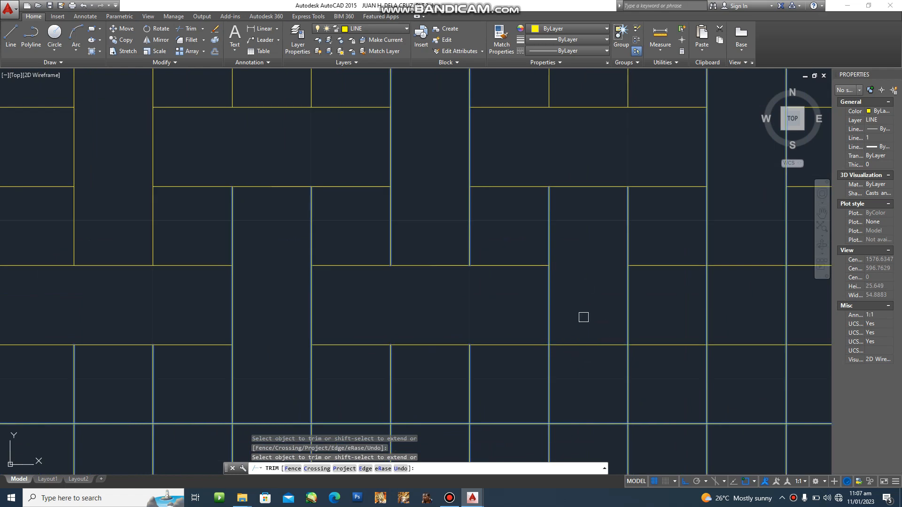
middle_click_drag(585, 344, 301, 375)
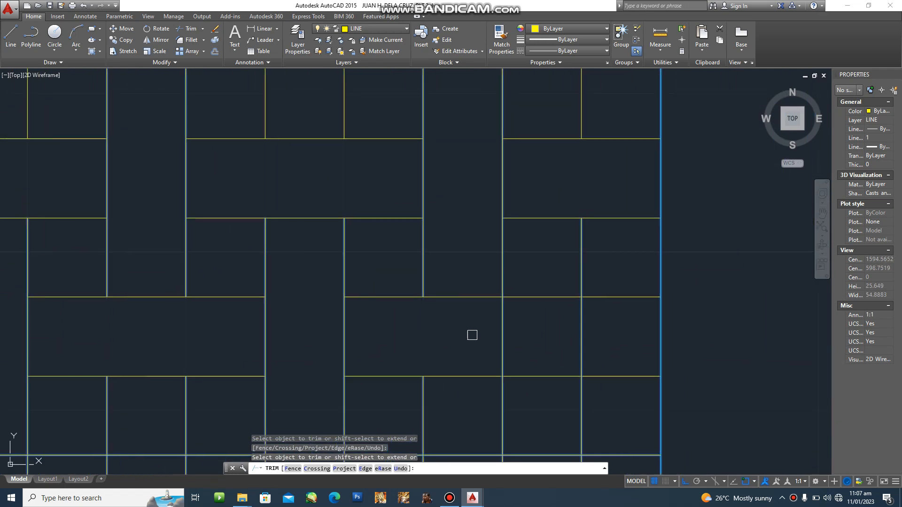
scroll(628, 374, "down", 4)
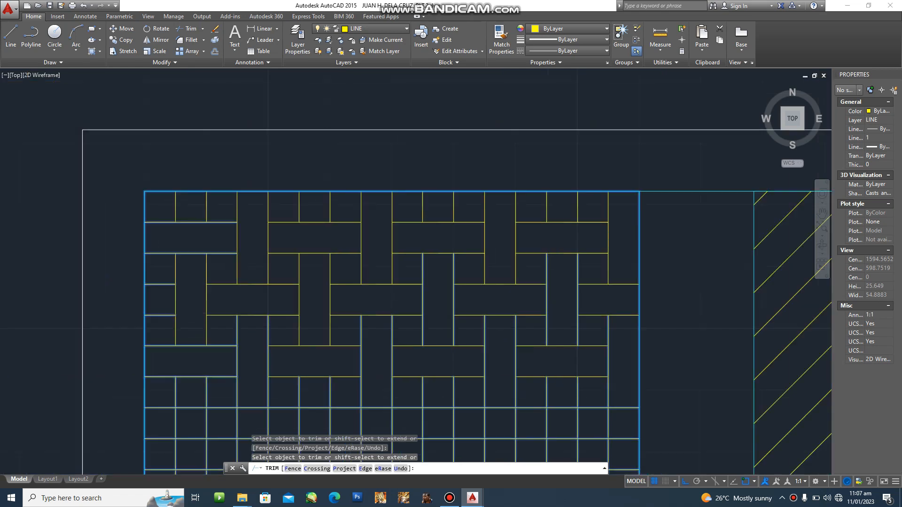
- In the fourth weave row, trim open the first three vertical strips and the two horizontal strips between them
scroll(351, 292, "up", 2)
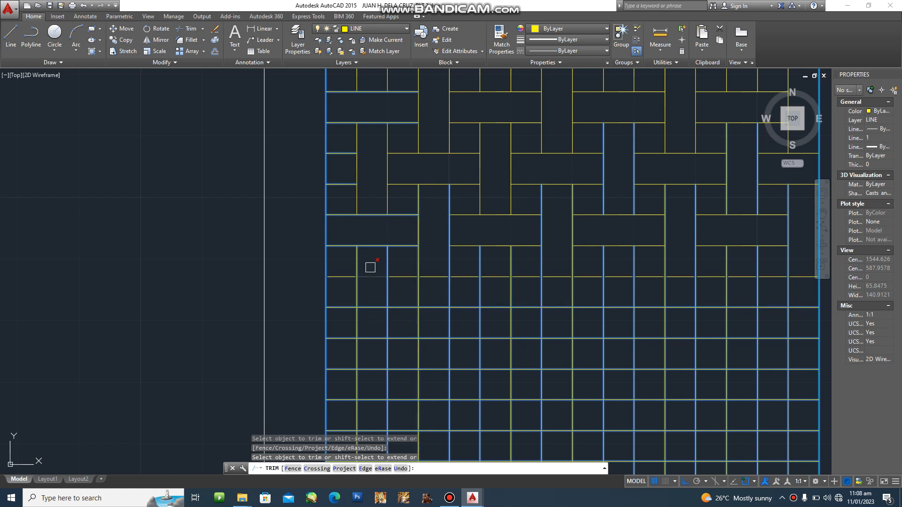
left_click(372, 308)
left_click(369, 278)
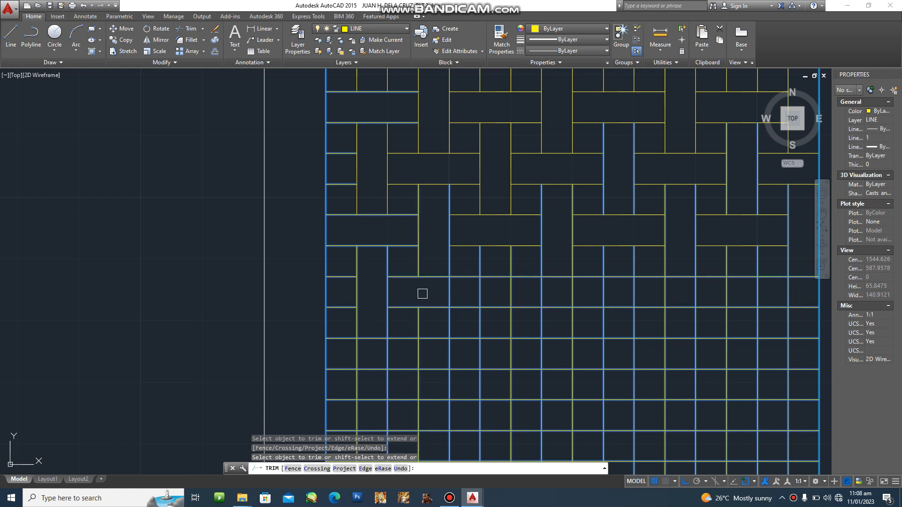
left_click(492, 278)
middle_click_drag(570, 294, 360, 297)
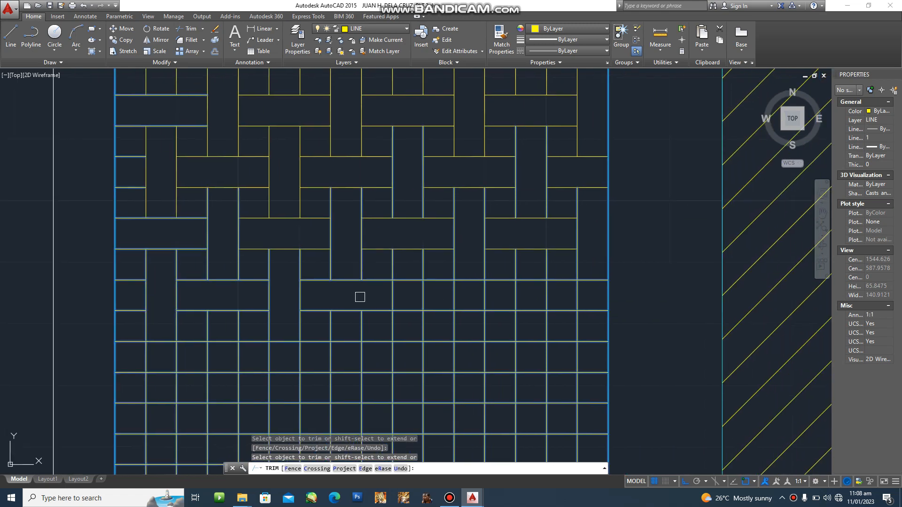
left_click(405, 309)
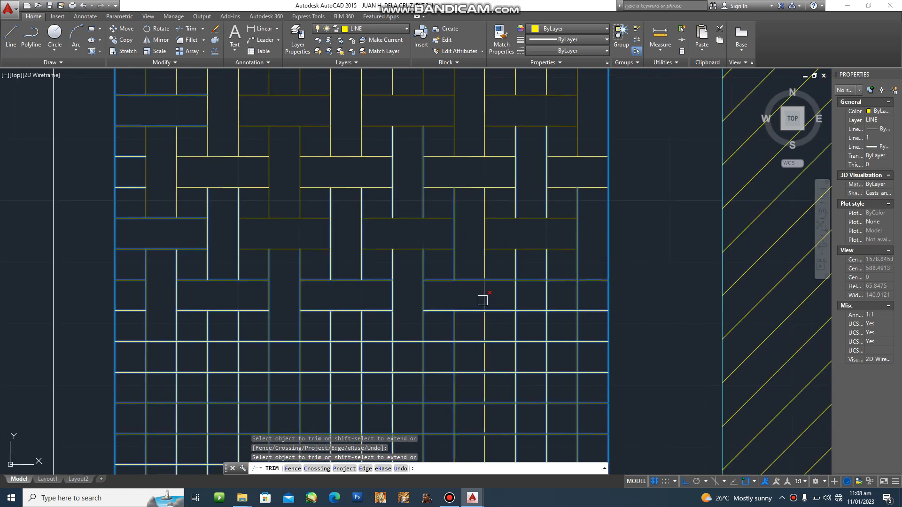
left_click(522, 298)
left_click(511, 299)
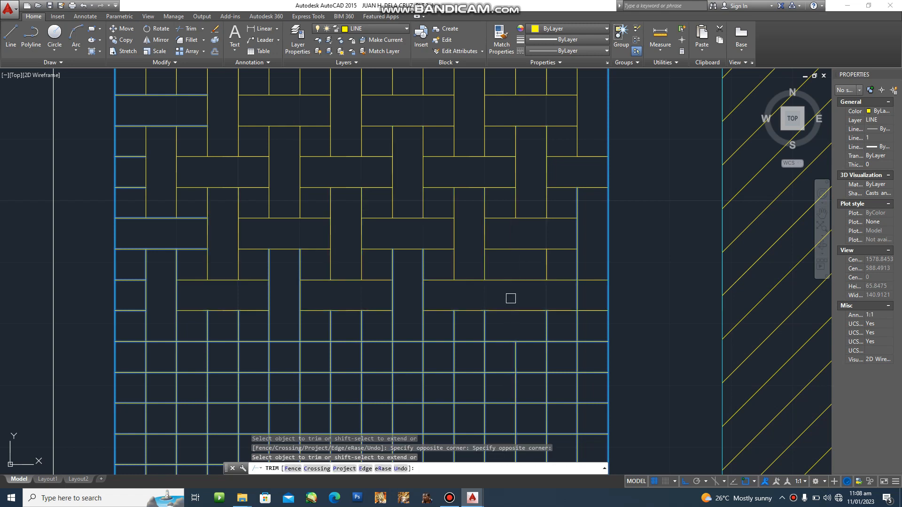
key("ctrl+z")
left_click(591, 288)
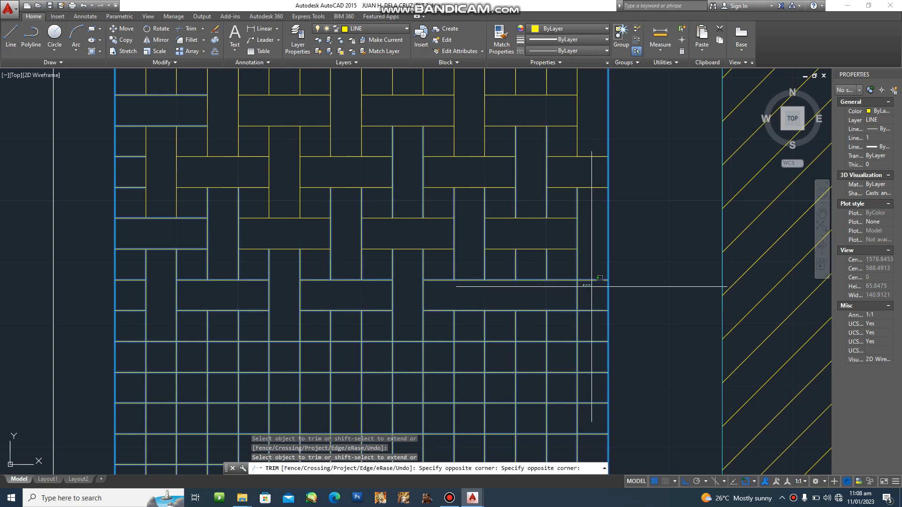
left_click(586, 275)
key("ctrl+z")
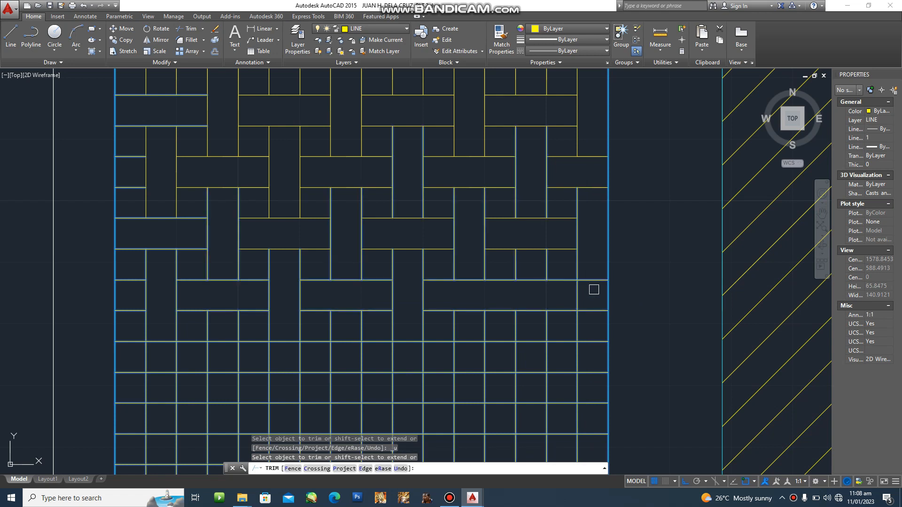
middle_click_drag(539, 330, 528, 322)
key("ctrl+z")
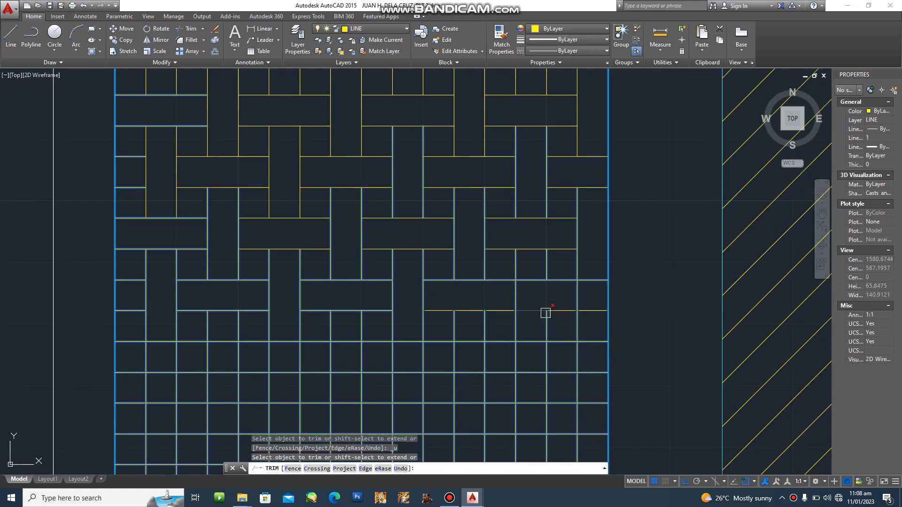
key("ctrl+z")
- Finish the fourth weave row by trimming open its last vertical strip and the short horizontal strip at the square's edge
left_click(535, 281)
left_click(577, 296)
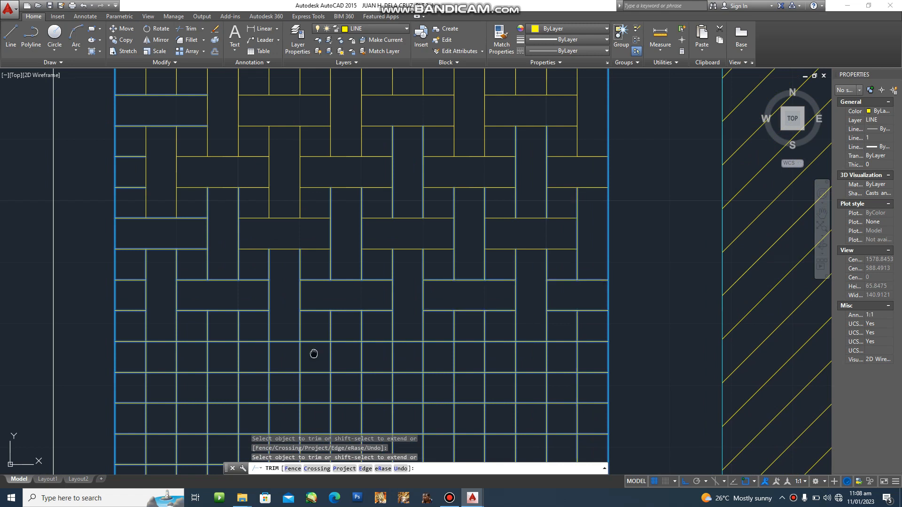
- Trim open the first horizontal strips of the fifth and seventh weave rows and the first vertical strips of the sixth and eighth
middle_click_drag(314, 353, 440, 244)
scroll(269, 217, "up", 2)
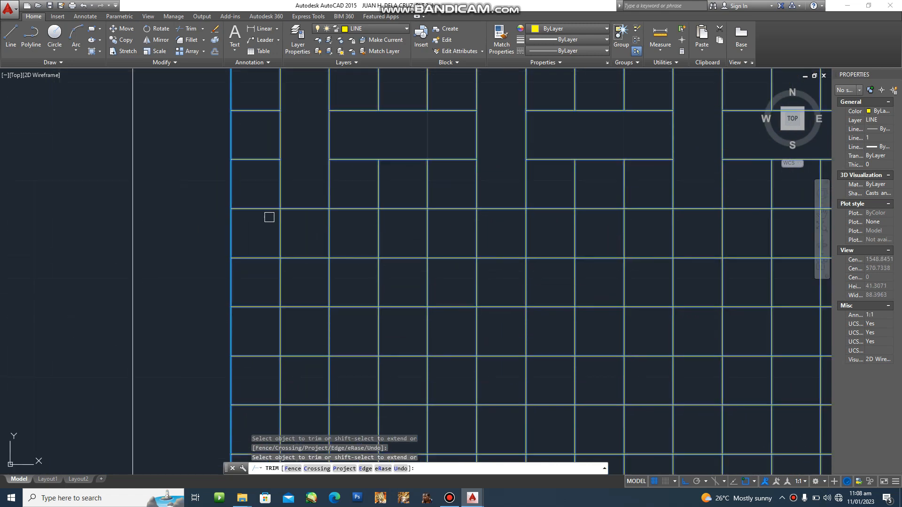
mouse_move(294, 145)
middle_mouse_down()
mouse_move(296, 237)
mouse_move(306, 229)
mouse_move(309, 258)
mouse_move(322, 195)
middle_mouse_up()
left_click(290, 216)
left_click(339, 216)
left_click(317, 291)
left_click(320, 336)
mouse_move(320, 337)
middle_mouse_down()
mouse_move(319, 306)
mouse_move(280, 330)
middle_mouse_up()
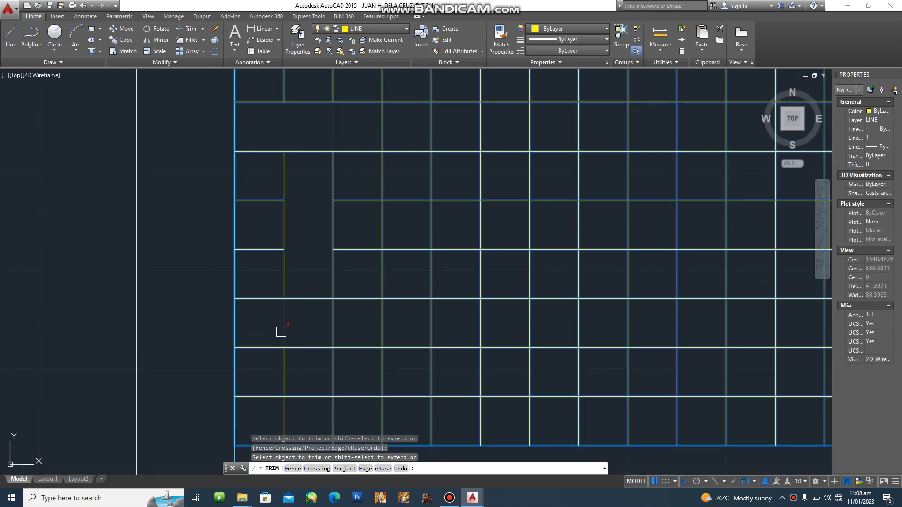
middle_click_drag(334, 328, 311, 326)
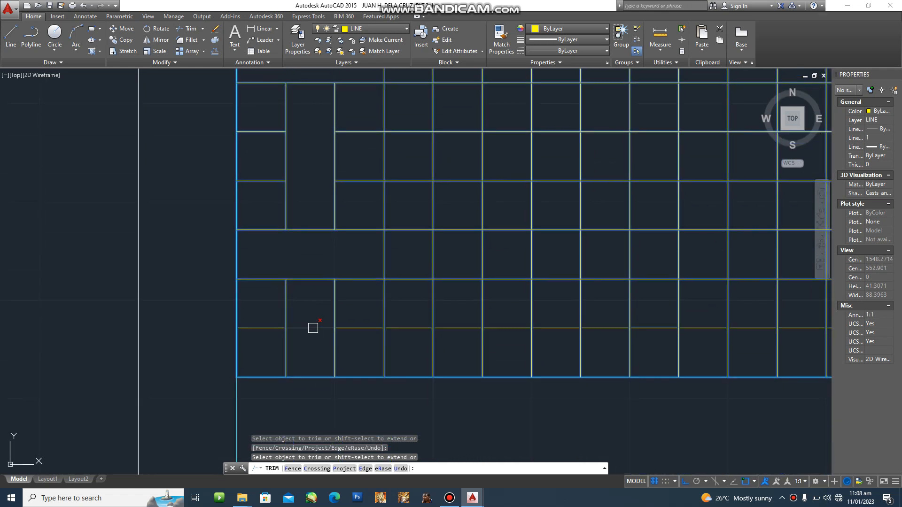
- In the fifth weave row, trim open the first two vertical strips and the horizontal strip between them
middle_click_drag(354, 238, 341, 430)
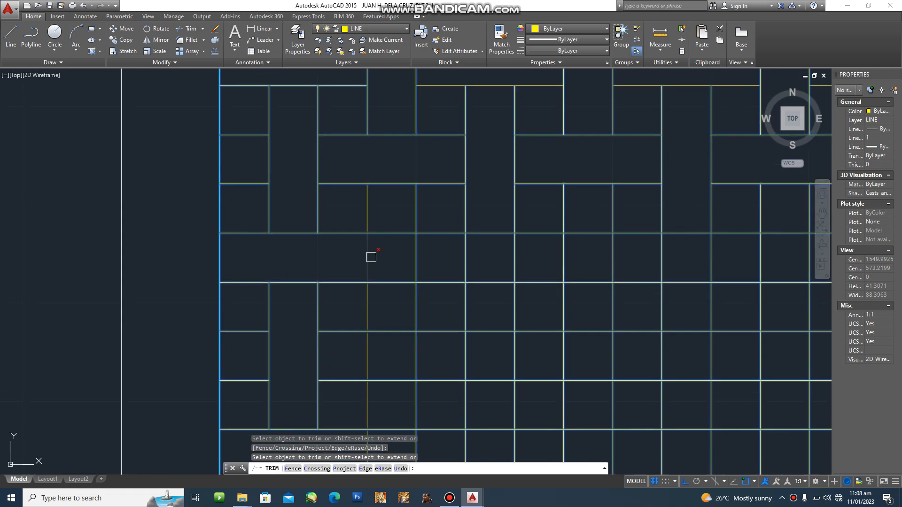
left_click(387, 231)
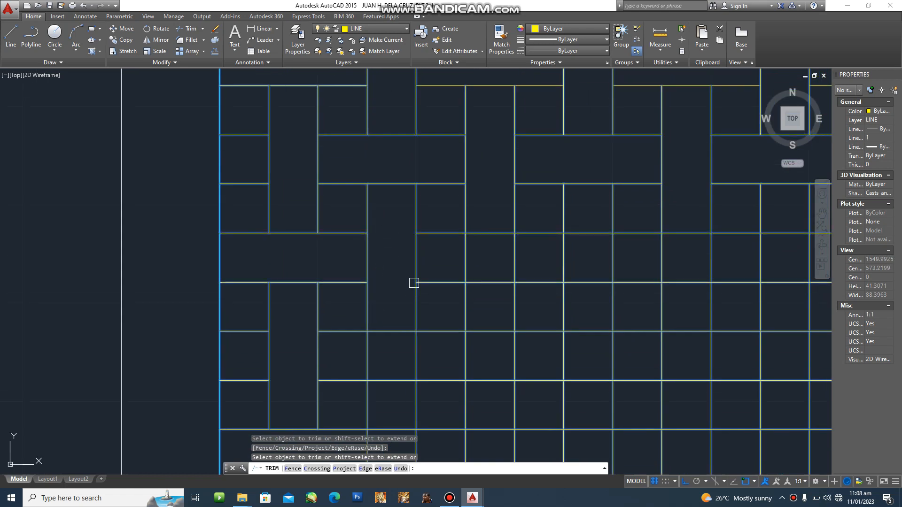
left_click(464, 259)
left_click(515, 260)
middle_click_drag(539, 270, 335, 293)
left_click(383, 254)
left_click(383, 302)
- Trim open the remaining horizontal and vertical strips of the fifth weave row up to the square's far edge
left_click(461, 277)
left_click(509, 282)
middle_click_drag(567, 278, 490, 262)
left_click(487, 263)
left_click(561, 285)
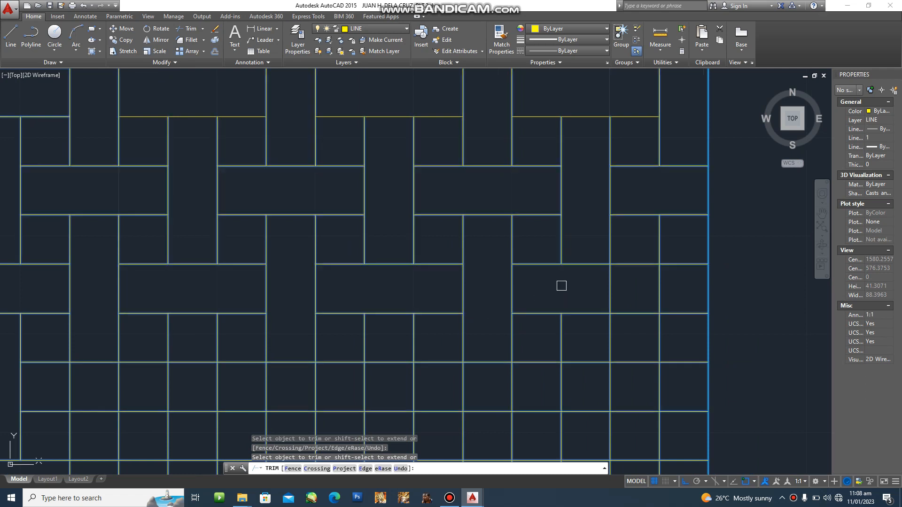
left_click(679, 312)
- Trim open the first full-length horizontal strip of the sixth weave row and the first vertical strip of the seventh row
scroll(523, 327, "down", 3)
middle_click_drag(487, 338, 578, 252)
left_click(293, 295)
scroll(314, 296, "up", 3)
left_click(338, 278)
left_click(358, 343)
mouse_move(410, 349)
middle_mouse_down()
mouse_move(397, 354)
mouse_move(365, 331)
middle_mouse_up()
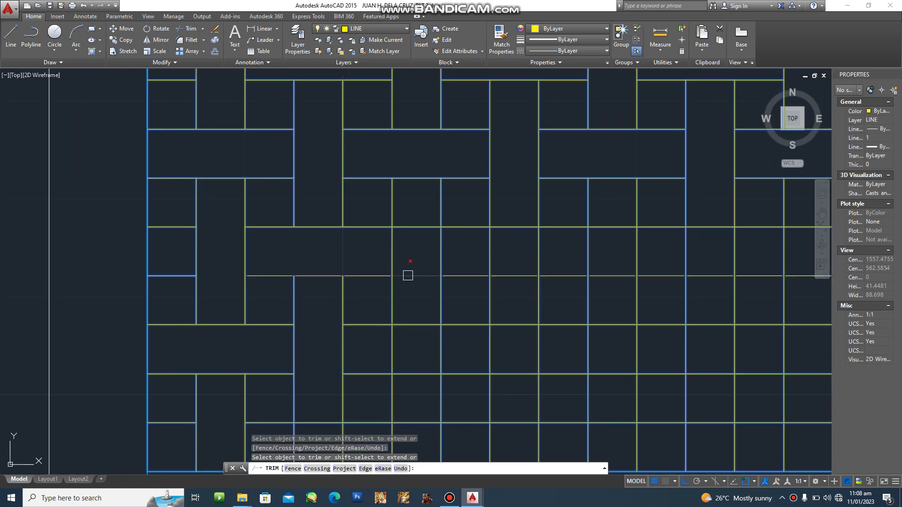
- Trim open the remaining vertical and horizontal strips of the sixth weave row up to the square's far edge
left_click(407, 230)
left_click(419, 276)
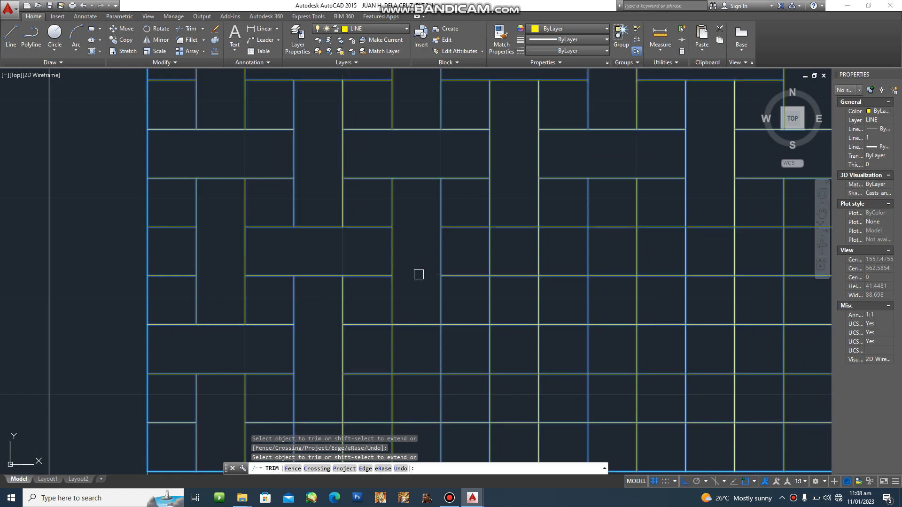
left_click(482, 255)
left_click(491, 256)
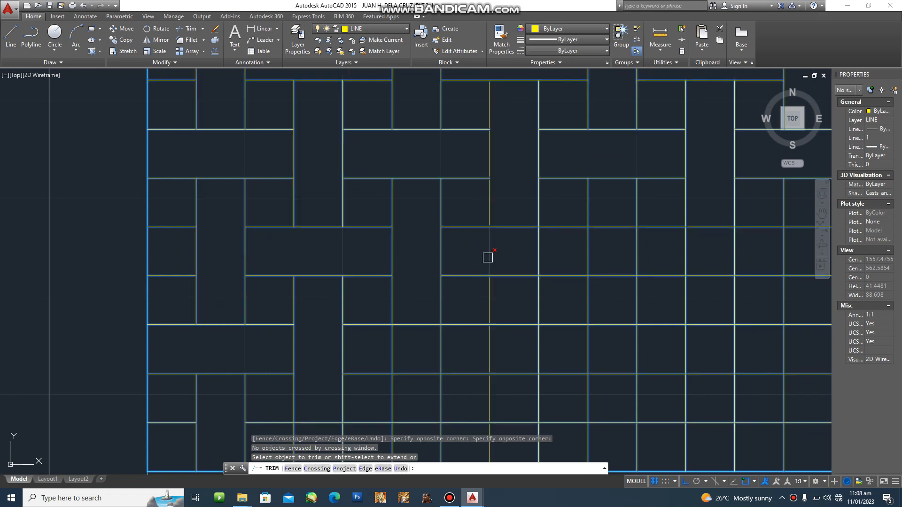
middle_click_drag(535, 253, 421, 286)
left_click(518, 241)
left_click(518, 291)
middle_click_drag(523, 286, 353, 313)
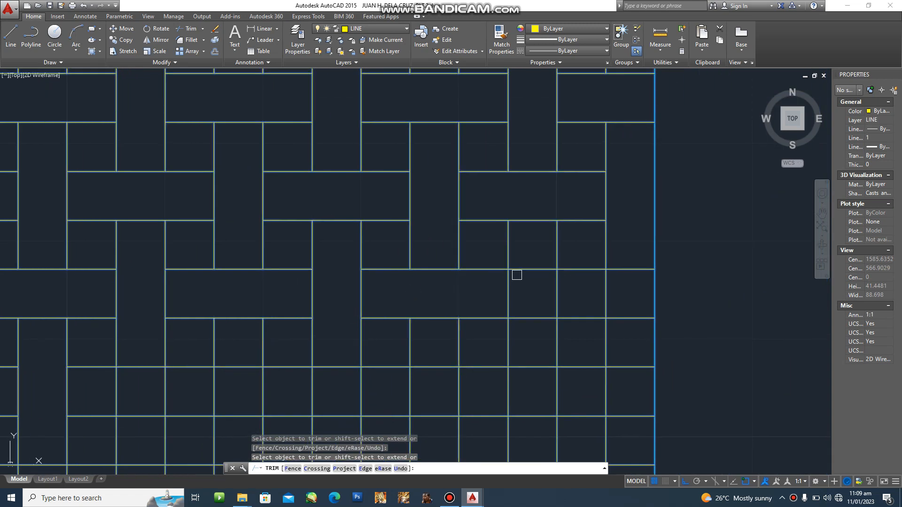
- In the seventh weave row, trim open the second horizontal strip and the vertical strip that follows it
scroll(513, 328, "down", 4)
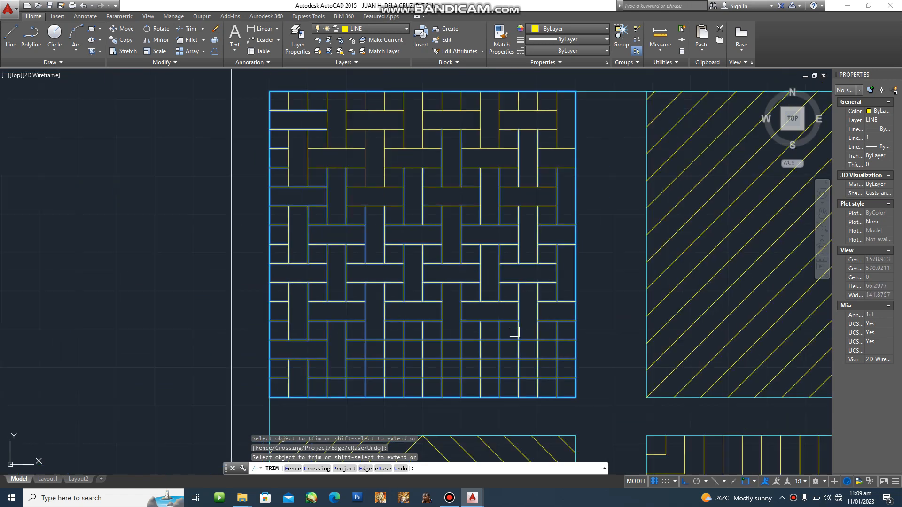
scroll(385, 325, "up", 4)
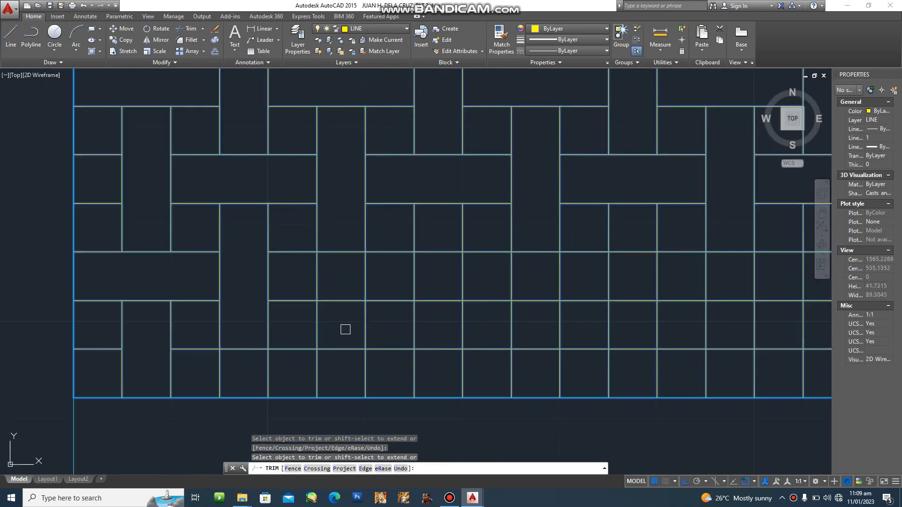
left_click(316, 278)
left_click(420, 252)
left_click(441, 299)
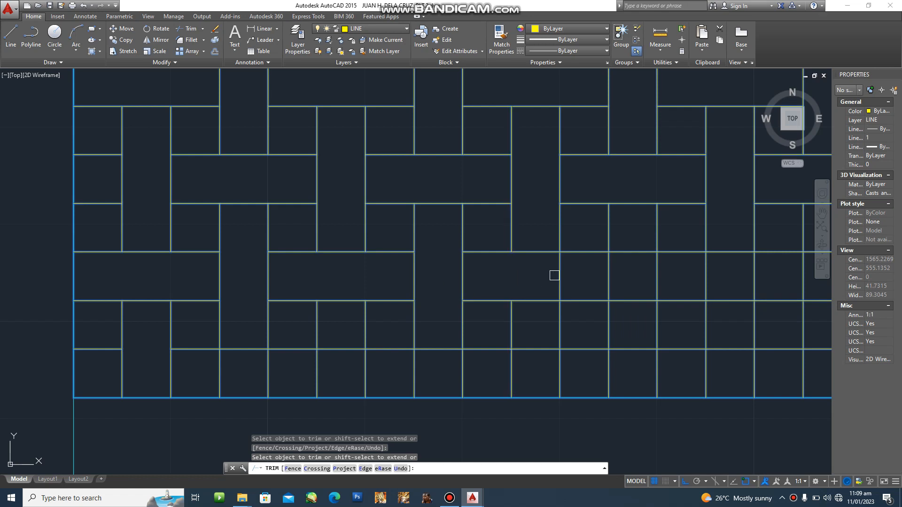
- Trim open the last horizontal strip of the seventh weave row and the vertical strip beside the square's far edge
middle_click_drag(622, 281, 448, 307)
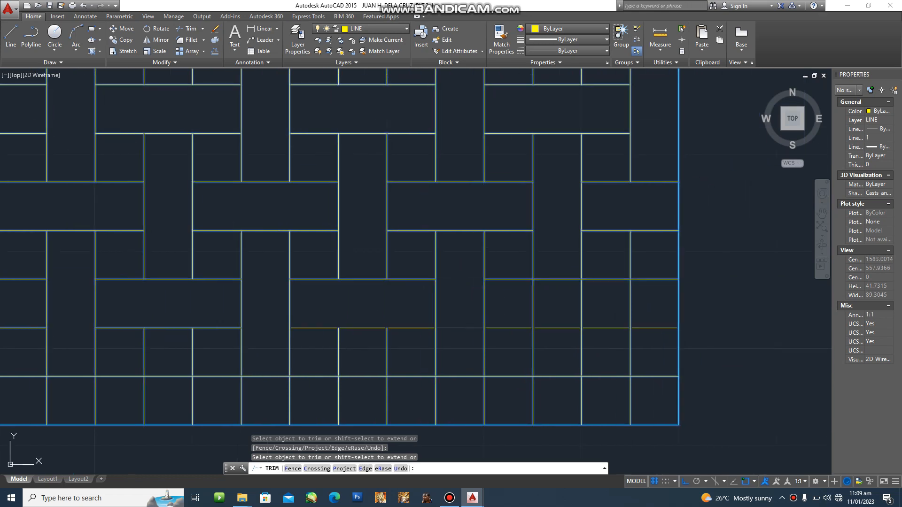
left_click(532, 303)
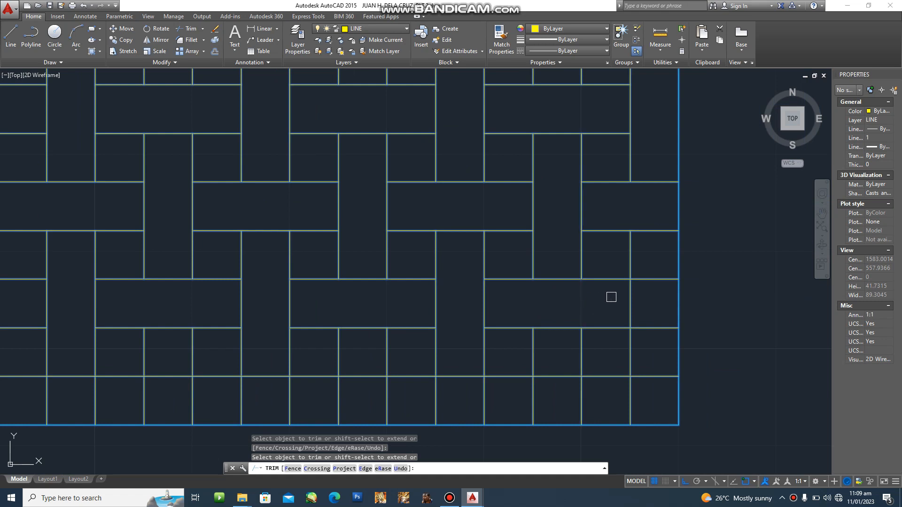
scroll(639, 303, "up", 2)
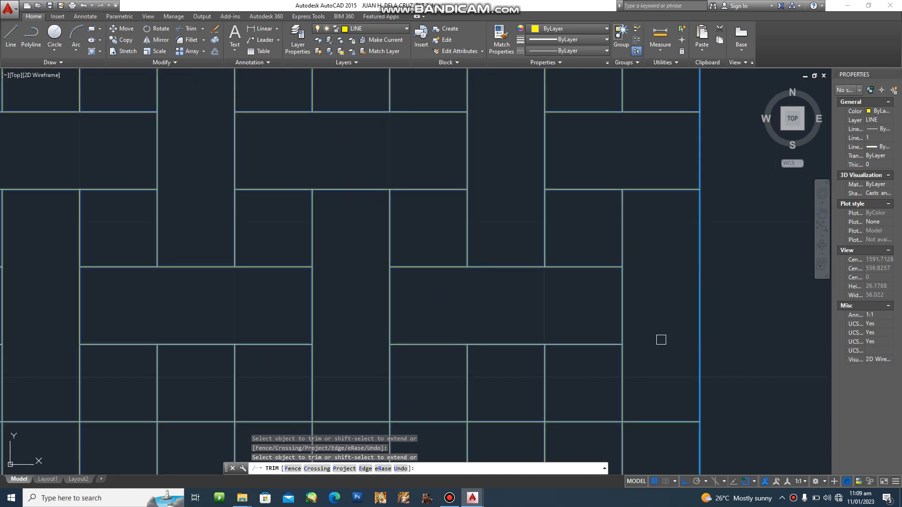
left_click(661, 340)
scroll(642, 350, "down", 4)
left_click(642, 352)
scroll(352, 388, "up", 2)
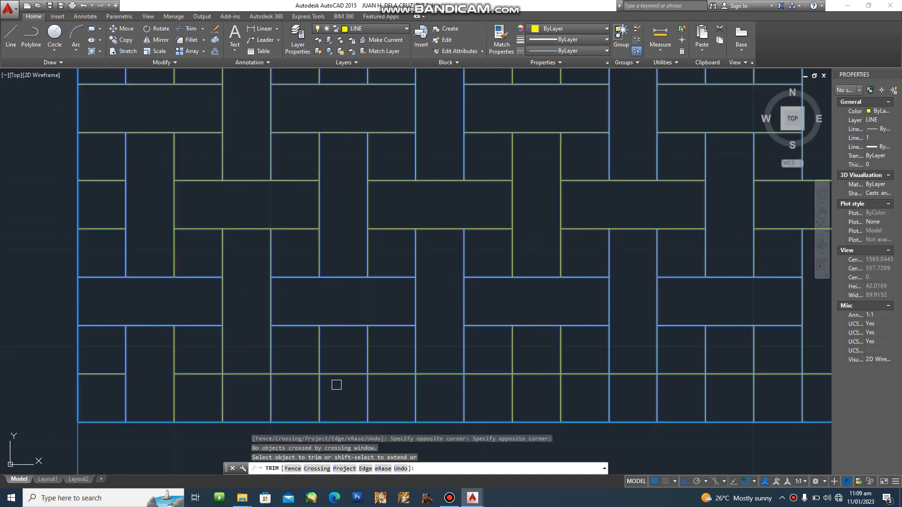
left_click(320, 363)
scroll(333, 381, "up", 2)
middle_click_drag(333, 382, 344, 339)
key("ctrl+z")
middle_click_drag(342, 381, 553, 158)
middle_click_drag(329, 213, 459, 301)
scroll(215, 316, "down", 2)
middle_click_drag(215, 318, 222, 322)
scroll(372, 313, "up", 2)
left_click(297, 281)
scroll(327, 334, "down", 2)
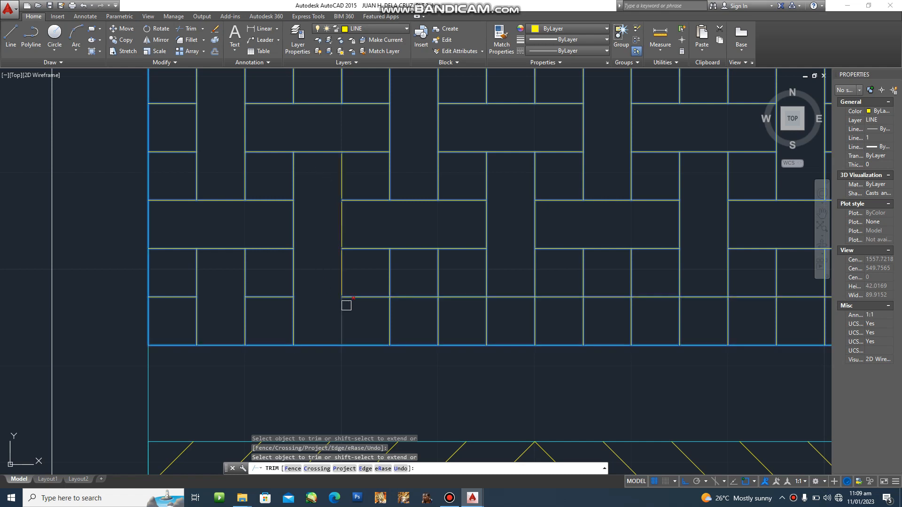
key("ctrl+z")
- Trim open the first two full-length horizontal strips of the bottom weave row and the short vertical strips beside them
scroll(330, 282, "down", 4)
scroll(324, 274, "up", 1)
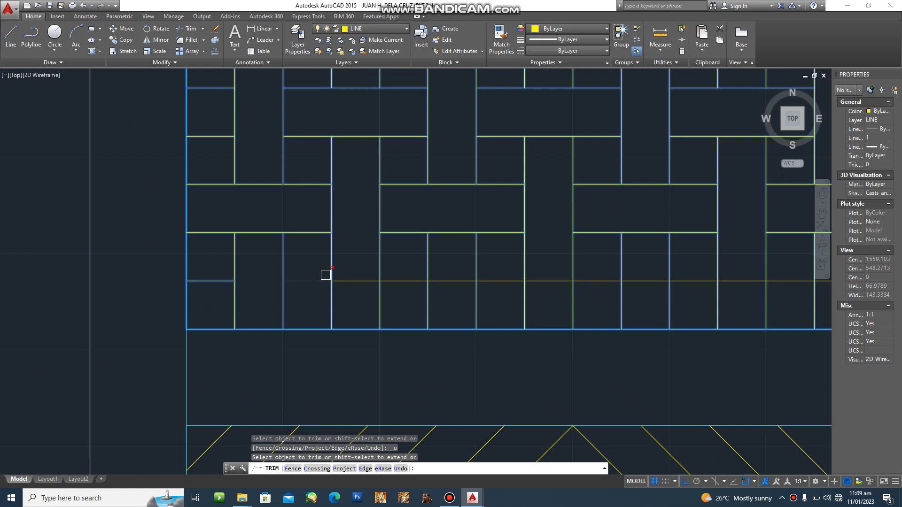
scroll(348, 294, "up", 3)
scroll(356, 263, "down", 2)
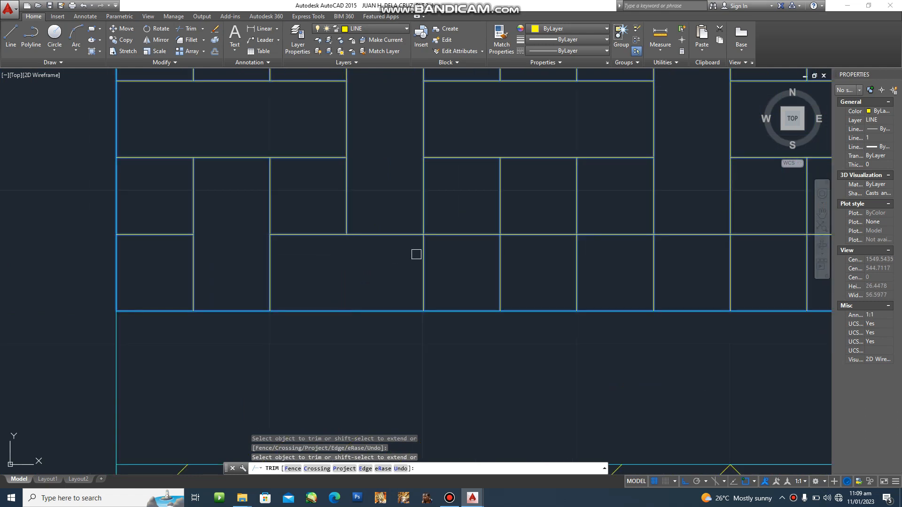
left_click(530, 235)
middle_click_drag(564, 224, 341, 284)
left_click(465, 295)
key("ctrl+z")
scroll(542, 259, "down", 4)
middle_click_drag(541, 261, 434, 303)
scroll(515, 302, "up", 2)
left_click(453, 296)
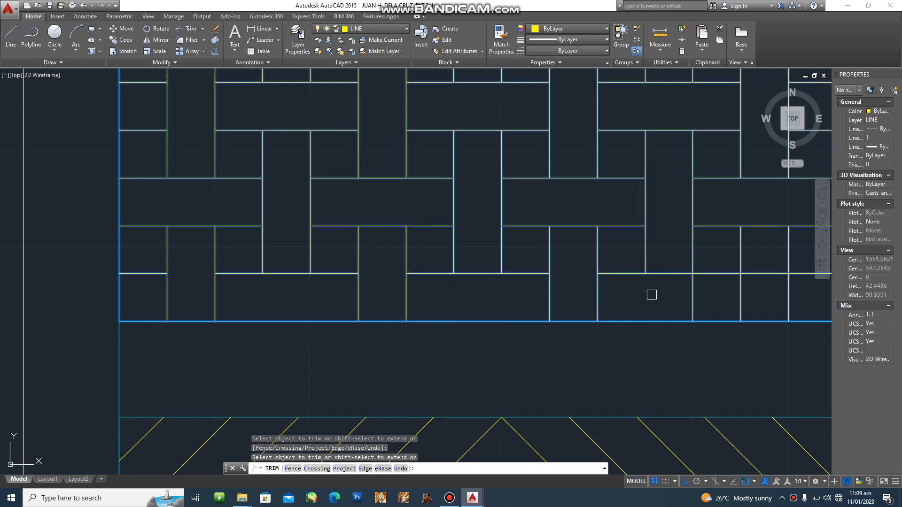
- Trim open the remaining strips of the bottom weave row up to the square's far edge
left_click(692, 296)
middle_click_drag(693, 297, 551, 287)
left_click(560, 281)
scroll(670, 350, "down", 6)
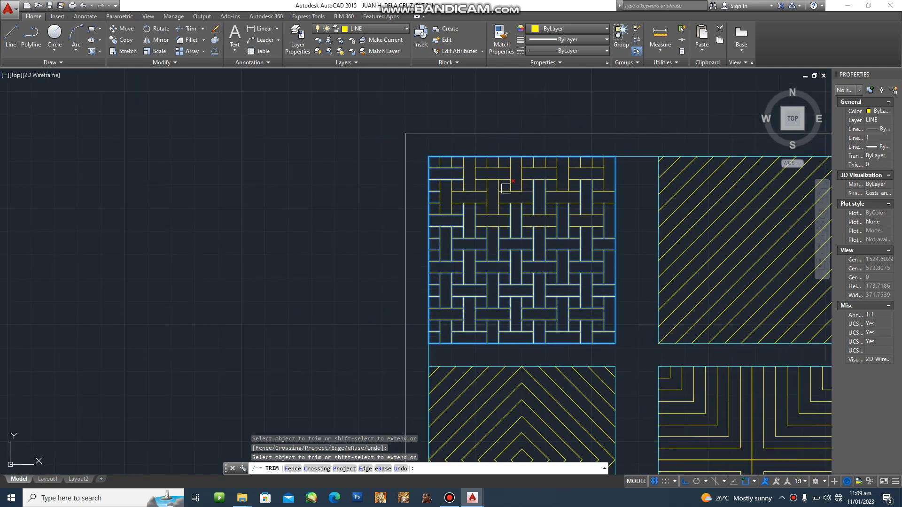
key("Escape")
scroll(573, 255, "up", 3)
middle_click_drag(582, 304, 493, 344)
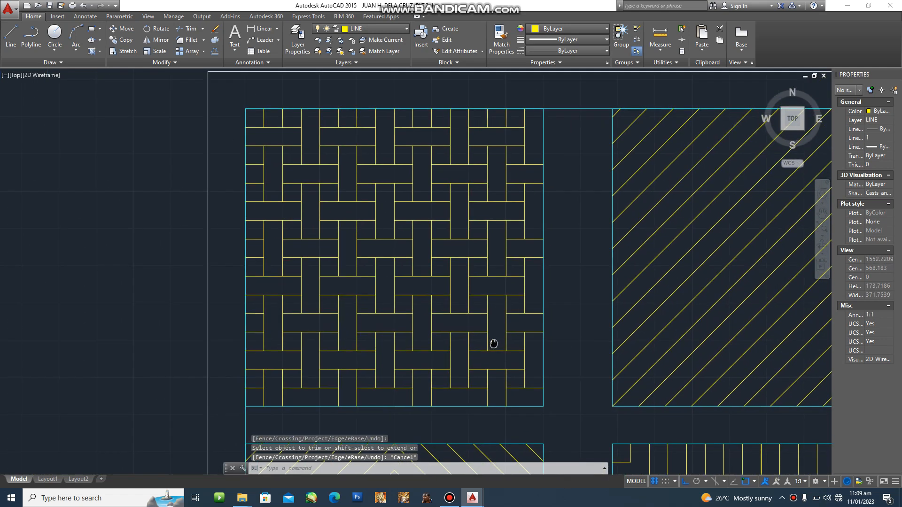
scroll(329, 312, "down", 2)
key("Escape")
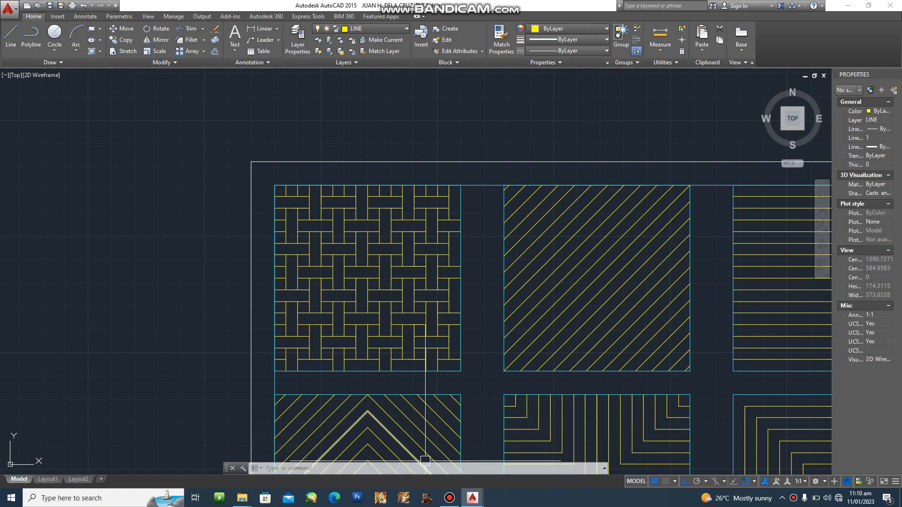
- Examine the second square's pattern in the reference drawing and return to the second square of the working drawing
left_click(472, 498)
left_click(527, 458)
middle_click_drag(570, 312, 238, 302)
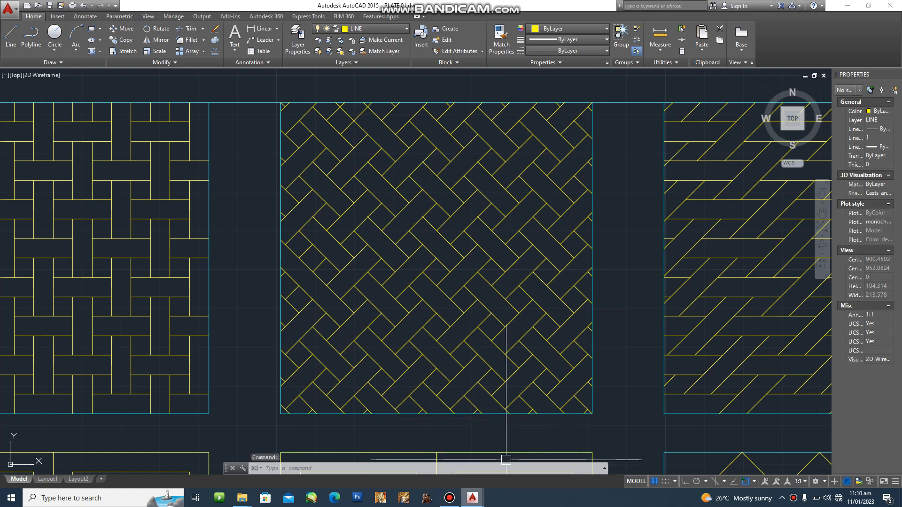
mouse_move(473, 497)
left_click(522, 454)
middle_click_drag(534, 316, 397, 314)
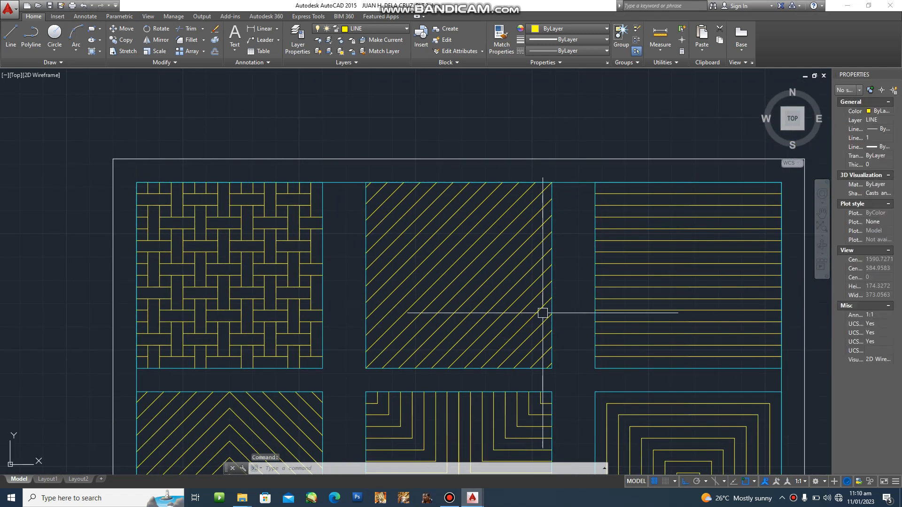
scroll(543, 313, "up", 2)
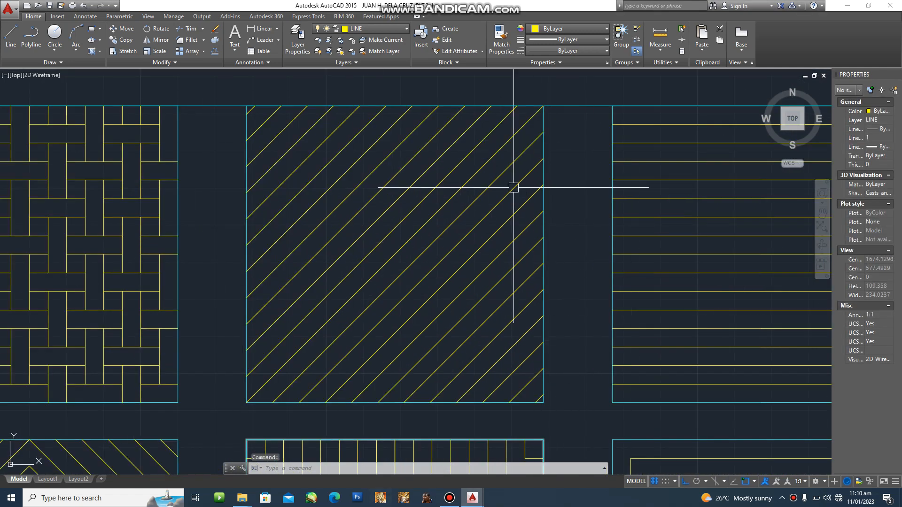
- Review the drawing's layers with their colours and lineweights
key("Escape")
key("Escape")
type("la")
key("Return")
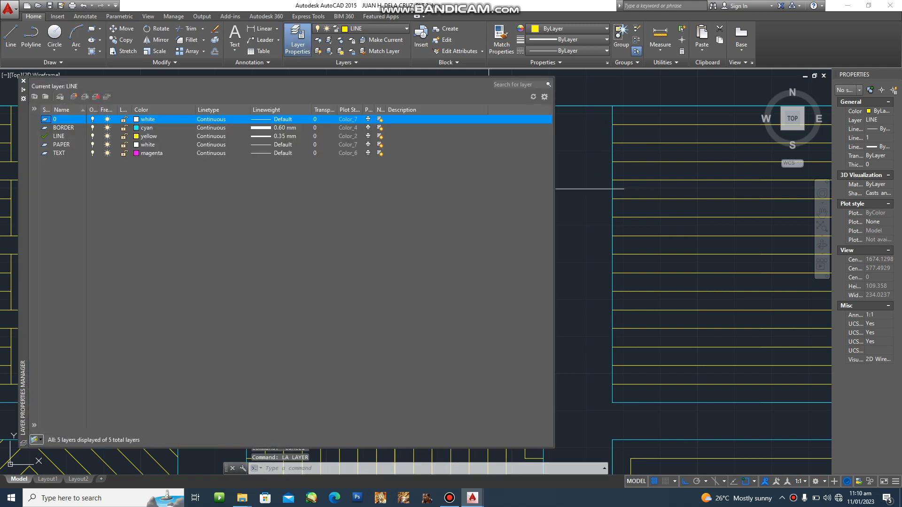
left_click(124, 127)
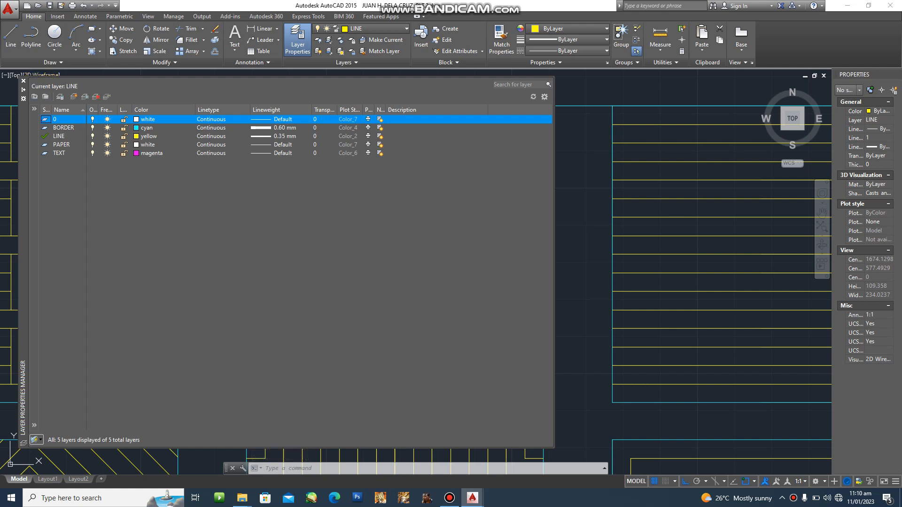
key("Escape")
key("Escape")
key("Escape")
key("Escape")
- Draw a diagonal line from the second square's lower-right corner to its upper-left corner
type("l")
key("Return")
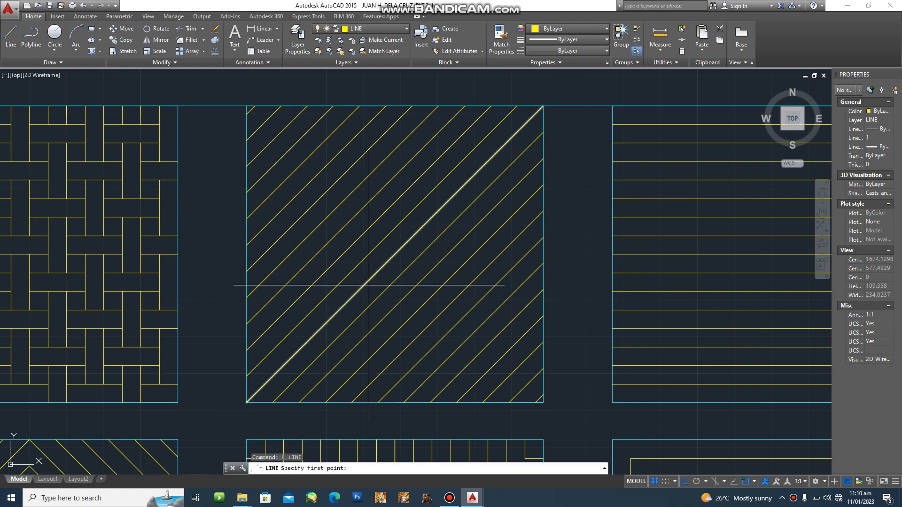
left_click(543, 403)
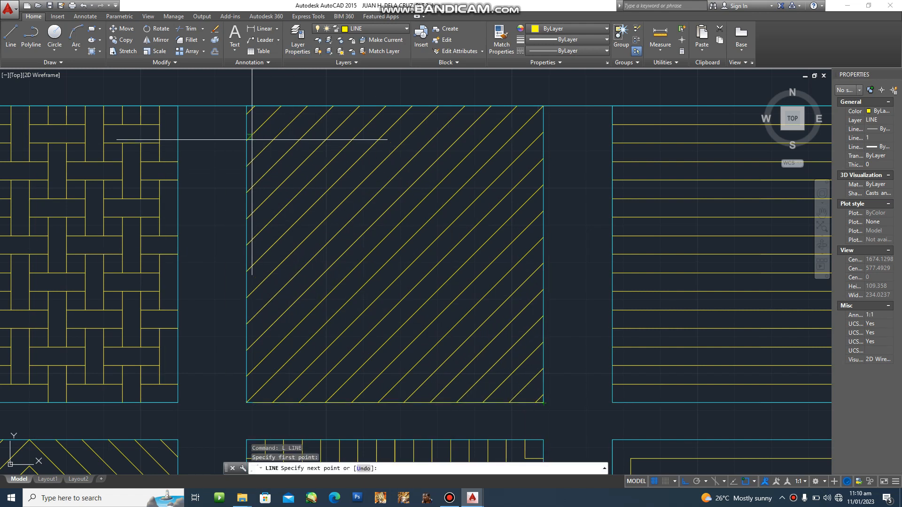
left_click(253, 114)
key("Escape")
key("Escape")
key("Escape")
key("Escape")
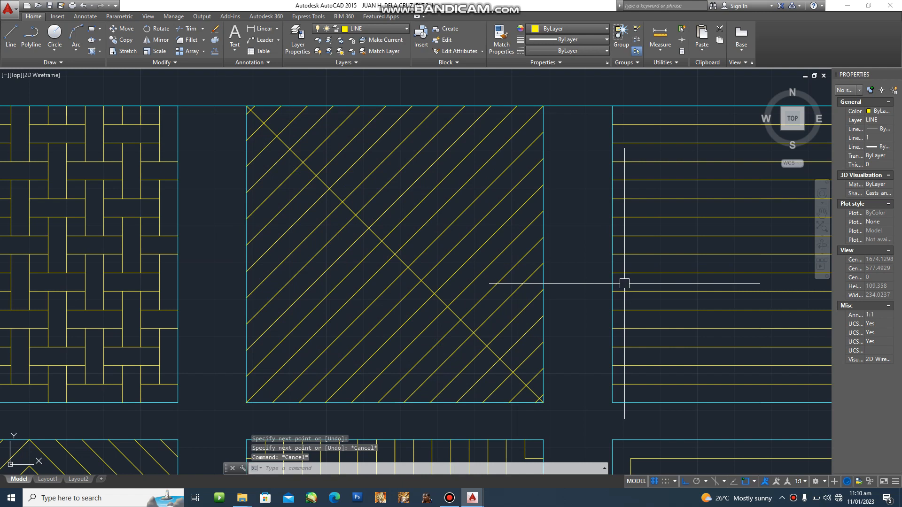
- Offset the new diagonal repeatedly at a distance of 5 with the Multiple option until the copies reach the second square's lower-left corner
type("o")
key("Return")
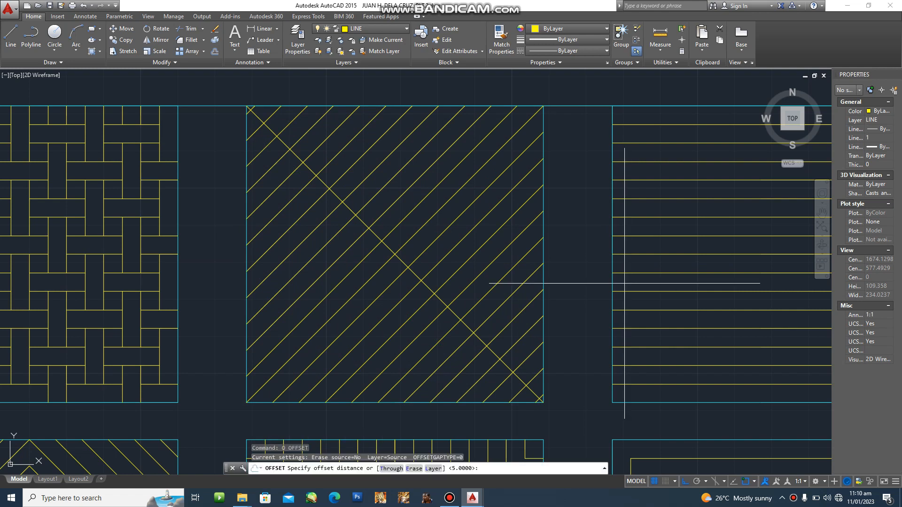
type("5")
key("Return")
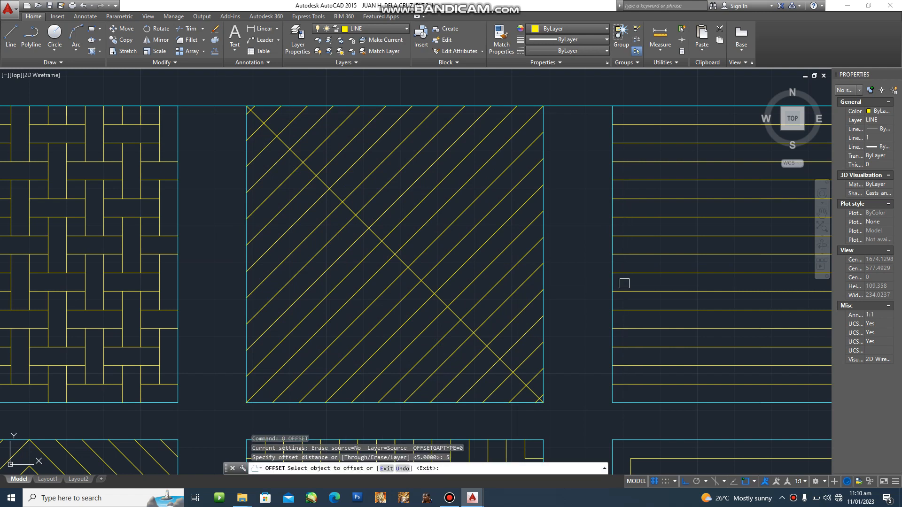
left_click(372, 234)
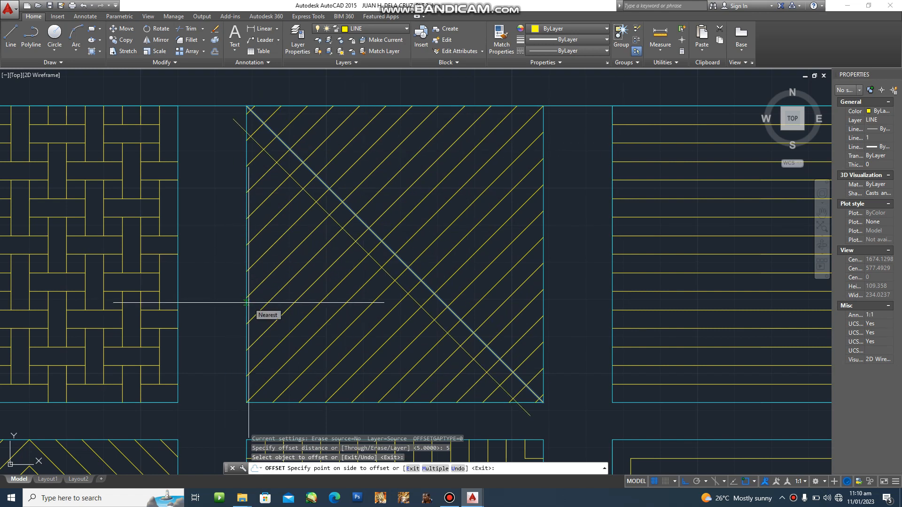
key("Return")
left_click(228, 314)
left_click(224, 320)
left_click(224, 321)
left_click(226, 326)
left_click(229, 330)
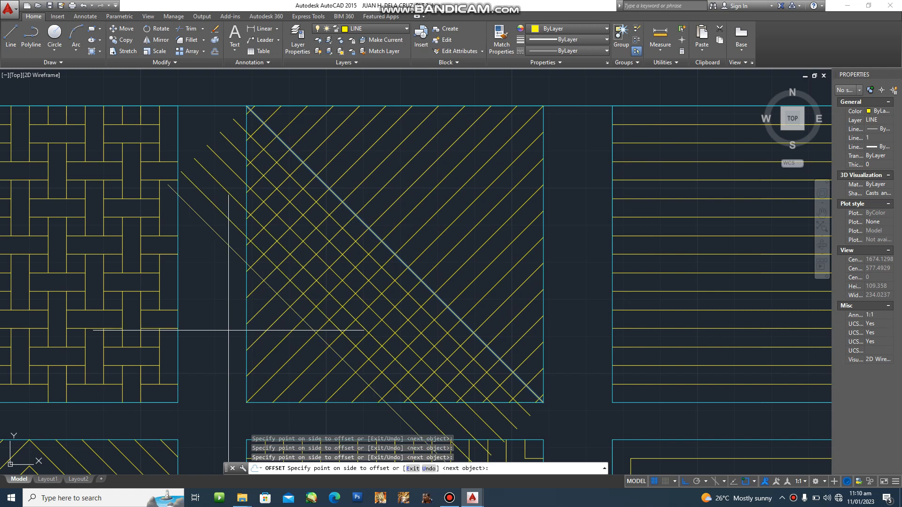
middle_click_drag(228, 332, 317, 214)
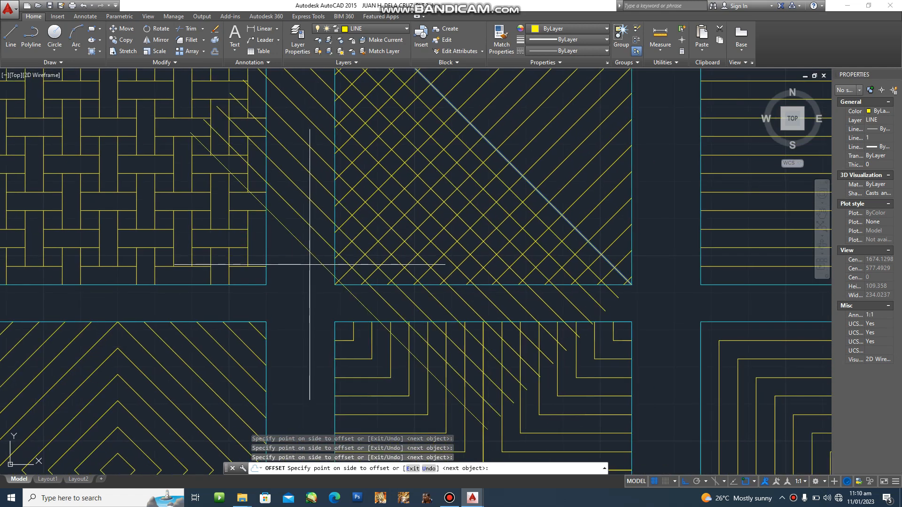
key("Escape")
scroll(427, 277, "down", 2)
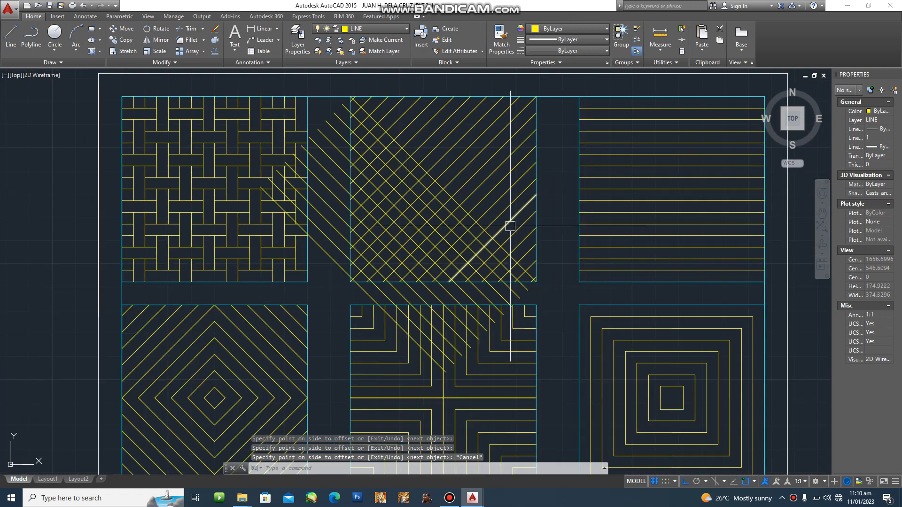
- Trim off the offset diagonals that overhang the second square's lower and left edges, using the square as cutting edge
scroll(553, 284, "up", 2)
type("tr")
key("Return")
scroll(503, 295, "up", 4)
left_click(501, 286)
scroll(501, 286, "down", 4)
key("Return")
left_click(518, 310)
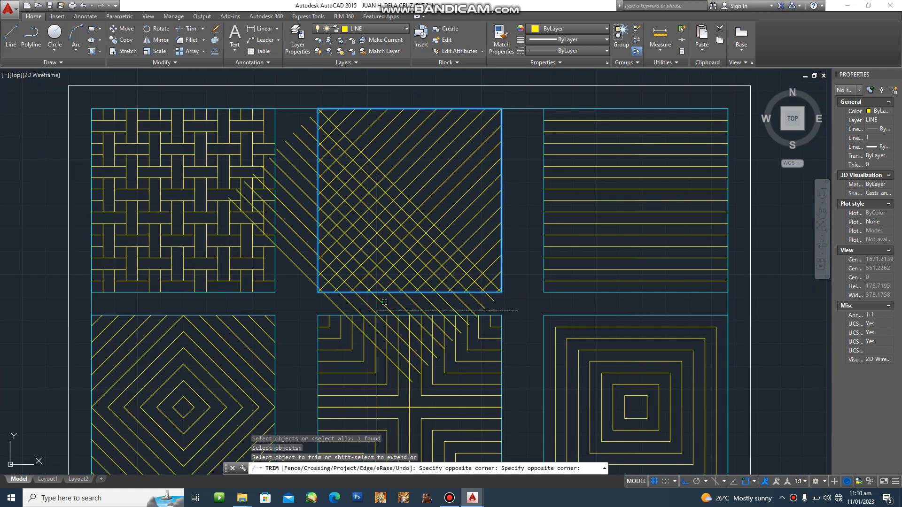
left_click(291, 302)
scroll(311, 296, "up", 4)
left_click(311, 294)
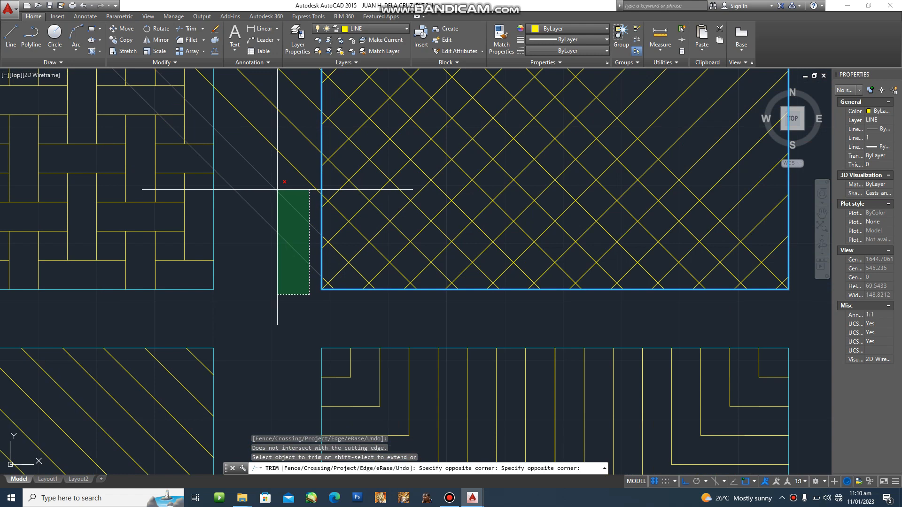
middle_click_drag(278, 192, 279, 414)
scroll(267, 82, "down", 4)
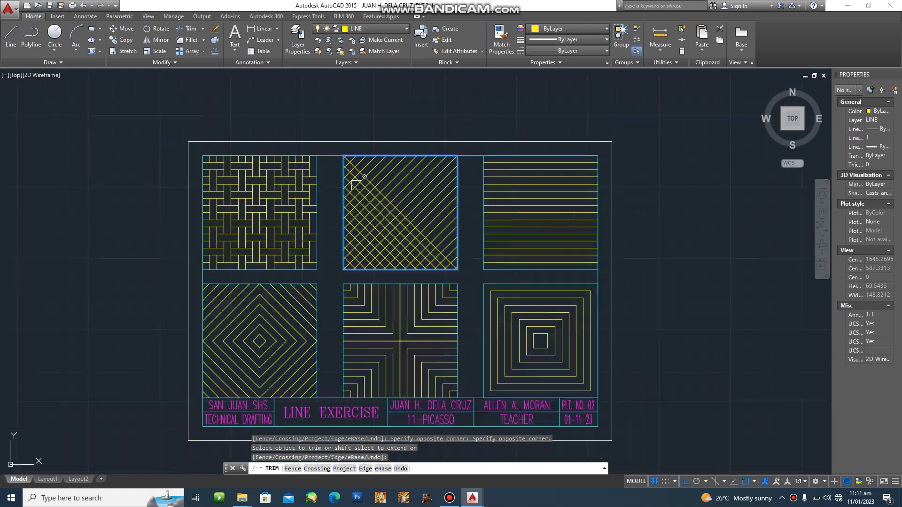
key("Escape")
scroll(436, 221, "up", 2)
scroll(367, 197, "up", 2)
middle_click_drag(316, 236, 332, 288)
scroll(460, 348, "down", 2)
mouse_move(460, 348)
middle_mouse_down()
mouse_move(468, 354)
mouse_move(456, 307)
middle_mouse_up()
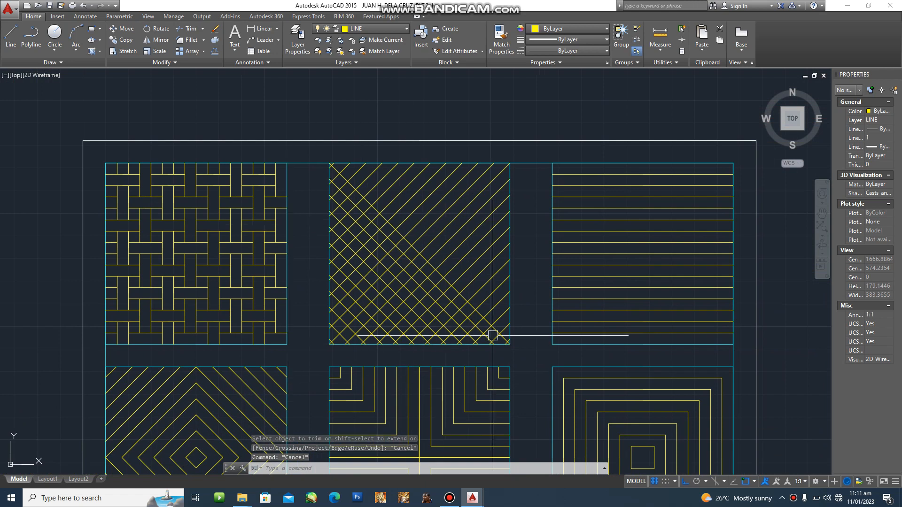
scroll(402, 329, "up", 3)
scroll(449, 346, "down", 3)
key("Escape")
key("Escape")
scroll(438, 348, "up", 3)
scroll(438, 351, "down", 1)
middle_click_drag(441, 351, 460, 400)
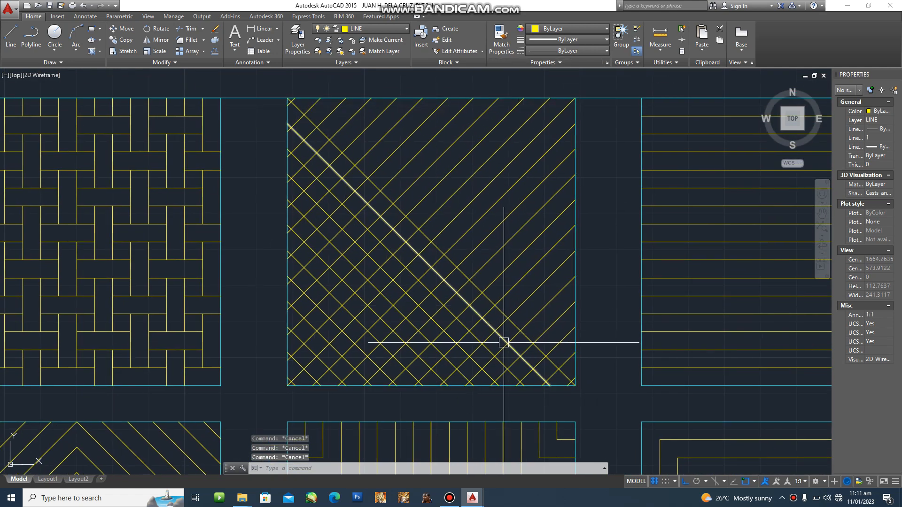
- Mirror the second square's lower-left diagonals about its diagonal from the lower-right corner to the upper-left corner, keeping the source objects
type("mi")
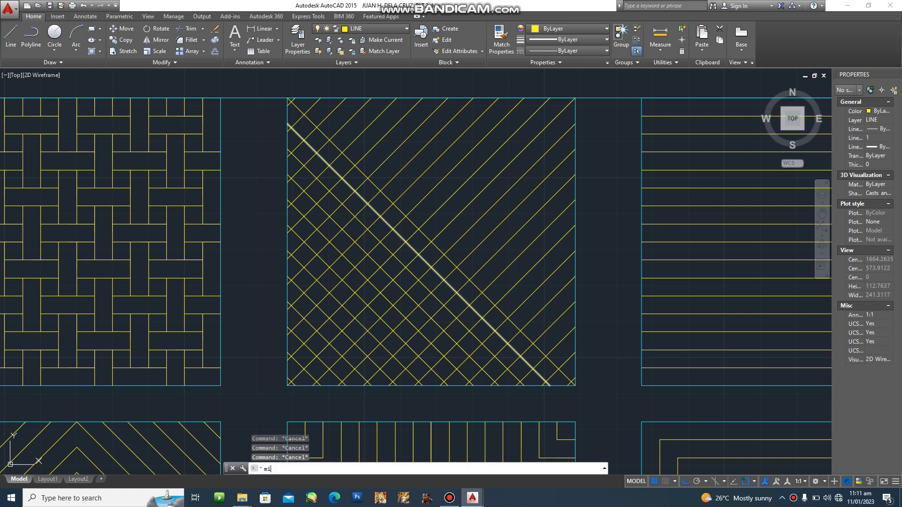
key("Return")
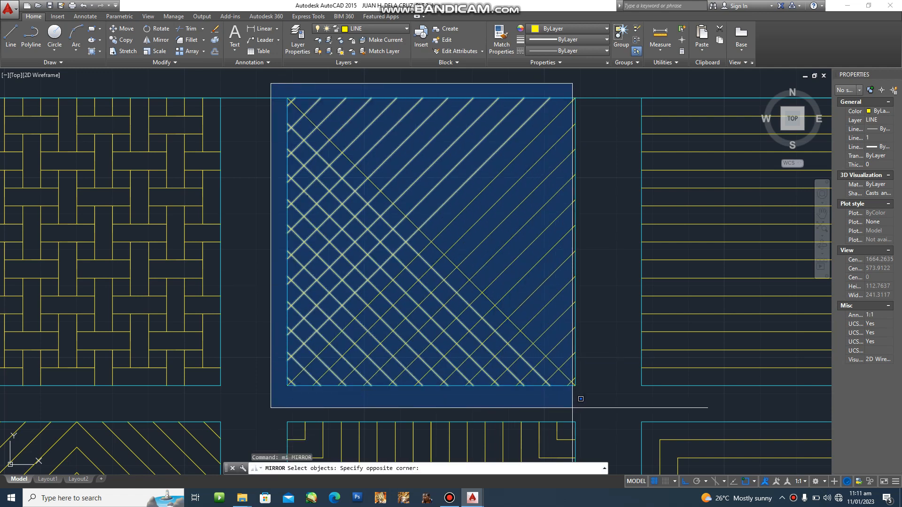
left_click(292, 249)
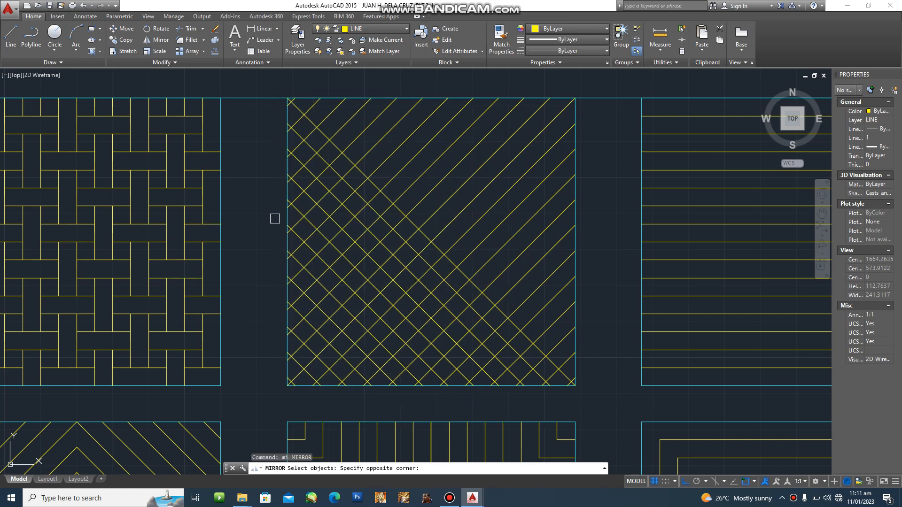
left_click(267, 103)
left_click(554, 399)
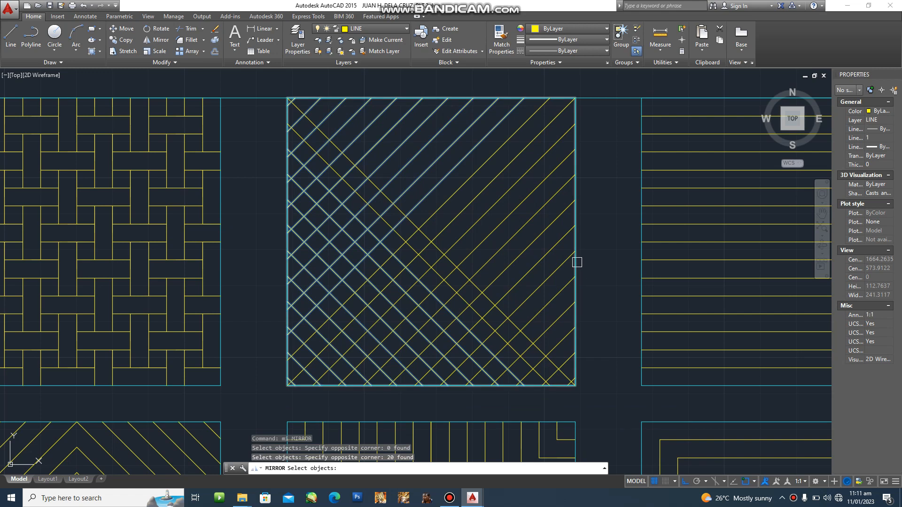
scroll(538, 372, "up", 2)
left_click(553, 371)
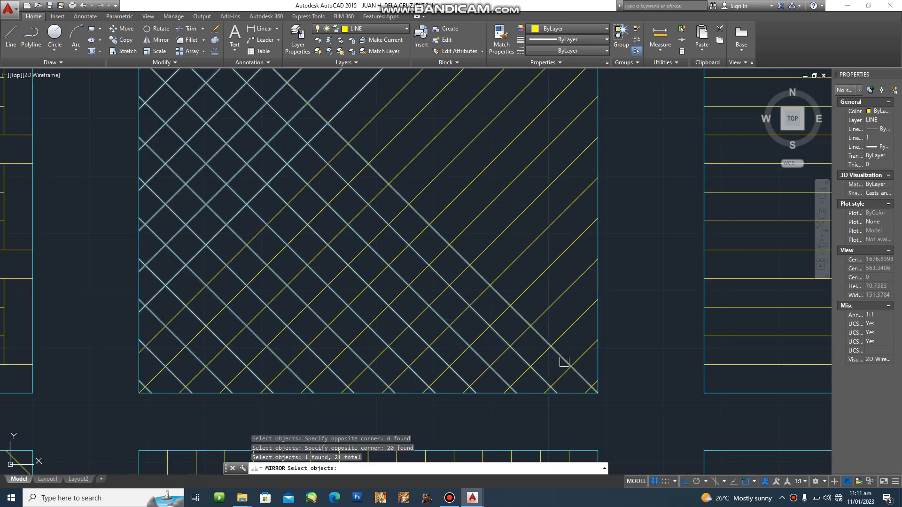
key("Return")
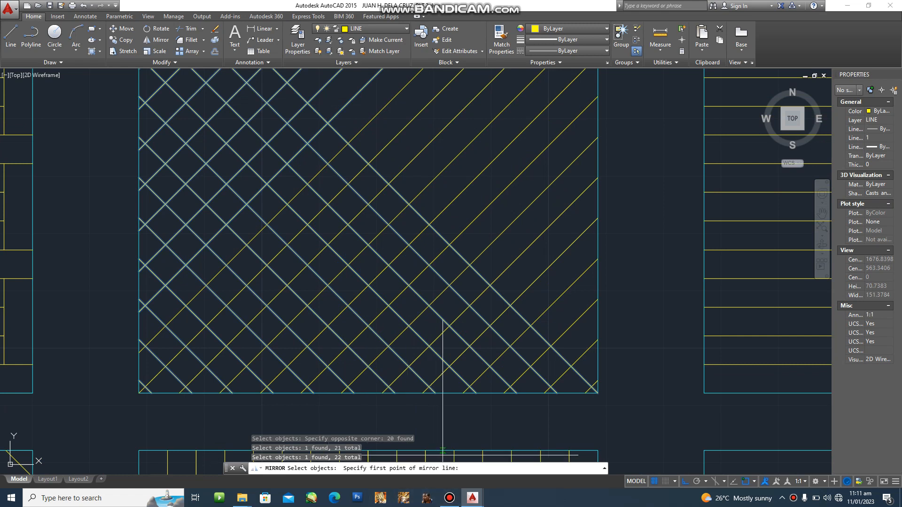
scroll(561, 360, "down", 2)
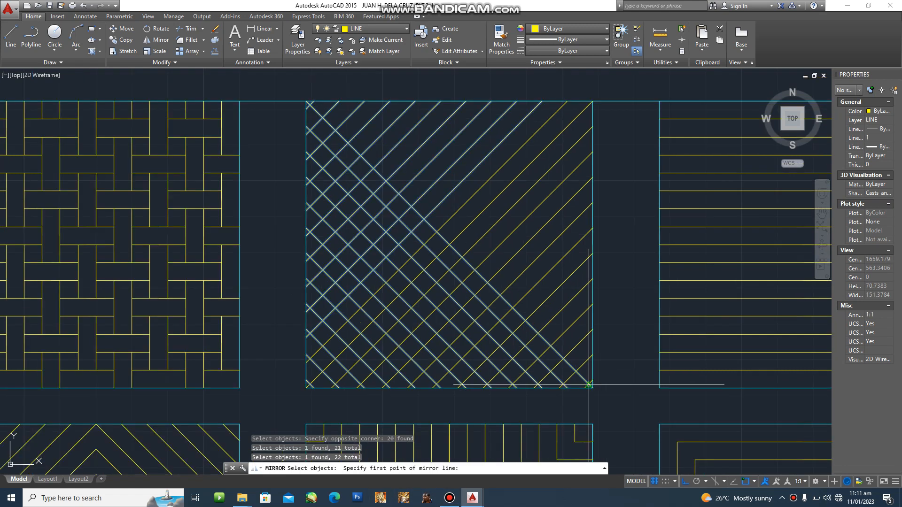
scroll(605, 408, "up", 2)
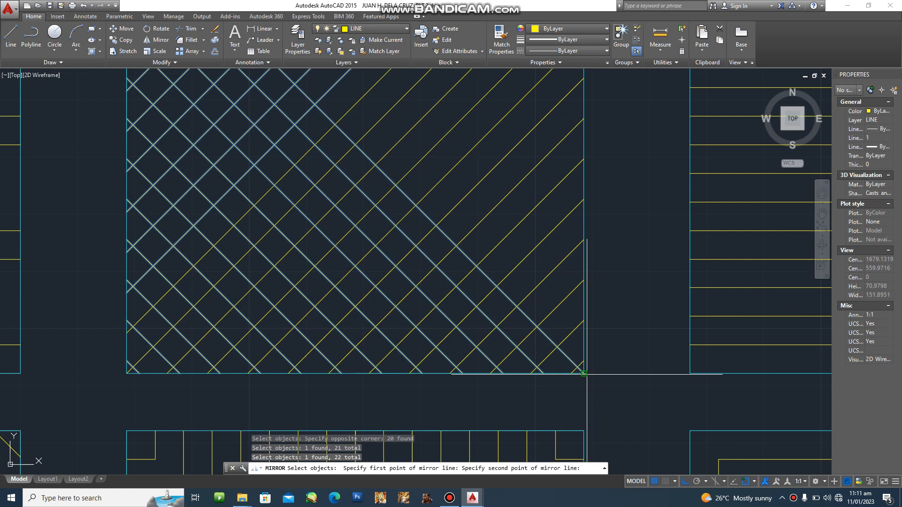
middle_click_drag(373, 230, 476, 320)
middle_click_drag(336, 179, 485, 349)
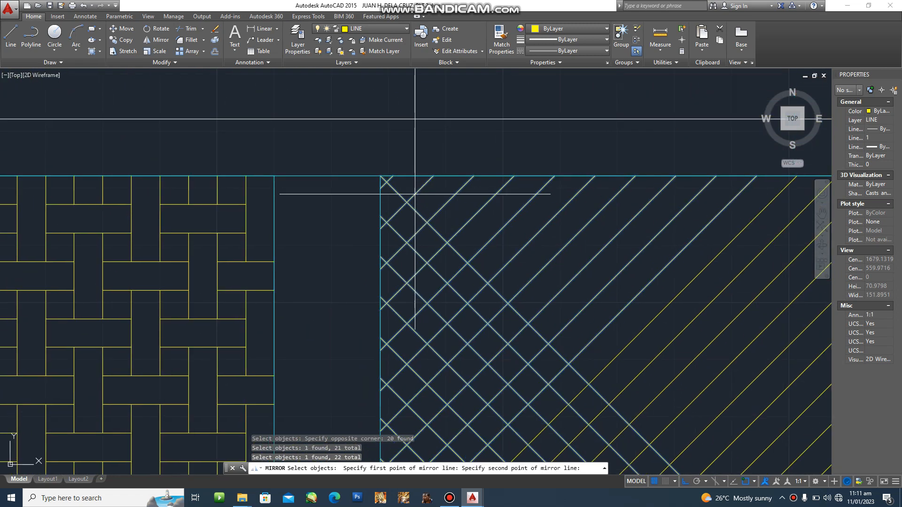
left_click(381, 178)
scroll(493, 245, "down", 4)
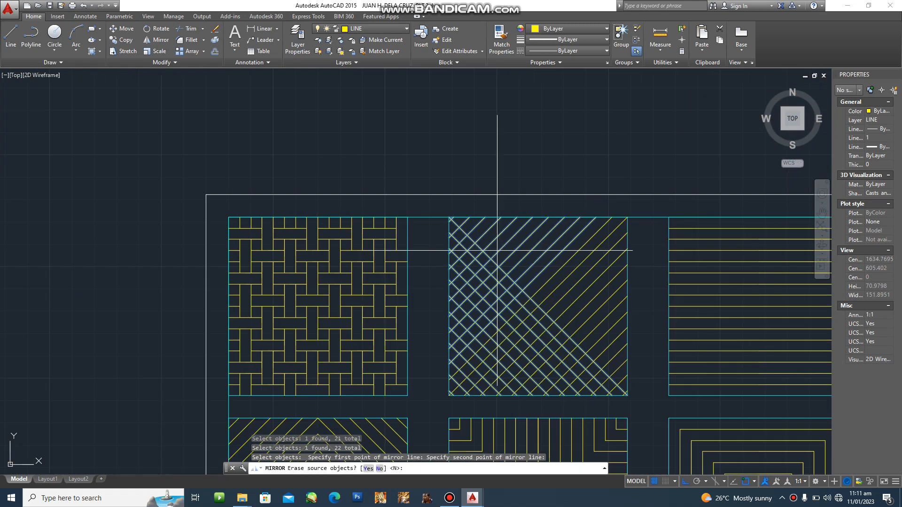
middle_click_drag(497, 250, 376, 230)
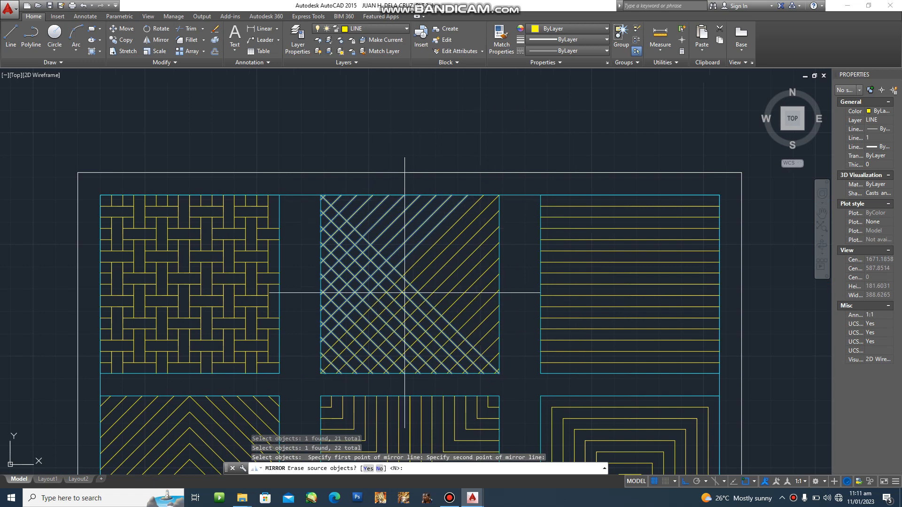
key("Return")
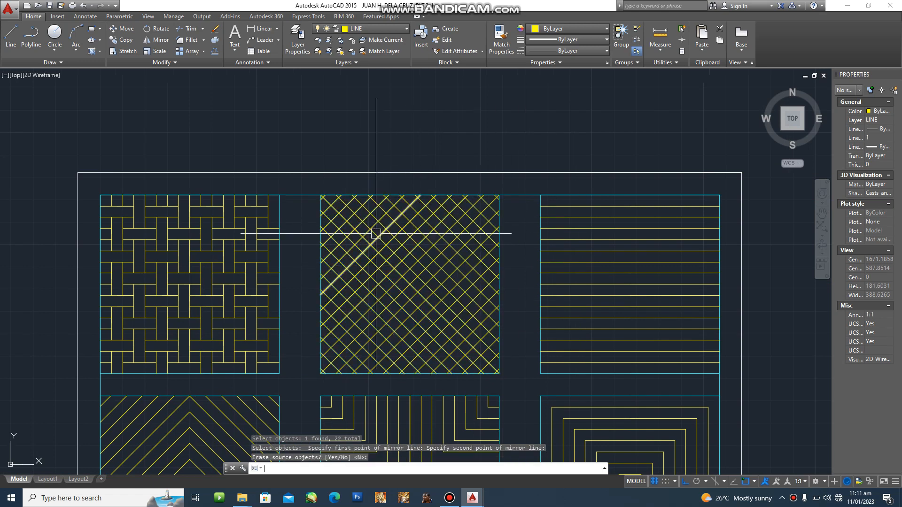
key("Escape")
key("Escape")
- Switch to the PLATE 01.dwg drawing and examine the diagonal basket weave in its second square near the upper-left corner
scroll(519, 342, "up", 2)
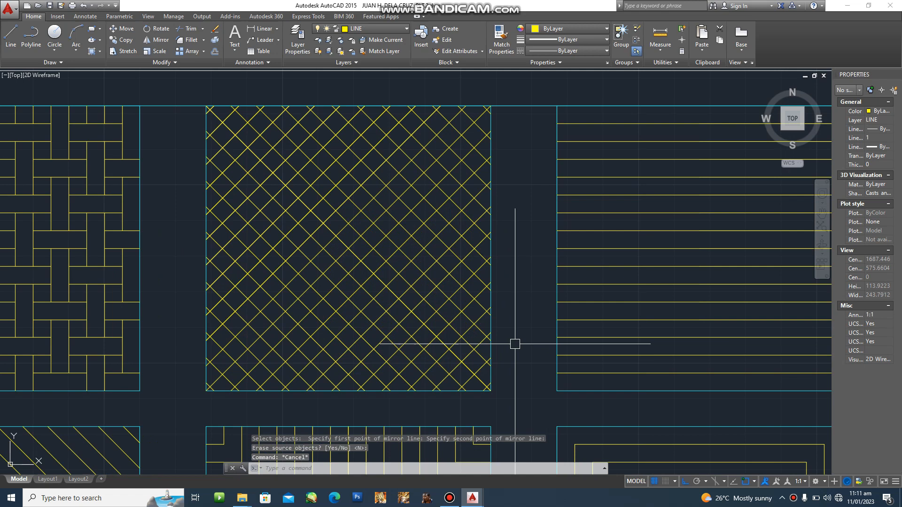
middle_click_drag(243, 142, 328, 172)
key("Escape")
middle_click_drag(328, 302, 365, 254)
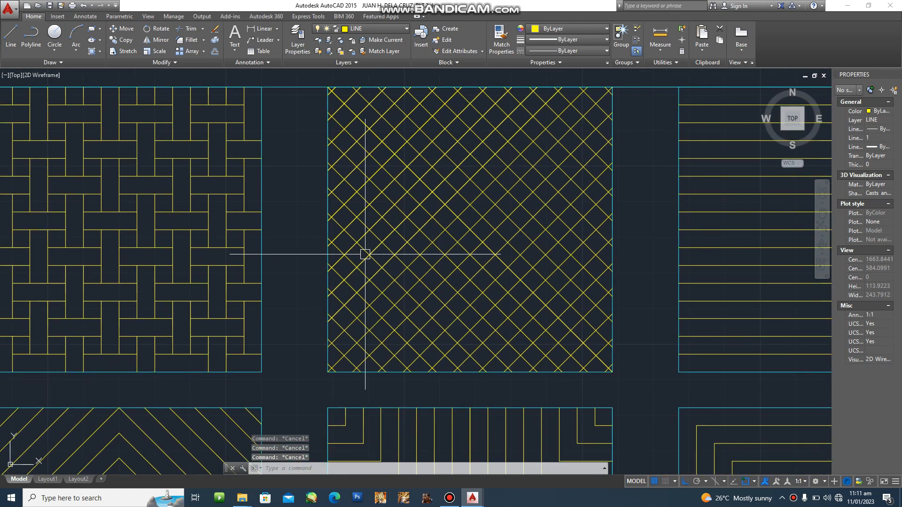
left_click(472, 498)
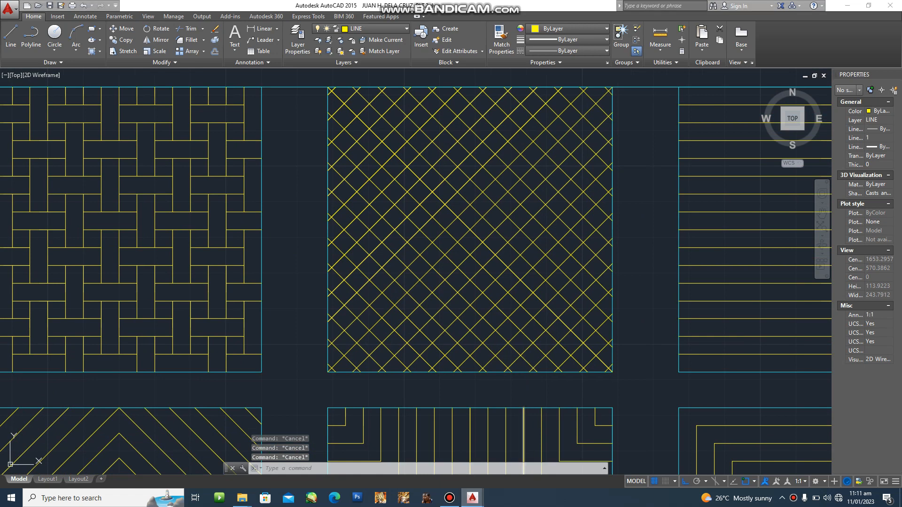
left_click(524, 457)
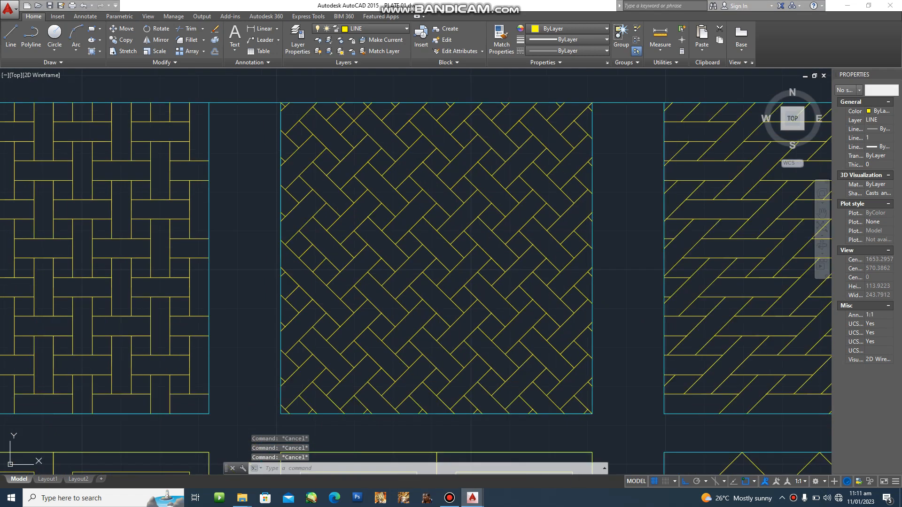
scroll(303, 131, "up", 3)
key("Escape")
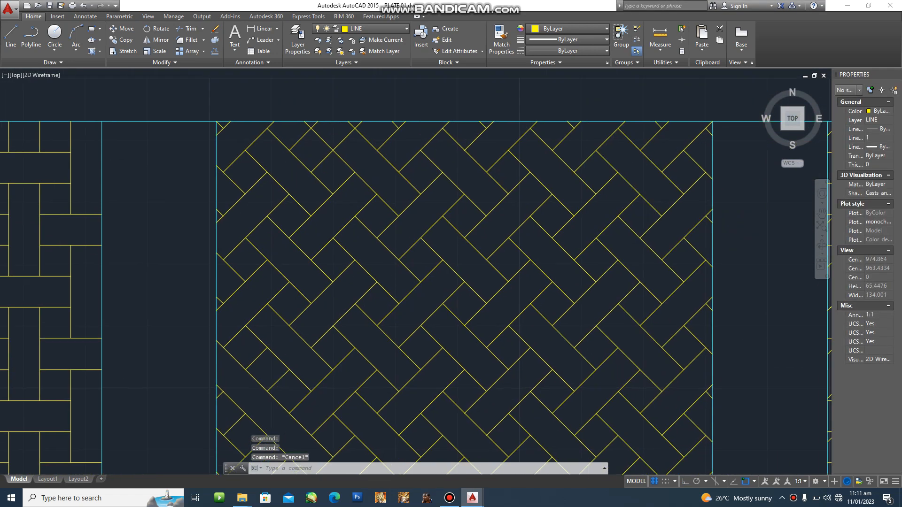
scroll(292, 155, "up", 2)
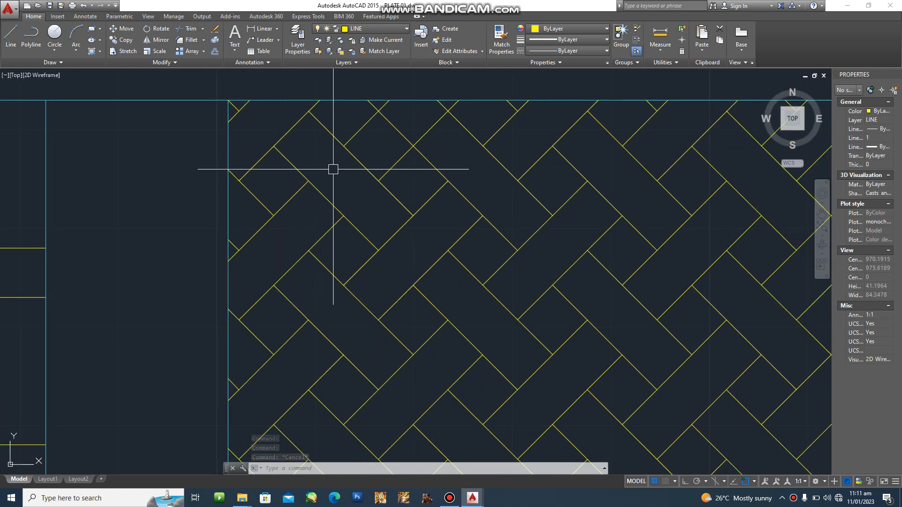
- Compare the plate 2 drawing's second-square grid with the PLATE 01.dwg pattern and return to the plate 2 drawing
mouse_move(472, 498)
left_click(420, 446)
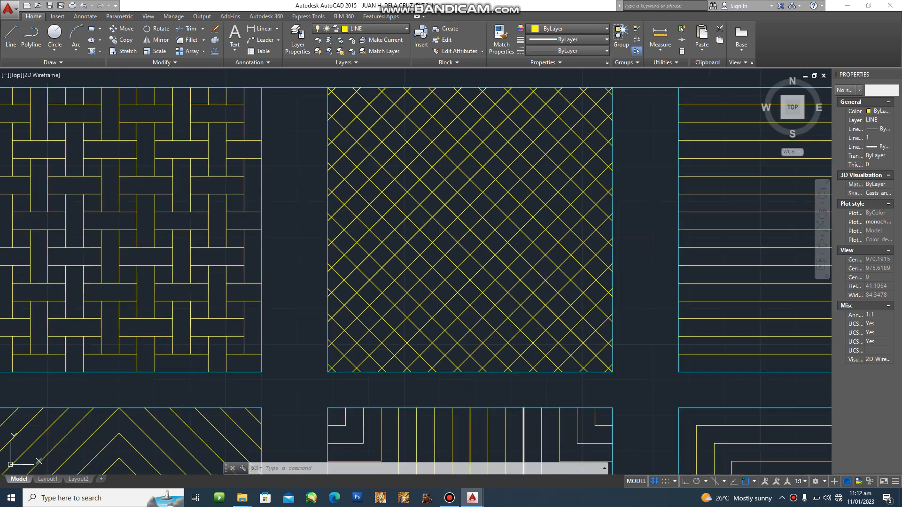
mouse_move(473, 498)
left_click(525, 458)
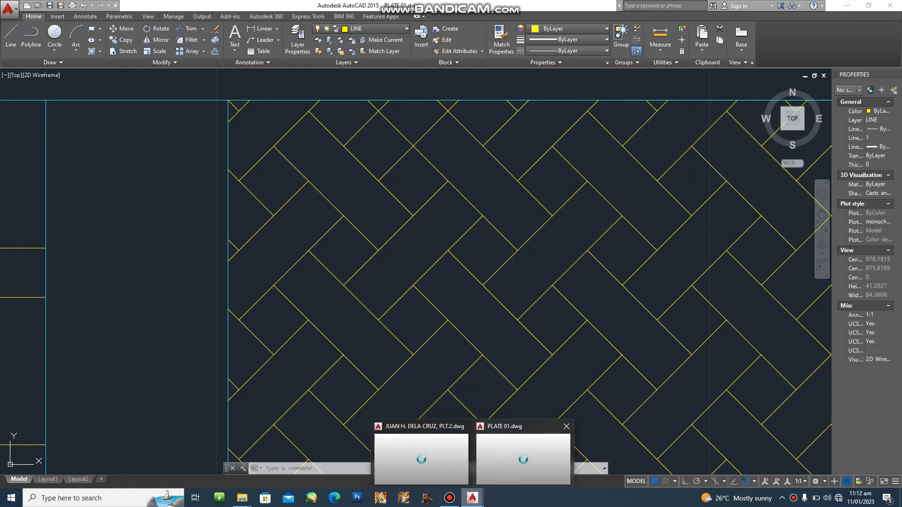
left_click(422, 458)
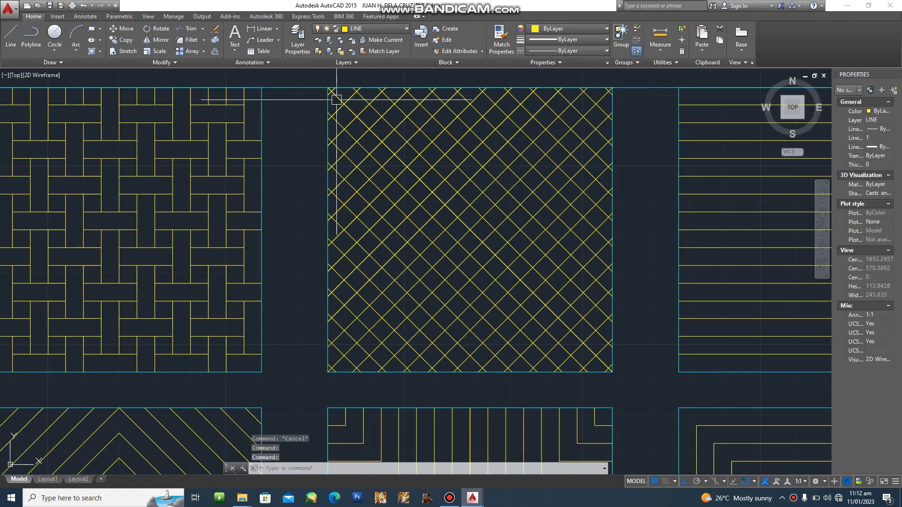
- Trim a first grid segment near the second square's upper-left corner, using all lines of the square as cutting edges
scroll(334, 92, "up", 5)
key("Escape")
key("Escape")
type("tr")
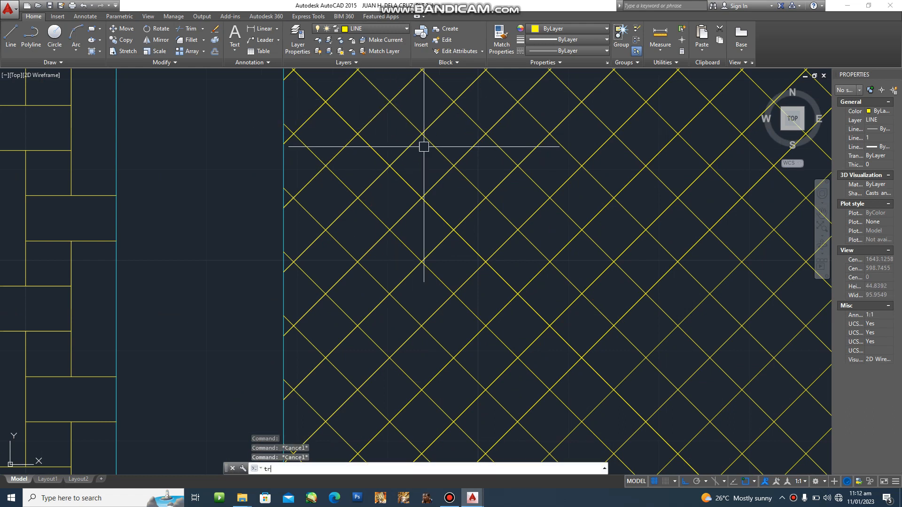
key("Return")
scroll(422, 145, "down", 6)
left_click(336, 85)
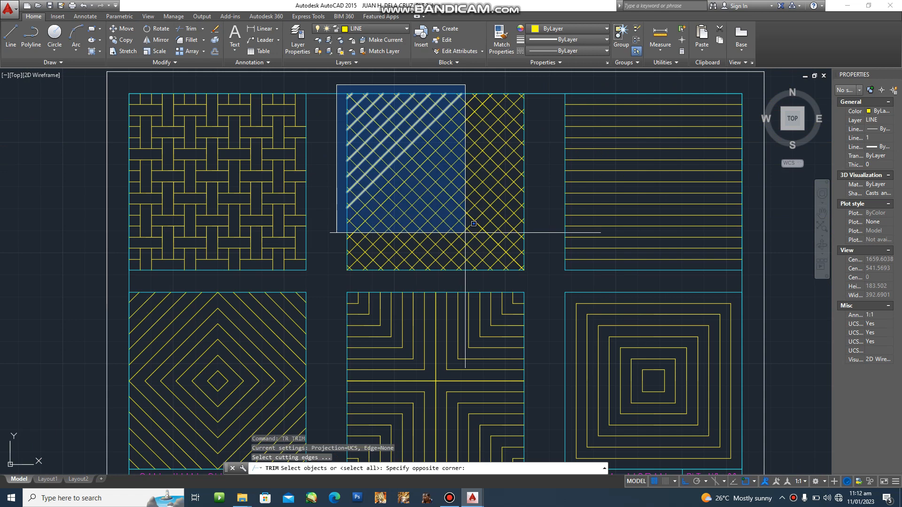
left_click(533, 274)
key("Return")
scroll(374, 79, "up", 4)
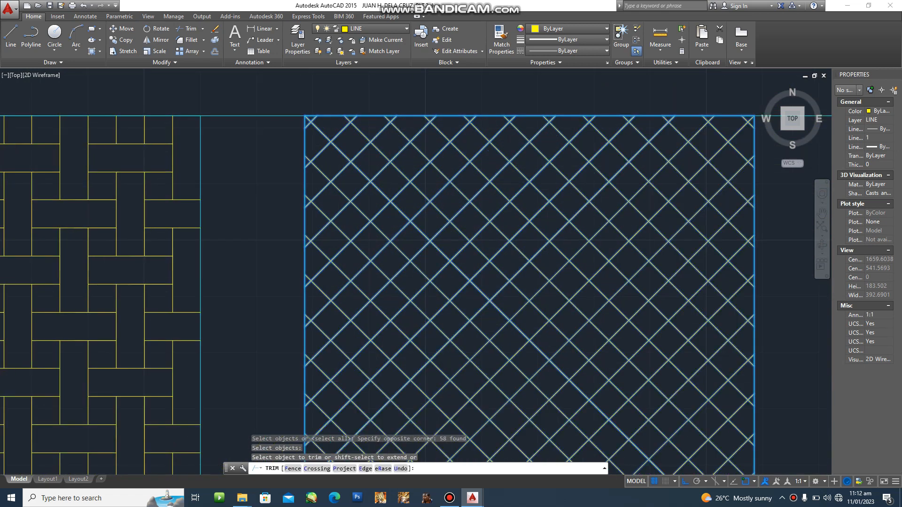
scroll(389, 152, "up", 2)
left_click(348, 145)
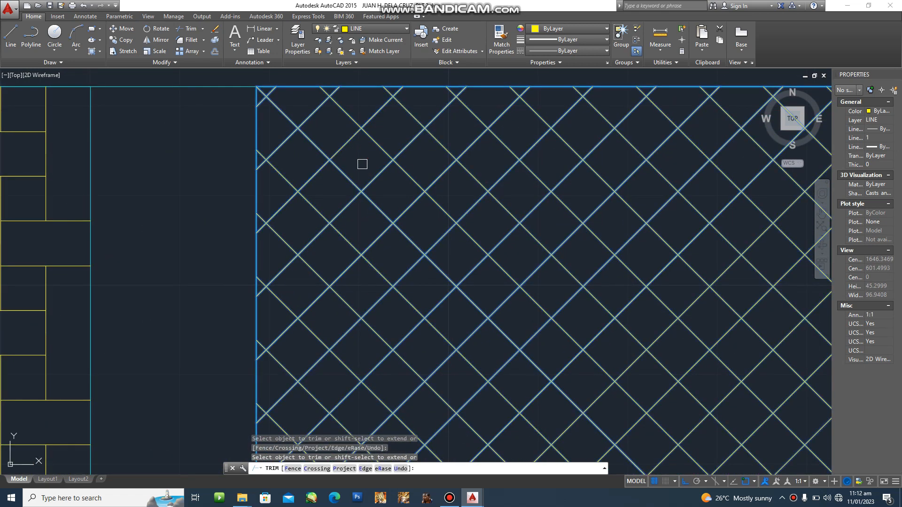
key("Escape")
- Restart Trim with the whole second square as cutting edges and trim adjacent segments near its upper-left corner to open the first weave strip
type("tr")
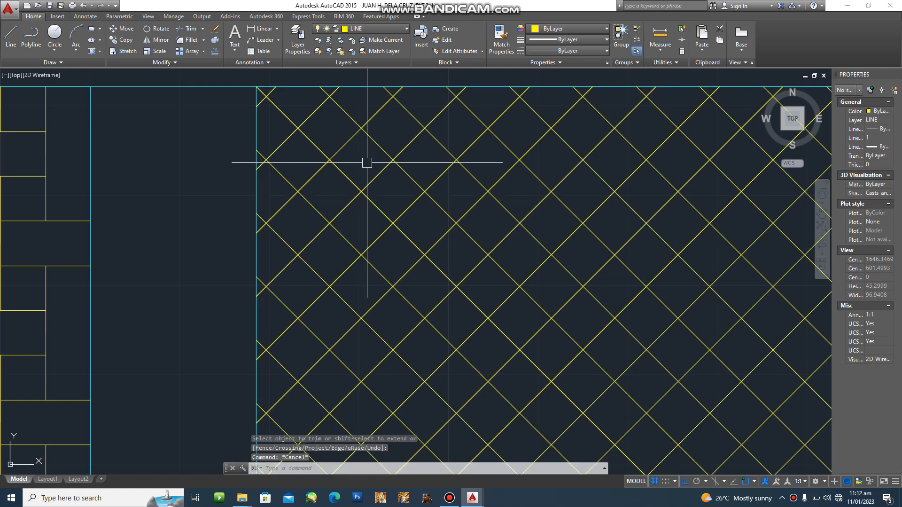
scroll(368, 161, "down", 2)
key("Return")
scroll(291, 92, "down", 2)
left_click(287, 91)
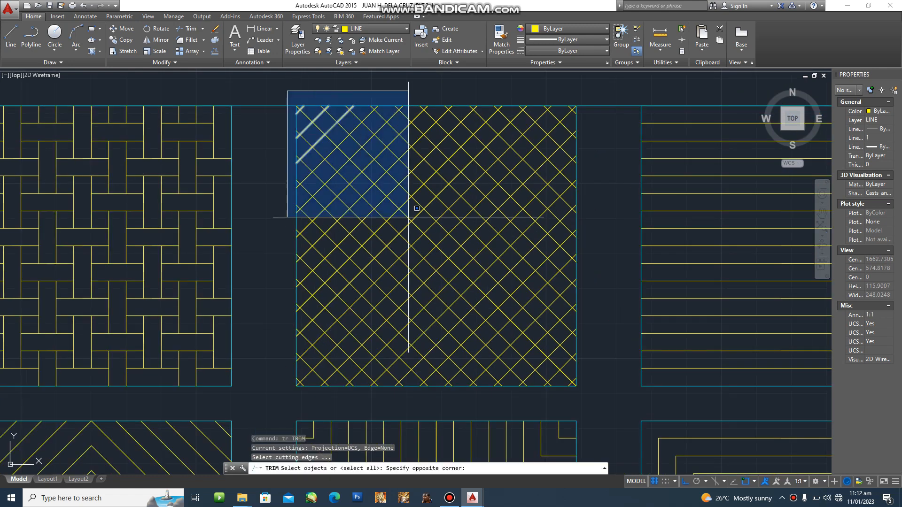
left_click(608, 389)
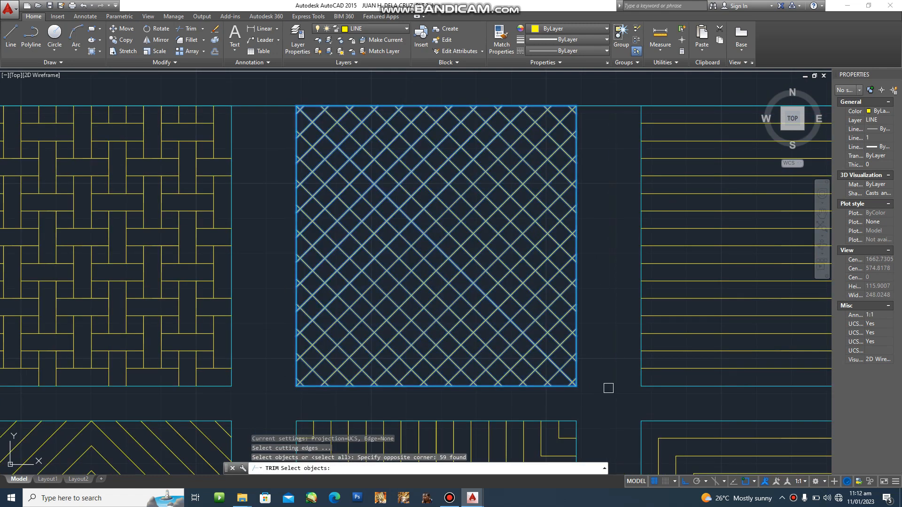
key("Return")
scroll(331, 116, "up", 4)
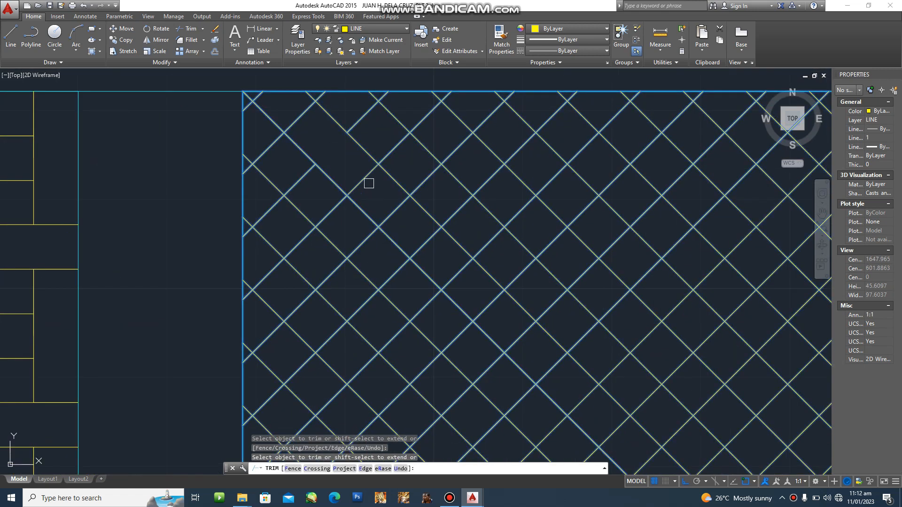
scroll(320, 169, "up", 2)
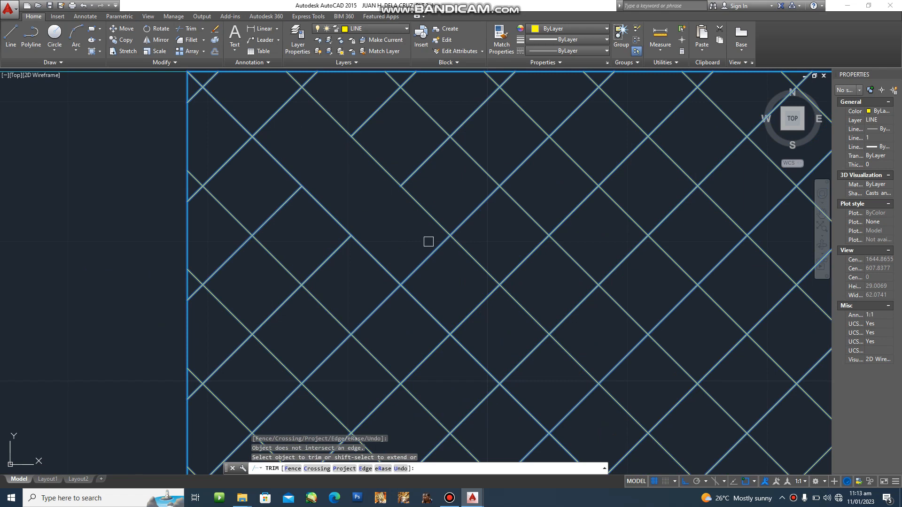
middle_click_drag(410, 230, 403, 298)
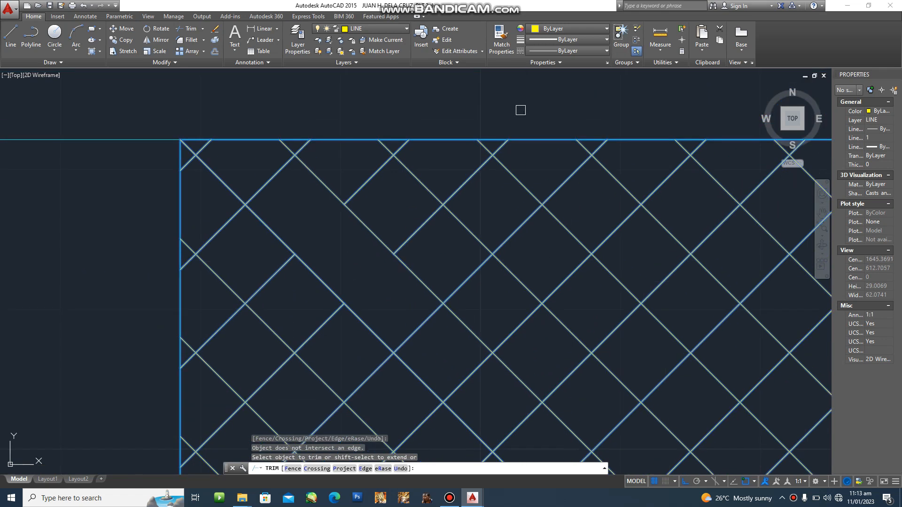
- Trim alternating grid segments along the square's main diagonal, from near the upper-left corner toward the centre, continuing the first weave strip
left_click(410, 176)
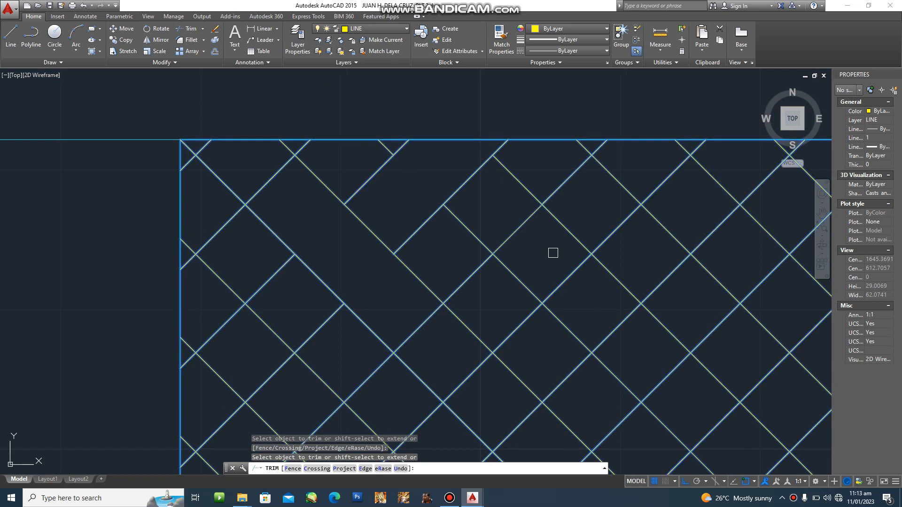
scroll(503, 292, "down", 2)
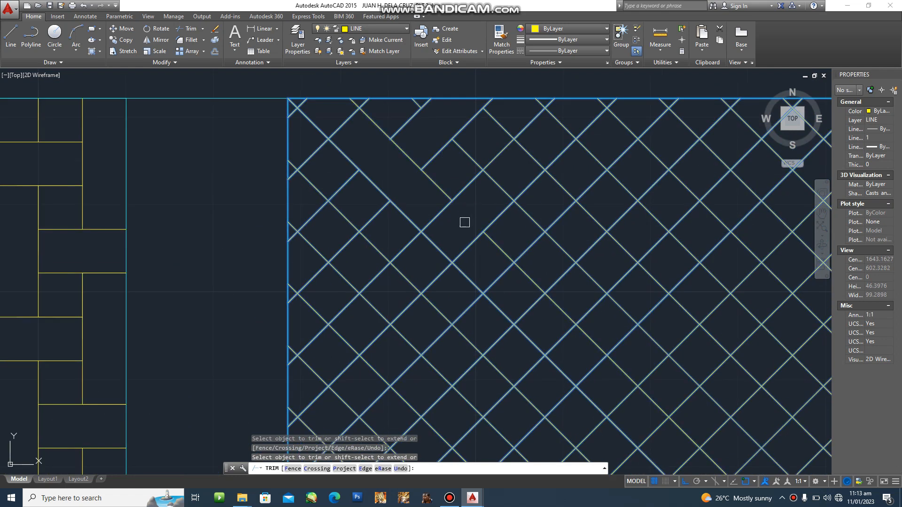
left_click(499, 276)
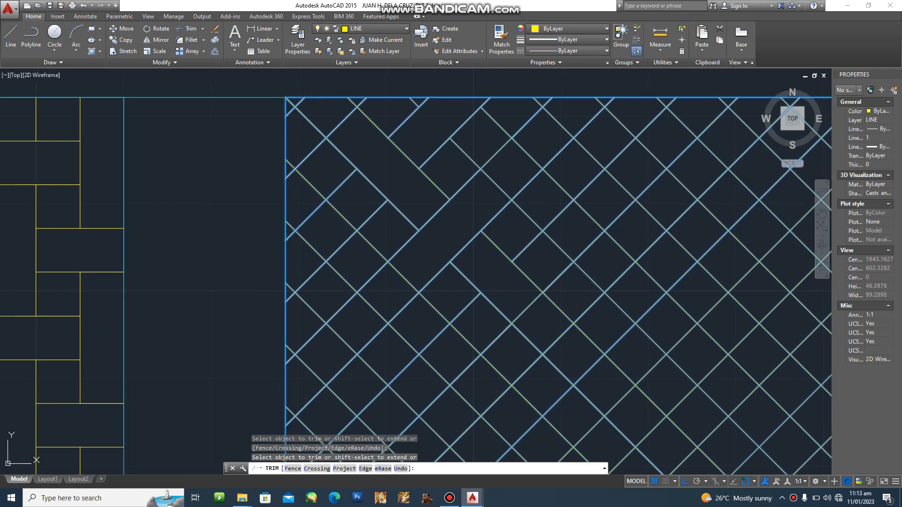
middle_click_drag(524, 314, 480, 276)
left_click(498, 328)
middle_click_drag(524, 297, 428, 186)
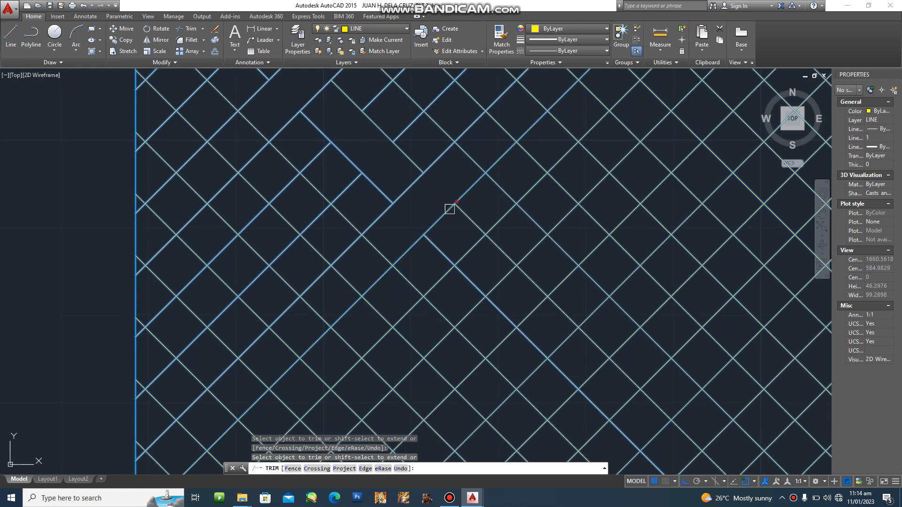
middle_click_drag(523, 297, 489, 266)
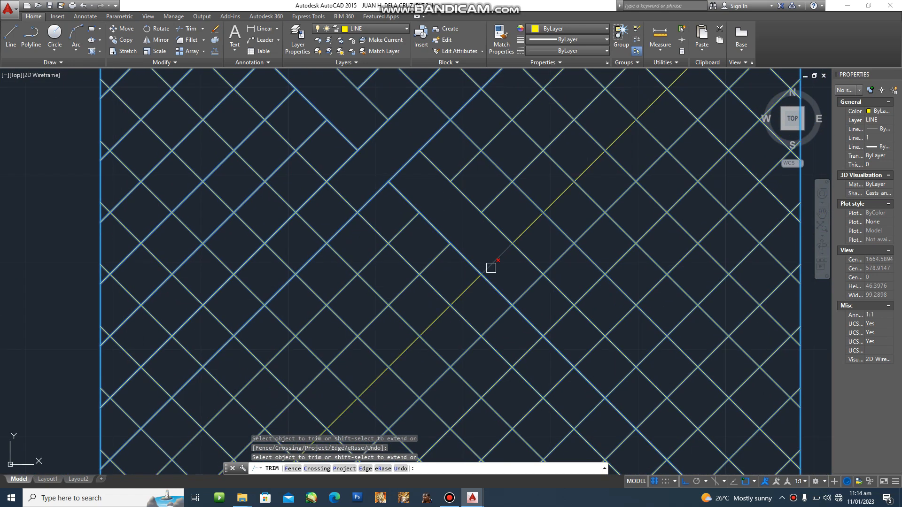
- Trim the crossing segments through the centre of the second square to extend the first weave strip toward the lower-right corner
left_click(496, 288)
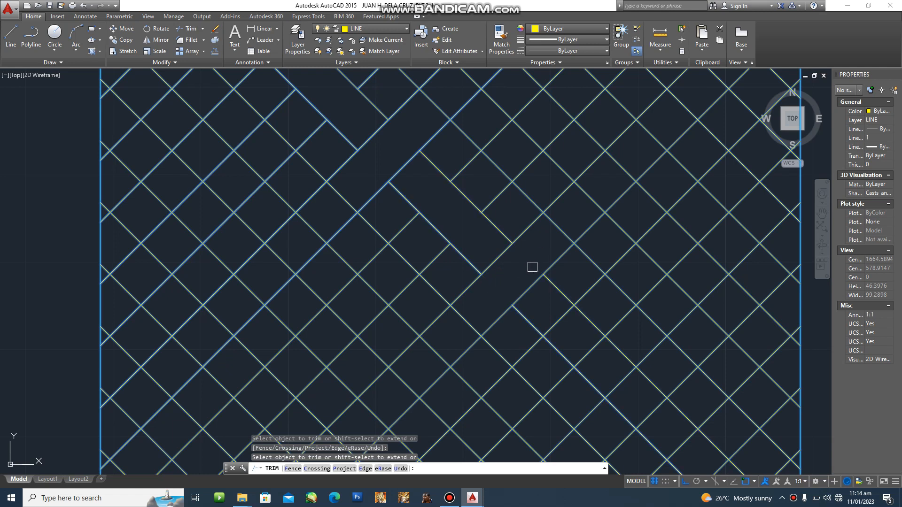
left_click(563, 323)
middle_click_drag(610, 352, 499, 207)
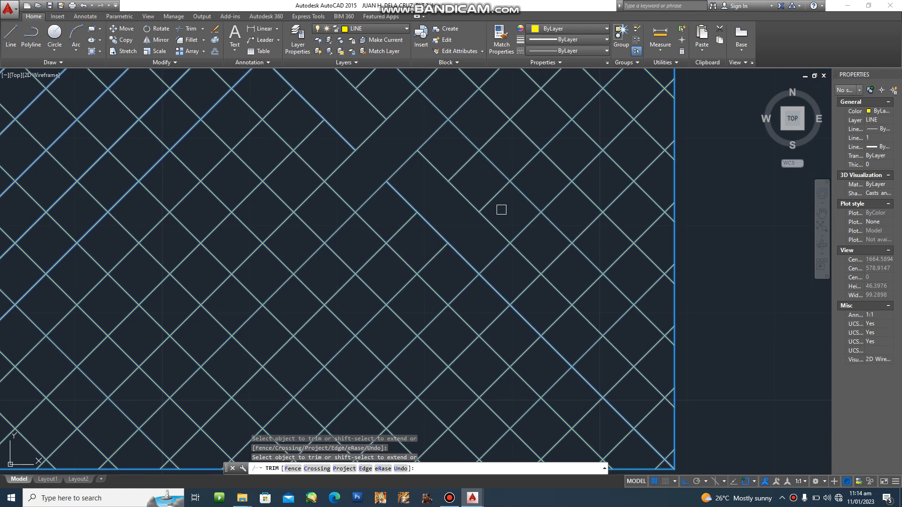
left_click(499, 290)
left_click(495, 291)
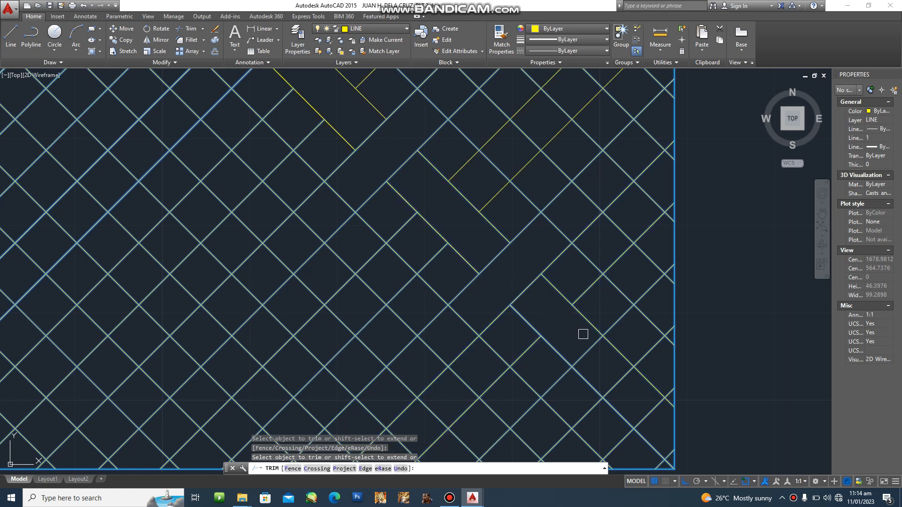
- Trim the remaining grid segments and the short stub at the square's lower-right corner to finish the first weave strip
middle_click_drag(561, 306, 508, 173)
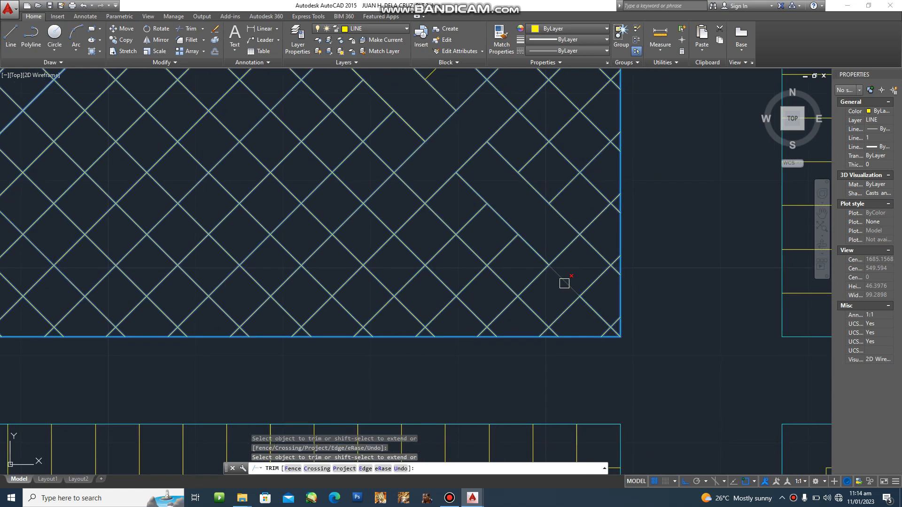
scroll(626, 294, "up", 4)
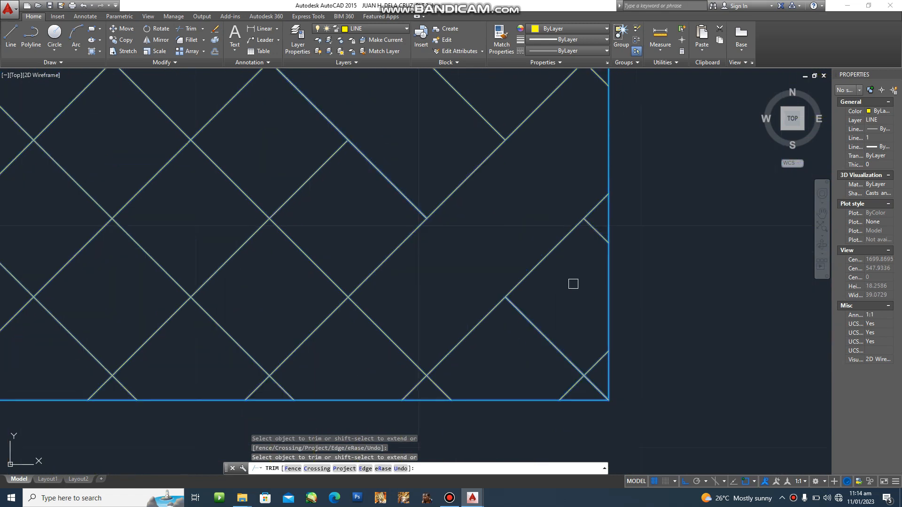
left_click(609, 358)
left_click(573, 387)
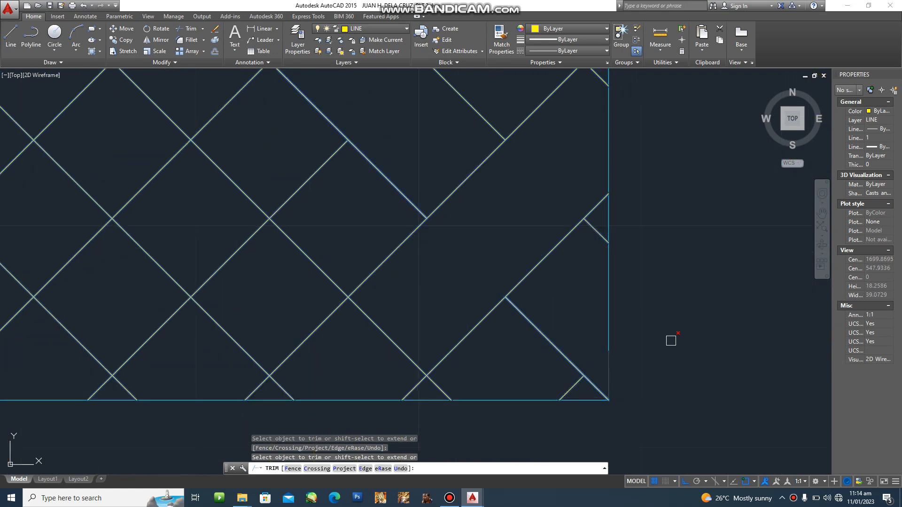
- Trim grid segments beside the square's left edge, just below the upper-left corner, to start the second weave strip
scroll(616, 246, "down", 8)
middle_click_drag(486, 215, 502, 330)
scroll(385, 133, "up", 2)
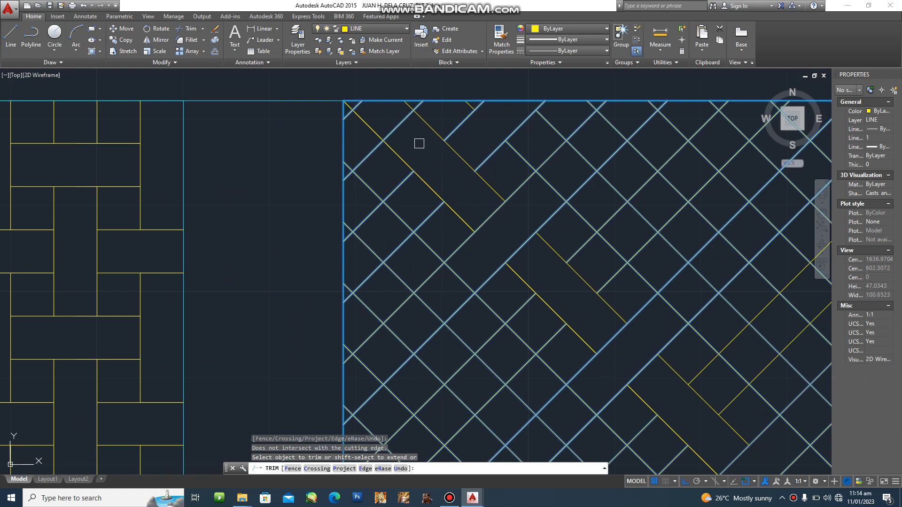
left_click(449, 215)
scroll(371, 246, "up", 4)
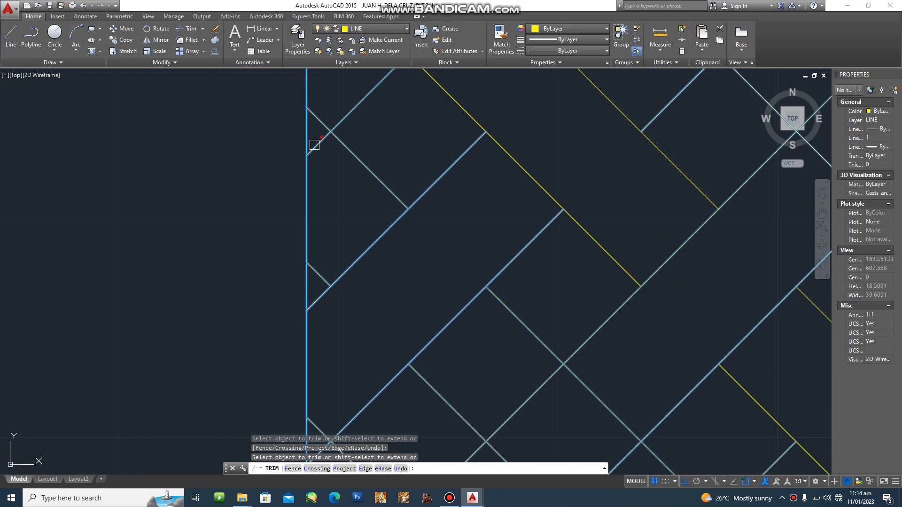
scroll(336, 166, "down", 4)
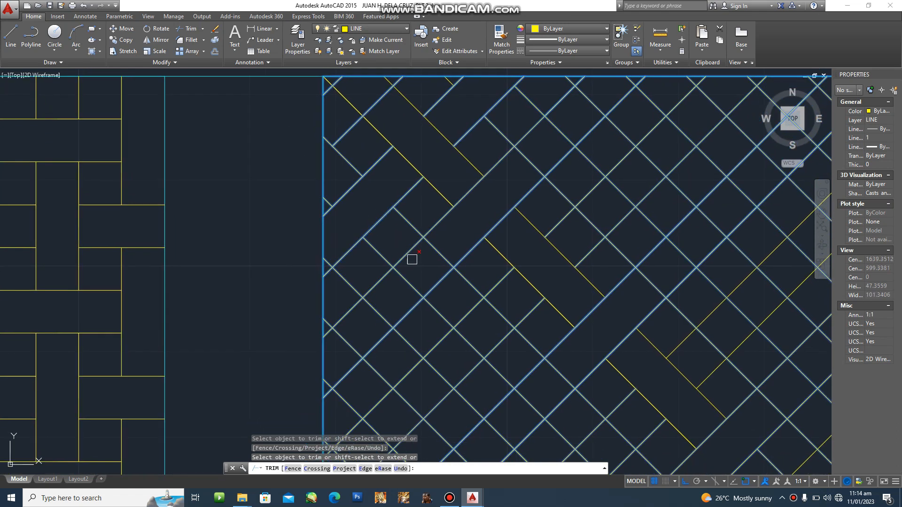
- Trim the next crossing segments diagonally down from the left edge, alongside the first strip, to continue the second weave strip
left_click(413, 250)
scroll(385, 221, "up", 2)
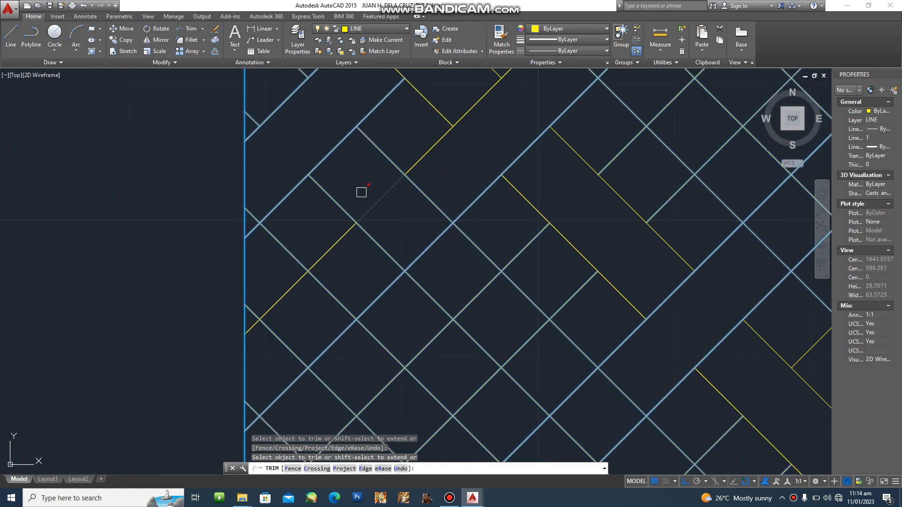
left_click(417, 250)
left_click(432, 261)
middle_click_drag(486, 320, 413, 244)
left_click(409, 267)
left_click(449, 220)
- Trim alternating segments through the middle of the square, directly below the first strip, to extend the second weave strip
middle_click_drag(473, 262, 337, 130)
left_click(372, 184)
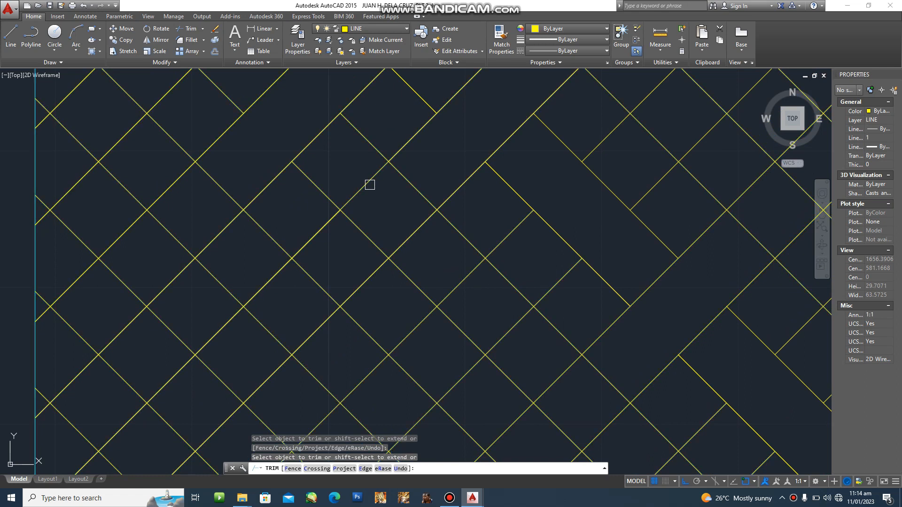
left_click(406, 240)
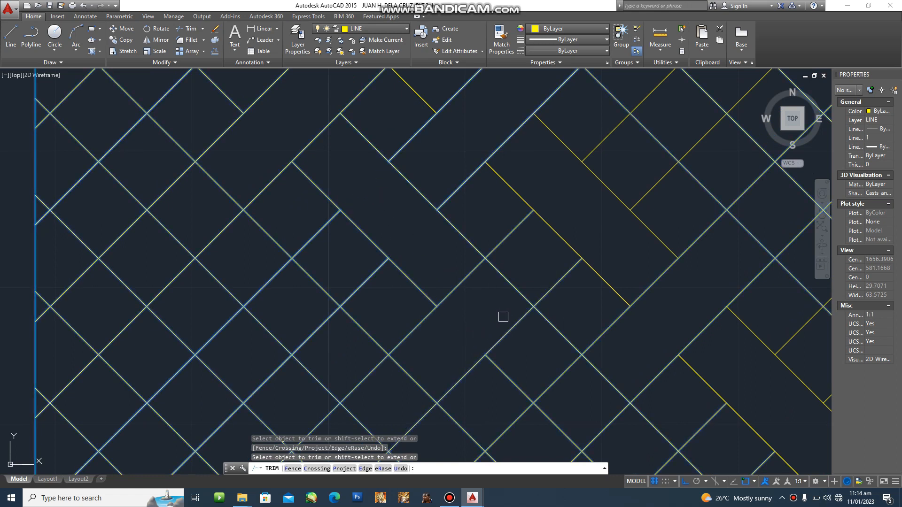
middle_click_drag(520, 305, 400, 221)
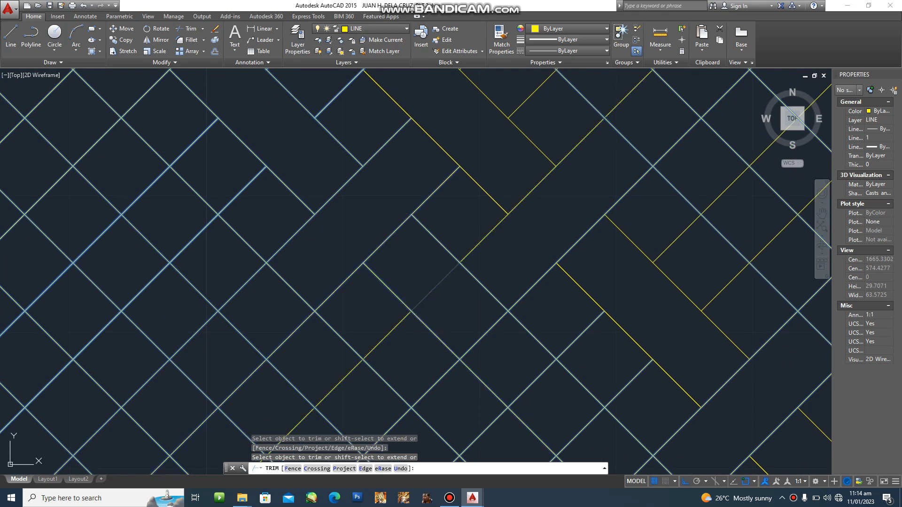
middle_click_drag(481, 336, 397, 201)
left_click(447, 305)
middle_click_drag(489, 258, 401, 210)
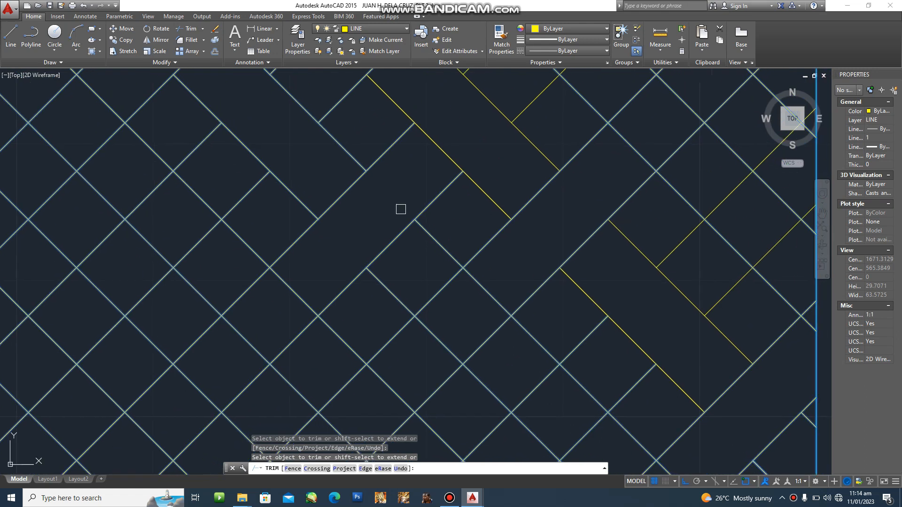
- Trim the second weave strip's last segments down to the square's bottom edge near the lower-right corner
middle_click_drag(489, 334, 363, 202)
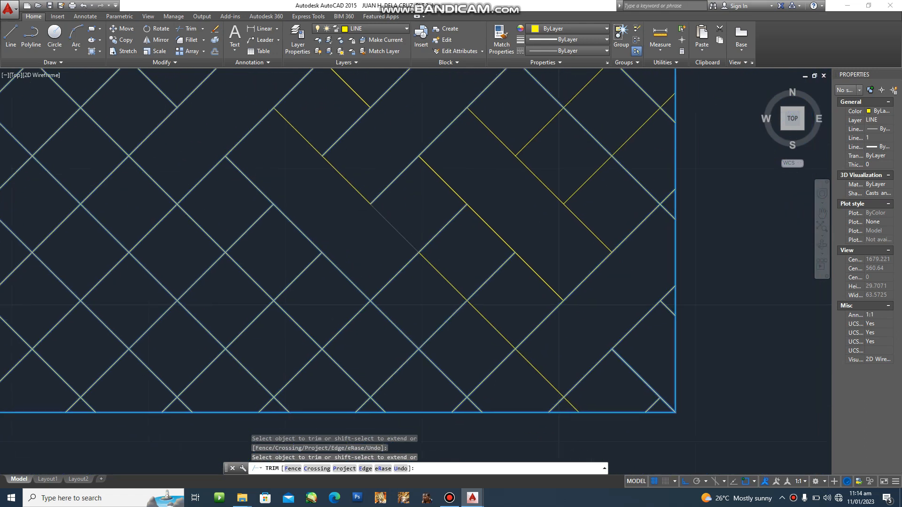
left_click(429, 268)
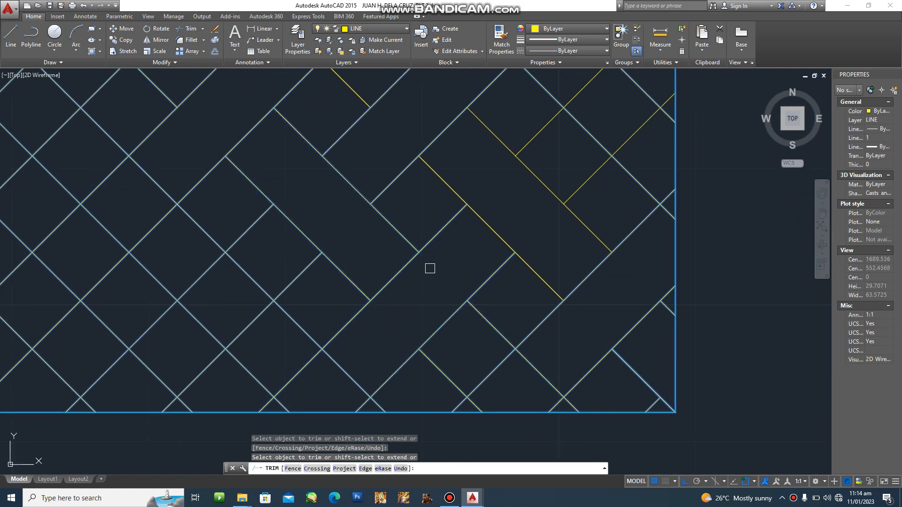
left_click(490, 371)
scroll(561, 406, "up", 2)
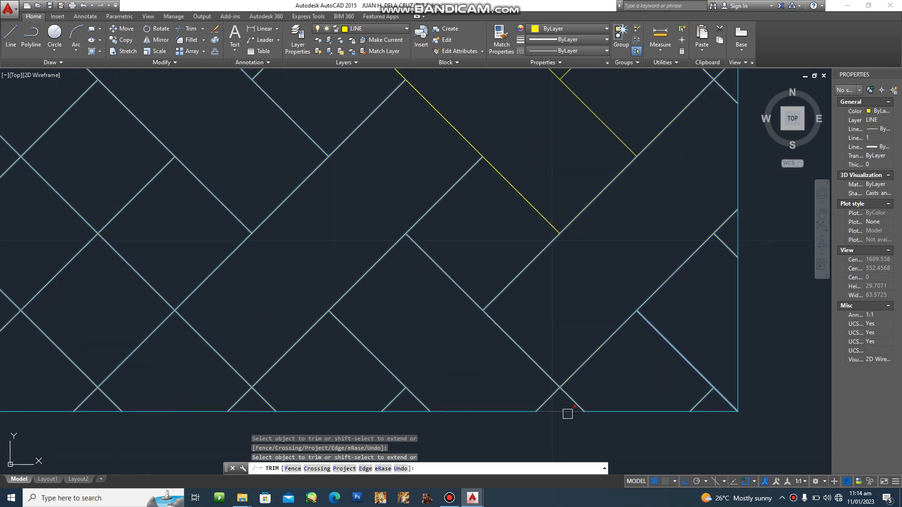
- Trim grid segments and the short stub at the square's left edge, below the second strip, to start the third weave strip
scroll(552, 241, "down", 5)
scroll(390, 264, "up", 2)
middle_click_drag(450, 215, 468, 270)
middle_click_drag(426, 422, 429, 256)
left_click(431, 196)
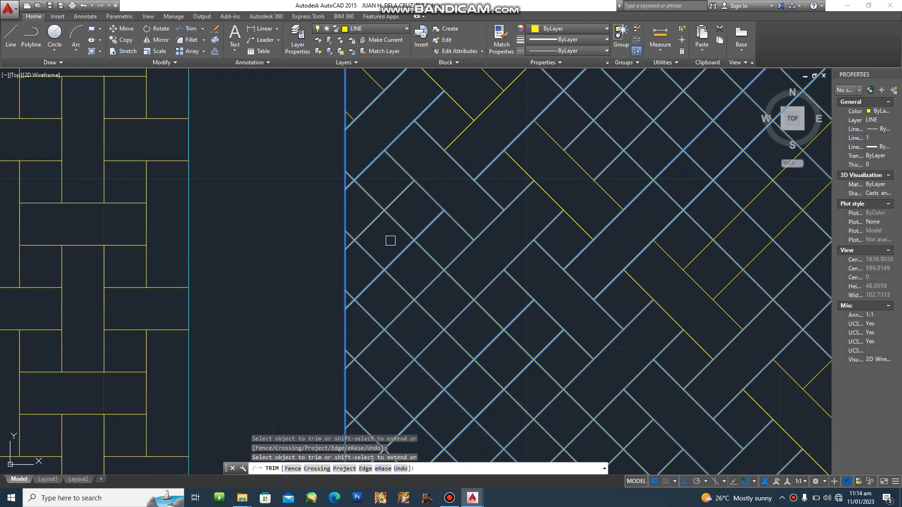
scroll(350, 188, "up", 4)
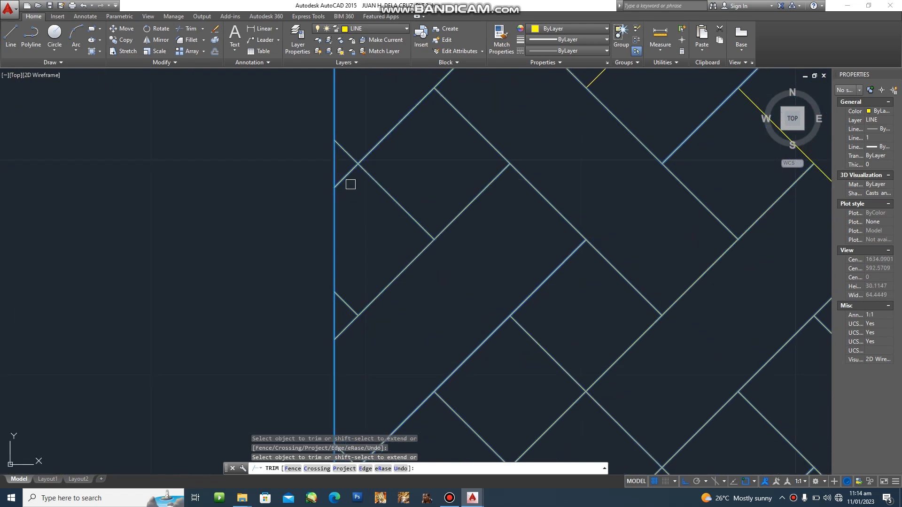
scroll(418, 264, "down", 3)
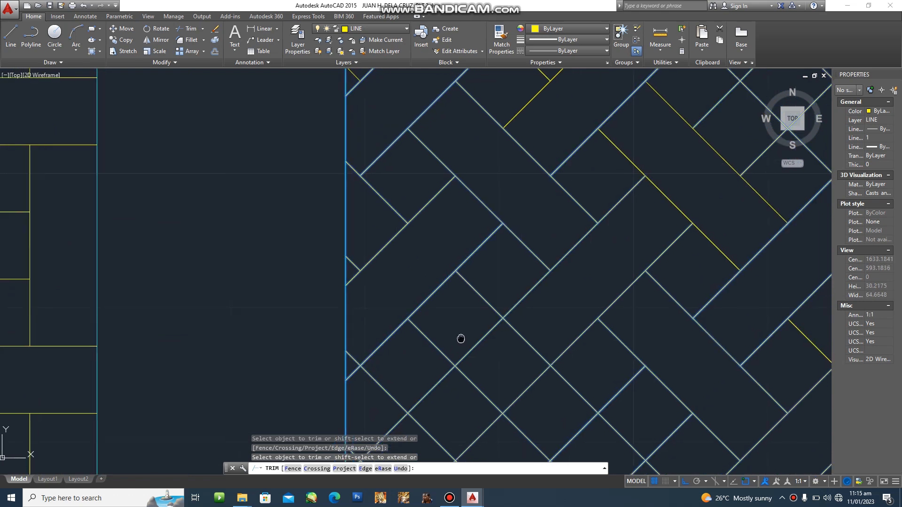
- Trim alternating segments diagonally down from the left edge, below the second strip, to continue the third weave strip
left_click(398, 244)
left_click(403, 253)
left_click(451, 291)
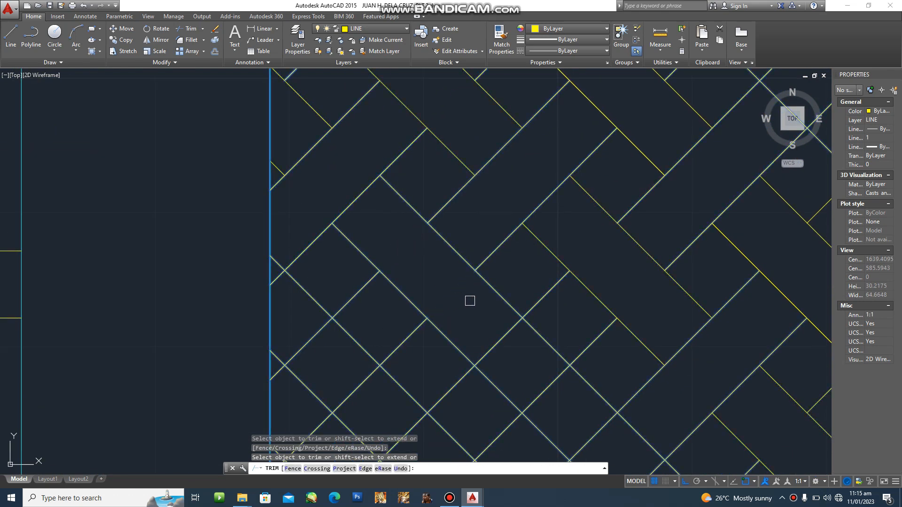
middle_click_drag(504, 324, 450, 189)
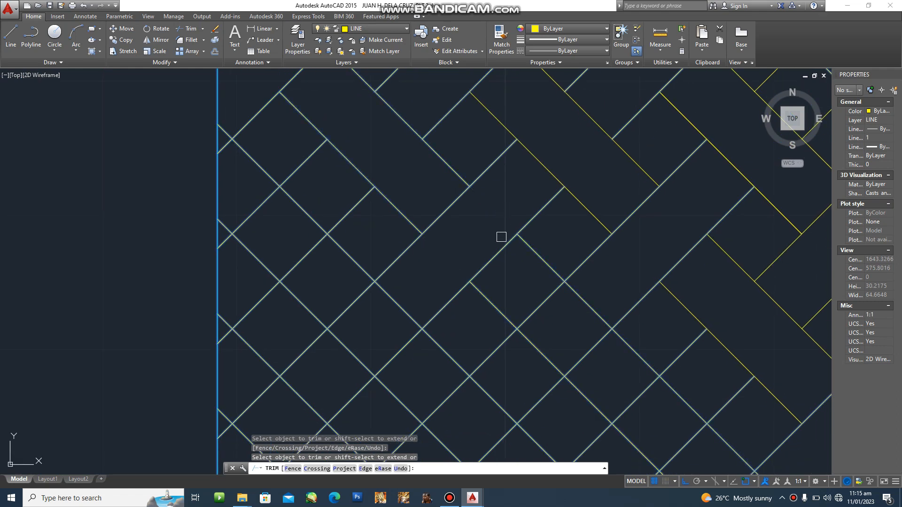
middle_click_drag(505, 265, 435, 163)
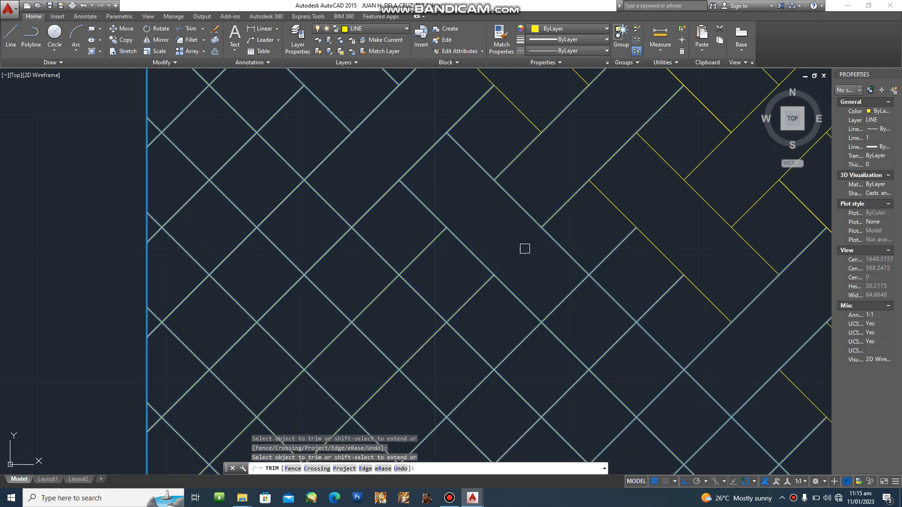
- Trim the crossing segments in the square's lower middle to extend the third weave strip toward the bottom edge
middle_click_drag(523, 248, 447, 177)
left_click(502, 181)
left_click(551, 275)
left_click(595, 325)
middle_click_drag(596, 324, 471, 193)
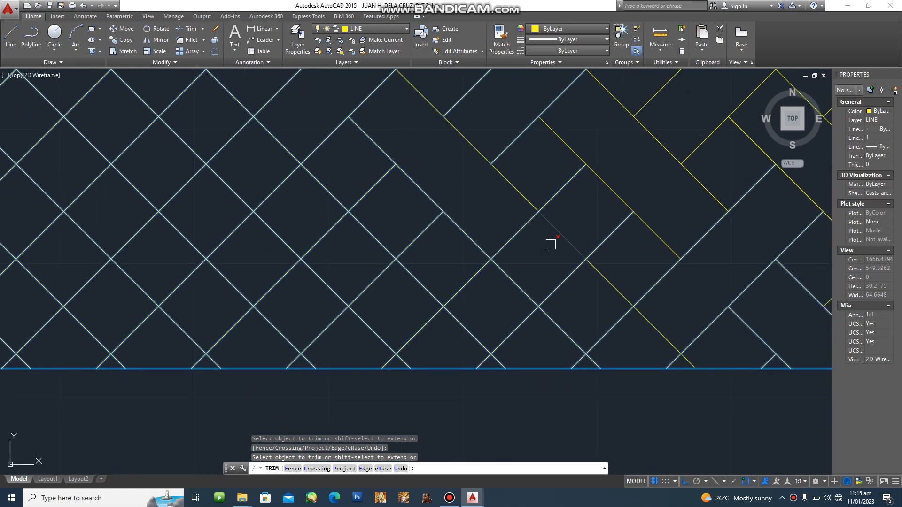
- Trim the third weave strip's last segments and the short stub where it meets the square's bottom edge
left_click(515, 283)
left_click(567, 241)
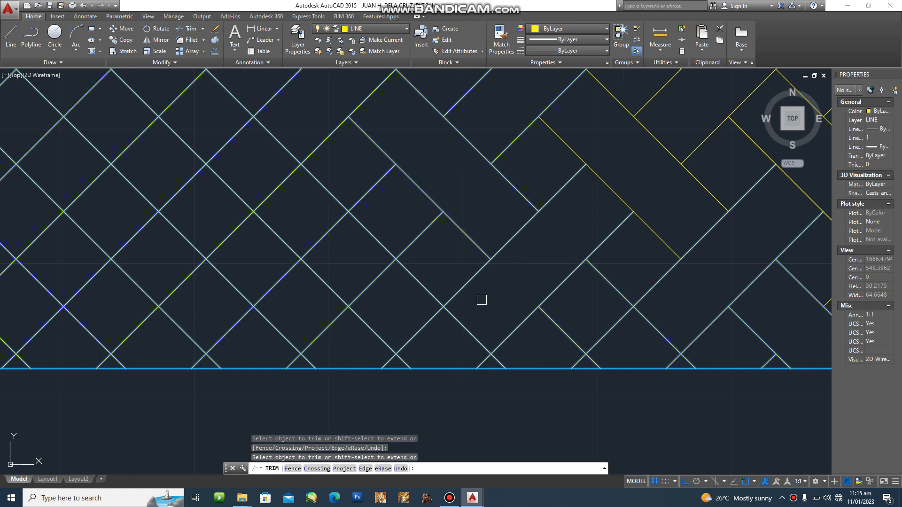
left_click(611, 328)
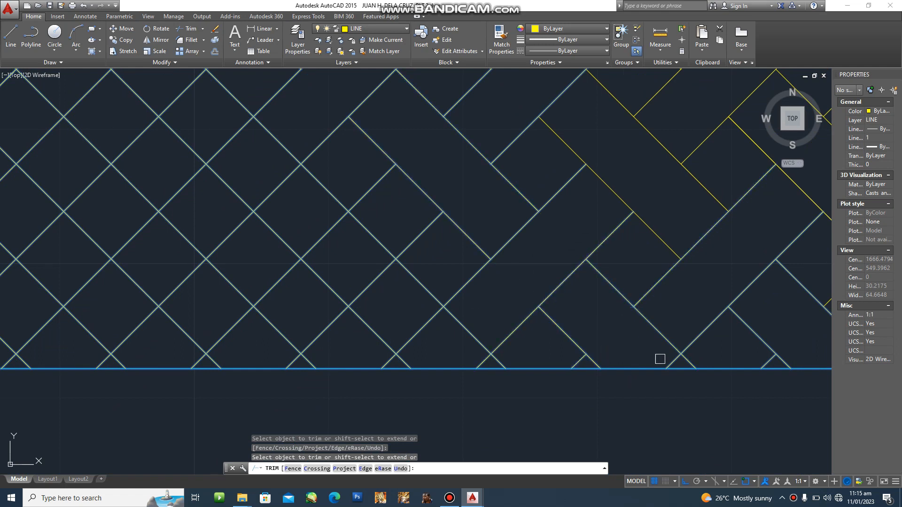
scroll(662, 359, "up", 2)
left_click(686, 366)
left_click(692, 366)
left_click(672, 352)
- Trim the short stub and alternating grid segments at the square's left edge, below the third strip, to start the fourth weave strip
scroll(661, 350, "down", 4)
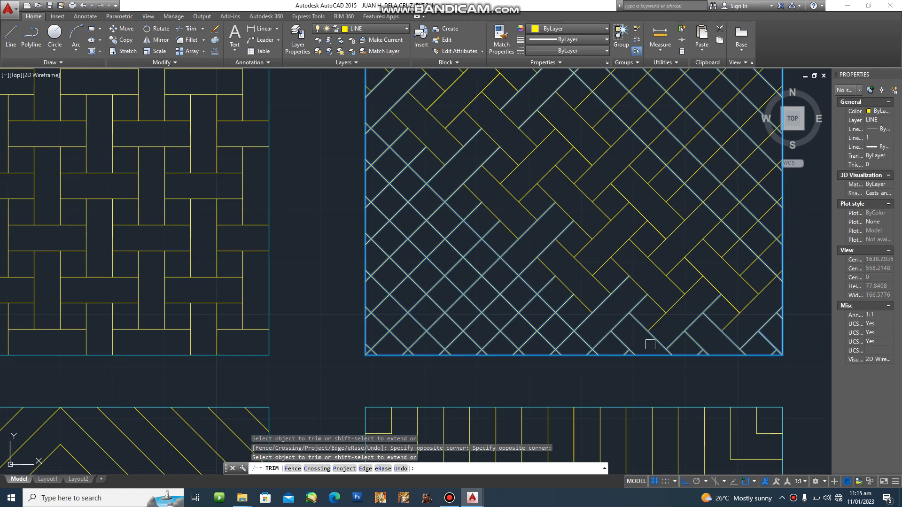
scroll(388, 140, "up", 2)
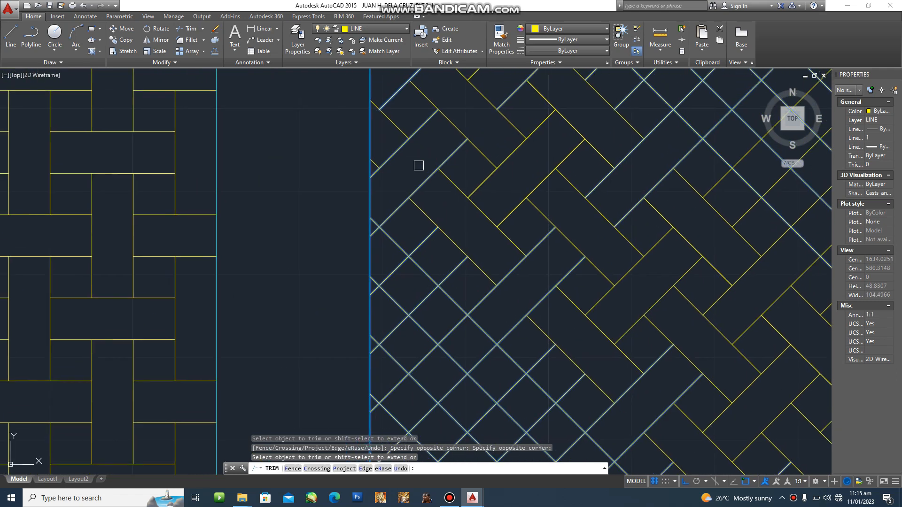
scroll(394, 193, "up", 2)
scroll(366, 250, "up", 1)
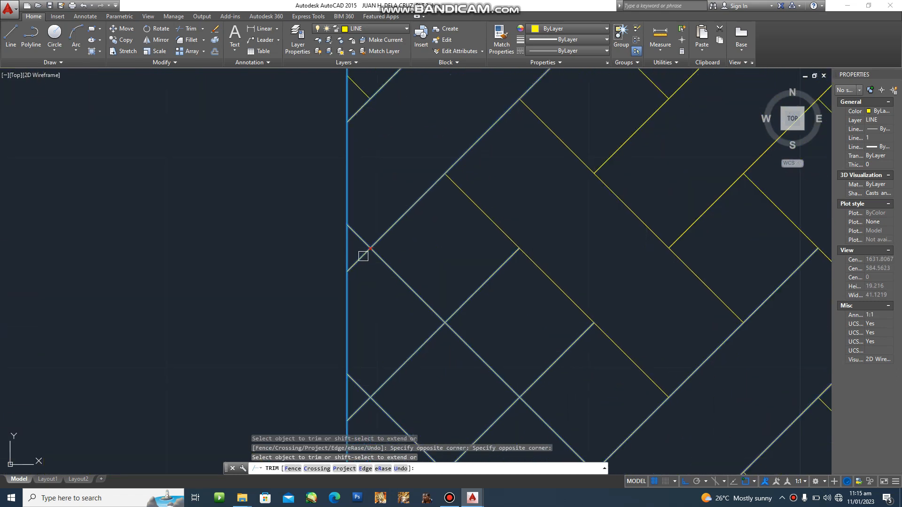
left_click(359, 263)
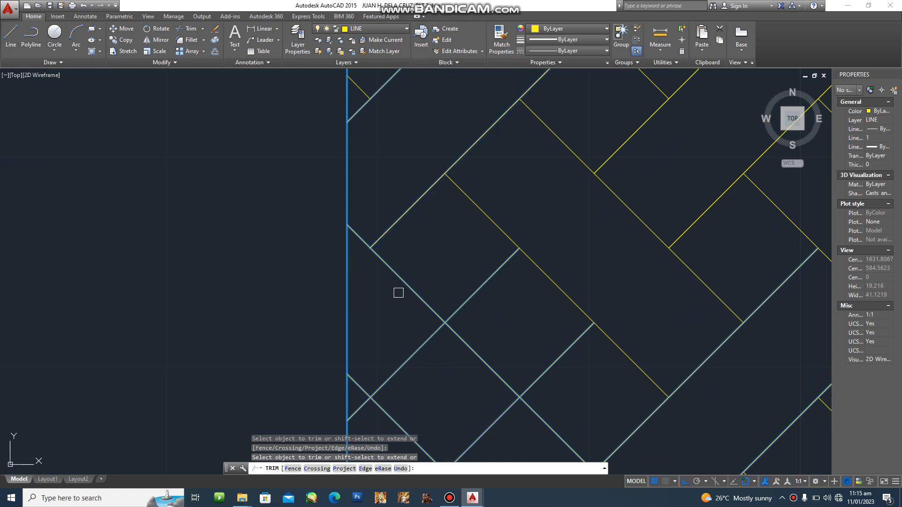
scroll(561, 181, "down", 1)
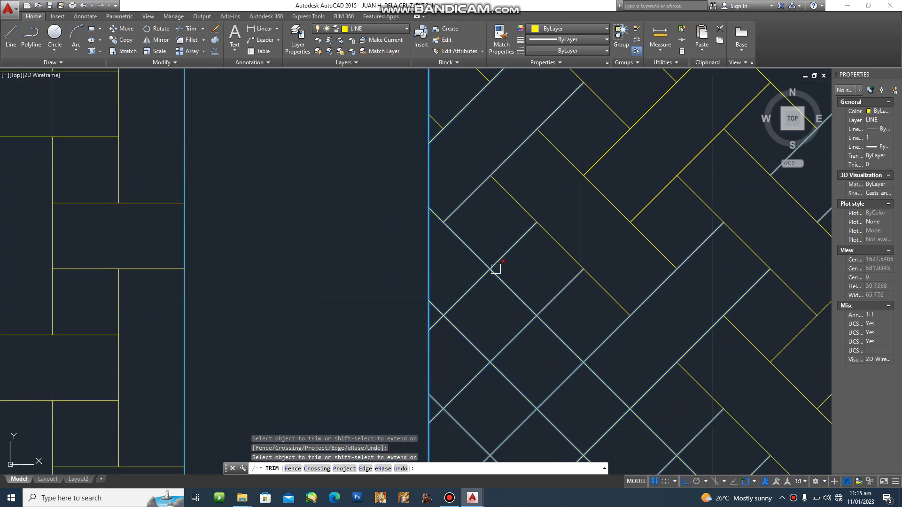
left_click(483, 353)
left_click(511, 294)
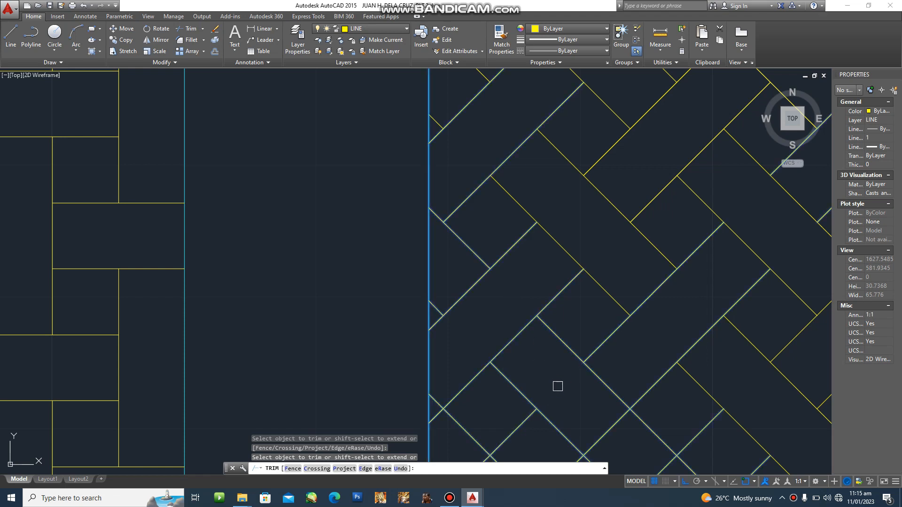
- Trim alternating crossing segments diagonally down to the square's bottom edge to complete the fourth weave strip
middle_click_drag(557, 386, 448, 275)
left_click(499, 316)
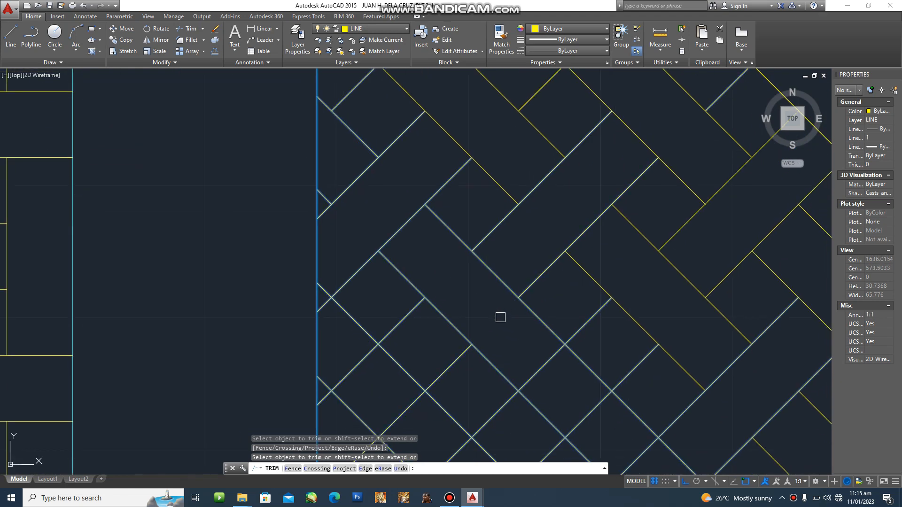
left_click(593, 377)
middle_click_drag(575, 392, 467, 241)
left_click(530, 294)
middle_click_drag(530, 294, 450, 219)
left_click(541, 275)
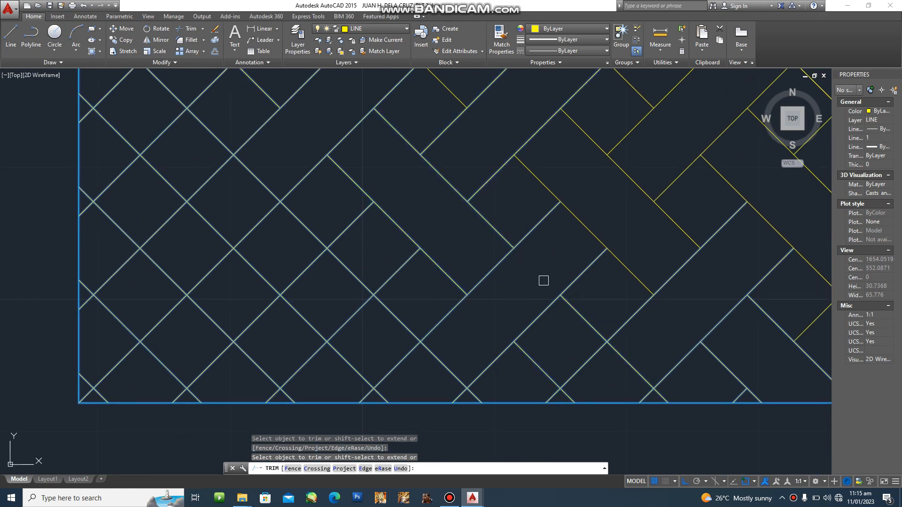
left_click(591, 357)
scroll(642, 396, "up", 2)
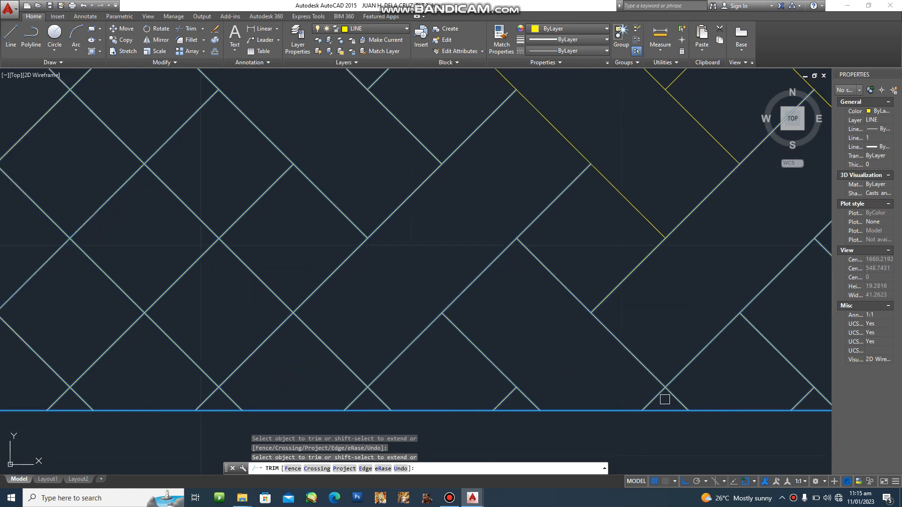
- Trim the short stub and the first grid segments at the square's left edge, below the fourth strip, to start the fifth weave strip
scroll(611, 371, "down", 6)
scroll(469, 274, "up", 2)
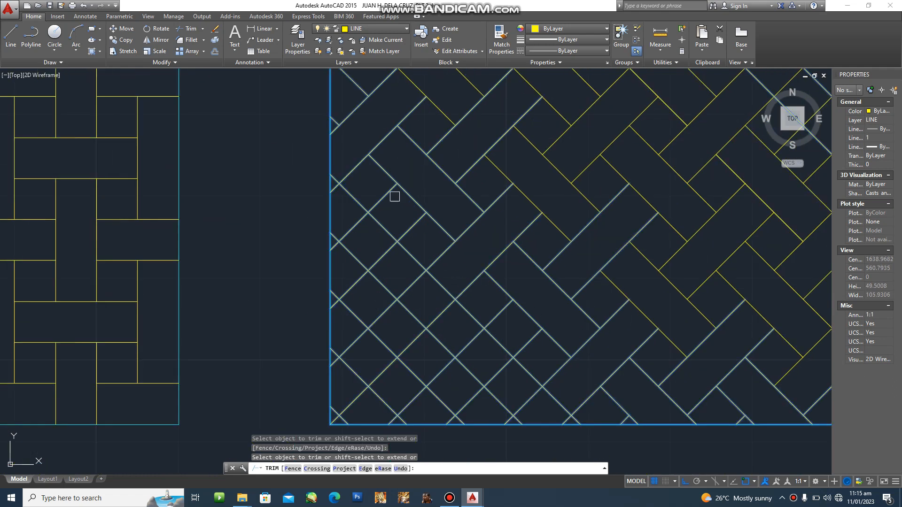
scroll(359, 220, "up", 4)
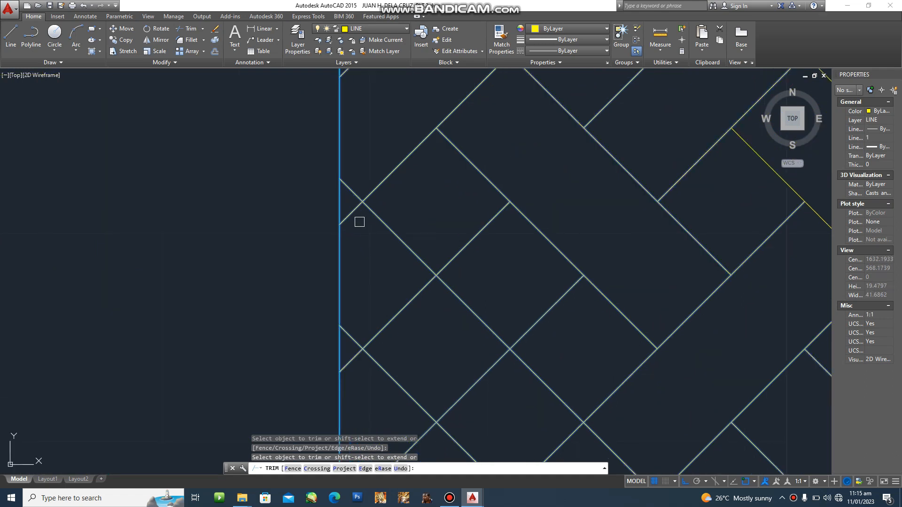
left_click(350, 214)
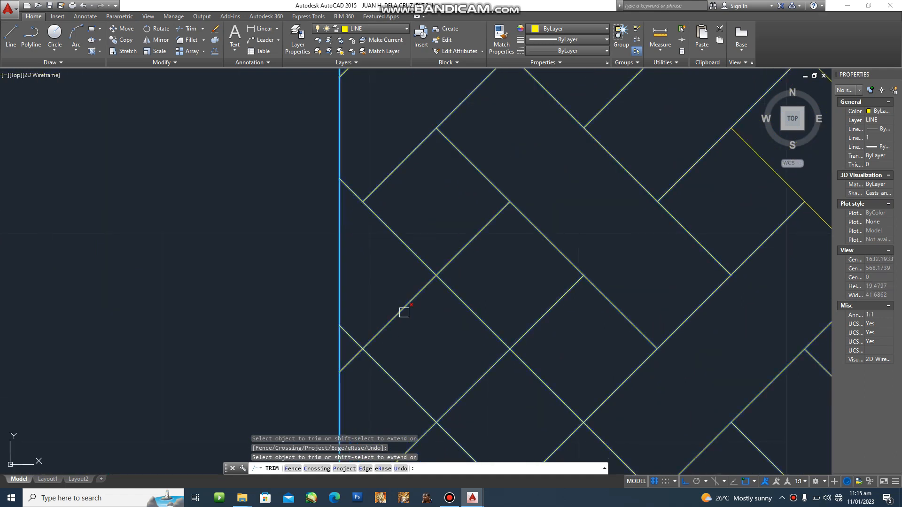
scroll(442, 306, "down", 3)
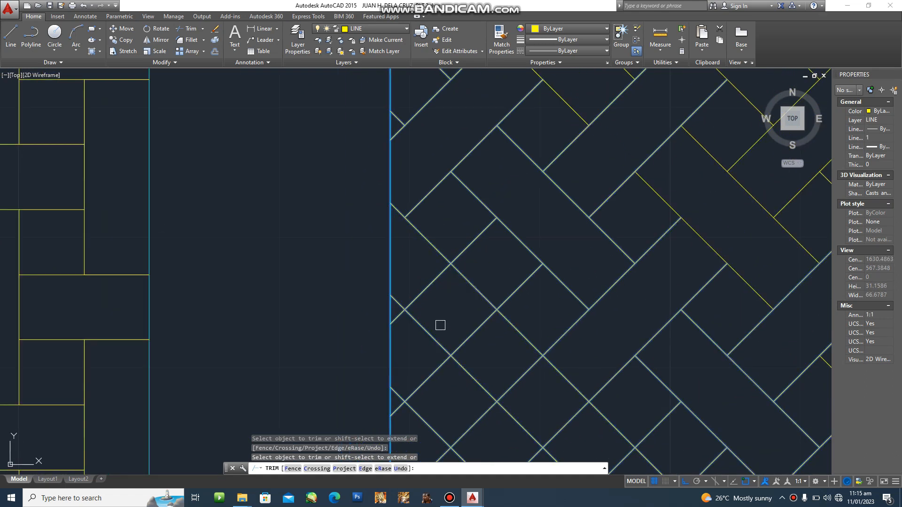
scroll(440, 325, "up", 2)
left_click(406, 281)
left_click(479, 206)
- Trim the remaining crossing segments and the short stub at the square's bottom edge to finish the fifth weave strip
middle_click_drag(511, 410, 445, 280)
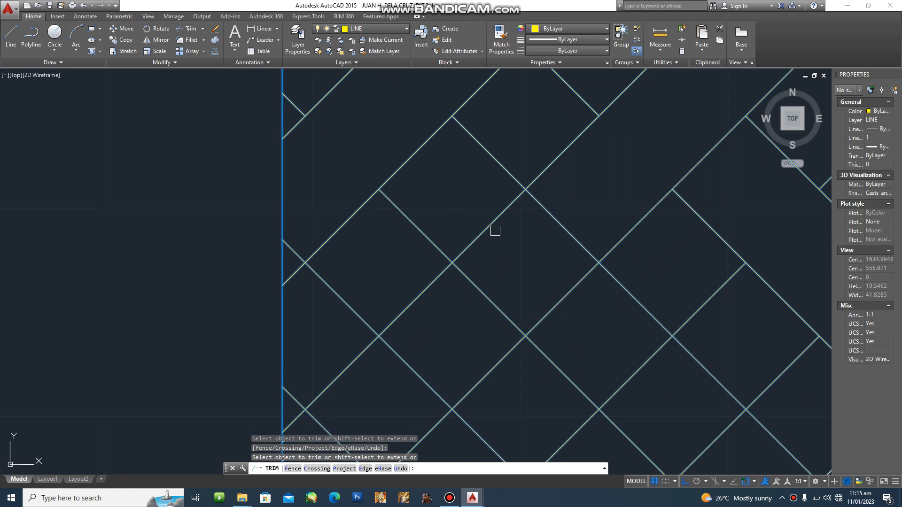
scroll(465, 302, "down", 4)
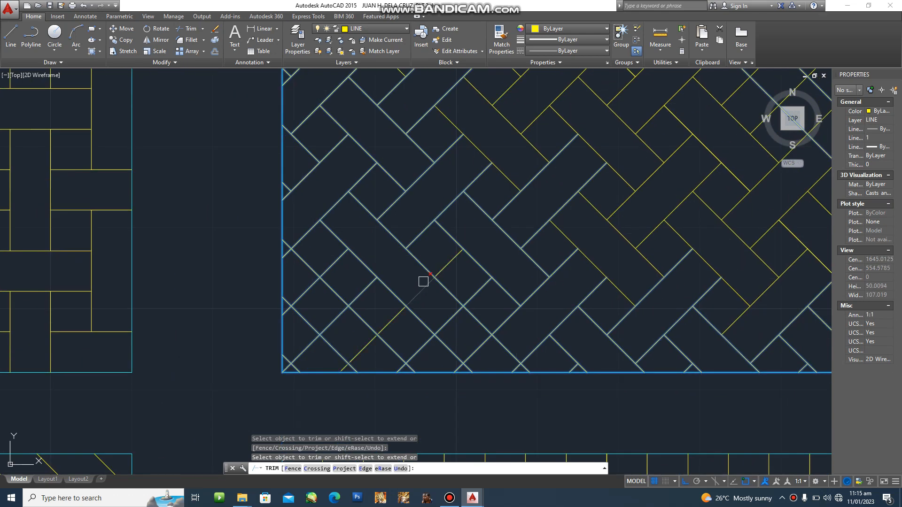
left_click(422, 326)
scroll(503, 370, "up", 4)
left_click(531, 370)
scroll(432, 344, "down", 2)
- Trim the edge stub and crossing segments at the square's left edge, below the fifth strip, to start the sixth weave strip
middle_click_drag(257, 297, 373, 388)
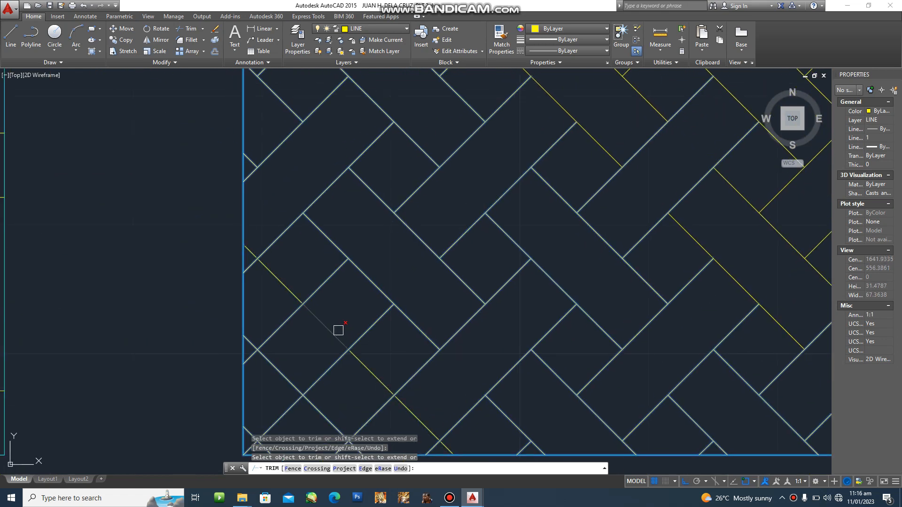
scroll(263, 242, "up", 2)
mouse_move(263, 241)
middle_mouse_down()
mouse_move(321, 359)
mouse_move(338, 355)
middle_mouse_up()
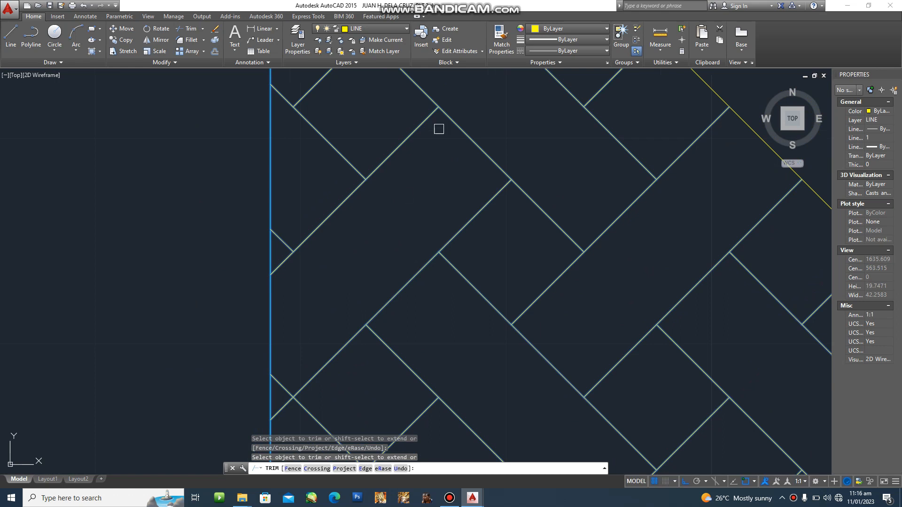
mouse_move(322, 265)
middle_mouse_down()
mouse_move(340, 250)
mouse_move(365, 267)
middle_mouse_up()
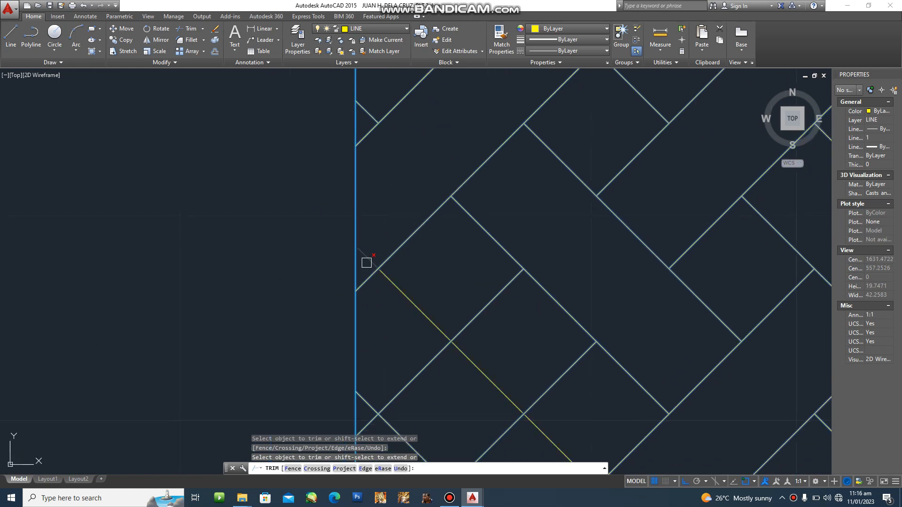
left_click(366, 285)
scroll(417, 294, "down", 2)
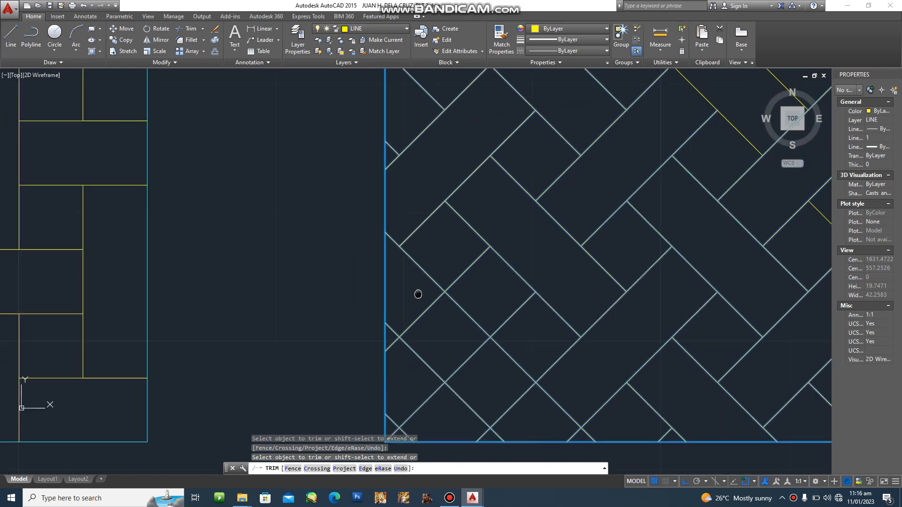
left_click(473, 255)
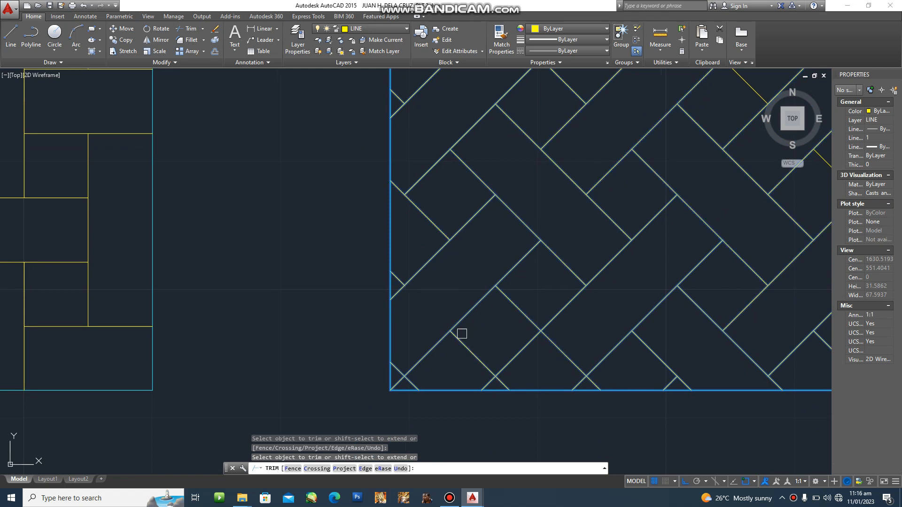
- Trim the sixth weave strip's last segment and the short stub at the bottom edge near the square's lower-left corner
left_click(519, 352)
scroll(552, 374, "up", 4)
left_click(616, 390)
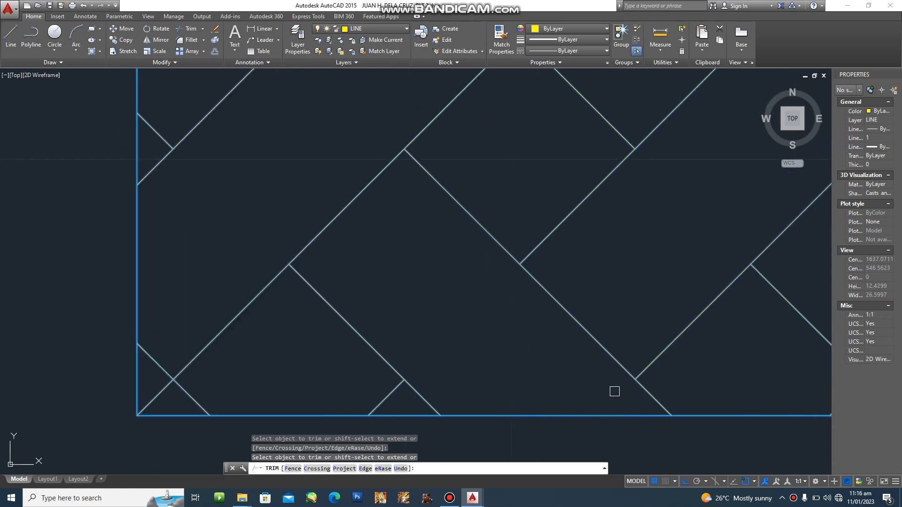
scroll(614, 391, "down", 4)
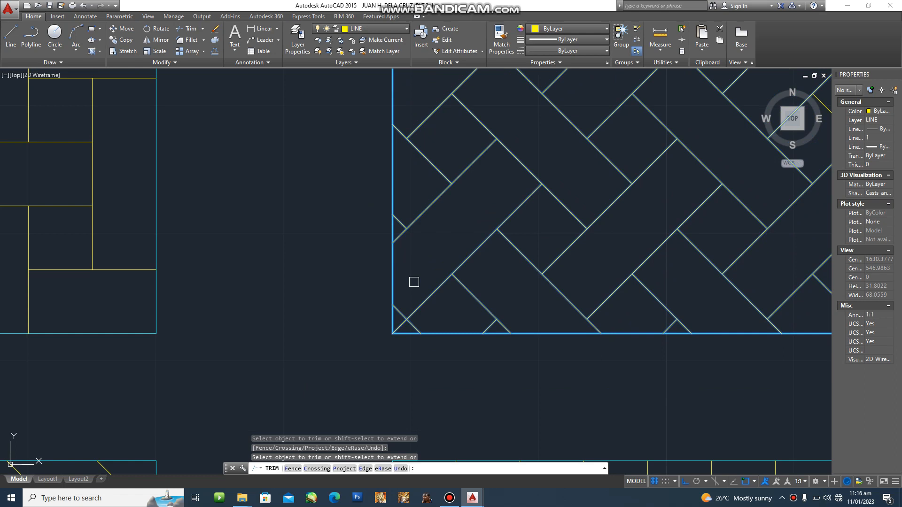
scroll(405, 326, "up", 2)
- Trim alternating segments of the untrimmed upper-right grid, from the square's top edge diagonally down, to start the strip beside the finished weave
scroll(584, 364, "down", 4)
scroll(621, 377, "down", 6)
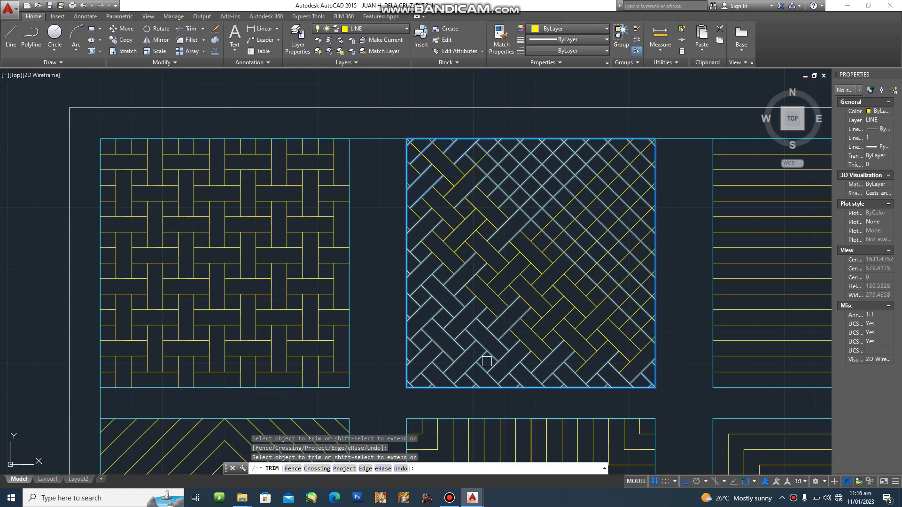
left_click(336, 207)
scroll(483, 161, "up", 4)
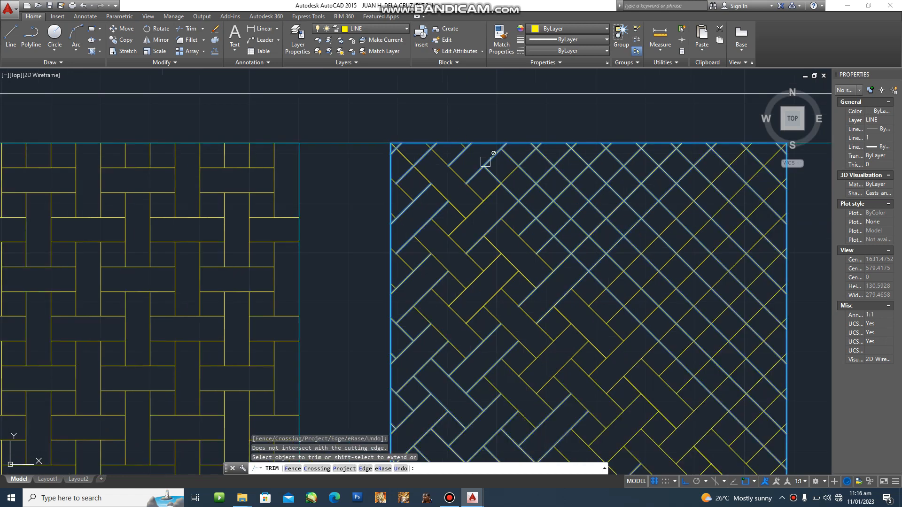
middle_click_drag(465, 208, 417, 234)
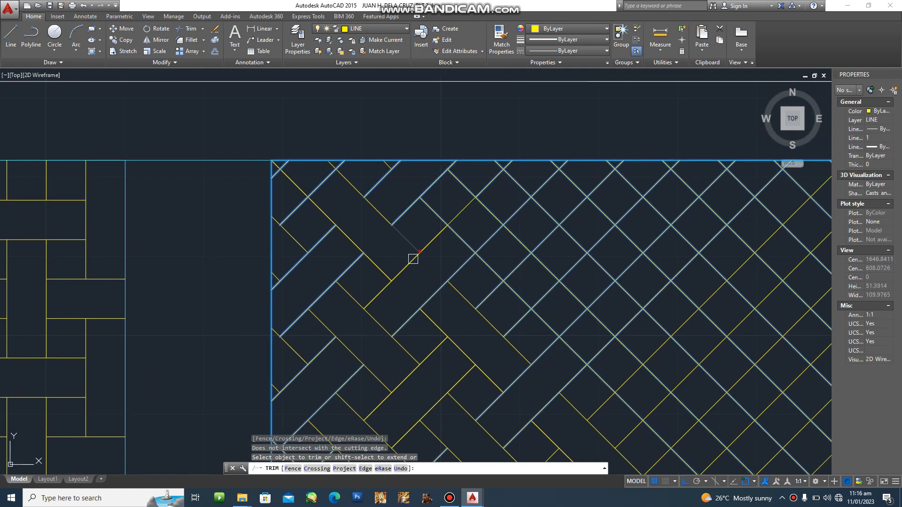
left_click(468, 212)
middle_click_drag(501, 246, 448, 209)
left_click(435, 205)
left_click(470, 262)
left_click(493, 230)
- Trim the crossing segments through the middle of the square to continue the upper-right strip beside the finished weave
middle_click_drag(495, 274, 435, 237)
left_click(466, 252)
left_click(488, 275)
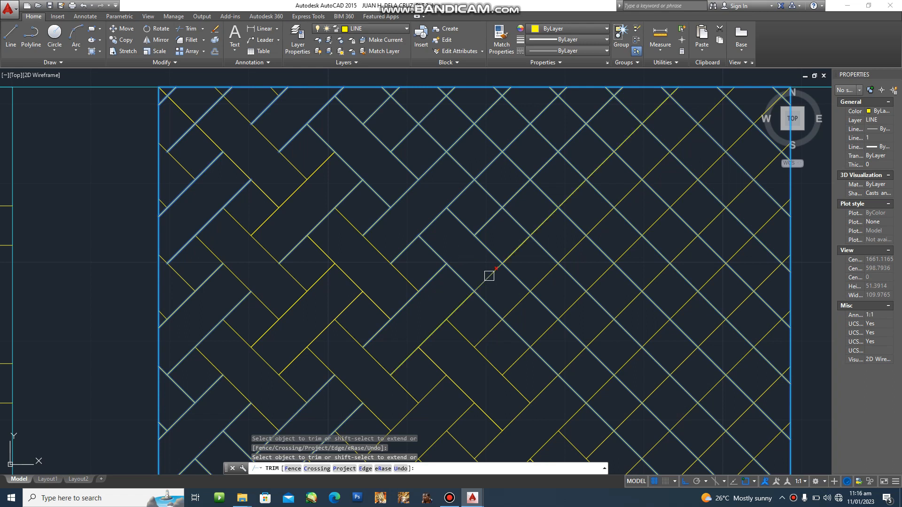
middle_click_drag(517, 296, 408, 252)
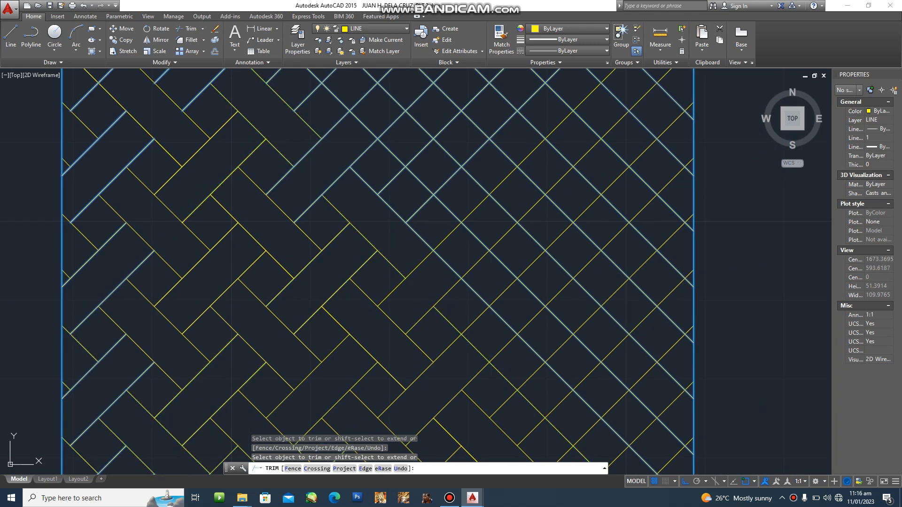
left_click(445, 265)
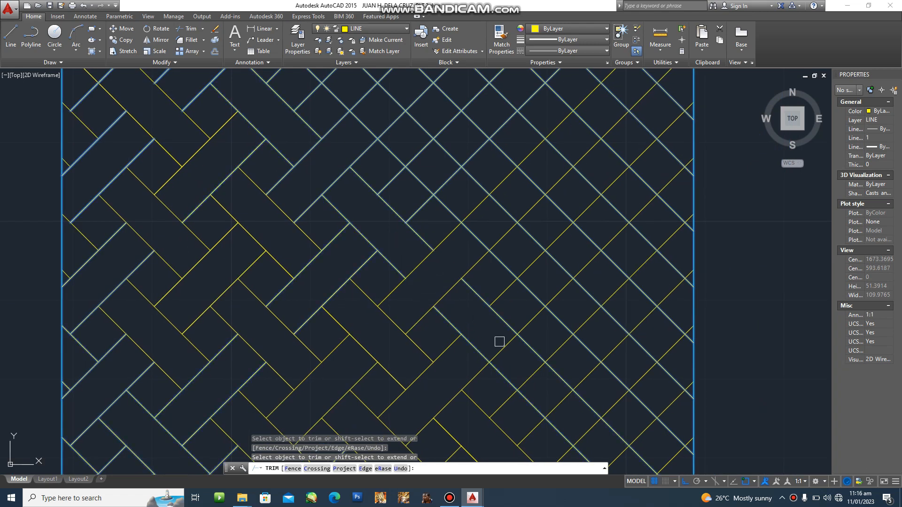
- Trim the upper-right strip's remaining crossing segments down to where it meets the square's right edge
middle_click_drag(505, 347, 428, 250)
left_click(479, 310)
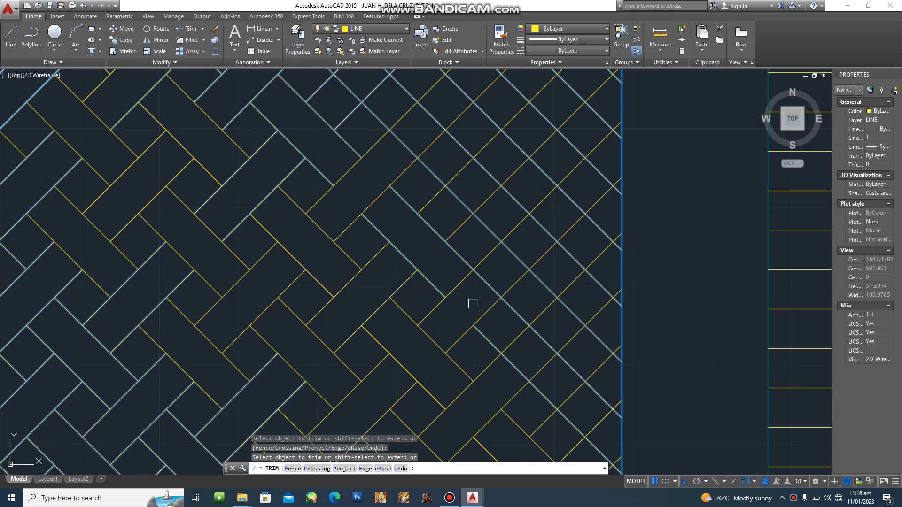
middle_click_drag(548, 365, 517, 294)
scroll(562, 323, "up", 4)
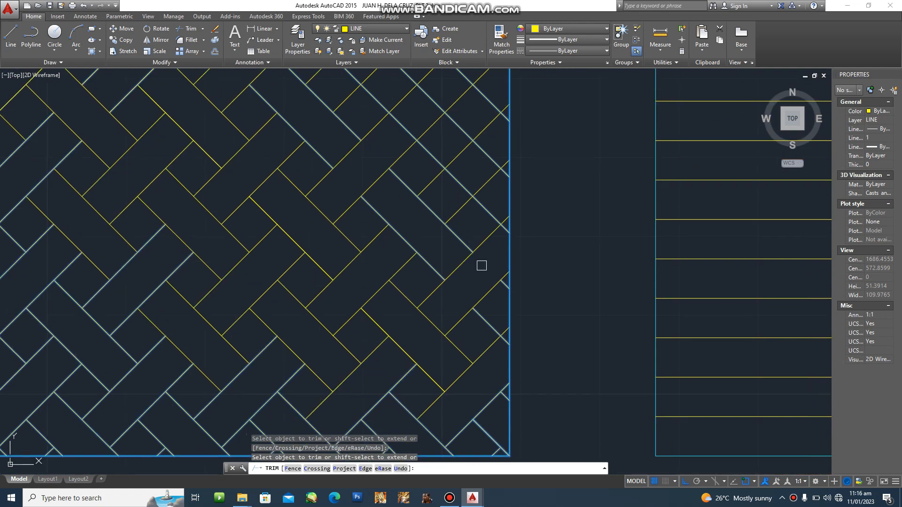
- Trim the grid segments at the square's top edge, right of the completed strip, to start another weave strip
scroll(497, 324, "down", 6)
scroll(418, 216, "up", 4)
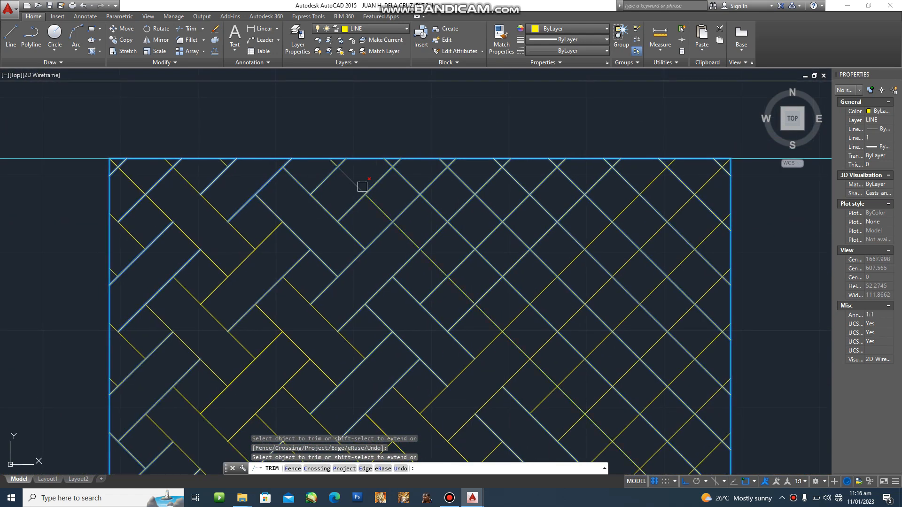
scroll(362, 186, "up", 1)
scroll(382, 163, "up", 1)
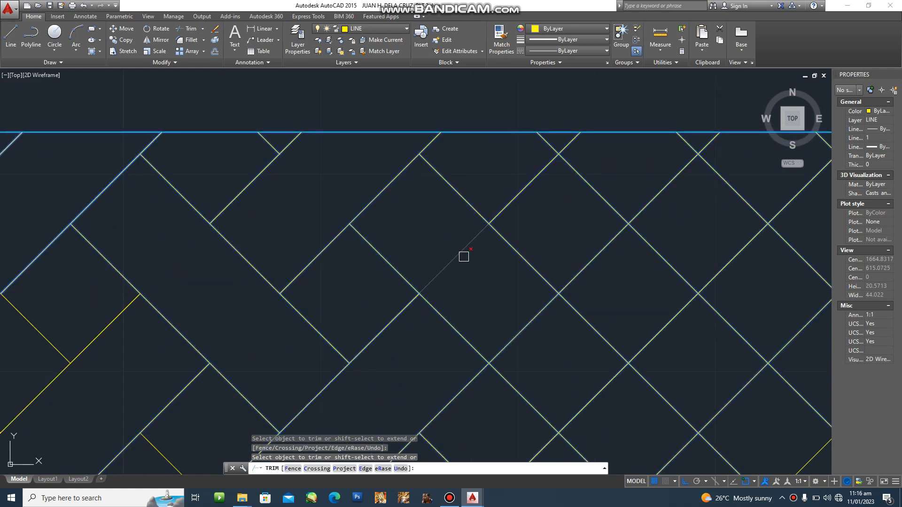
middle_click_drag(519, 321, 303, 215)
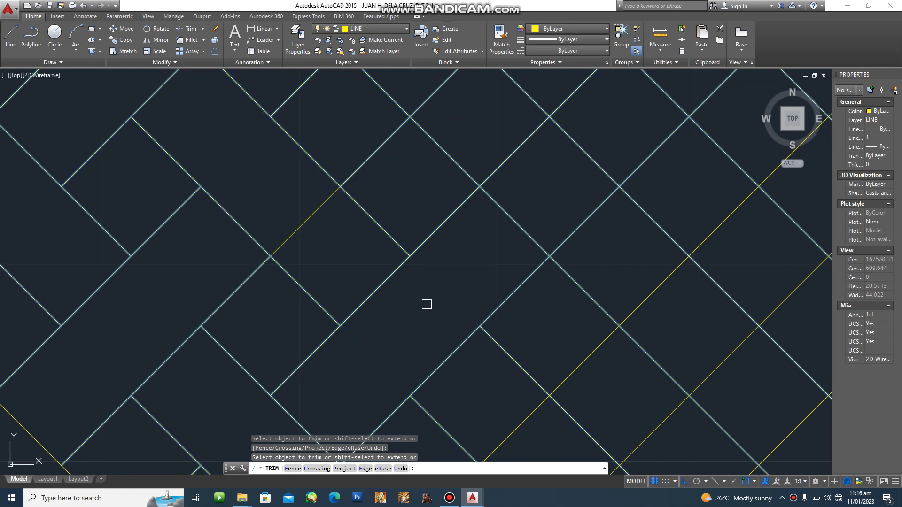
- Trim the started strip's remaining crossing segments from mid-grid diagonally down to the second square's right edge
scroll(432, 315, "down", 4)
scroll(431, 321, "up", 2)
middle_click_drag(418, 299, 426, 260)
scroll(429, 261, "down", 2)
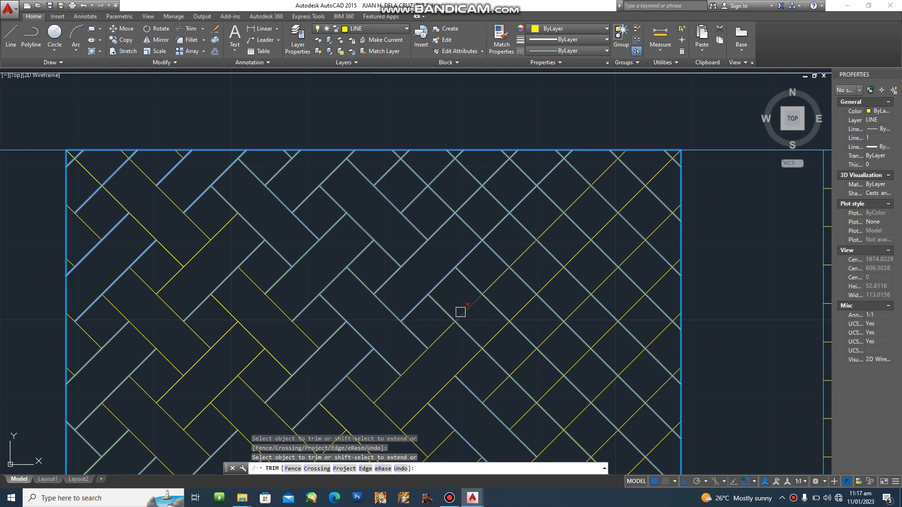
middle_click_drag(494, 336, 431, 268)
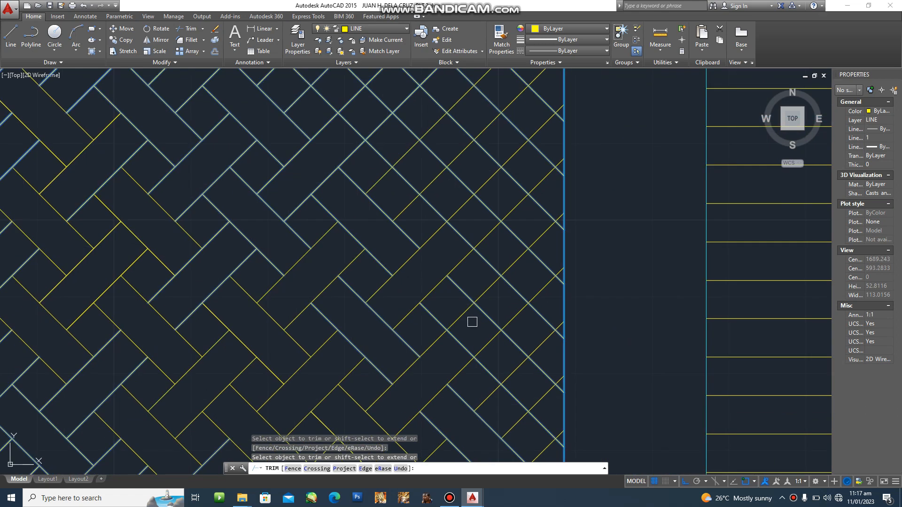
left_click(543, 376)
scroll(557, 376, "up", 4)
middle_click_drag(558, 376, 481, 297)
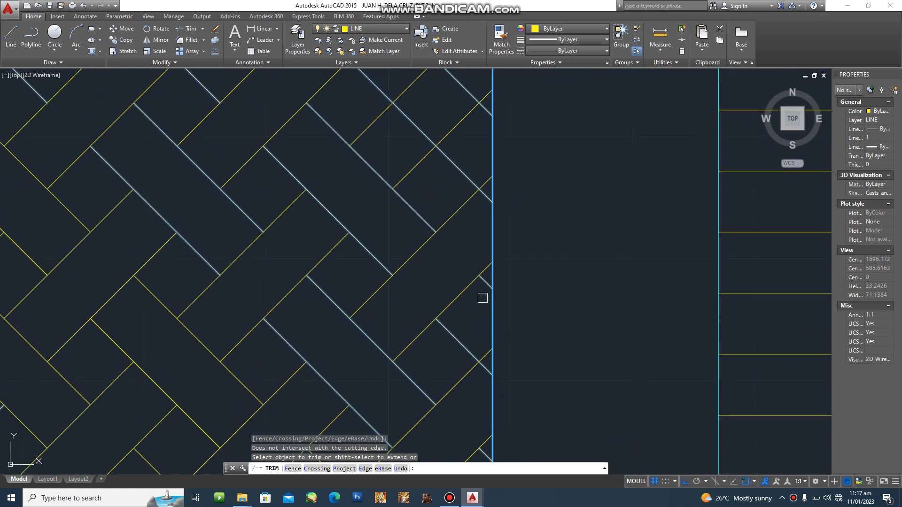
scroll(485, 358, "up", 2)
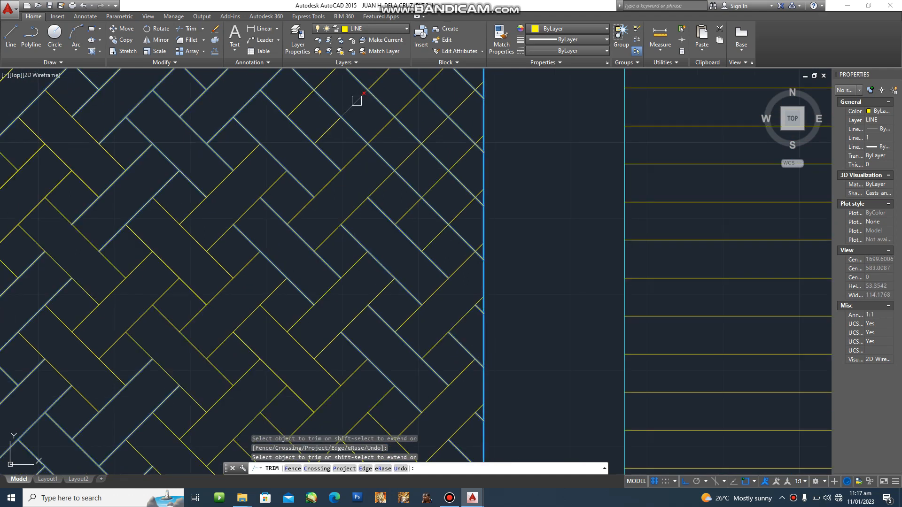
- Trim alternating crossing segments of the adjacent untrimmed strip, from the square's top edge down to its right edge
middle_click_drag(357, 101, 398, 337)
scroll(250, 231, "up", 2)
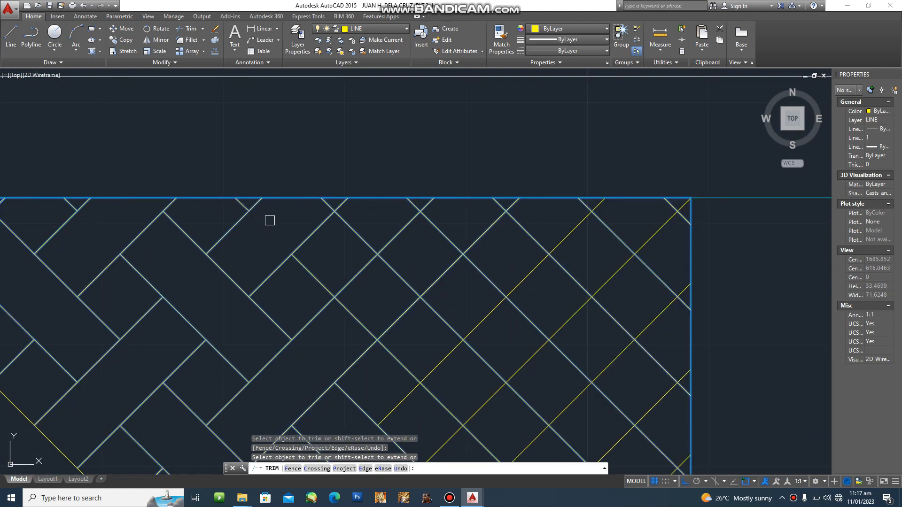
left_click(351, 270)
left_click(360, 280)
left_click(398, 319)
middle_click_drag(381, 314, 300, 219)
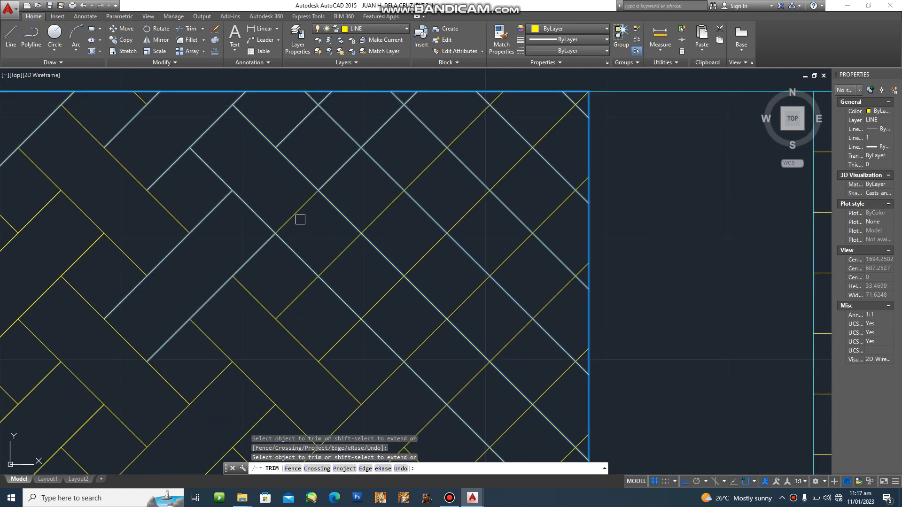
left_click(382, 255)
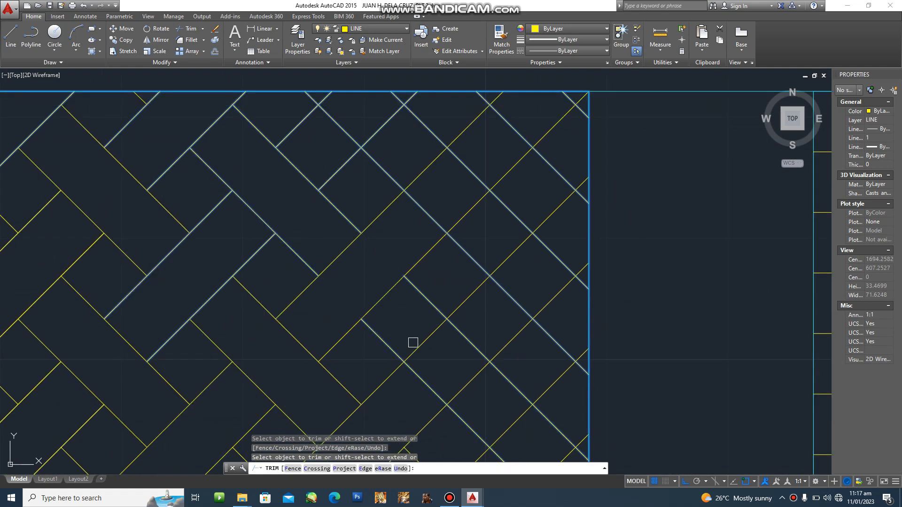
middle_click_drag(447, 309, 391, 190)
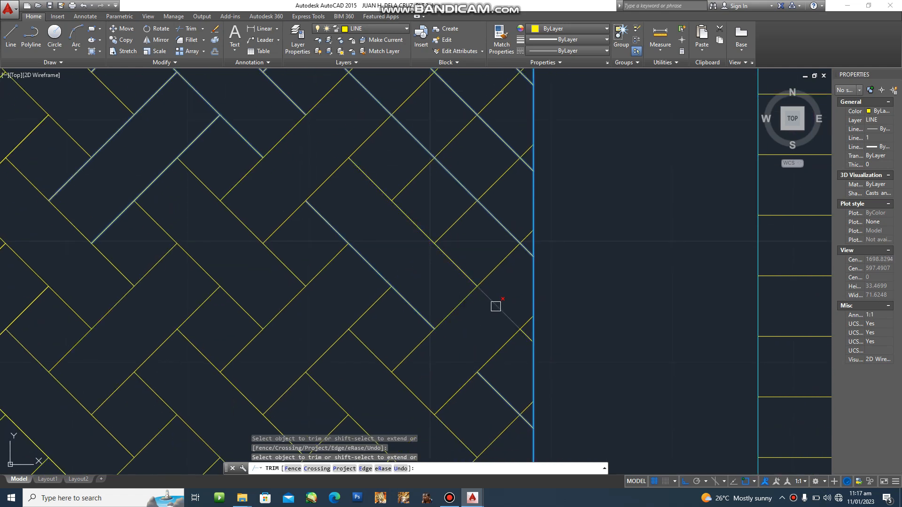
scroll(497, 302, "up", 3)
- Trim the following, shorter strip's crossing segments near the upper-right corner, from the top edge to the right edge
scroll(478, 358, "down", 5)
scroll(483, 371, "up", 2)
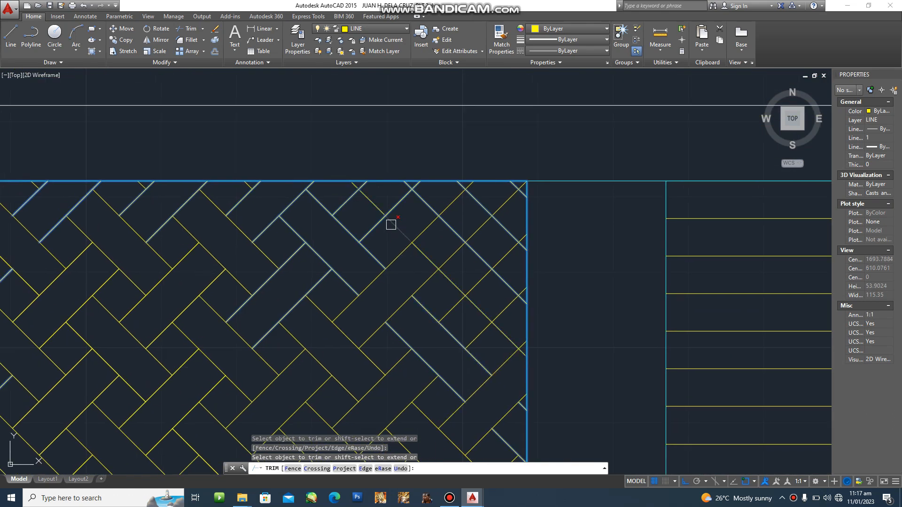
scroll(324, 232, "up", 2)
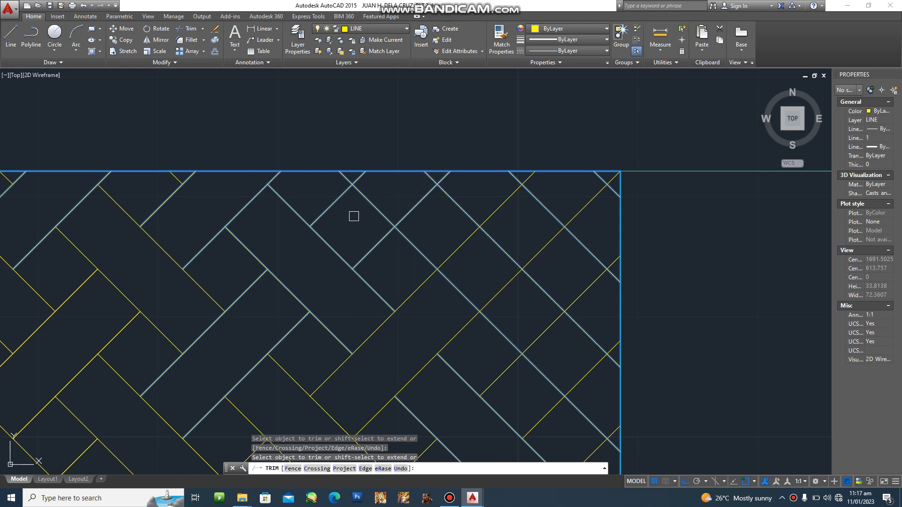
left_click(454, 250)
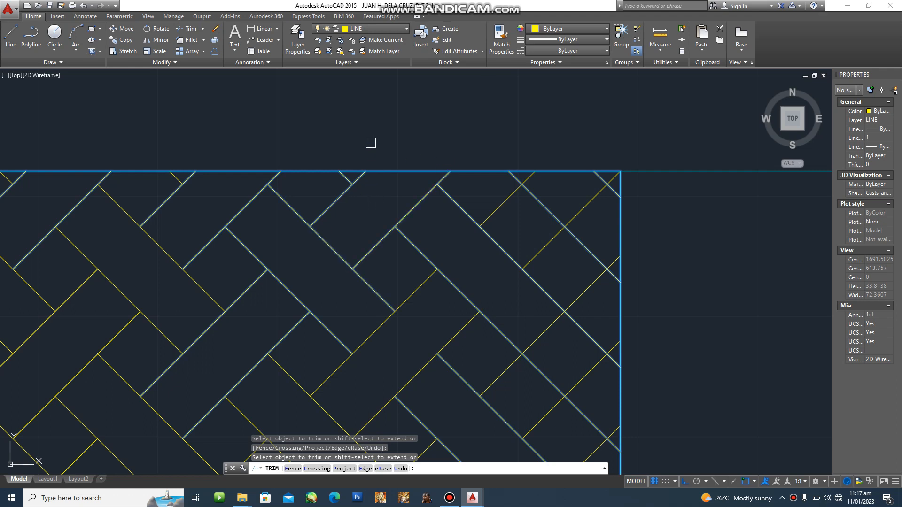
middle_click_drag(560, 330, 503, 231)
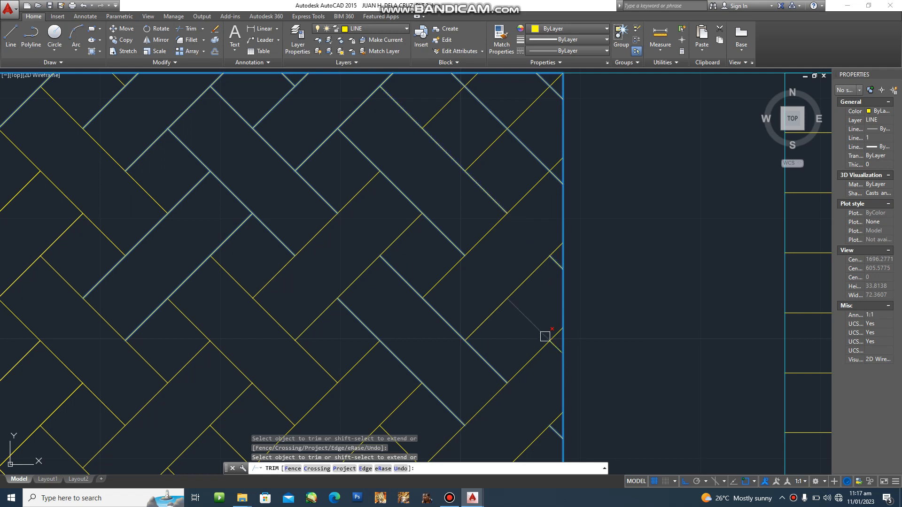
scroll(550, 336, "up", 2)
- Trim the last crossing segments in the second square's upper-right corner to complete the diagonal weave, and end the Trim command
scroll(562, 323, "down", 5)
scroll(527, 174, "up", 4)
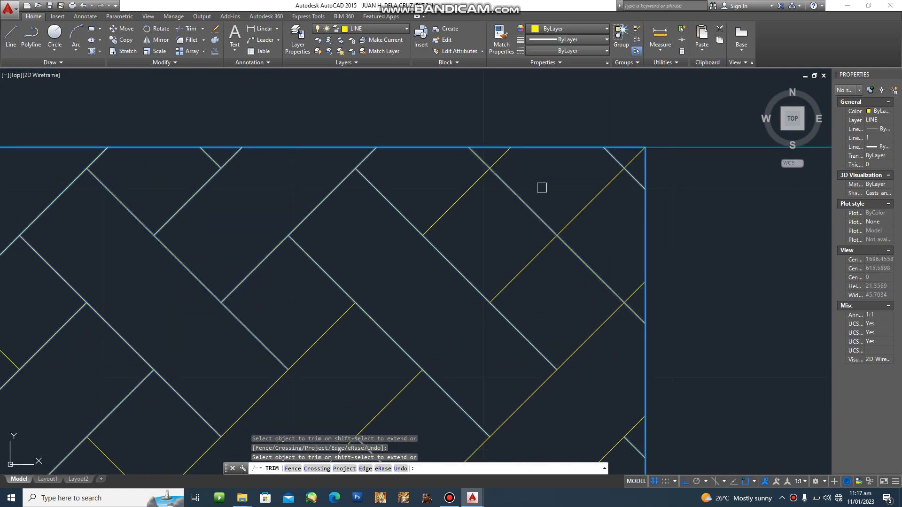
left_click(532, 210)
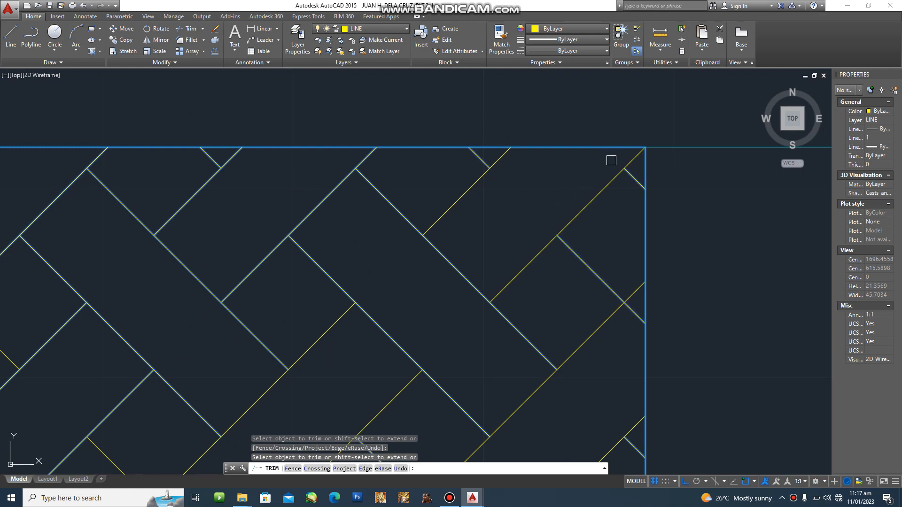
scroll(611, 207, "down", 2)
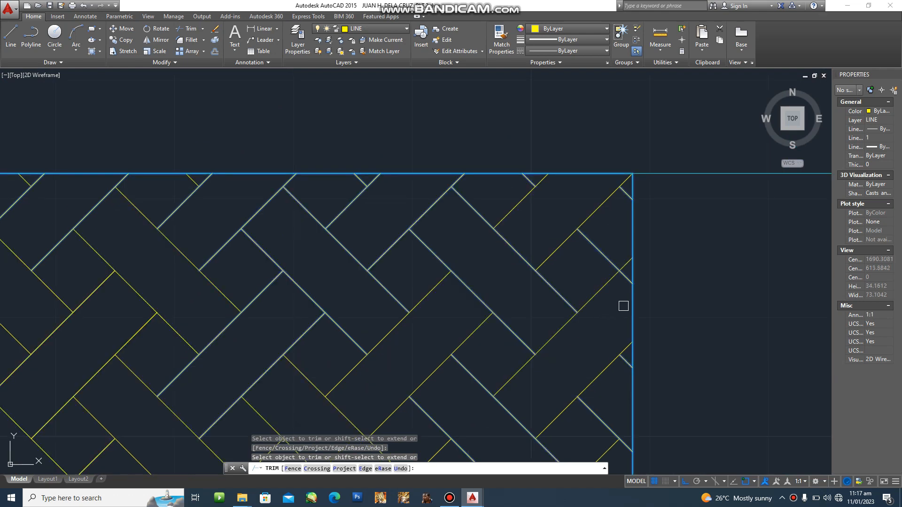
scroll(631, 266, "up", 4)
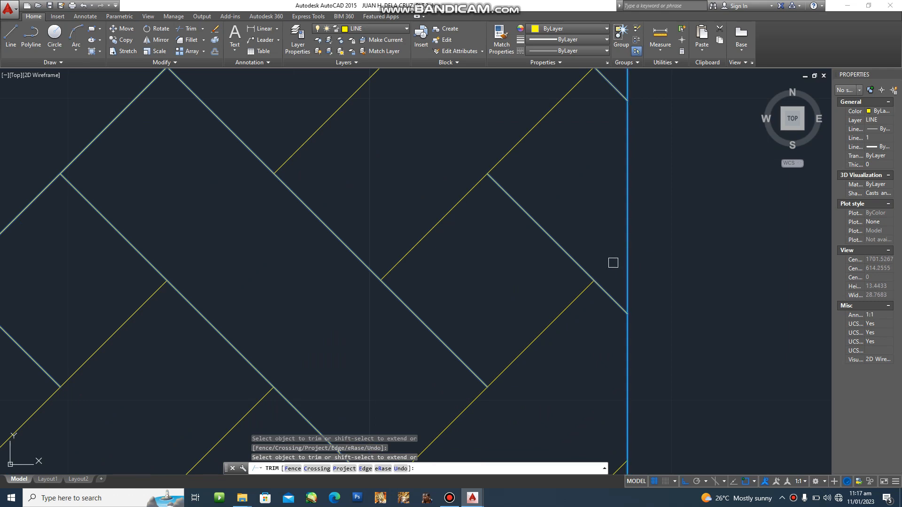
scroll(613, 262, "down", 15)
scroll(640, 269, "up", 4)
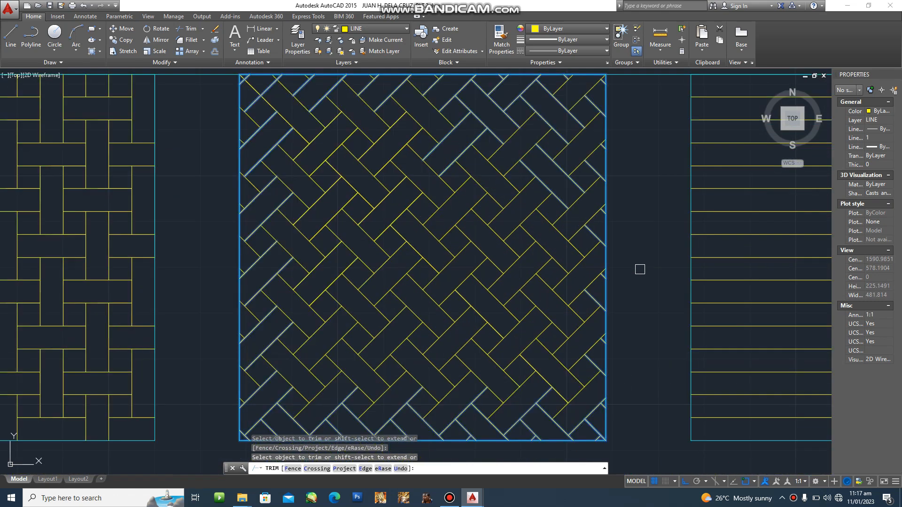
scroll(666, 378, "down", 1)
scroll(397, 205, "down", 2)
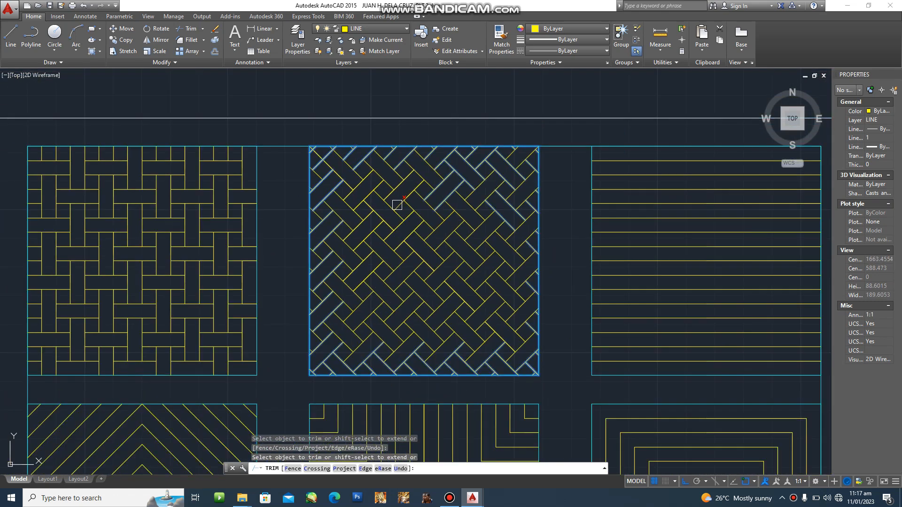
middle_click_drag(276, 328, 252, 323)
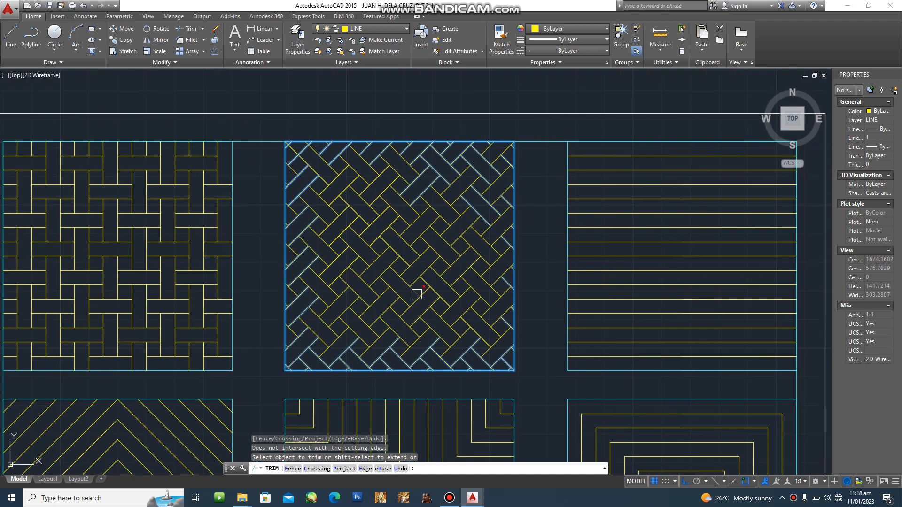
scroll(417, 294, "down", 2)
key("Escape")
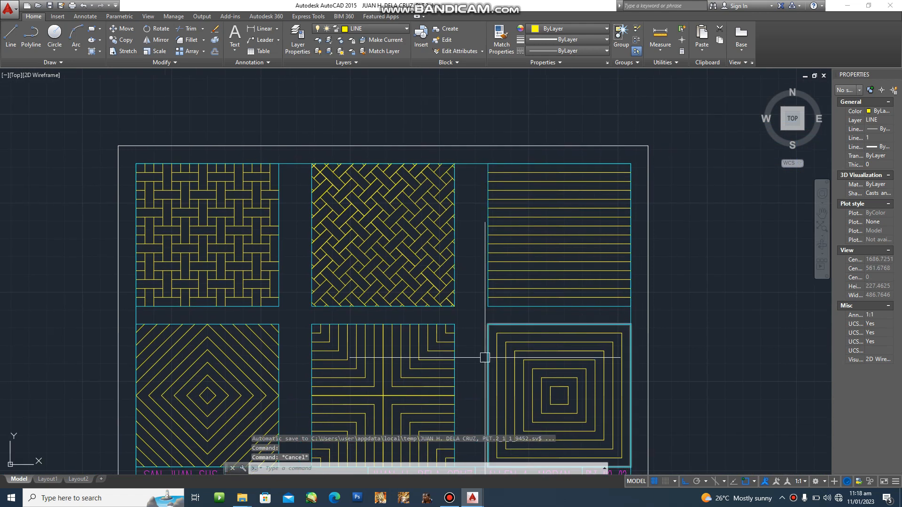
- Switch to the PLATE 01 drawing and examine the third square's pattern of slanted and horizontal strips
mouse_move(472, 498)
left_click(523, 459)
middle_click_drag(612, 279, 280, 269)
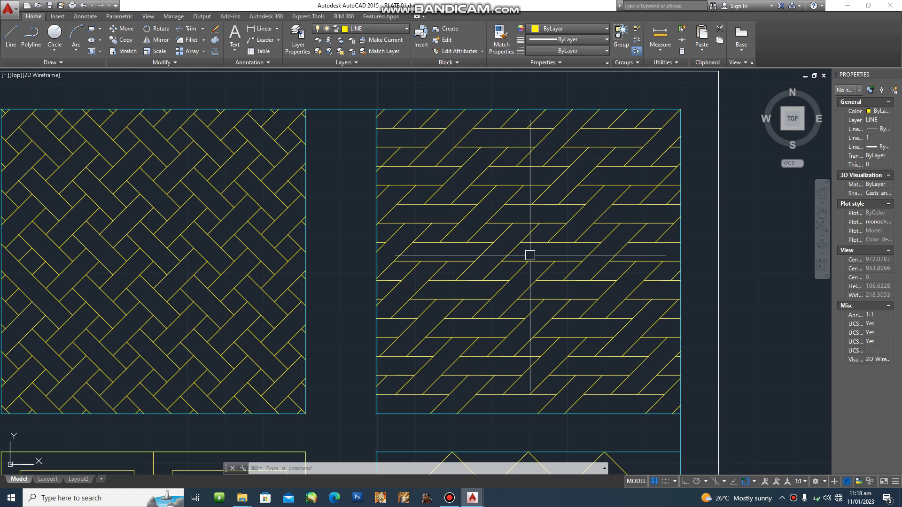
middle_click_drag(531, 272, 521, 253)
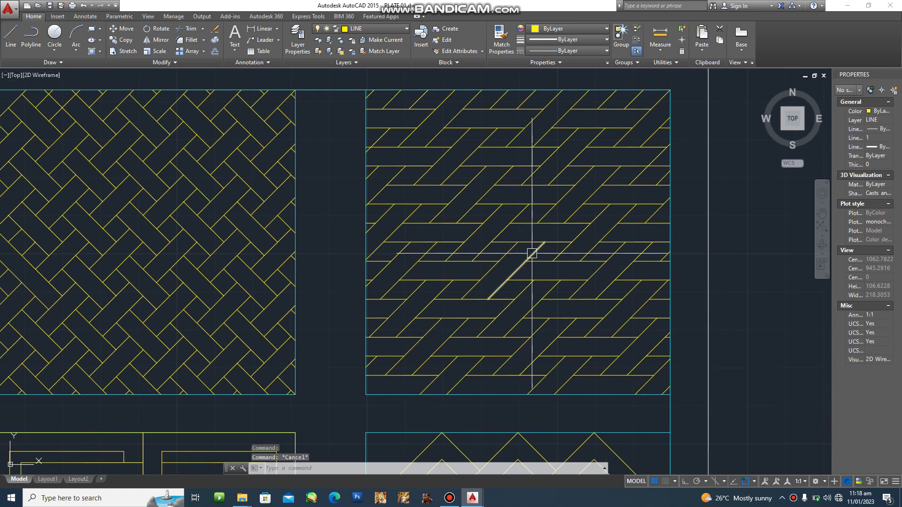
key("Escape")
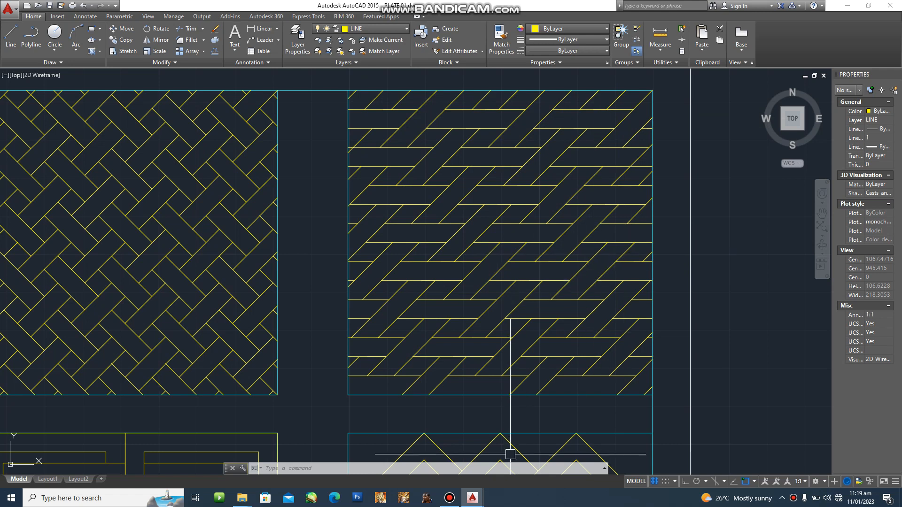
- Compare the third square in the plate 2 drawing with its counterpart in PLATE 01, returning to plate 2
left_click(472, 498)
left_click(516, 458)
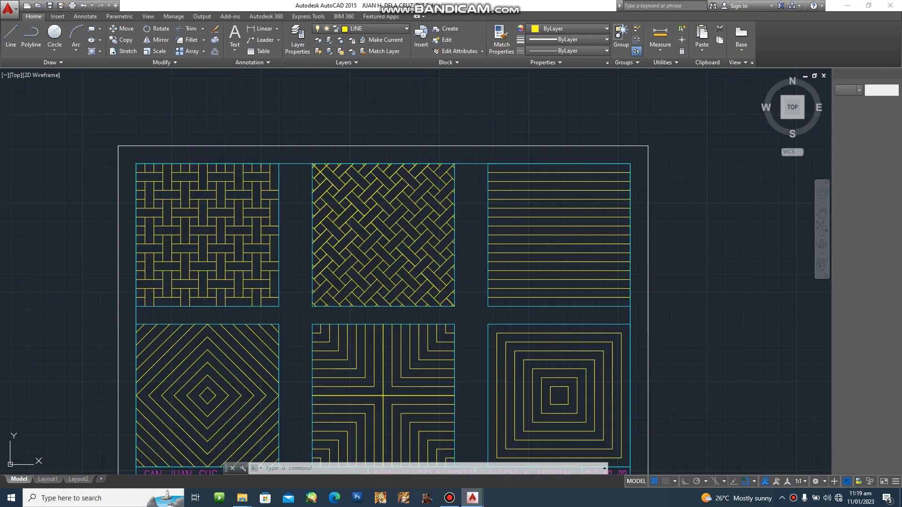
scroll(612, 184, "up", 2)
middle_click_drag(570, 281, 549, 284)
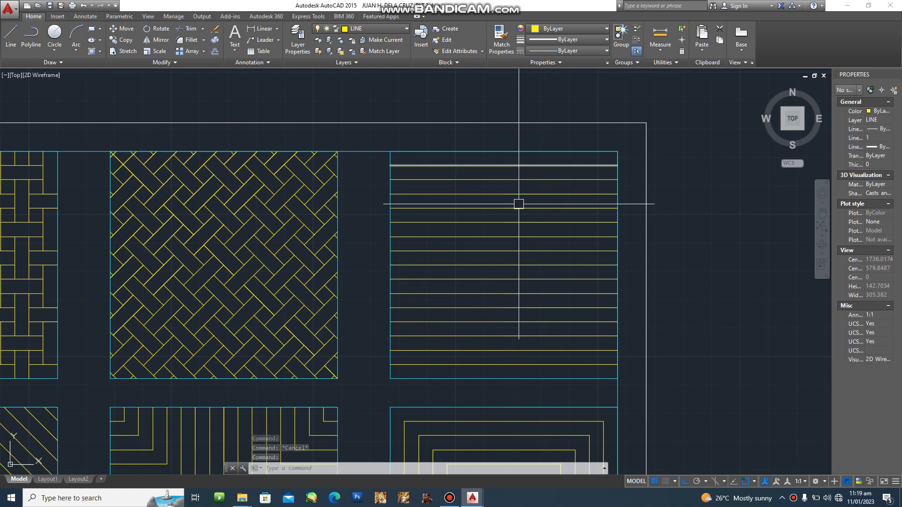
left_click(472, 498)
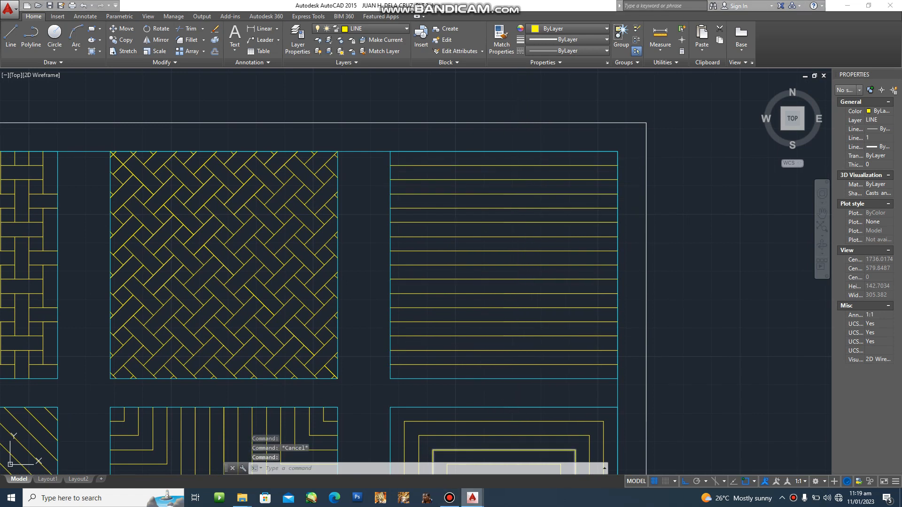
left_click(522, 453)
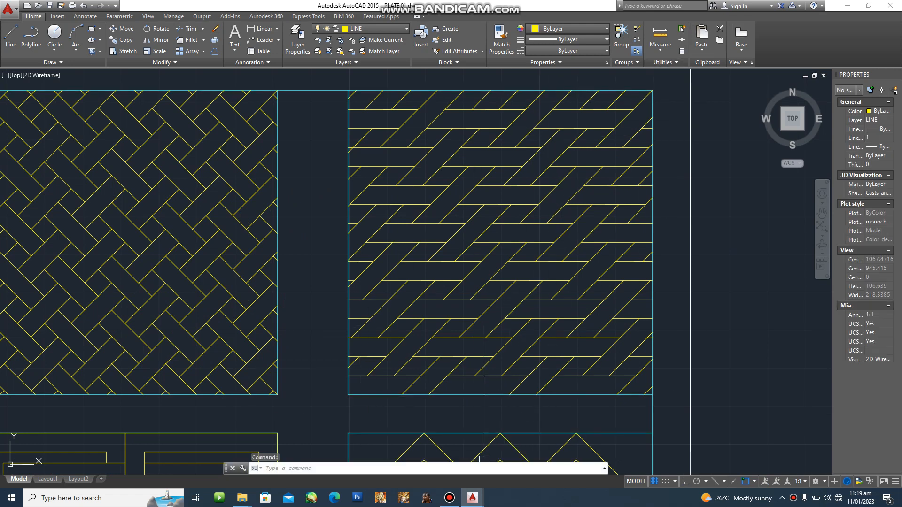
mouse_move(472, 497)
left_click(422, 453)
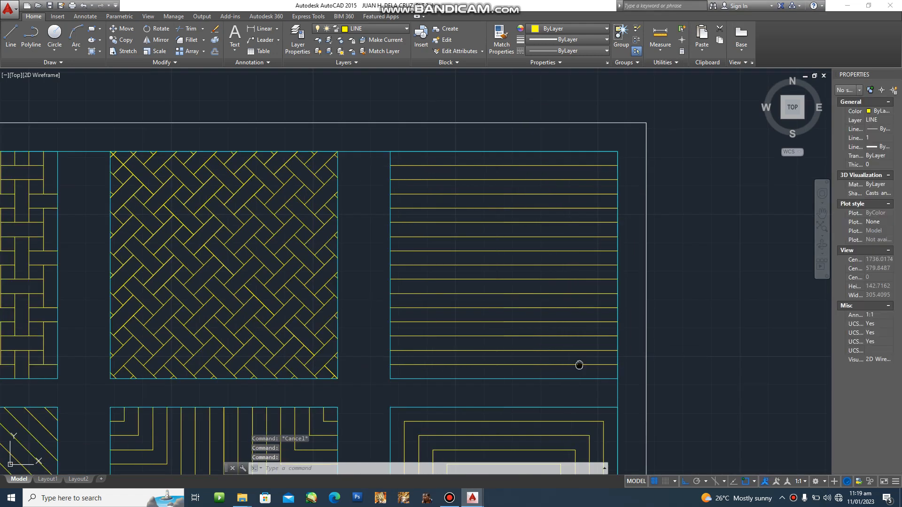
- Draw a diagonal line across the third square from its upper-right corner to its lower-left corner
key("Escape")
key("Escape")
key("Escape")
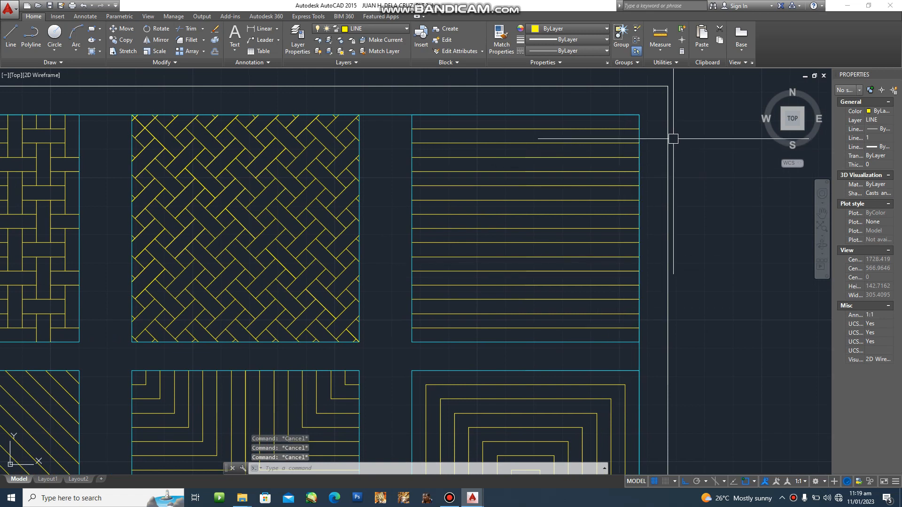
type("l")
key("Return")
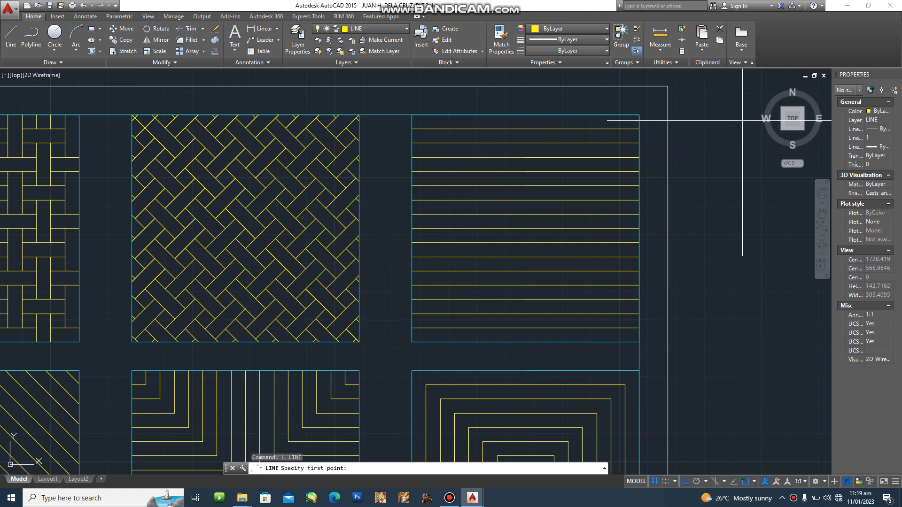
left_click(638, 115)
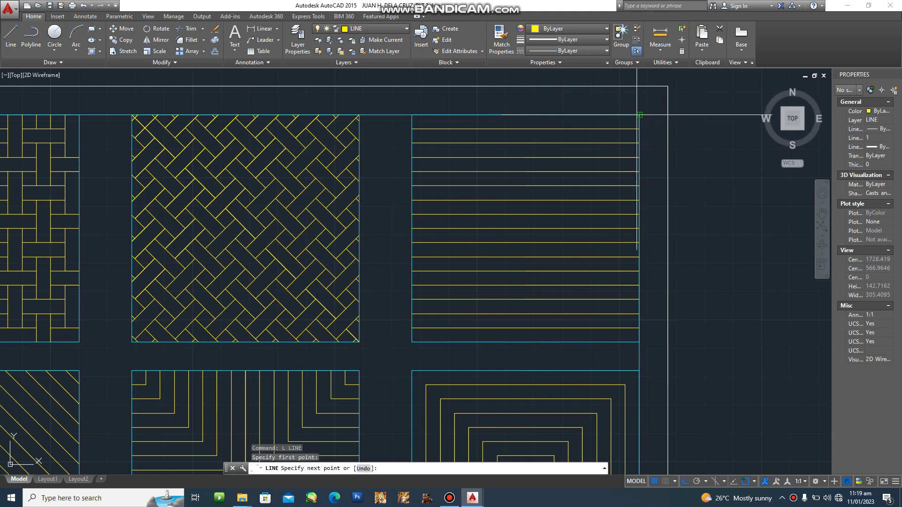
left_click(411, 342)
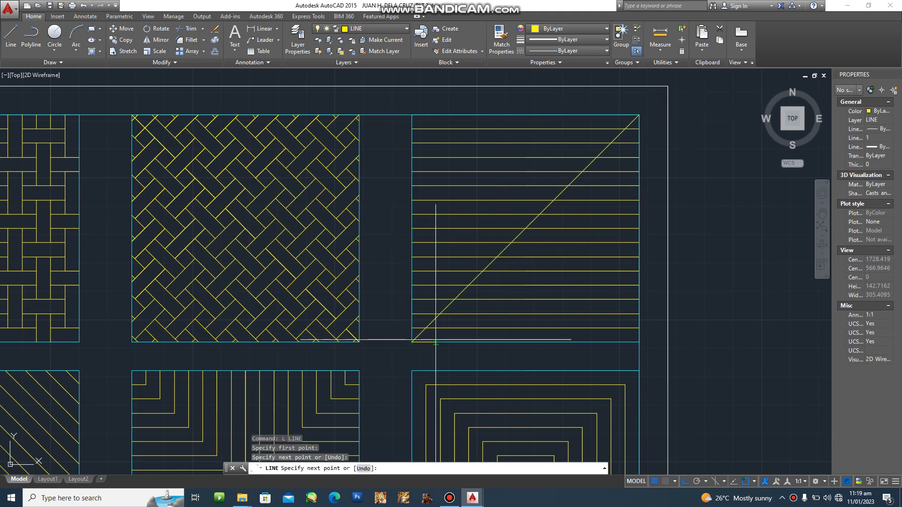
key("Escape")
- Offset the third square's diagonal line by 5 toward the lower-right corner
scroll(616, 254, "up", 2)
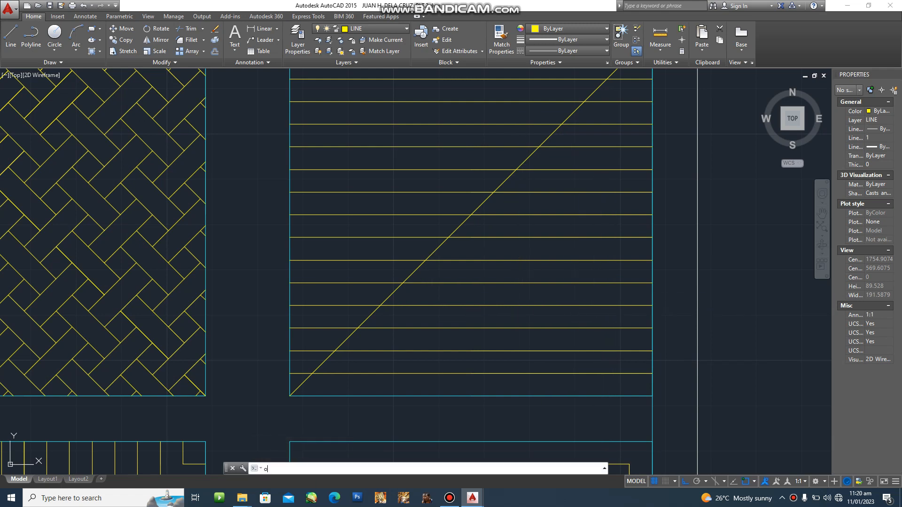
key("Return")
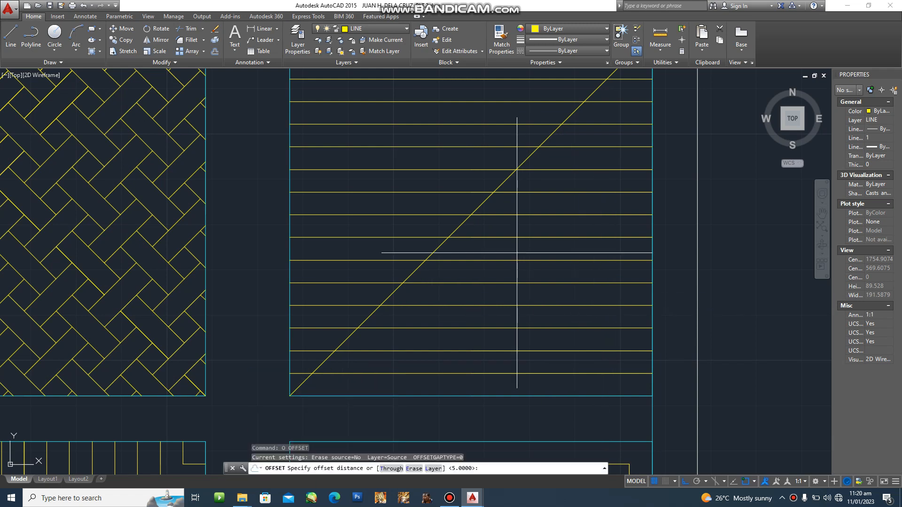
key("Return")
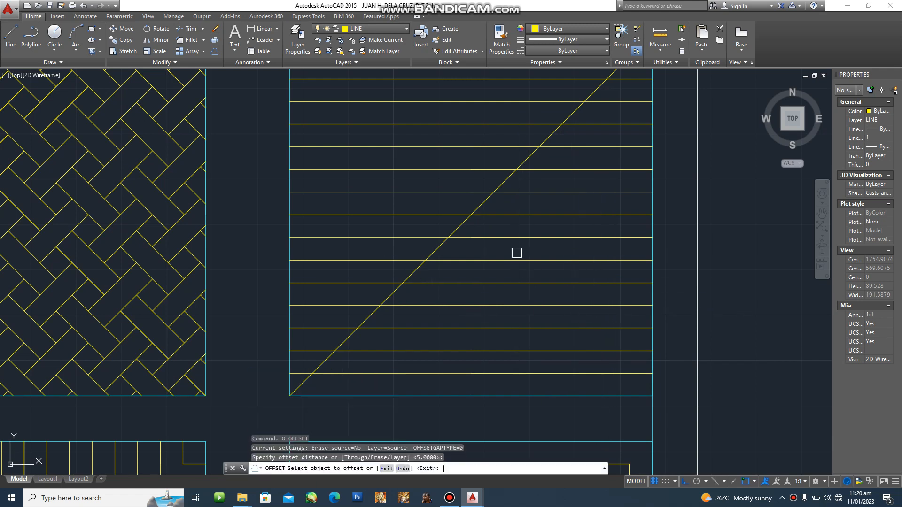
left_click(480, 201)
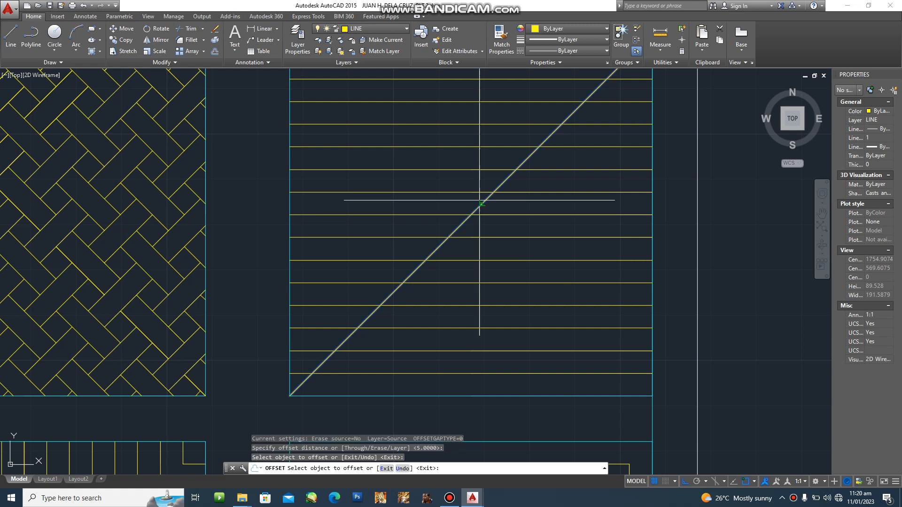
left_click(582, 305)
key("Escape")
key("Escape")
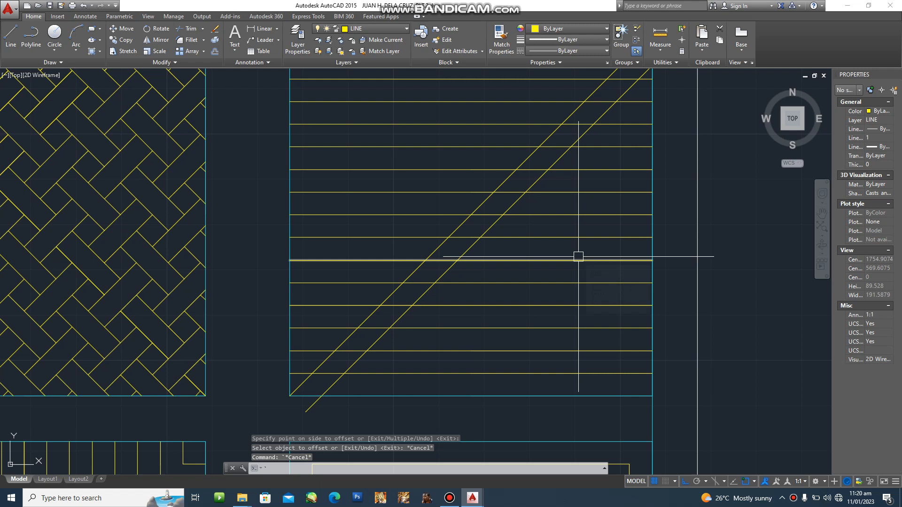
- Offset the new parallel diagonal ten more times at a spacing of 5, filling the third square's lower-right half
type("o")
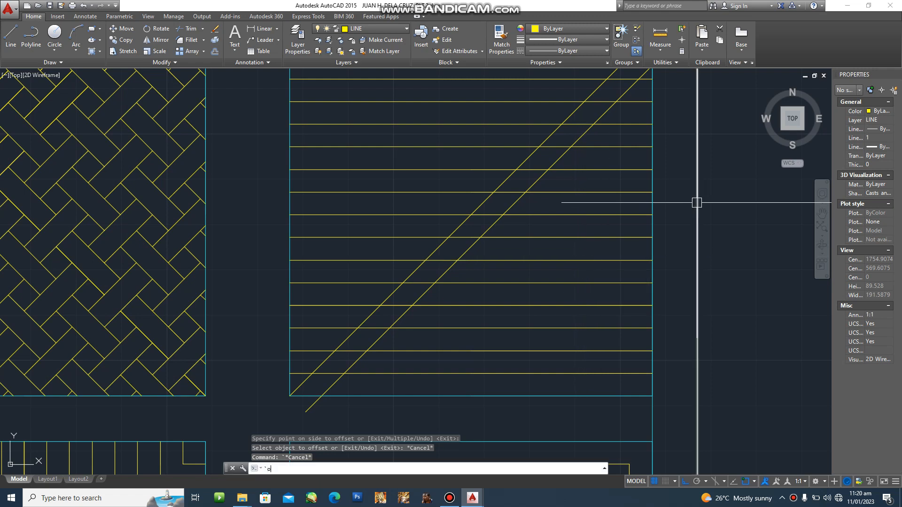
key("Return")
key("Return")
left_click(516, 203)
type("m")
key("Return")
left_click(585, 307)
left_click(593, 315)
left_click(599, 322)
left_click(607, 327)
left_click(620, 339)
left_click(634, 350)
left_click(644, 353)
left_click(655, 357)
left_click(667, 360)
left_click(676, 364)
key("Escape")
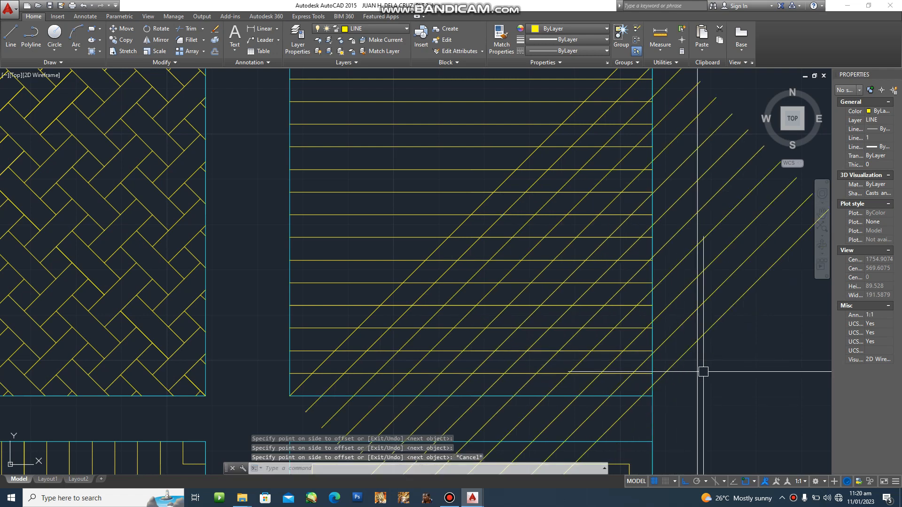
- Trim the diagonal lines that extend below the third square, using the square's outline as the cutting edge
type("tr")
key("Return")
left_click(655, 366)
left_click(655, 366)
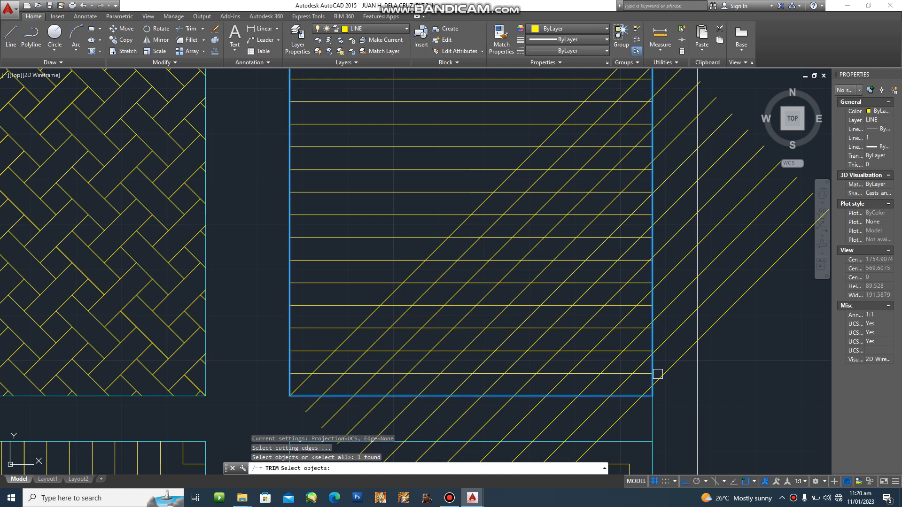
key("Return")
left_click(623, 417)
left_click(629, 424)
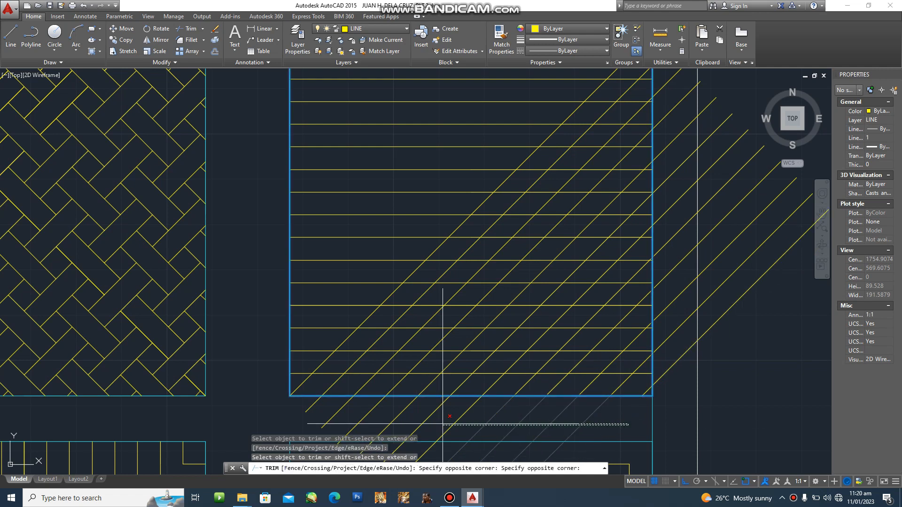
left_click(293, 407)
- Trim the diagonal ends that project past the third square's right edge, and end the Trim command
left_click(698, 369)
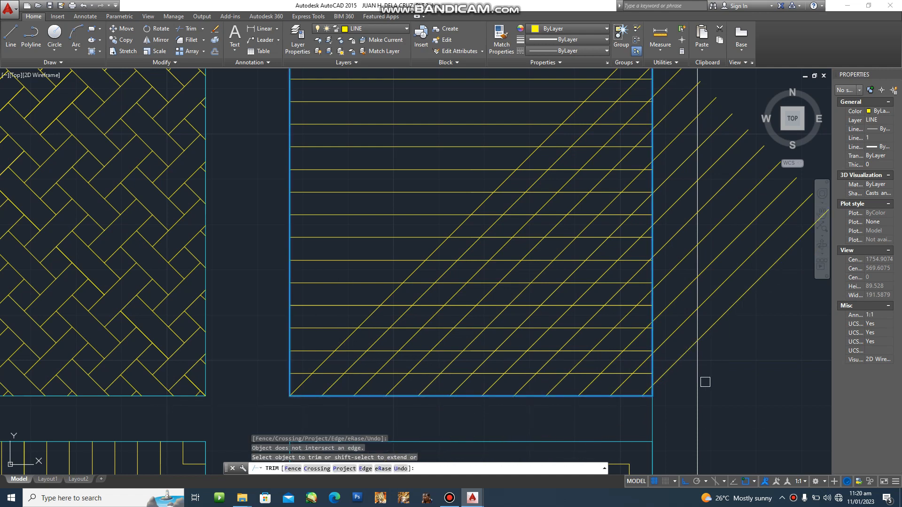
left_click(673, 342)
scroll(670, 341, "up", 2)
scroll(667, 338, "down", 5)
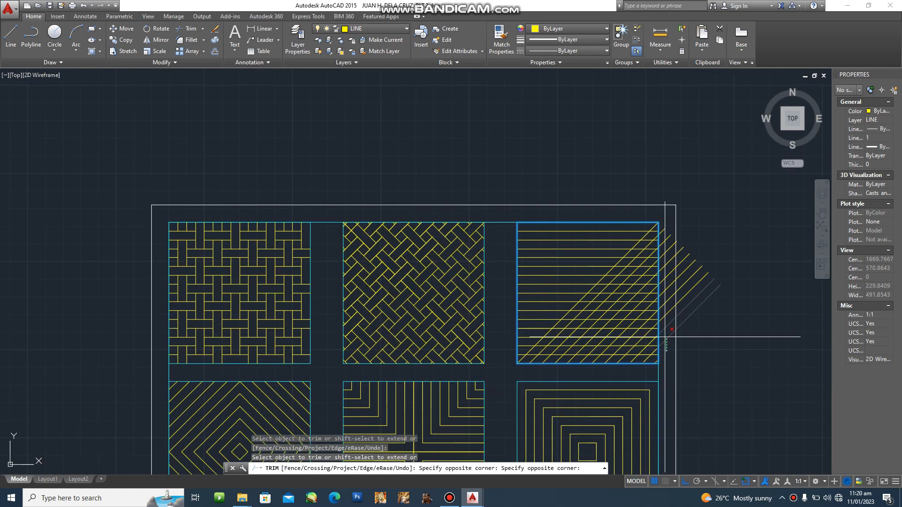
left_click(665, 218)
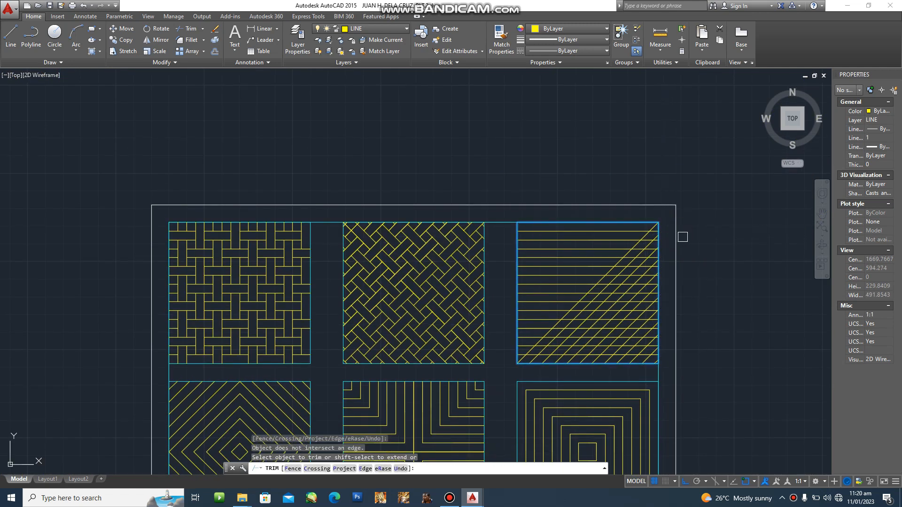
key("Escape")
key("Escape")
- Offset the third square's corner-to-corner diagonal again at a distance of 5
scroll(650, 329, "up", 3)
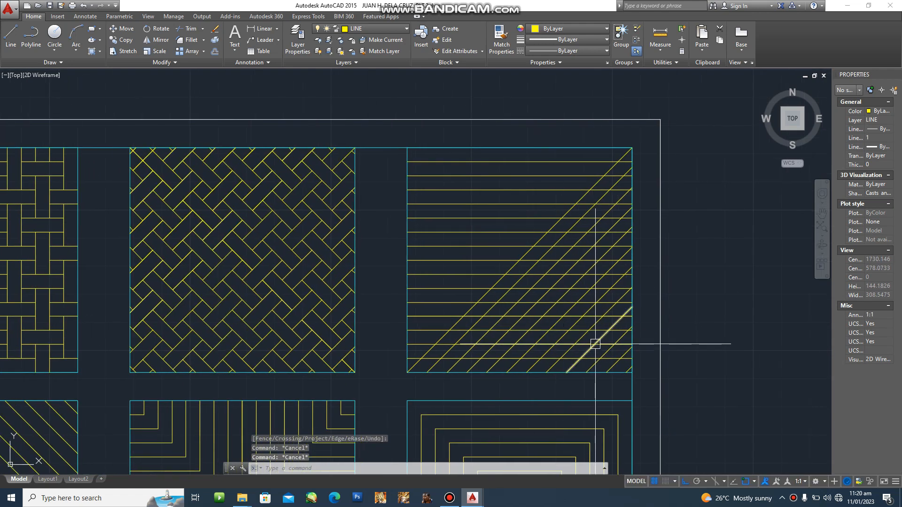
type("o")
key("Return")
key("Return")
left_click(521, 258)
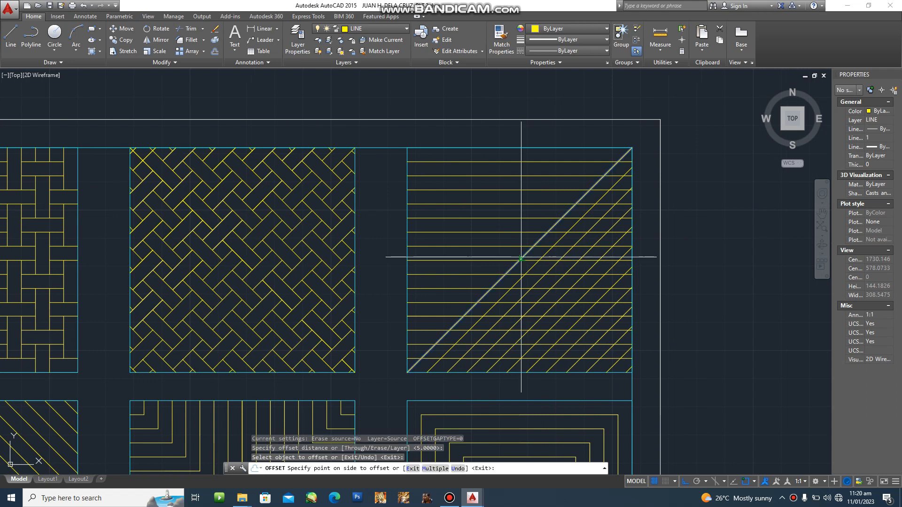
- Offset the upper-right square's diagonal repeatedly at 5 units toward its upper-left corner, filling that half with parallel lines
key("Return")
left_click(451, 183)
left_click(452, 175)
left_click(452, 172)
left_click(457, 167)
left_click(460, 166)
left_click(462, 163)
left_click(444, 151)
left_click(439, 145)
left_click(427, 141)
left_click(420, 139)
left_click(417, 136)
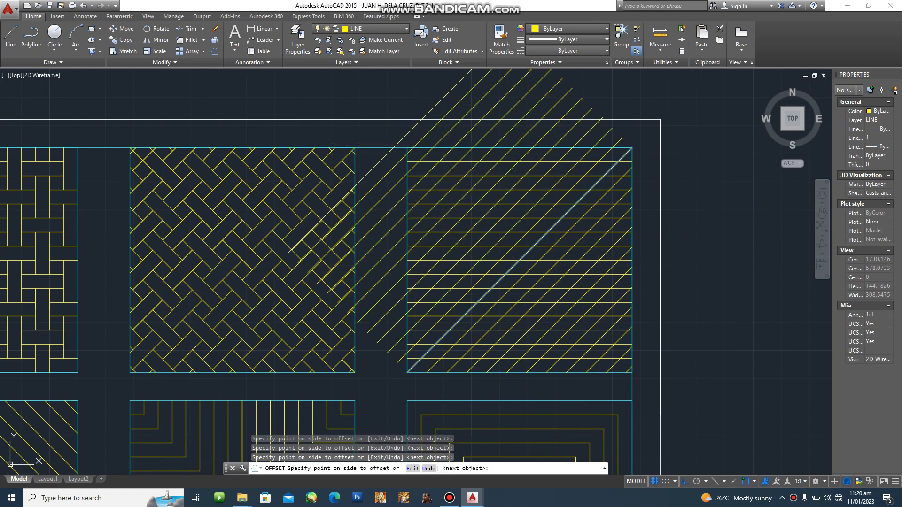
key("Escape")
key("Escape")
key("Escape")
- Trim the diagonal line ends extending above the upper-right square, using the square as the cutting edge
scroll(417, 145, "up", 2)
type("tr")
key("Return")
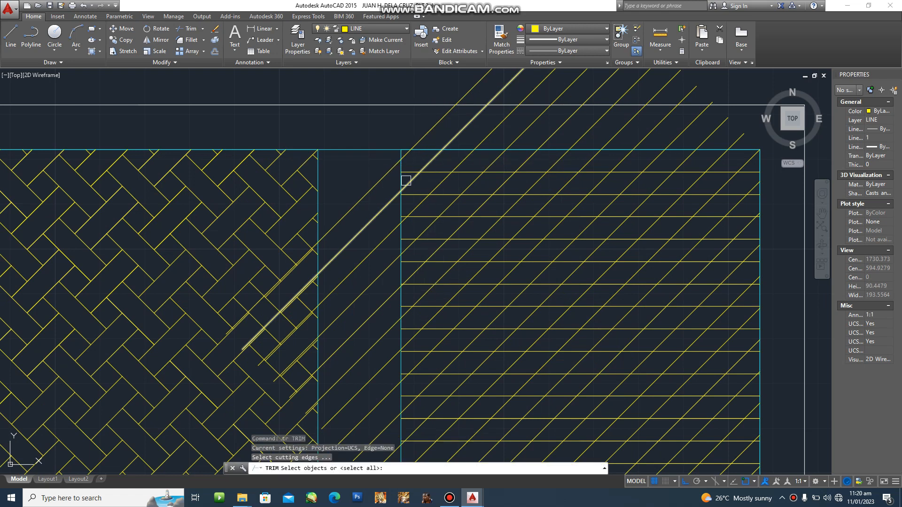
left_click(401, 177)
key("Return")
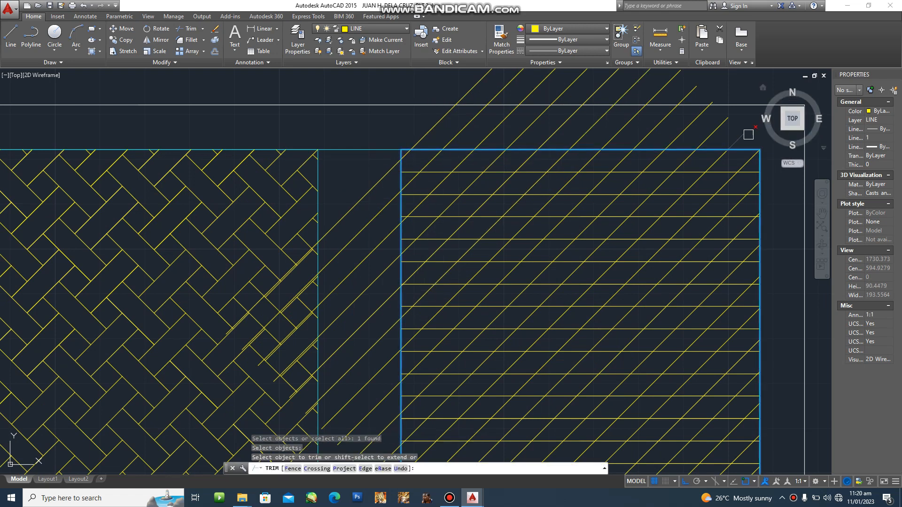
left_click(749, 135)
left_click(412, 121)
scroll(453, 132, "down", 4)
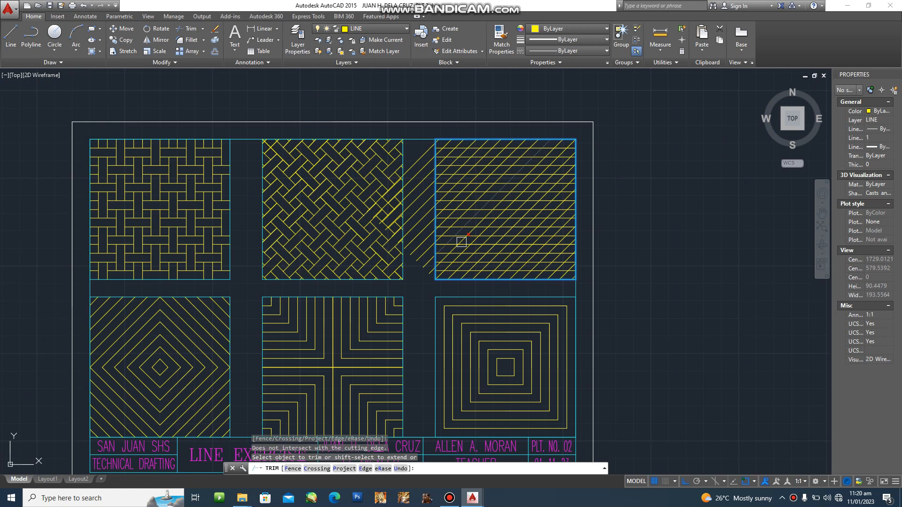
- Trim the diagonal line ends extending past the left side of the upper-right square into the neighbouring pattern
scroll(460, 266, "up", 4)
left_click(384, 291)
middle_click_drag(349, 227, 380, 435)
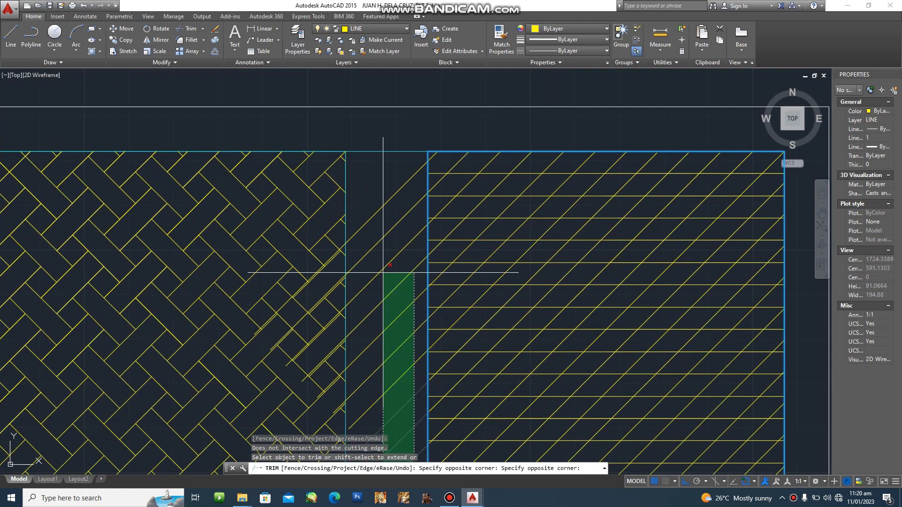
left_click(369, 199)
key("Escape")
key("Escape")
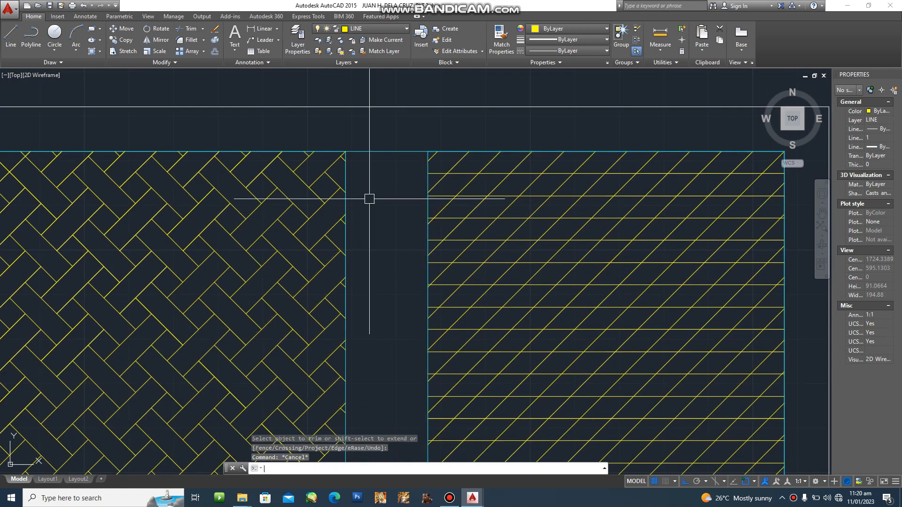
- Trim the remaining diagonal stub outside the upper-right square near its lower-left corner, using the square's border as the cutting edge
scroll(418, 202, "down", 2)
scroll(602, 267, "down", 2)
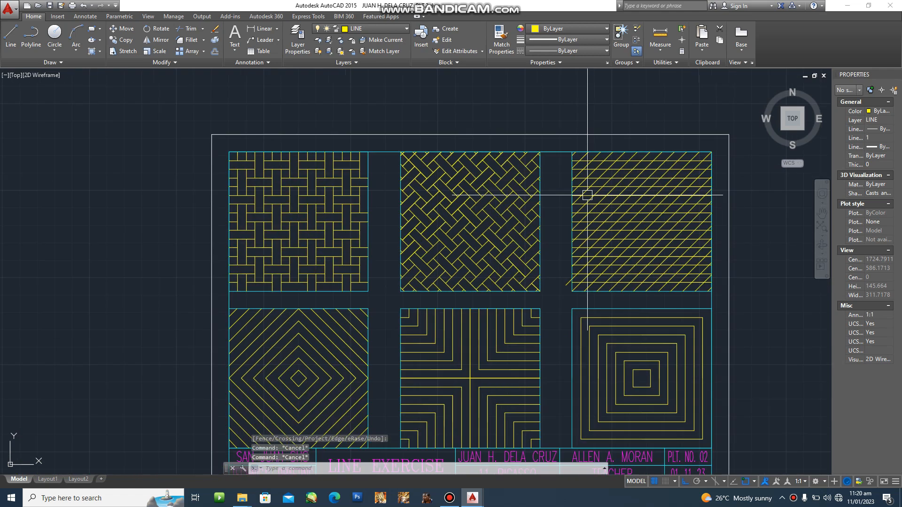
scroll(517, 285, "up", 5)
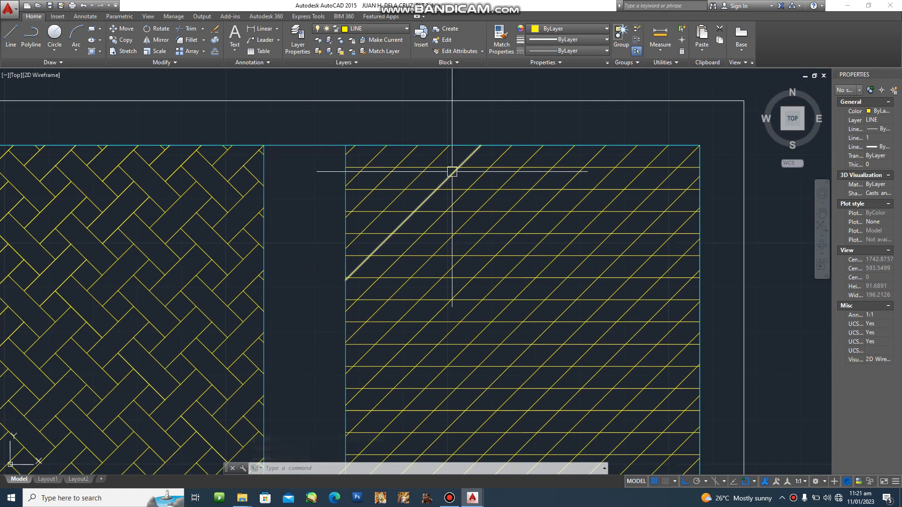
scroll(401, 215, "down", 2)
middle_click_drag(422, 228, 407, 201)
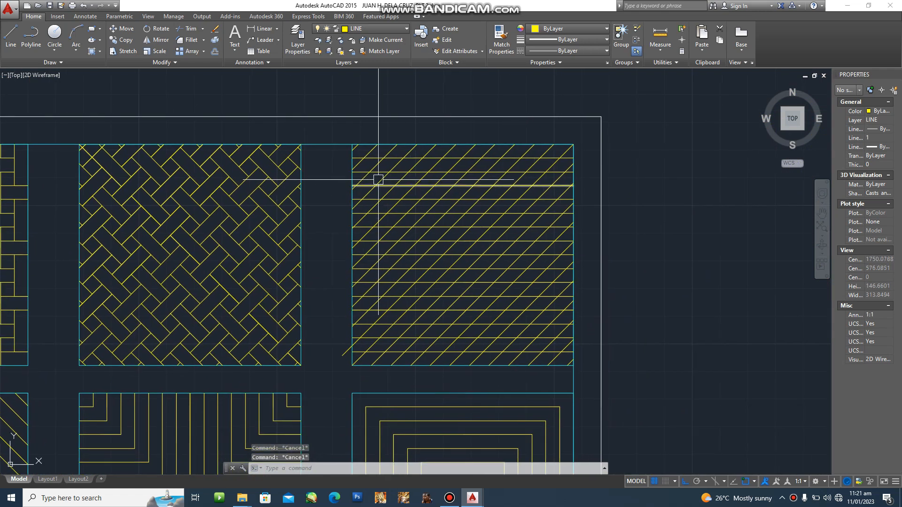
scroll(350, 345, "up", 2)
type("tr")
key("Return")
scroll(350, 343, "up", 2)
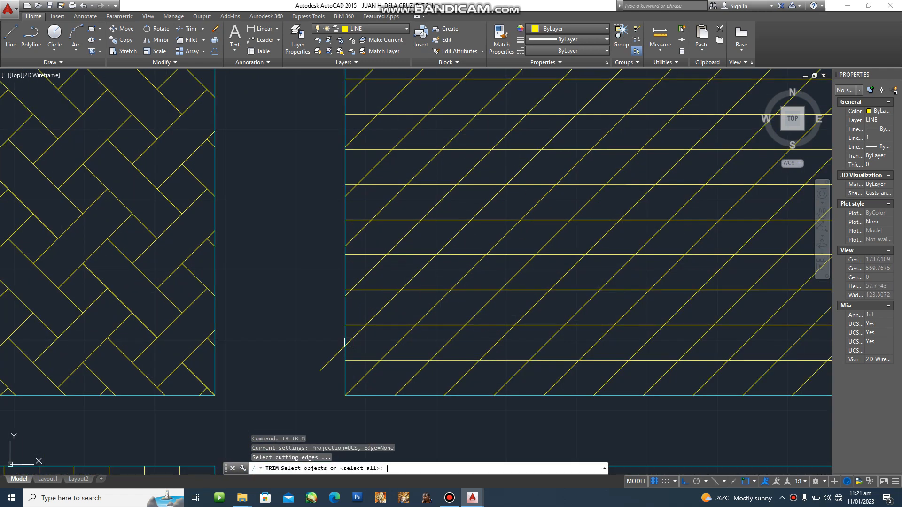
left_click(342, 324)
left_click(342, 335)
key("Return")
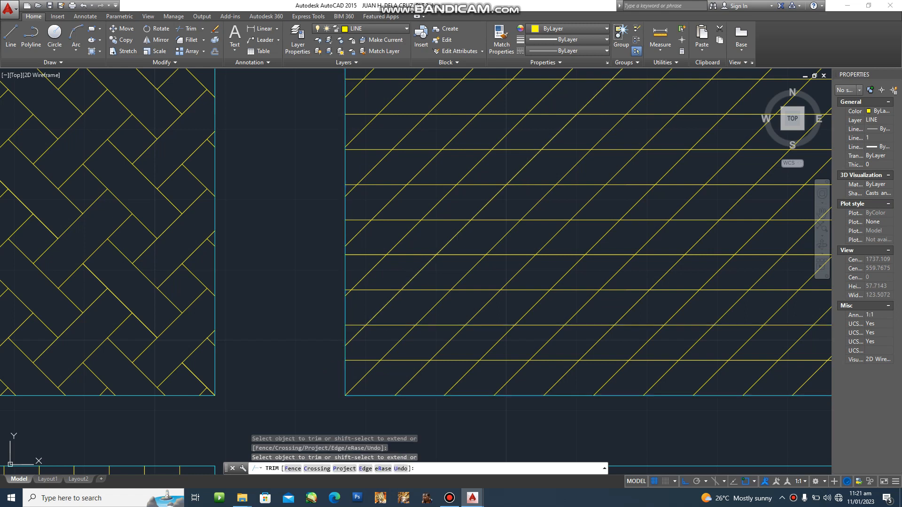
key("Escape")
scroll(350, 334, "down", 4)
- Examine the slanted weave in the upper-right square of PLATE 01.dwg as a reference, and return to the plate 2 drawing
mouse_move(472, 498)
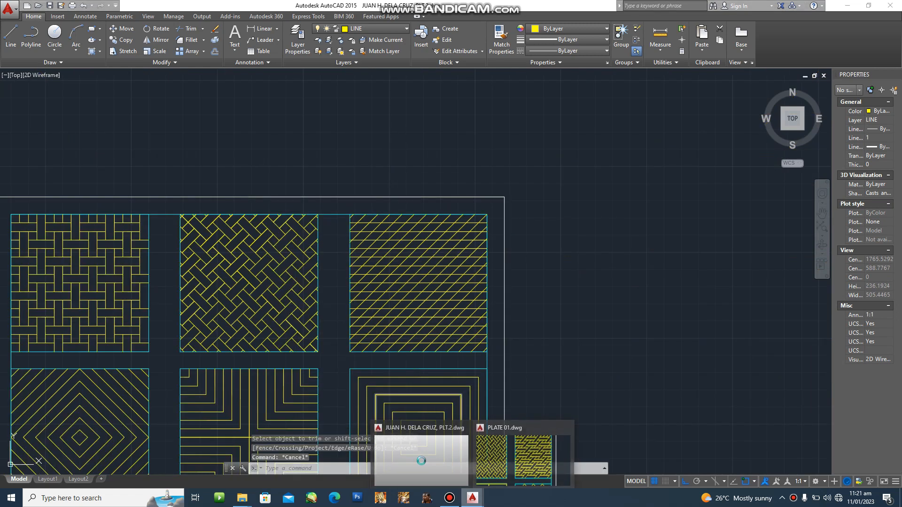
left_click(530, 451)
middle_click_drag(485, 154, 483, 165)
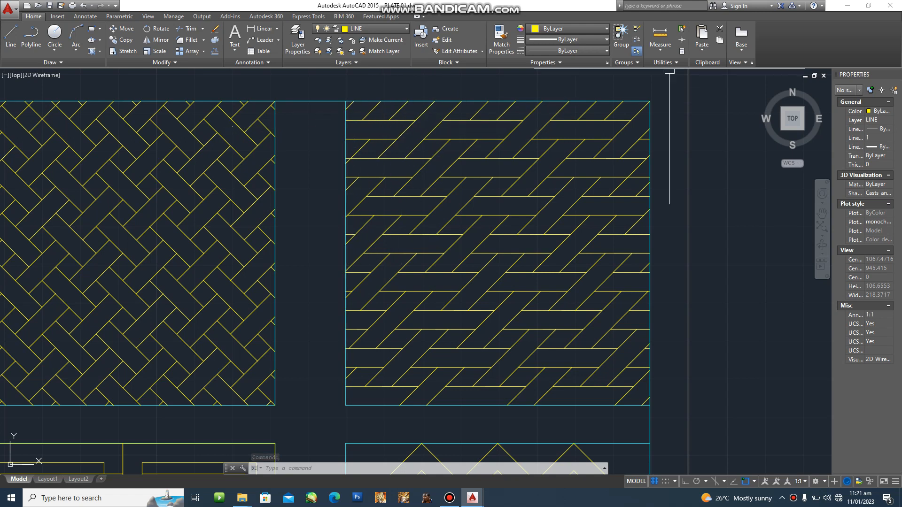
mouse_move(472, 498)
left_click(528, 465)
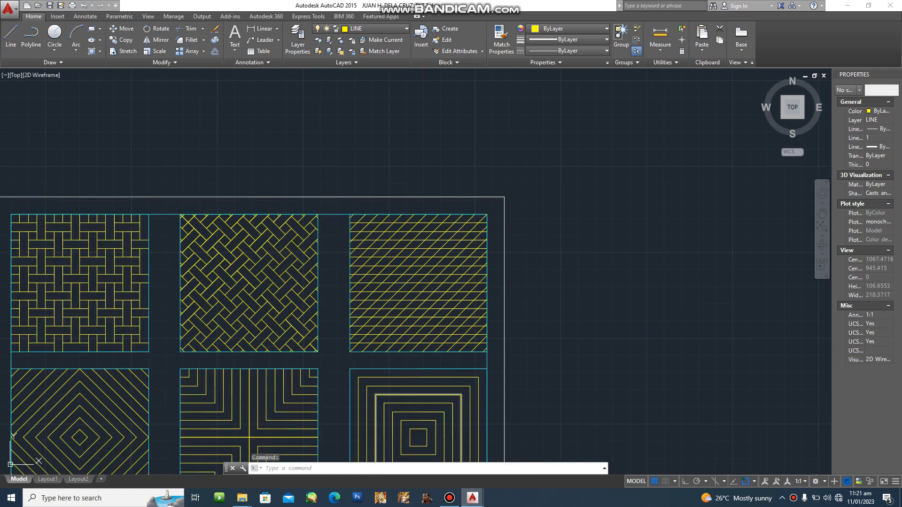
- Trim the first weave band at the upper-right square's top-left corner, using its border and all inner lines as cutting edges
scroll(377, 264, "up", 3)
scroll(310, 153, "up", 4)
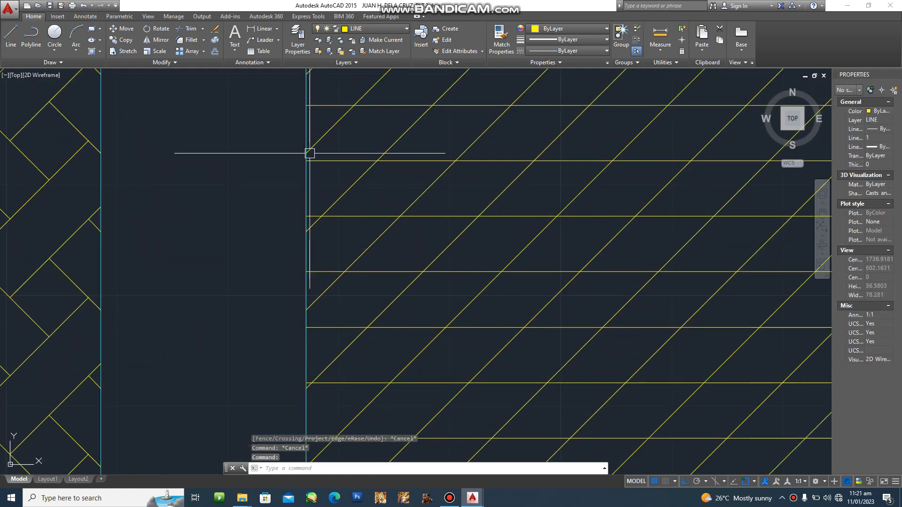
scroll(437, 133, "down", 4)
key("Escape")
type("tr")
key("Return")
scroll(477, 225, "down", 5)
scroll(554, 309, "up", 2)
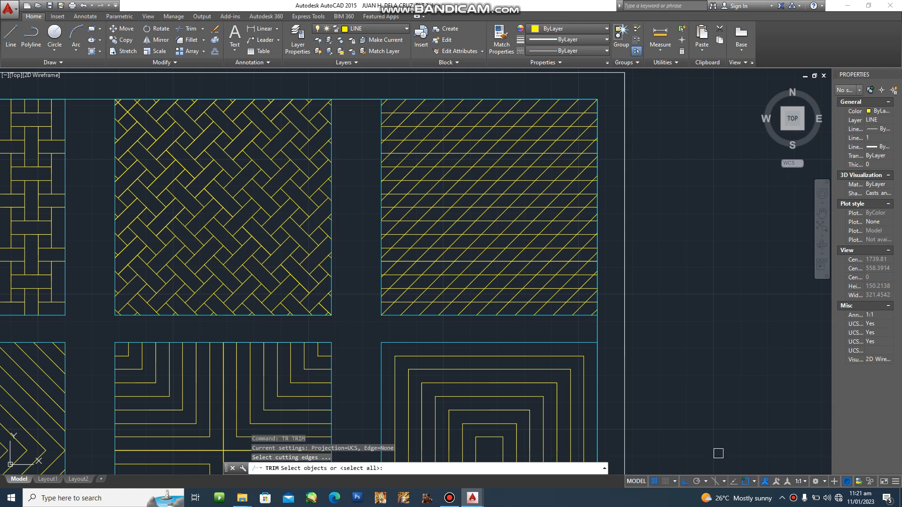
left_click(607, 323)
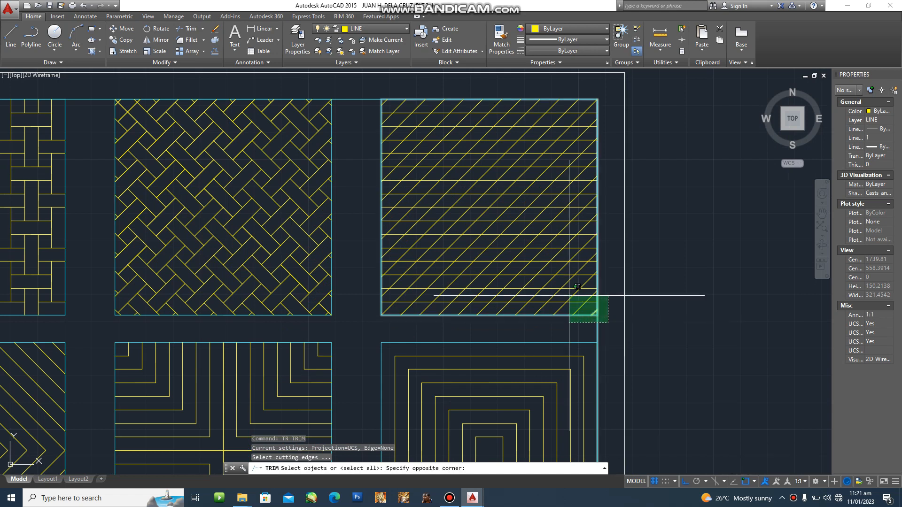
left_click(387, 113)
key("Return")
scroll(397, 111, "up", 5)
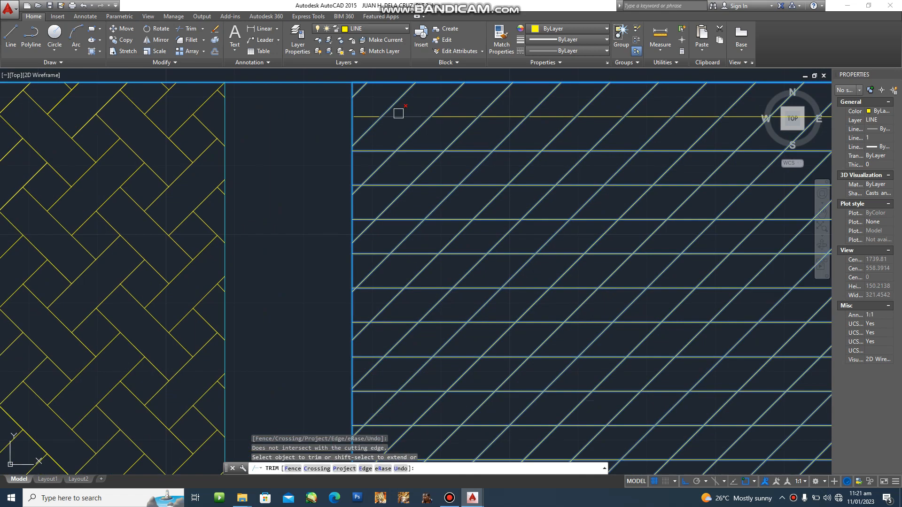
left_click(369, 174)
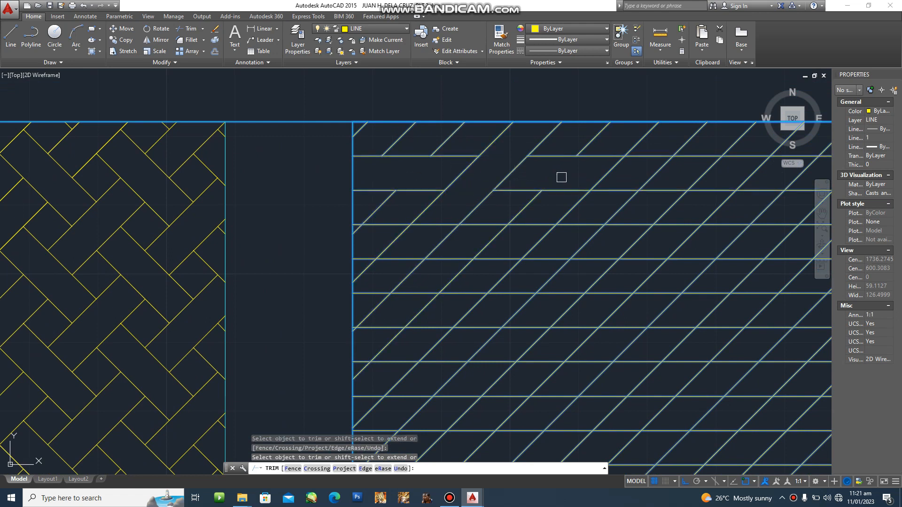
- Continue trimming the first weave band to the square's right border, opening the slanted strips and clearing diagonals between the top two horizontals
middle_click_drag(582, 178, 437, 208)
left_click(531, 184)
left_click(544, 186)
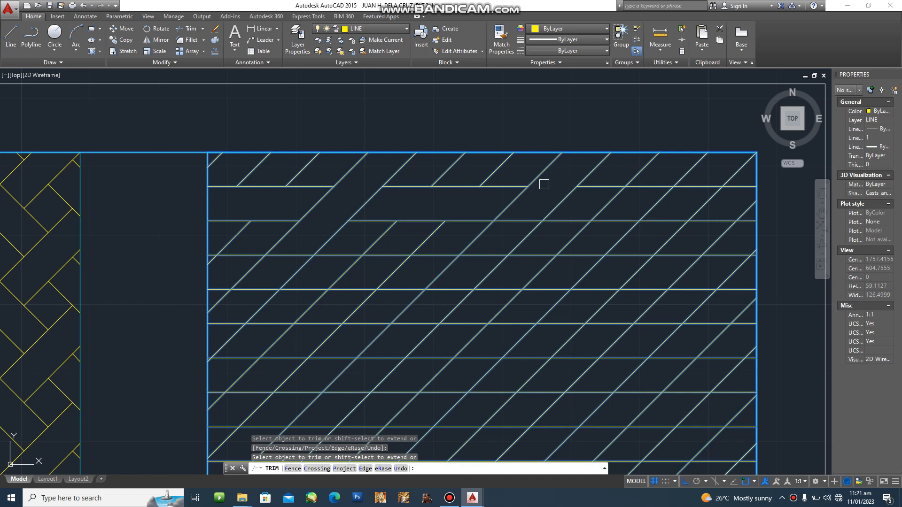
left_click(652, 203)
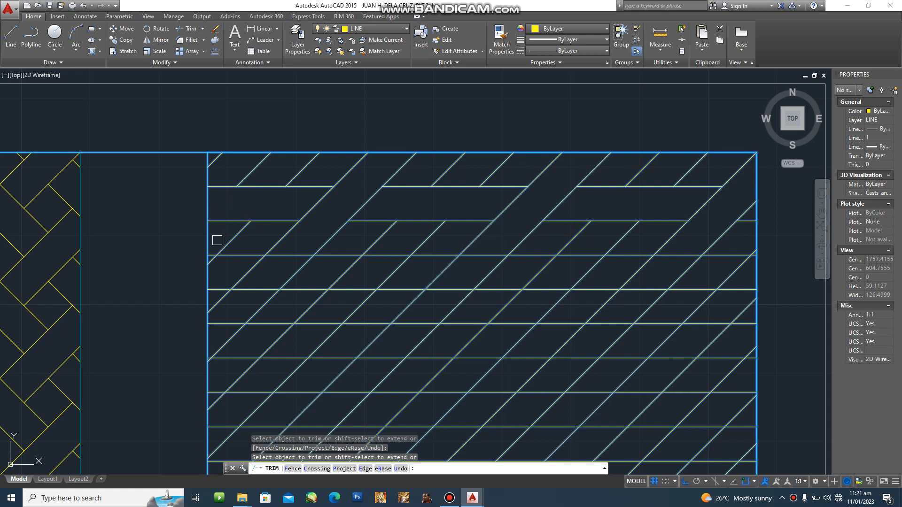
- Trim the second weave band between the third and fourth horizontals, from the left-border stub across the slanted strips
scroll(217, 239, "up", 2)
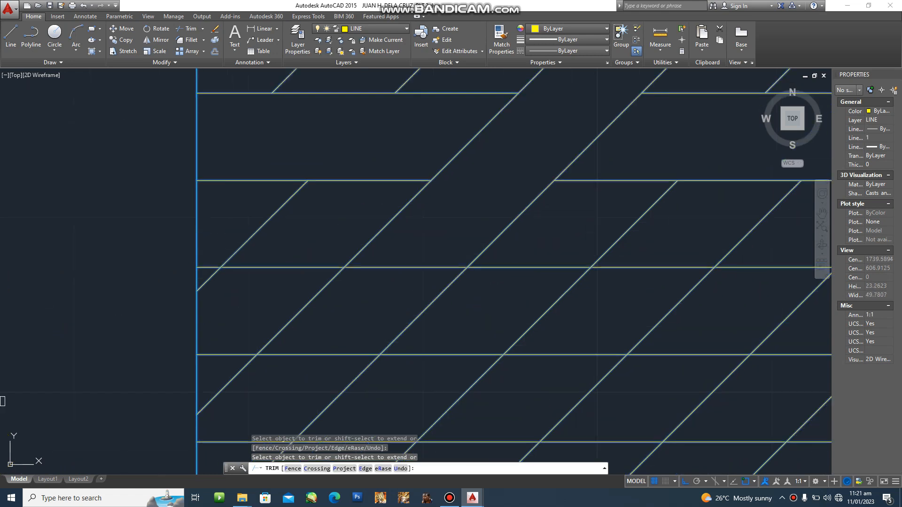
scroll(193, 265, "up", 1)
scroll(212, 263, "down", 3)
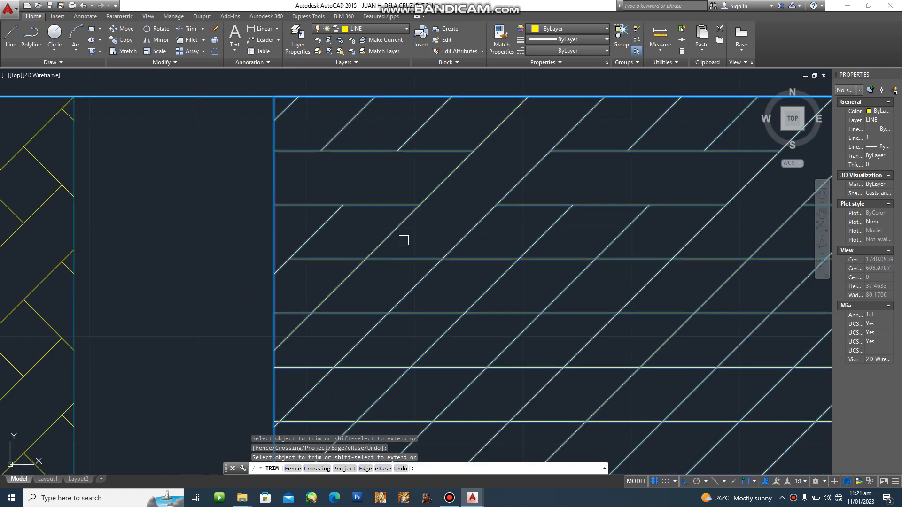
left_click(345, 290)
mouse_move(572, 310)
middle_mouse_down()
mouse_move(555, 298)
mouse_move(423, 297)
middle_mouse_up()
left_click(423, 297)
middle_click_drag(557, 298, 356, 312)
left_click(467, 285)
left_click(417, 341)
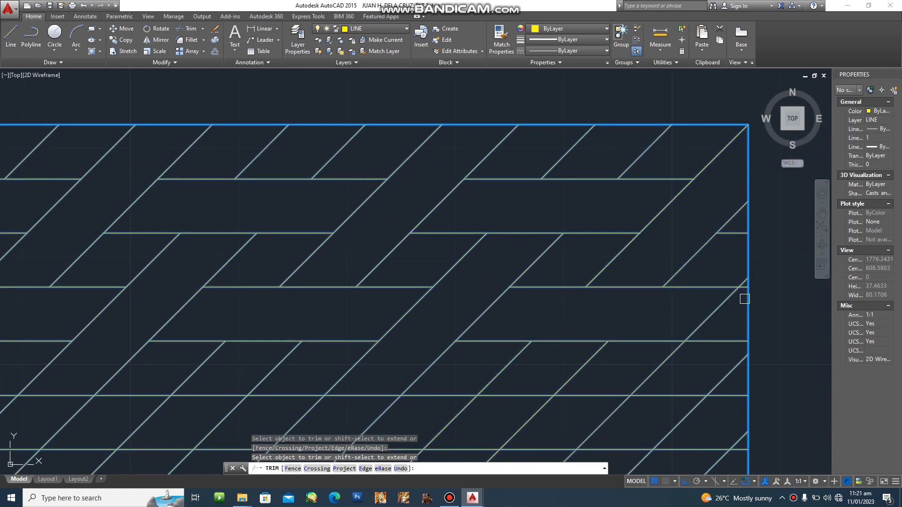
- Trim the leftover horizontal segments of the second weave band at the square's right border
scroll(744, 299, "up", 6)
scroll(665, 340, "down", 2)
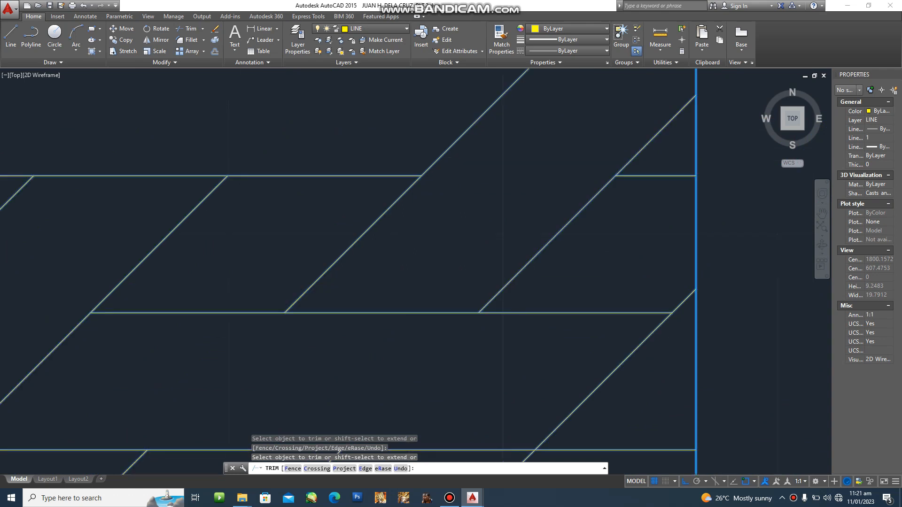
scroll(658, 359, "down", 10)
scroll(640, 396, "up", 4)
left_click(663, 345)
scroll(745, 312, "down", 4)
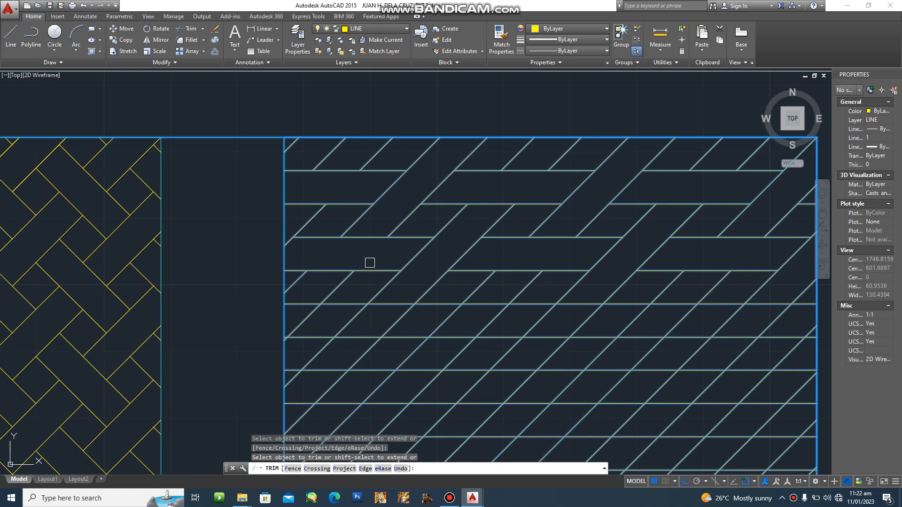
- Trim the diagonal segments between the fifth and sixth horizontals in the left part of the square
scroll(368, 261, "up", 4)
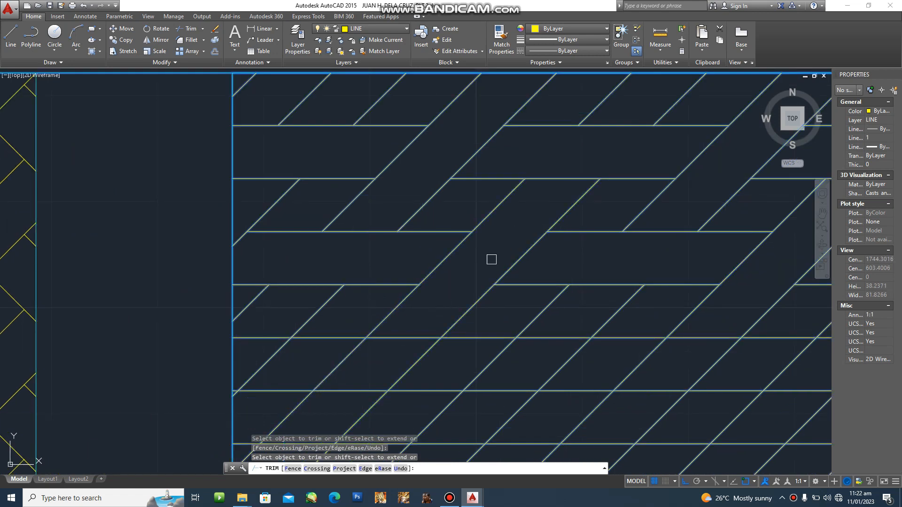
left_click(345, 358)
left_click(424, 365)
left_click(404, 365)
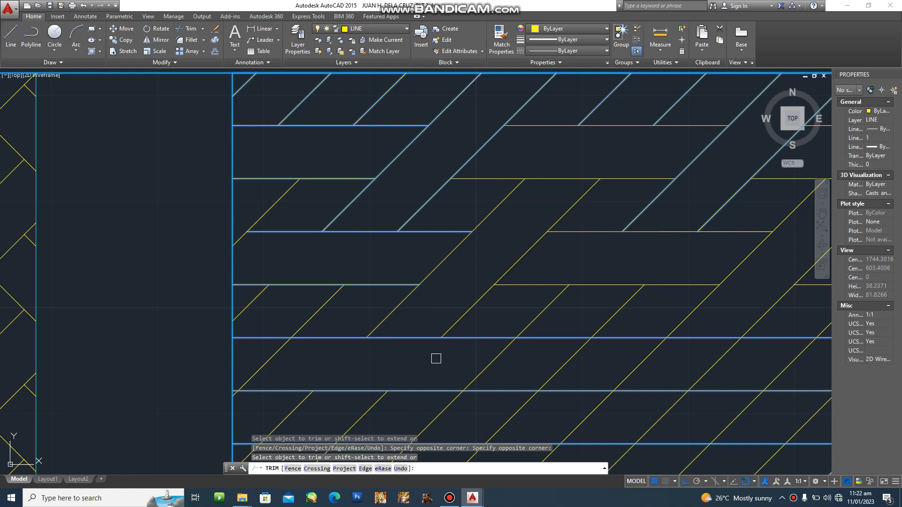
- Trim the fifth and sixth horizontals where they cross the slanted strip at the square's left border
left_click(250, 334)
scroll(245, 357, "up", 2)
scroll(230, 414, "up", 10)
left_click(221, 431)
scroll(381, 387, "down", 10)
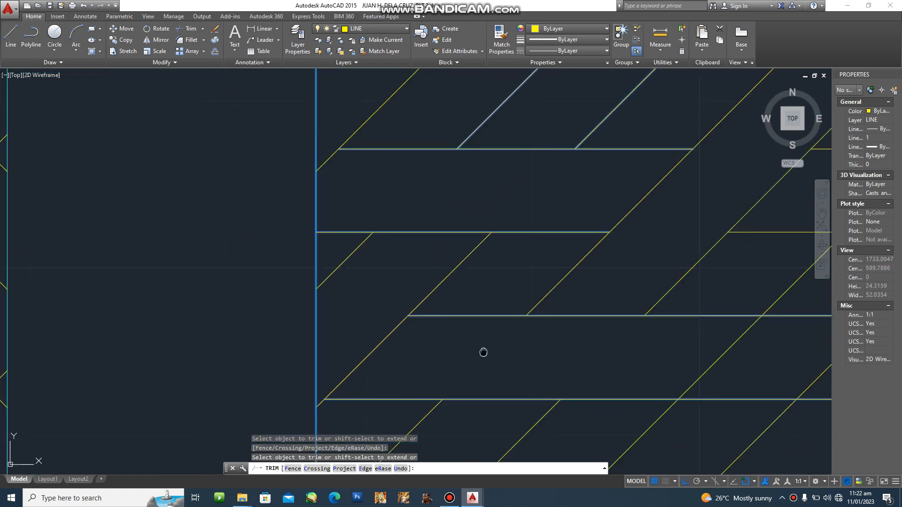
- Cut the fifth and sixth horizontals across the next slanted strip and trim the adjoining diagonal segment
middle_click_drag(483, 352, 213, 349)
left_click(540, 308)
left_click(483, 395)
scroll(538, 374, "down", 2)
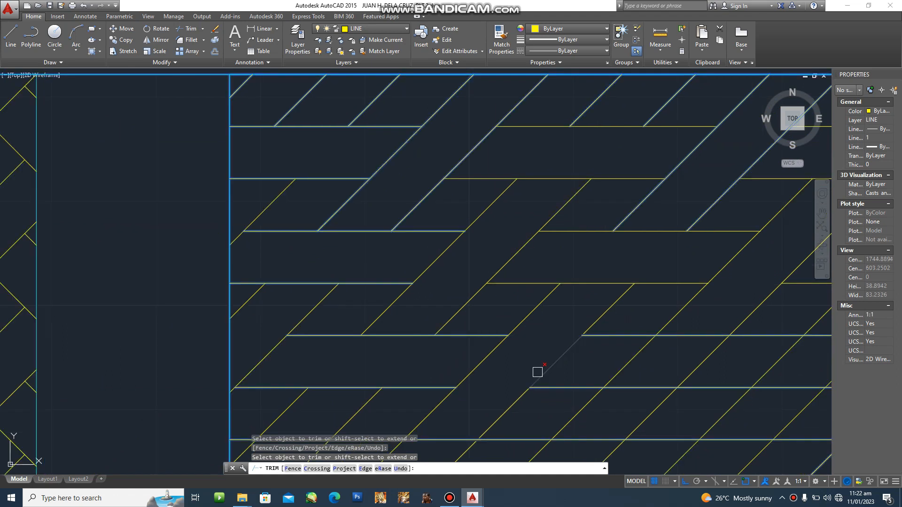
left_click(538, 371)
- Trim the rest of the third weave band toward the right border, clearing its diagonals and opening the remaining slanted strip
middle_click_drag(538, 372, 391, 371)
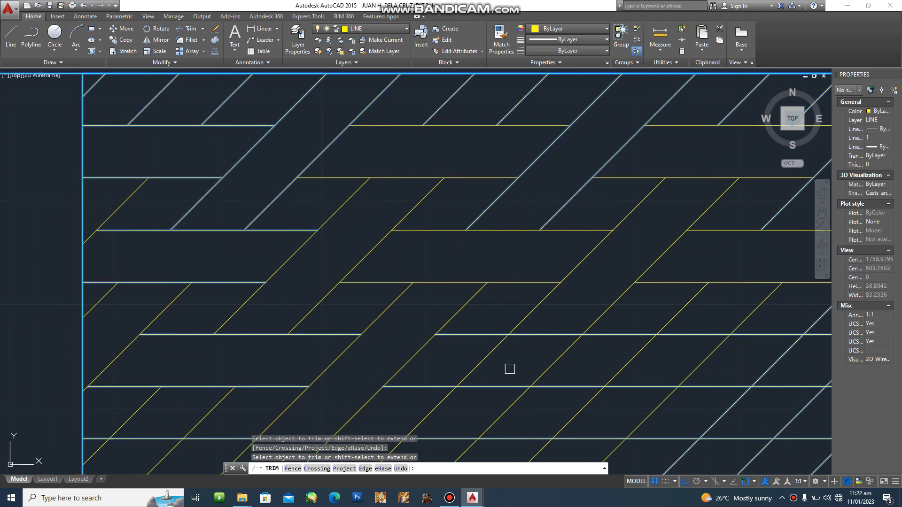
left_click(555, 359)
middle_click_drag(554, 359, 381, 356)
left_click(515, 334)
left_click(471, 384)
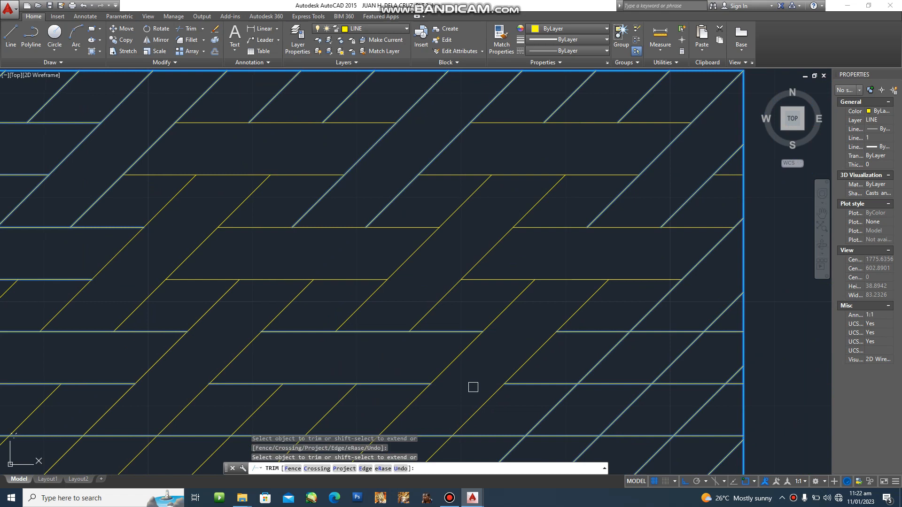
left_click(653, 361)
- Trim the seventh and eighth horizontals where they cross the slanted strip at the square's left border
mouse_move(657, 364)
middle_mouse_down()
mouse_move(511, 352)
mouse_move(563, 193)
middle_mouse_up()
scroll(608, 385, "up", 2)
scroll(564, 375, "down", 4)
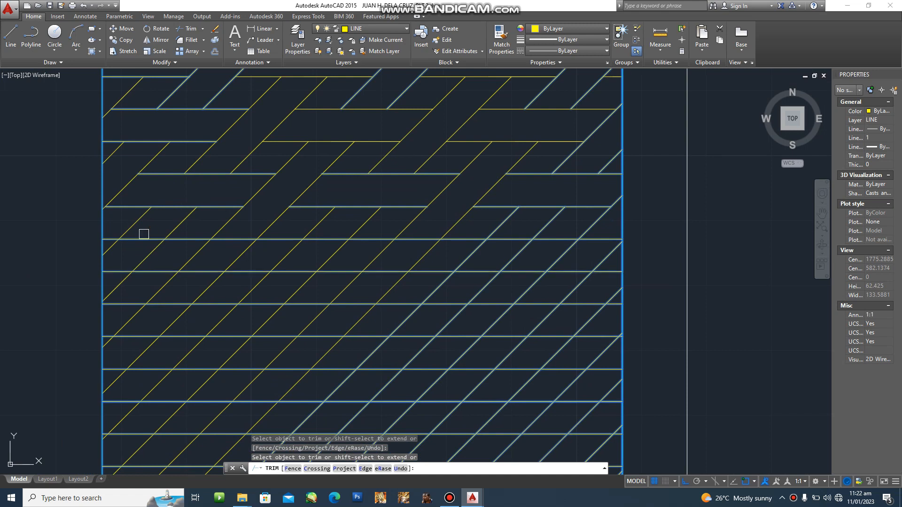
scroll(216, 265, "up", 3)
left_click(216, 265)
left_click(177, 317)
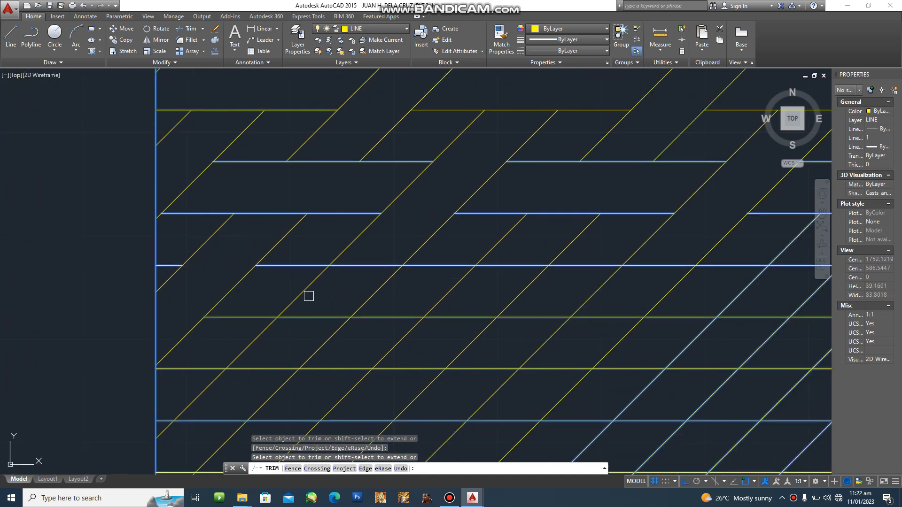
- Trim the diagonals between the seventh and eighth horizontals beside the first strip and cut both horizontals across the second slanted strip
middle_click_drag(376, 291, 265, 298)
left_click(393, 272)
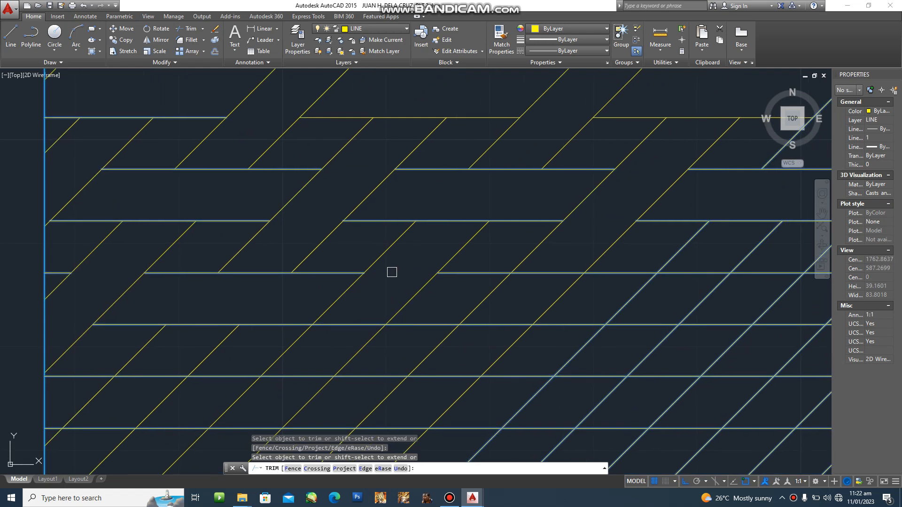
left_click(349, 319)
left_click(341, 327)
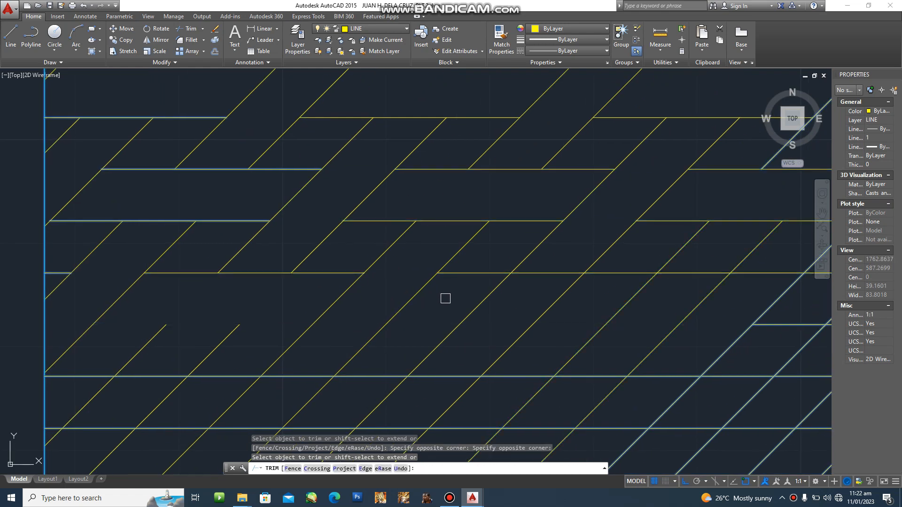
key("ctrl+z")
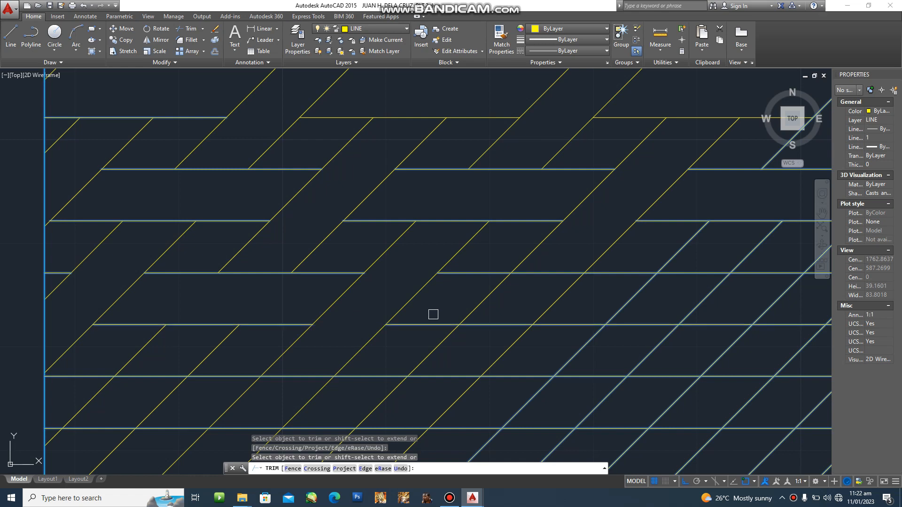
- Trim the rest of the fourth weave band to the right border, clearing its diagonals and opening the third slanted strip
middle_click_drag(433, 368, 413, 375)
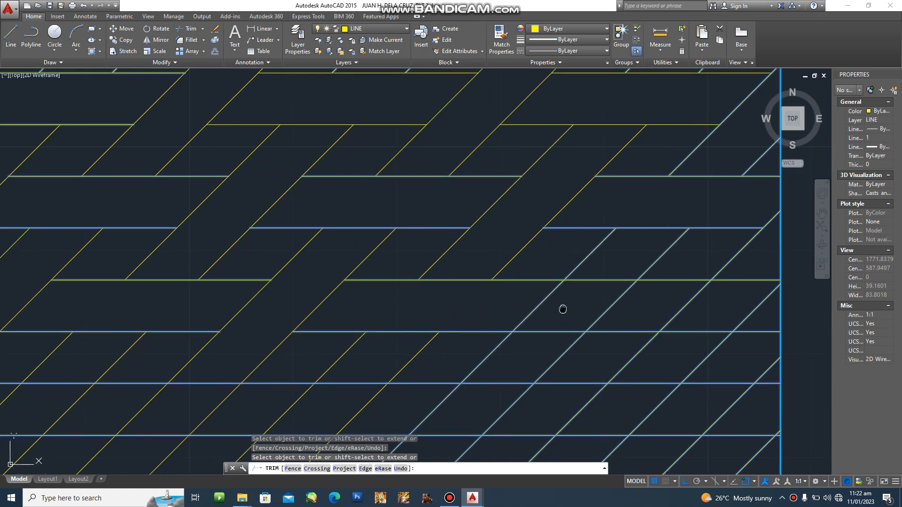
middle_click_drag(563, 309, 494, 310)
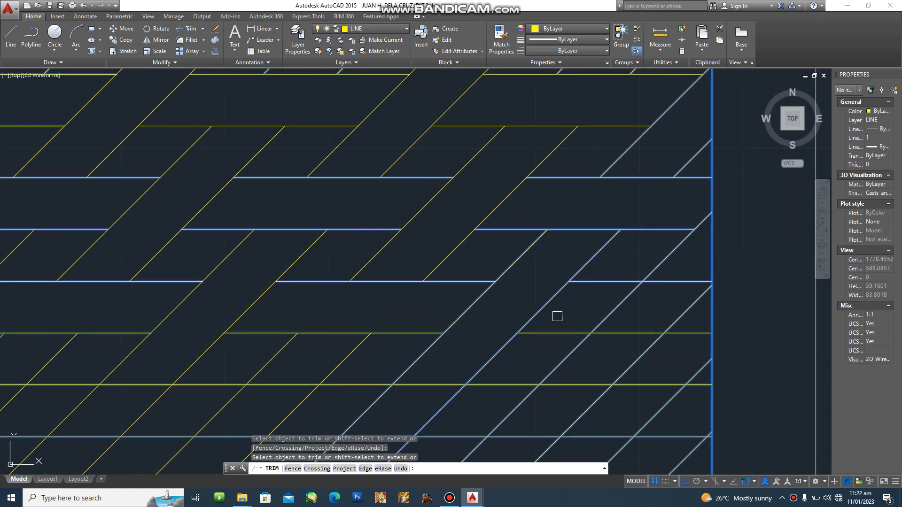
left_click(613, 308)
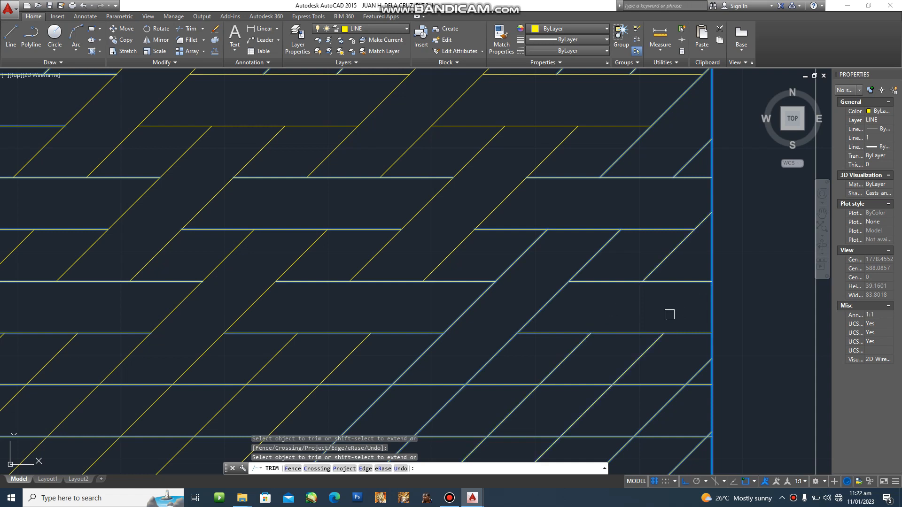
- Cut the ninth and tenth horizontals across the slanted strip near the left border and trim the adjoining diagonals between them
scroll(593, 325, "down", 2)
middle_click_drag(203, 357, 317, 310)
scroll(240, 336, "up", 2)
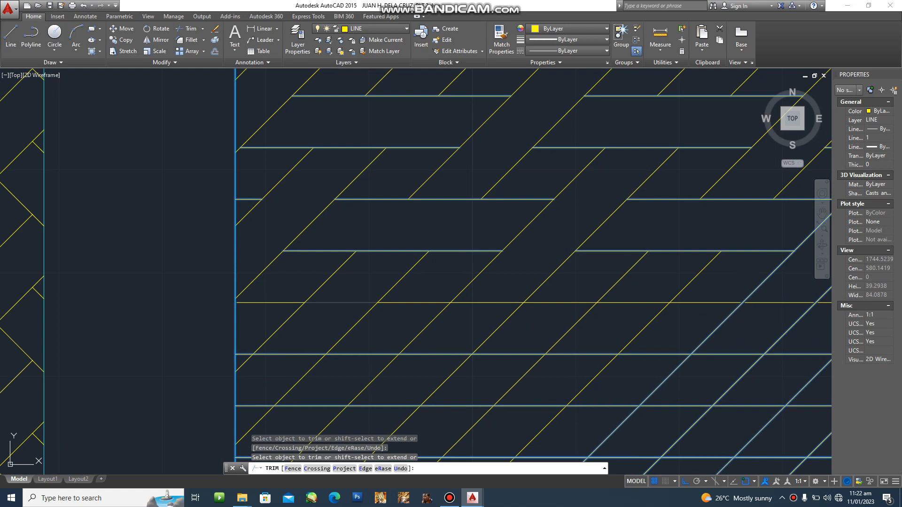
left_click(282, 354)
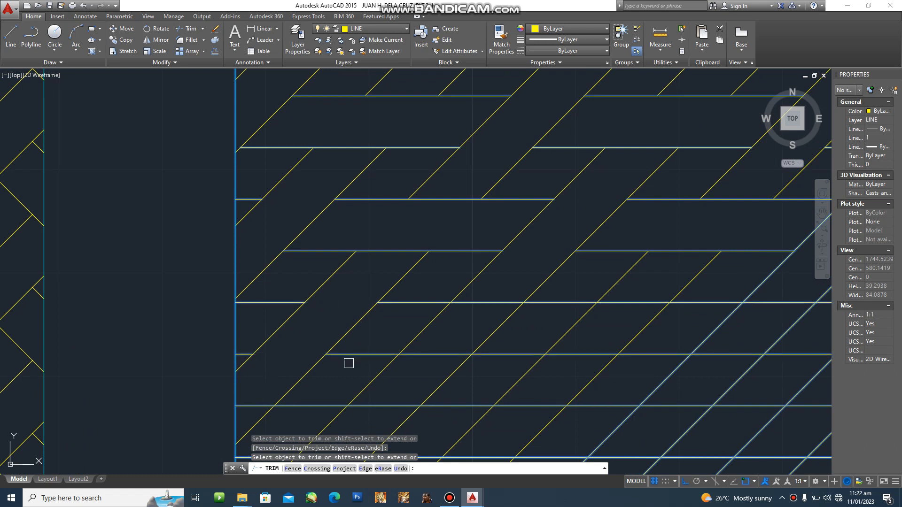
scroll(399, 300, "up", 2)
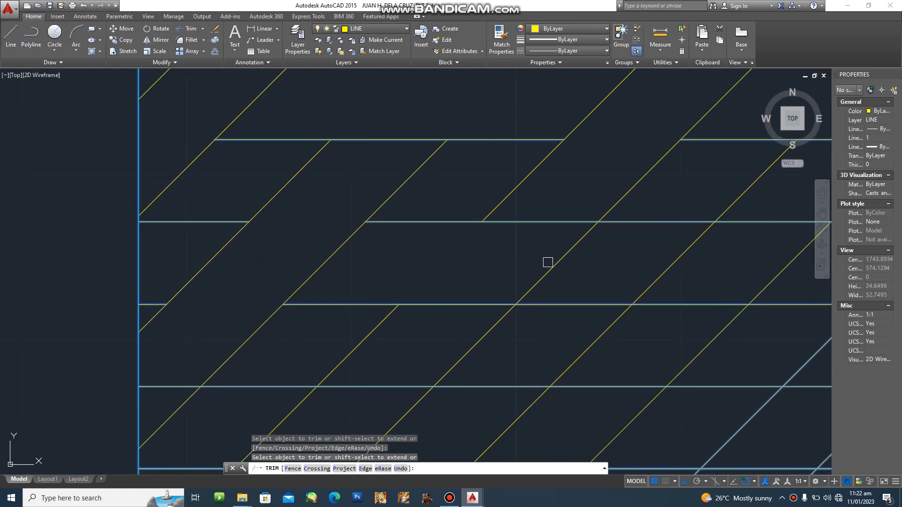
- Trim the diagonals between the ninth and tenth horizontals toward the right border and cut both horizontals across the remaining slanted strips
scroll(467, 302, "down", 6)
scroll(592, 283, "up", 4)
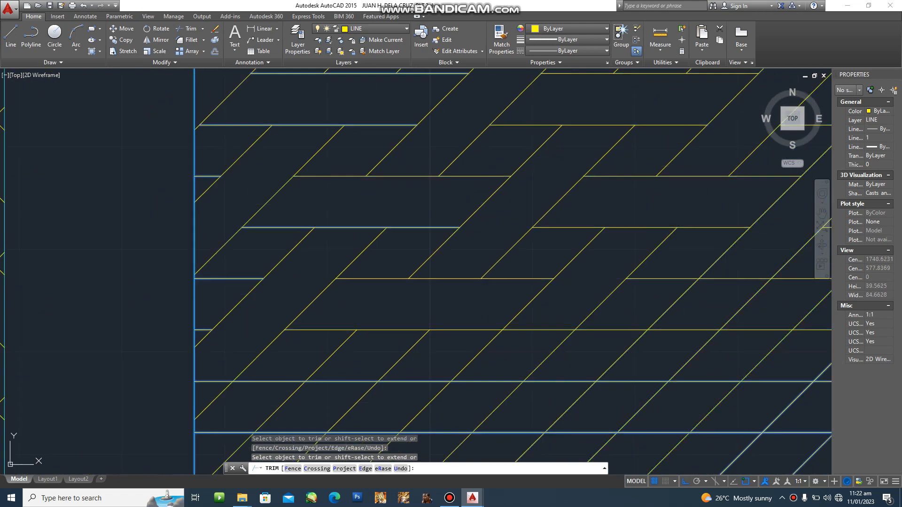
middle_click_drag(585, 317, 335, 317)
left_click(418, 310)
left_click(494, 305)
middle_click_drag(554, 299, 480, 304)
left_click(562, 284)
left_click(505, 334)
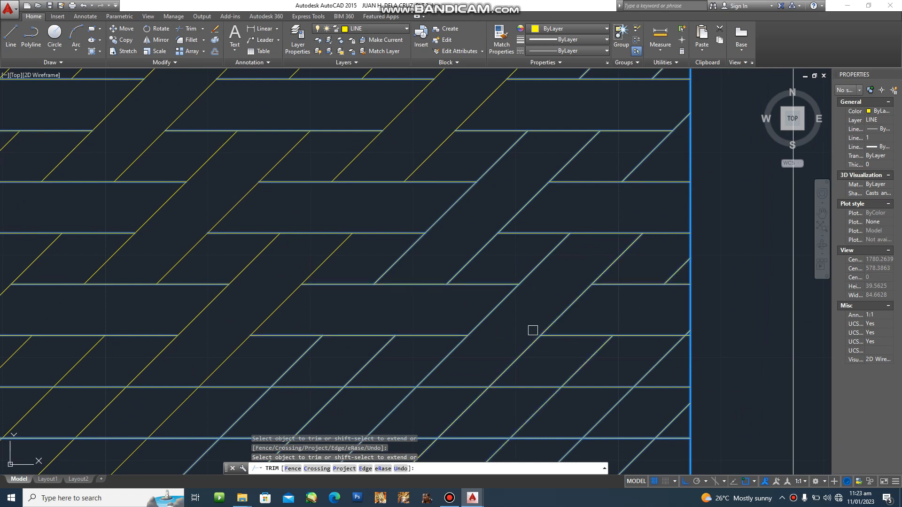
- Trim the small diagonal stub just above the tenth horizontal at the right border and undo the last mistaken trim
scroll(533, 330, "down", 2)
scroll(622, 324, "up", 5)
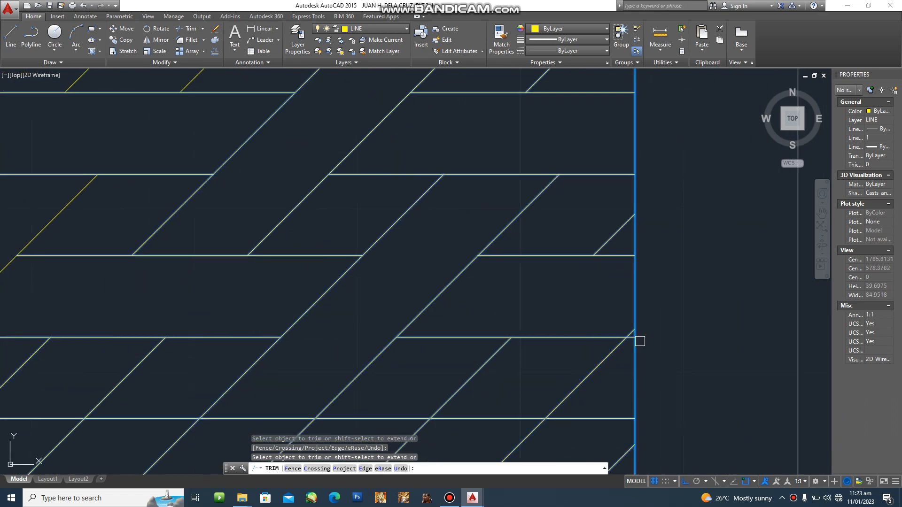
scroll(484, 347, "down", 3)
scroll(479, 352, "down", 4)
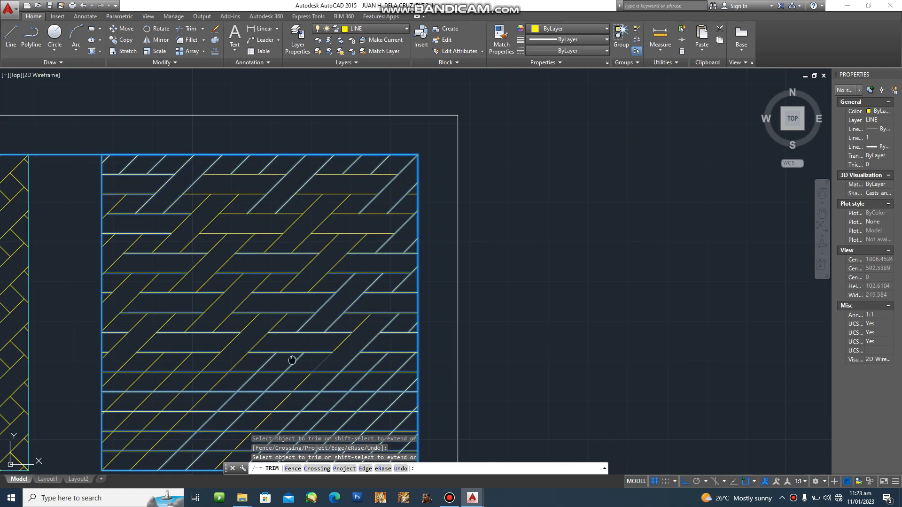
scroll(262, 285, "up", 4)
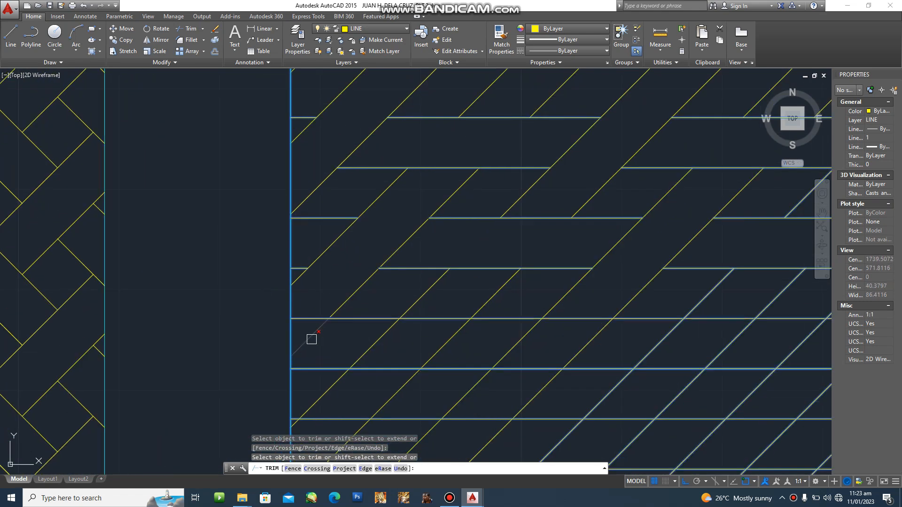
key("ctrl+z")
scroll(330, 338, "down", 6)
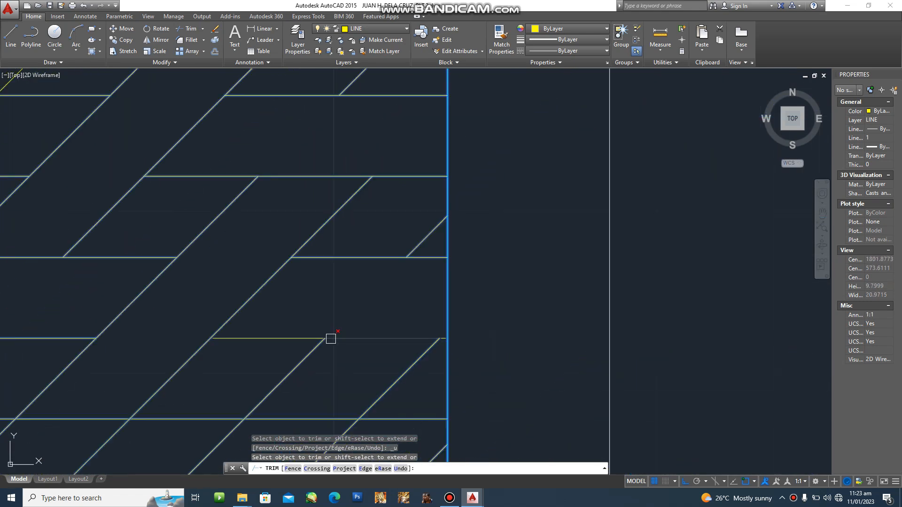
scroll(95, 313, "up", 2)
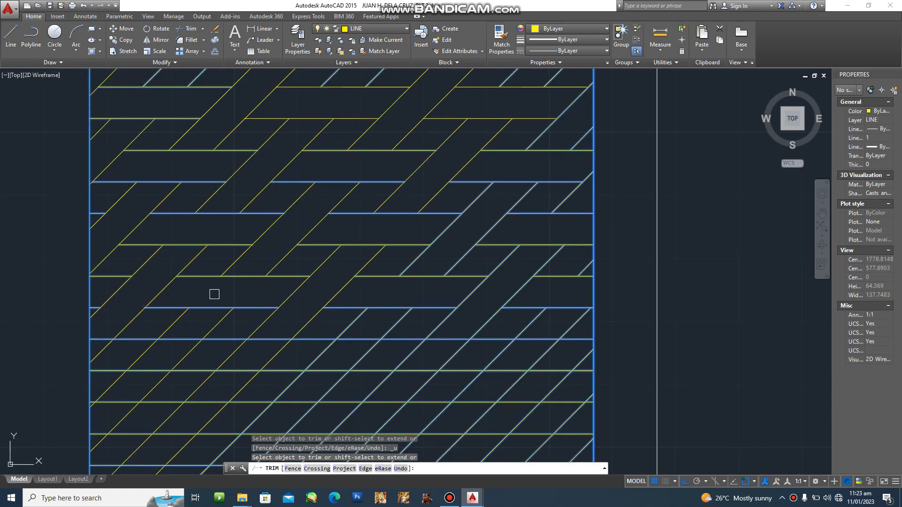
- Cut the eleventh and twelfth horizontals across the strip near the left border and trim the diagonals in the neighbouring blocks
left_click(151, 372)
scroll(133, 371, "up", 2)
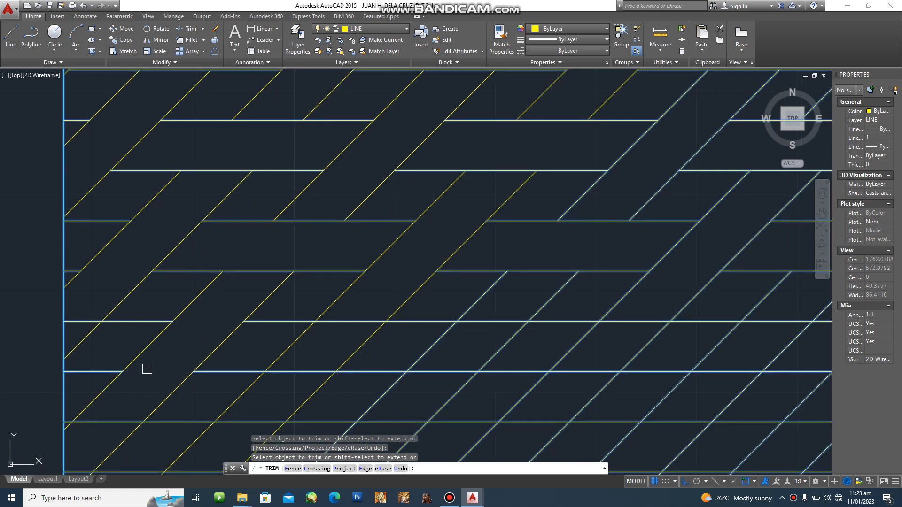
left_click(331, 317)
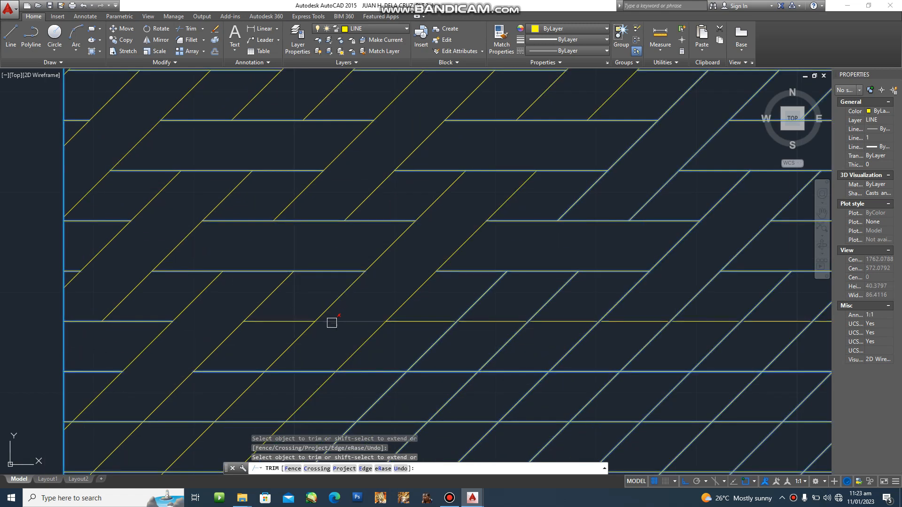
left_click(366, 346)
- Open the remaining slanted strips through the eleventh and twelfth horizontals and clear the diagonals between them toward the right border
middle_click_drag(408, 342, 251, 318)
left_click(333, 299)
left_click(285, 348)
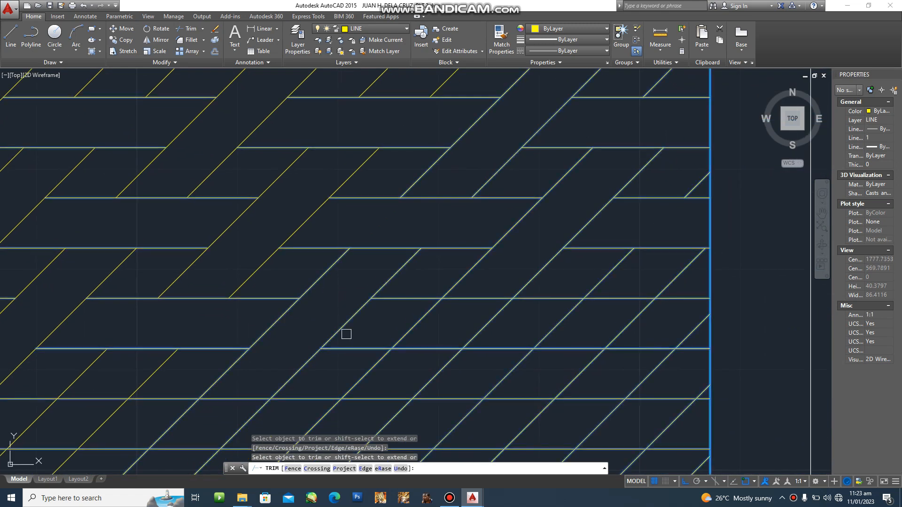
left_click(420, 319)
left_click(495, 316)
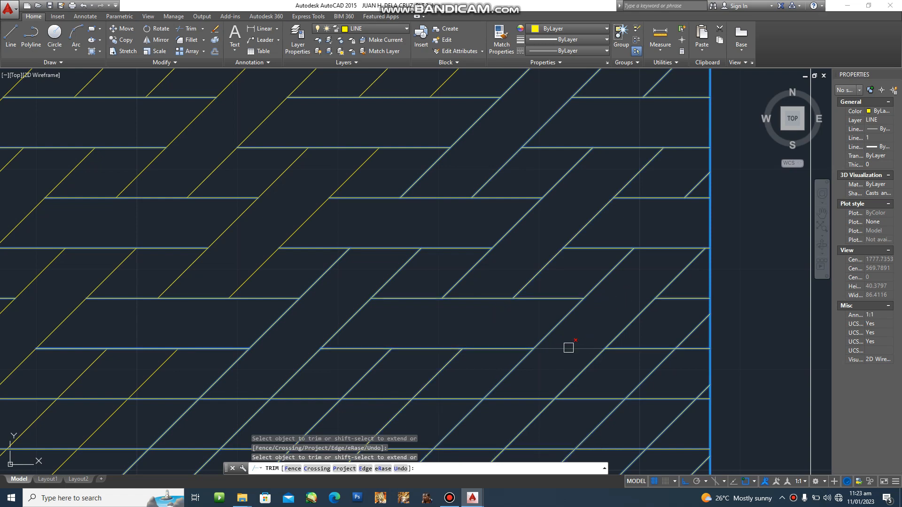
scroll(656, 344, "down", 4)
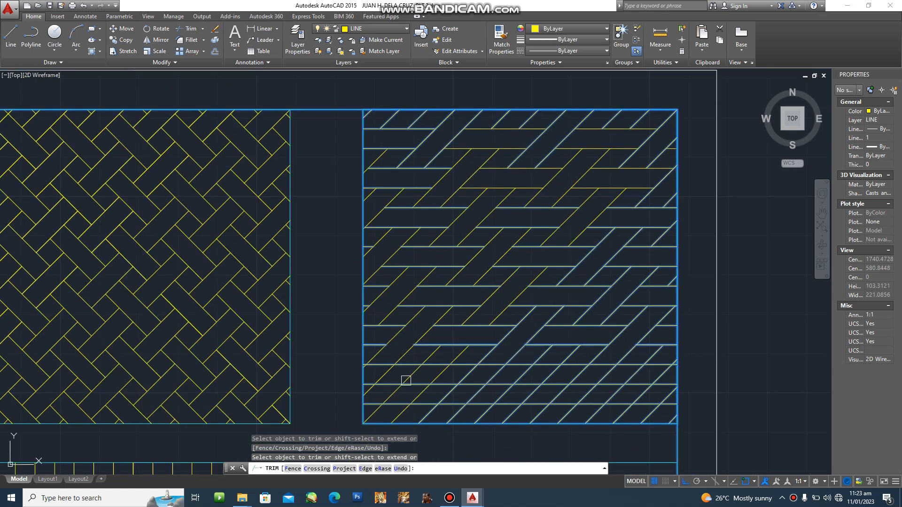
- Trim the diagonal segments between the thirteenth and fourteenth horizontals beside the square's left border, including the small corner piece
scroll(406, 381, "up", 2)
scroll(376, 372, "up", 4)
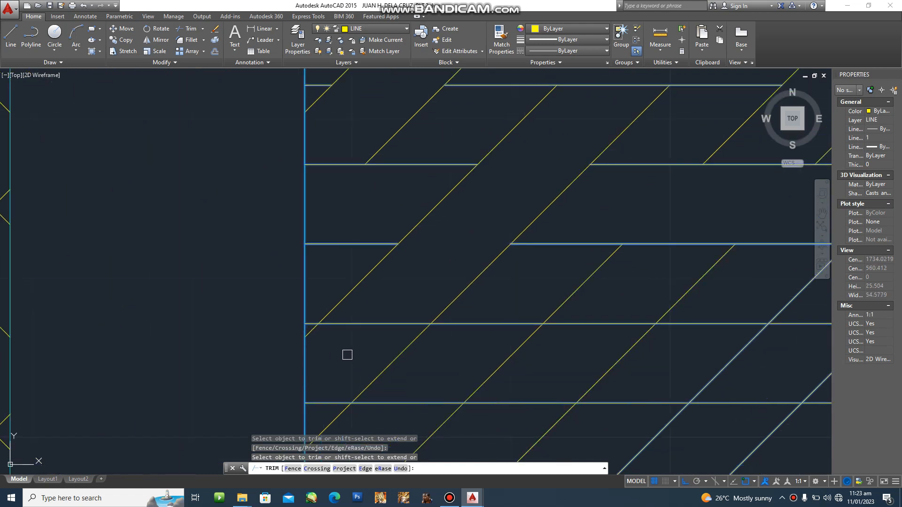
scroll(364, 357, "down", 3)
scroll(349, 347, "up", 5)
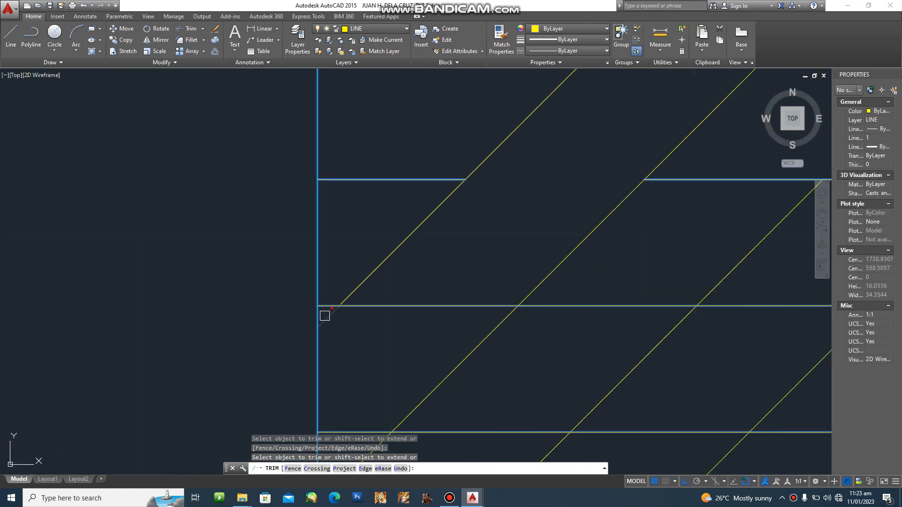
scroll(498, 342, "down", 5)
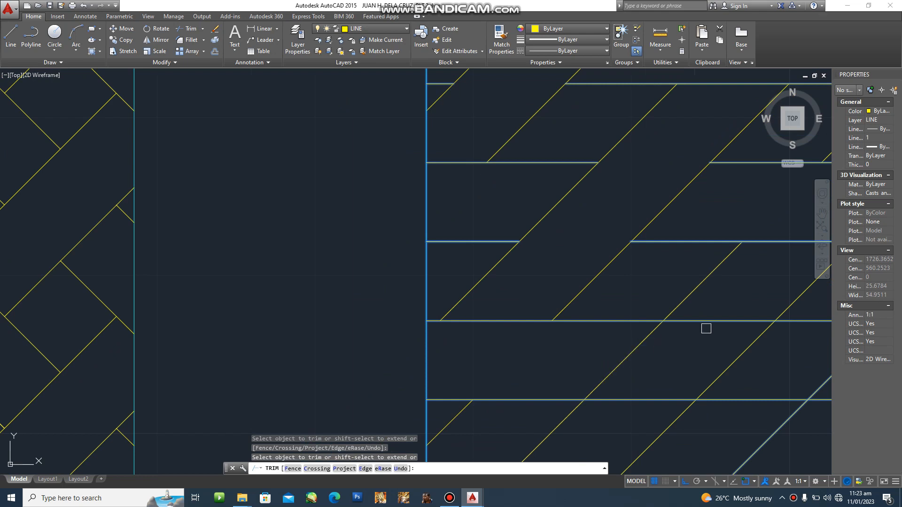
- Cut the thirteenth and fourteenth horizontals across the slanted strips and trim the diagonals between them up to the right border
scroll(636, 402, "up", 4)
middle_click_drag(323, 368, 260, 363)
left_click(392, 355)
left_click(514, 348)
scroll(539, 351, "down", 3)
scroll(559, 357, "down", 4)
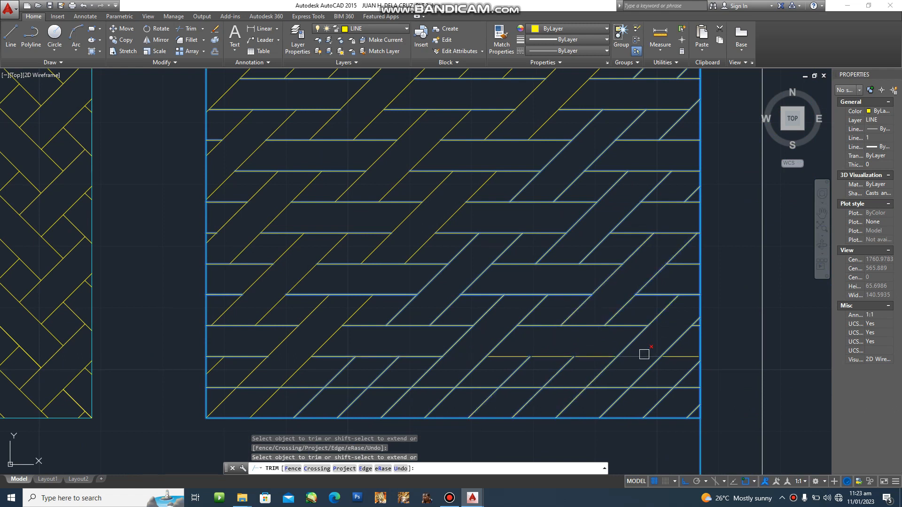
scroll(708, 336, "up", 2)
middle_click_drag(695, 352, 702, 307)
- Trim the diagonals below the fifteenth horizontal in the left and middle blocks and cut that horizontal across the strip between them
middle_click_drag(333, 323, 588, 291)
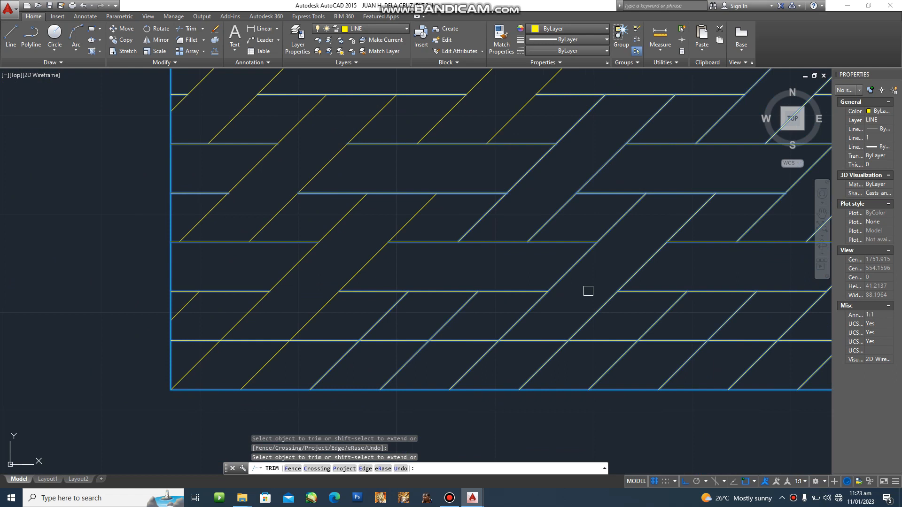
middle_click_drag(202, 312, 251, 304)
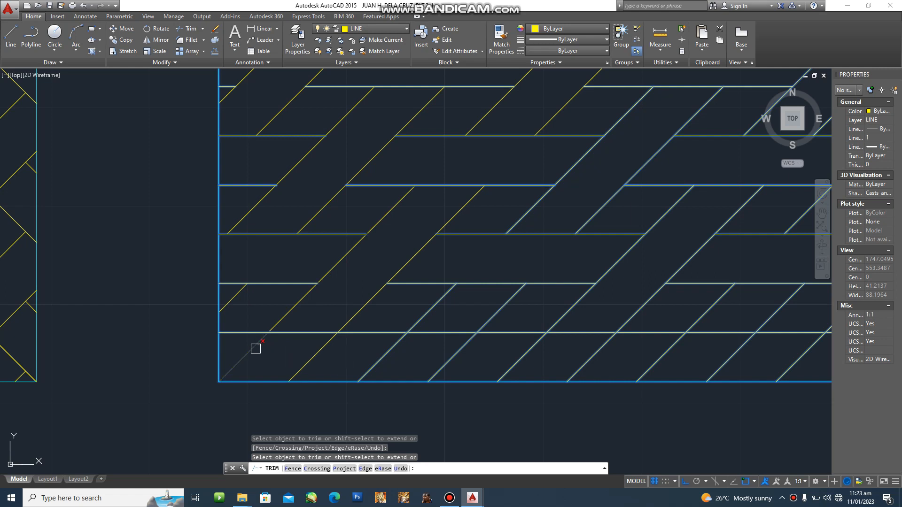
left_click(439, 332)
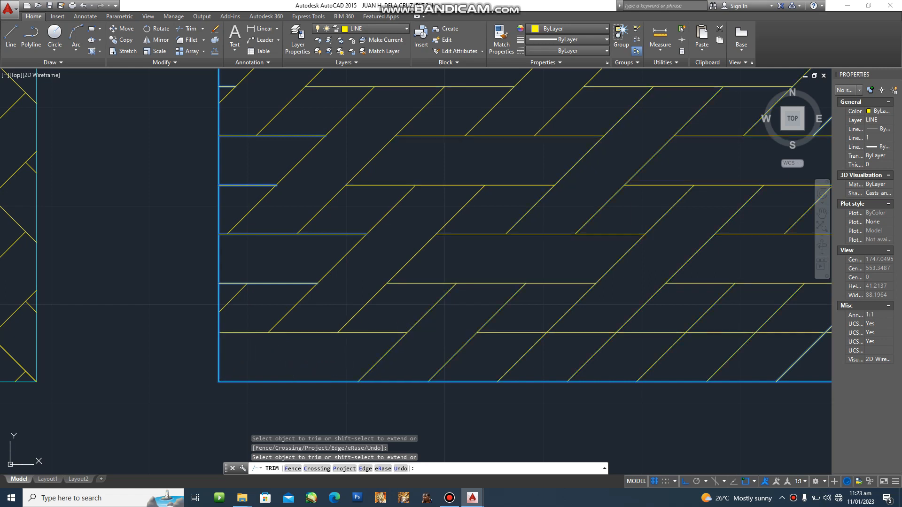
left_click(540, 350)
left_click(522, 352)
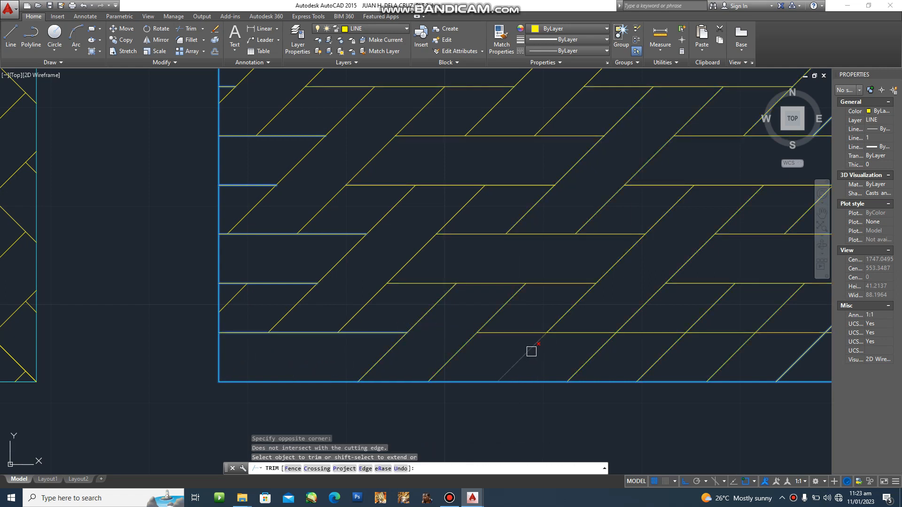
left_click(594, 354)
- Finish the bottom weave band by trimming the remaining diagonals and the fifteenth horizontal at the strips near the right border
mouse_move(594, 352)
middle_mouse_down()
mouse_move(395, 346)
mouse_move(327, 327)
middle_mouse_up()
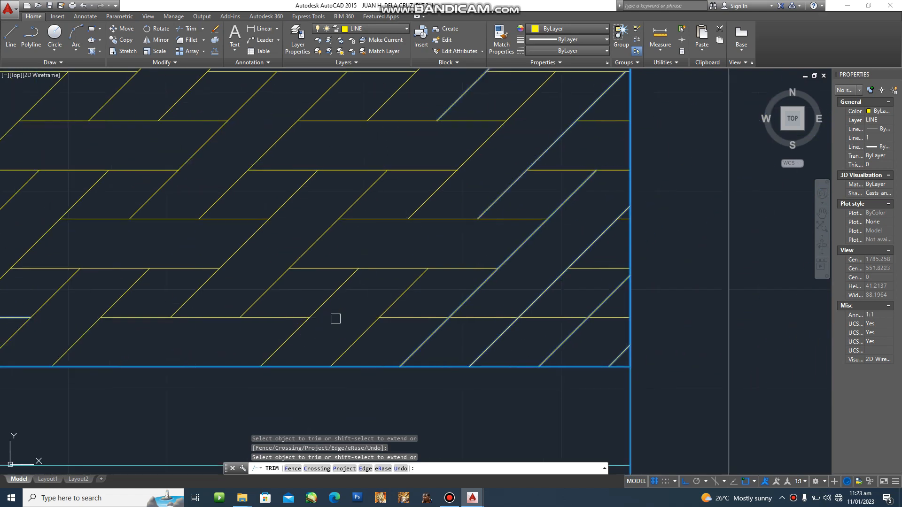
left_click(472, 317)
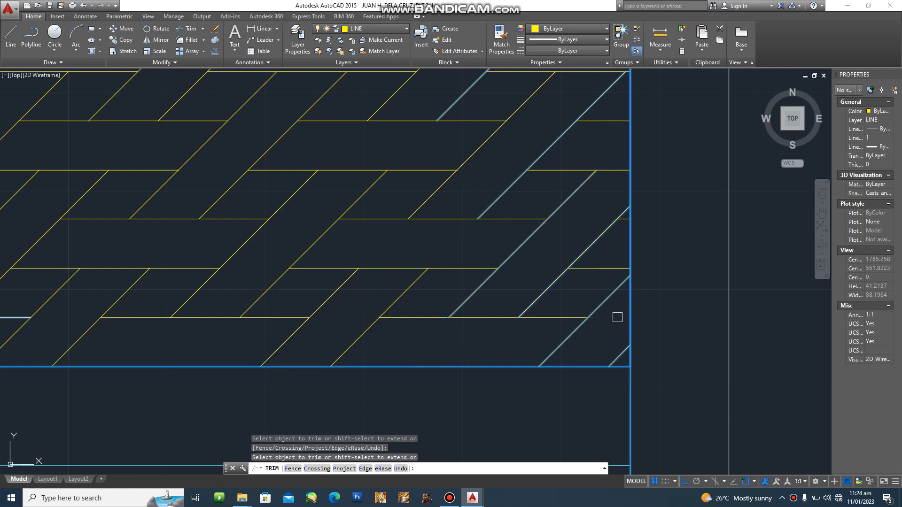
scroll(770, 393, "down", 2)
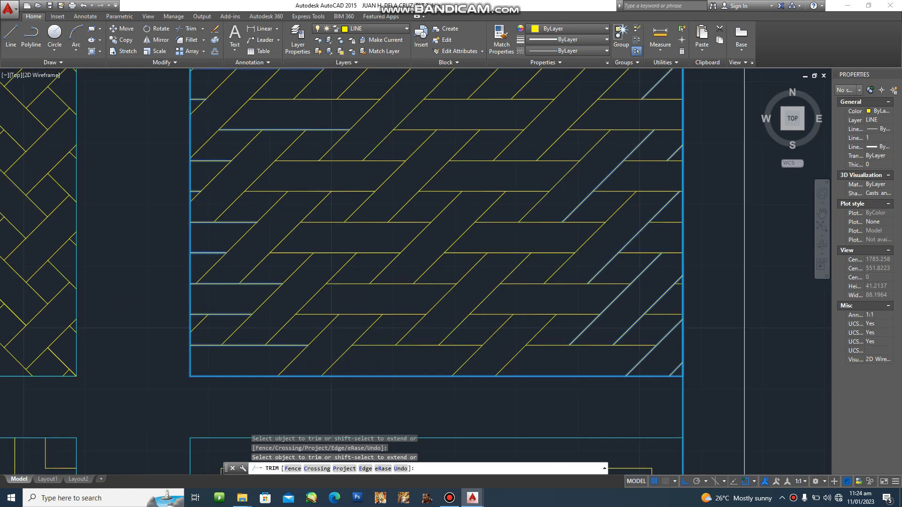
scroll(656, 303, "down", 4)
key("Escape")
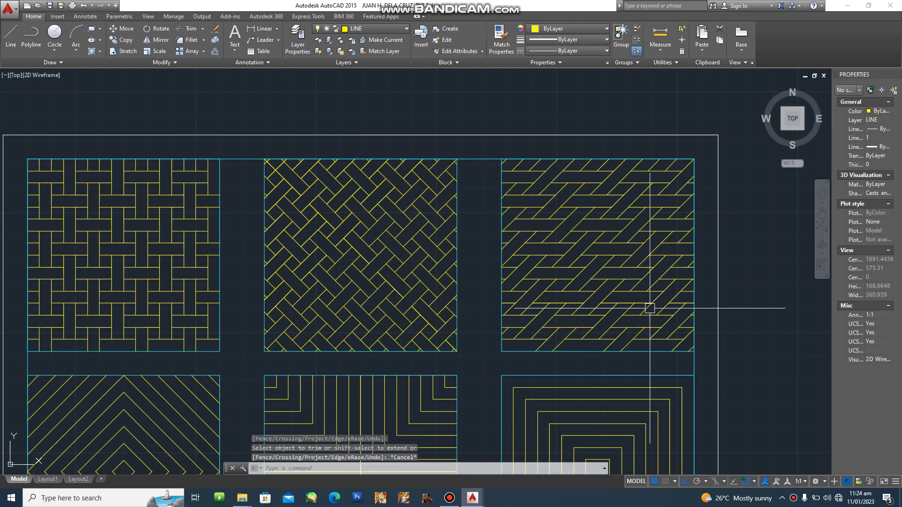
- Switch to the PLATE 01.dwg drawing and examine the reference line patterns in its bottom row
middle_click_drag(570, 308, 597, 253)
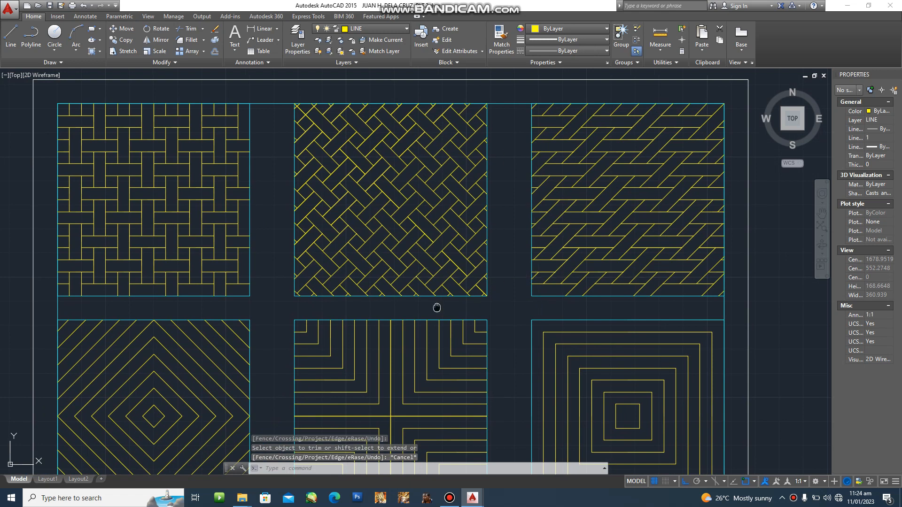
middle_click_drag(436, 308, 513, 226)
mouse_move(129, 342)
middle_mouse_down()
mouse_move(151, 342)
mouse_move(324, 257)
middle_mouse_up()
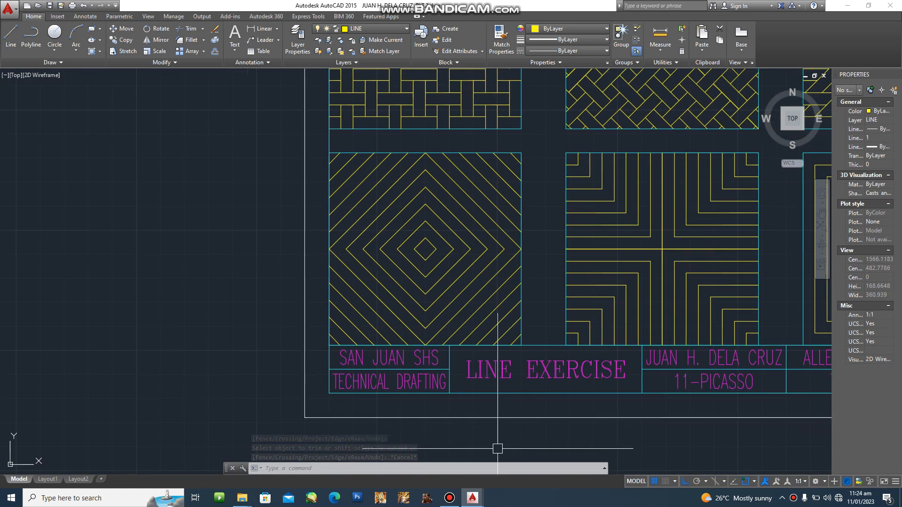
mouse_move(472, 498)
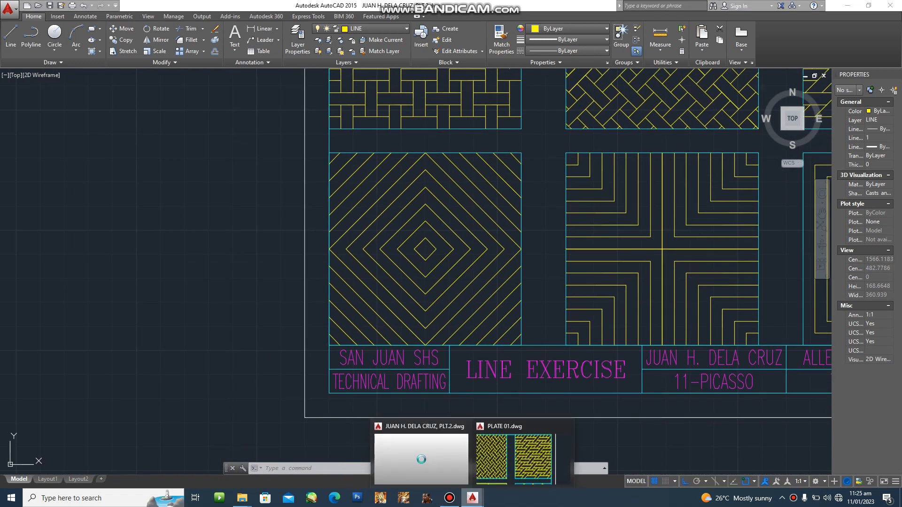
left_click(502, 461)
scroll(354, 382, "down", 4)
middle_click_drag(357, 382, 550, 260)
middle_click_drag(238, 375, 388, 296)
middle_click_drag(456, 284, 282, 267)
scroll(359, 332, "up", 4)
scroll(275, 216, "down", 4)
scroll(277, 215, "up", 4)
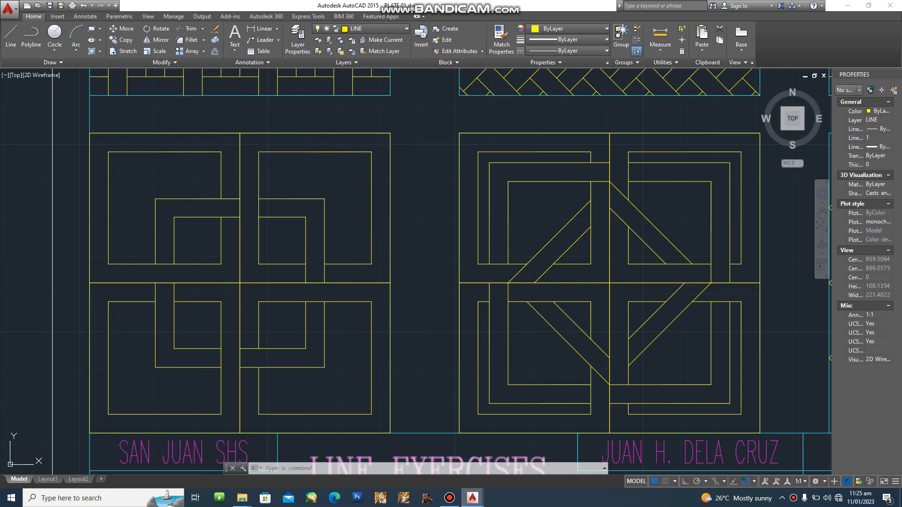
- Return to the plate 2 drawing and erase all the concentric diamond polylines from the lower-left square
mouse_move(472, 497)
left_click(416, 451)
scroll(496, 306, "up", 2)
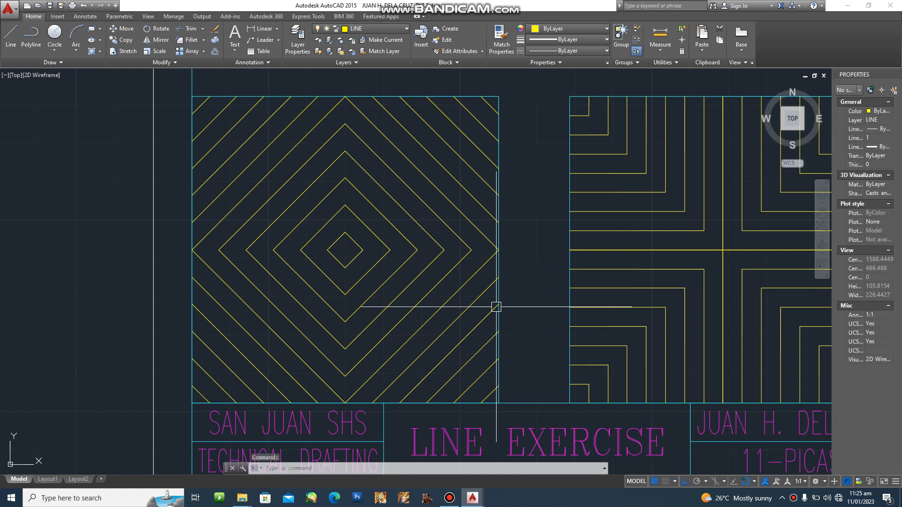
scroll(499, 393, "up", 2)
scroll(479, 402, "up", 2)
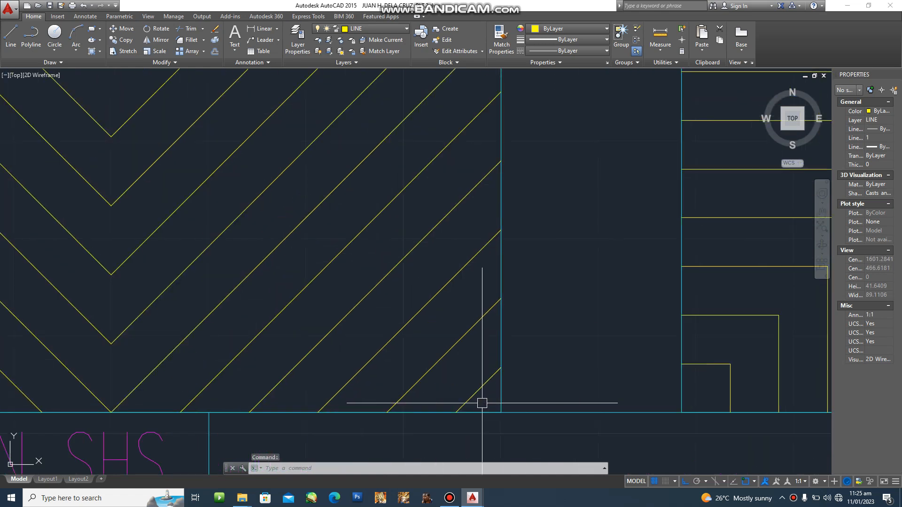
left_click(482, 402)
scroll(282, 225, "down", 4)
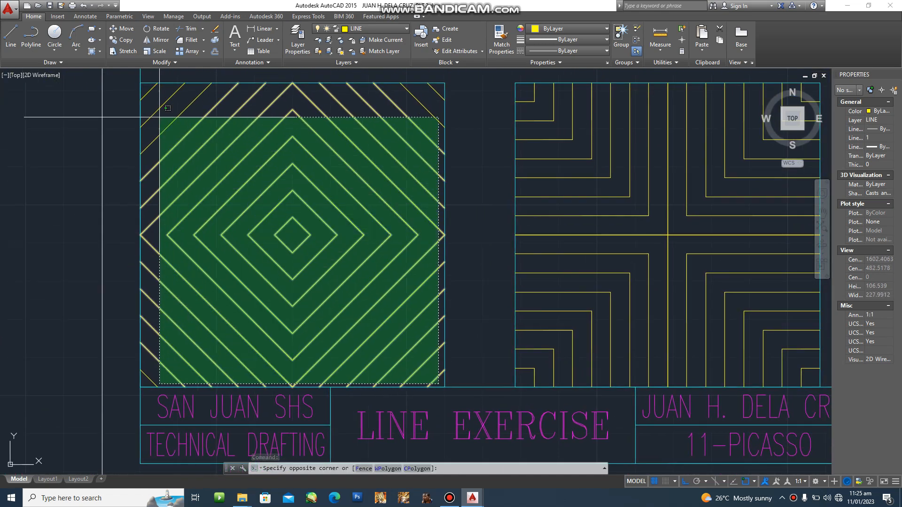
left_click(140, 88)
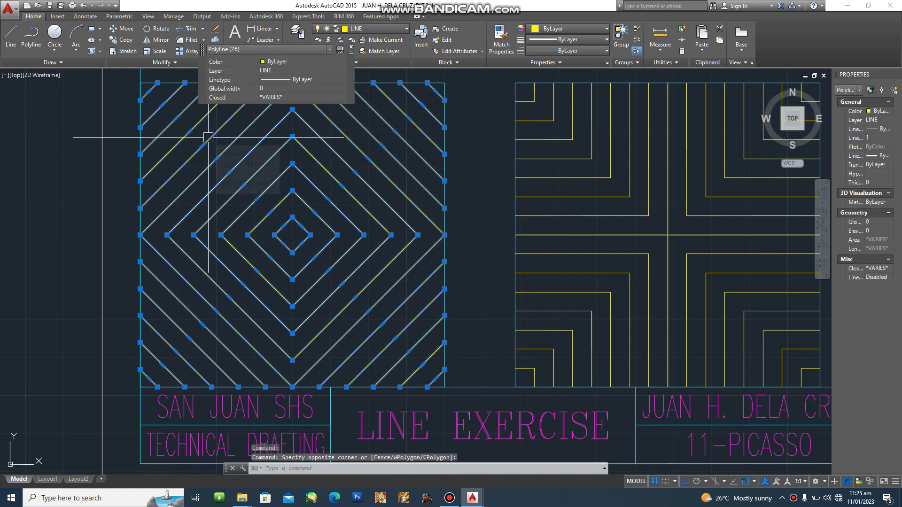
key("Delete")
key("Escape")
key("Escape")
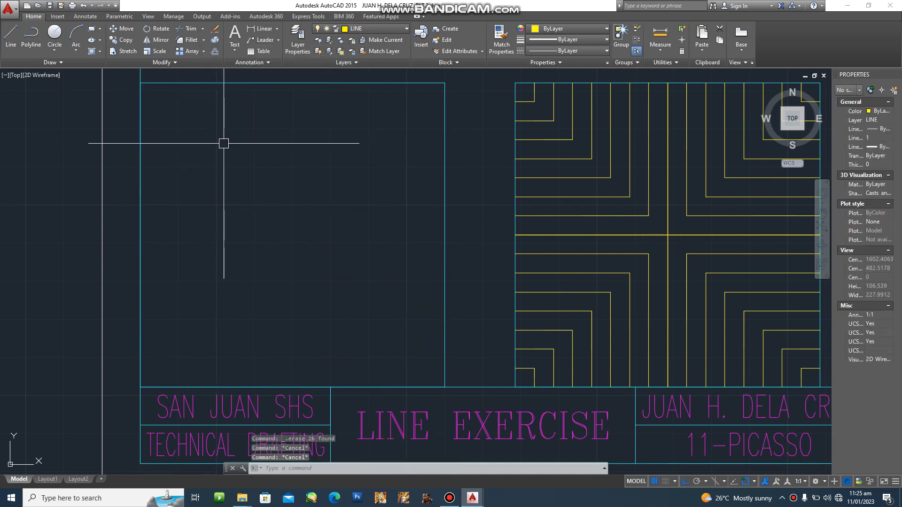
- Draw a rectangle from the midpoint between the lower-left square's opposite corners to that square's upper-left corner
scroll(223, 143, "down", 5)
scroll(296, 191, "up", 1)
scroll(289, 191, "up", 2)
key("Escape")
scroll(324, 237, "down", 1)
scroll(347, 249, "up", 1)
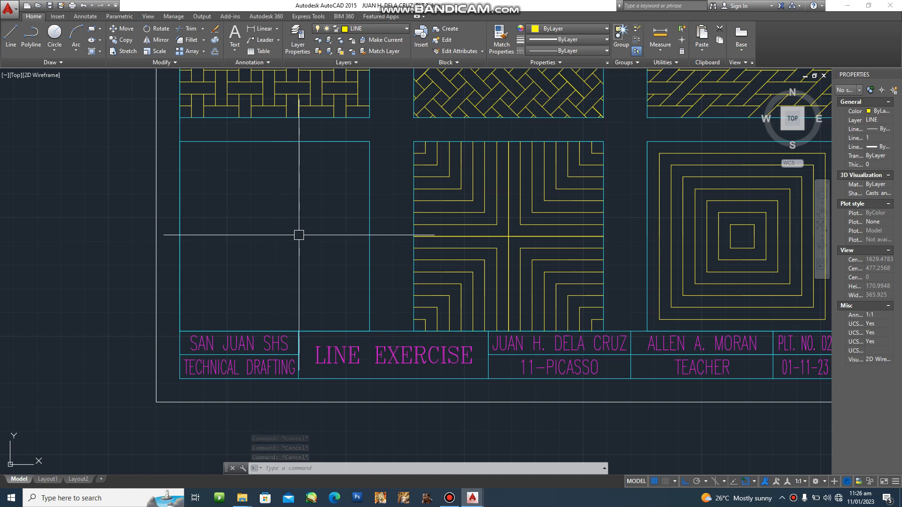
type("re")
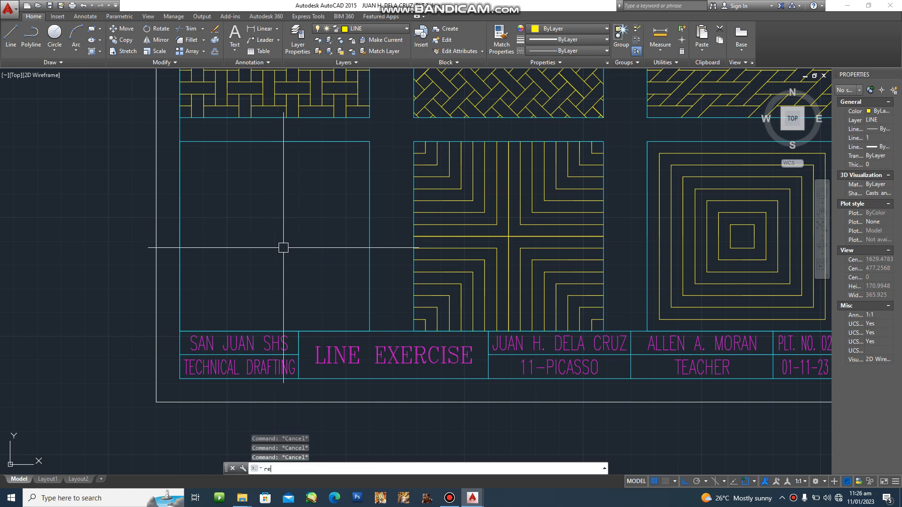
type("c")
key("Return")
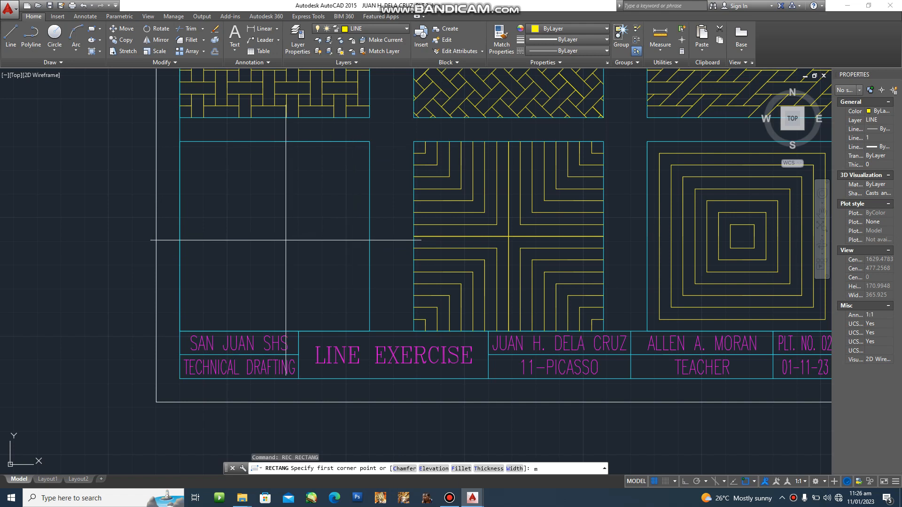
type("mtp")
key("Return")
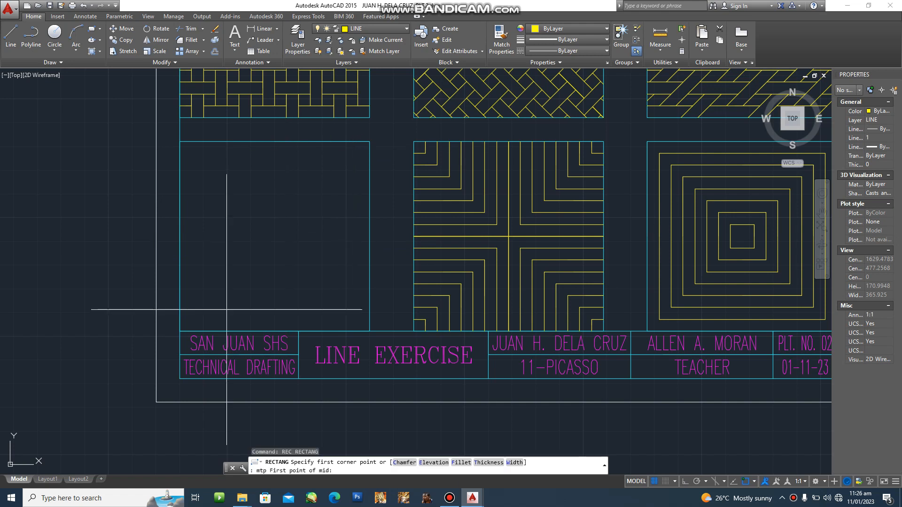
left_click(180, 331)
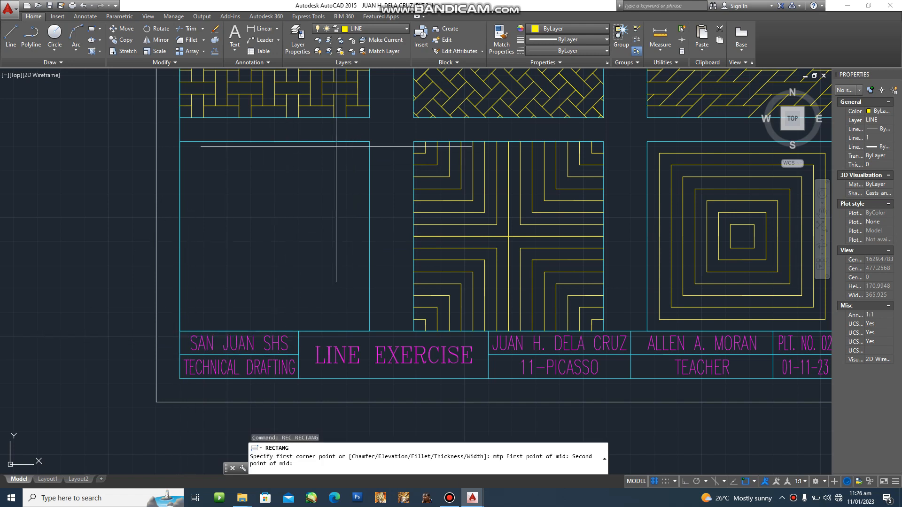
left_click(369, 141)
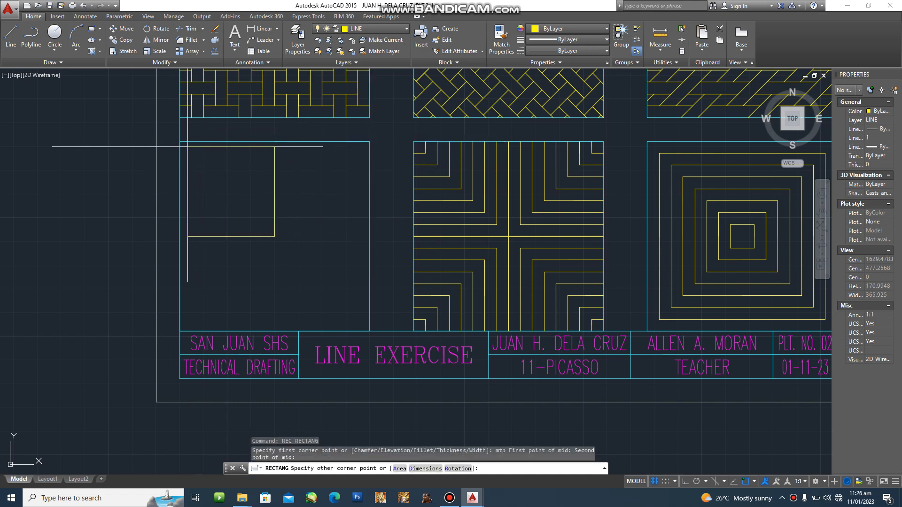
key("Escape")
key("Escape")
- Offset the new quarter rectangle 5 units inward
scroll(244, 225, "up", 2)
middle_click_drag(275, 258, 290, 283)
type("o")
key("Return")
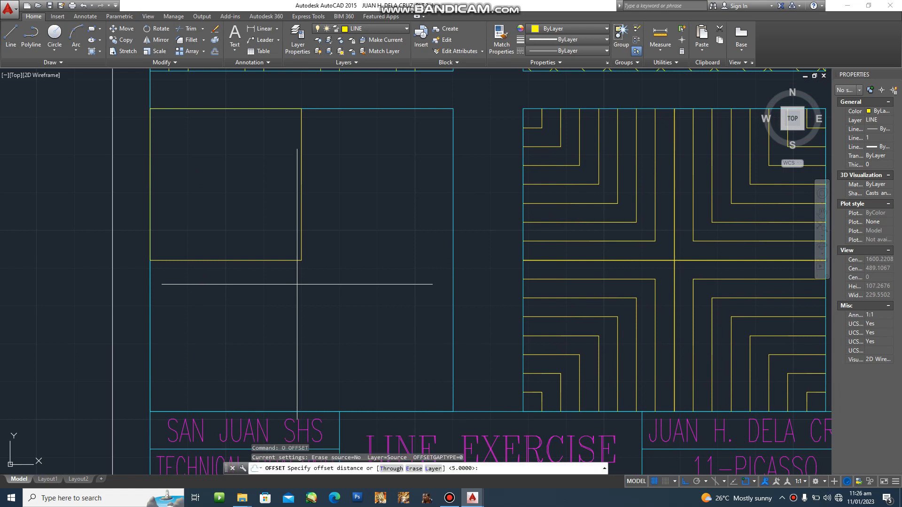
key("Return")
left_click(299, 260)
left_click(241, 203)
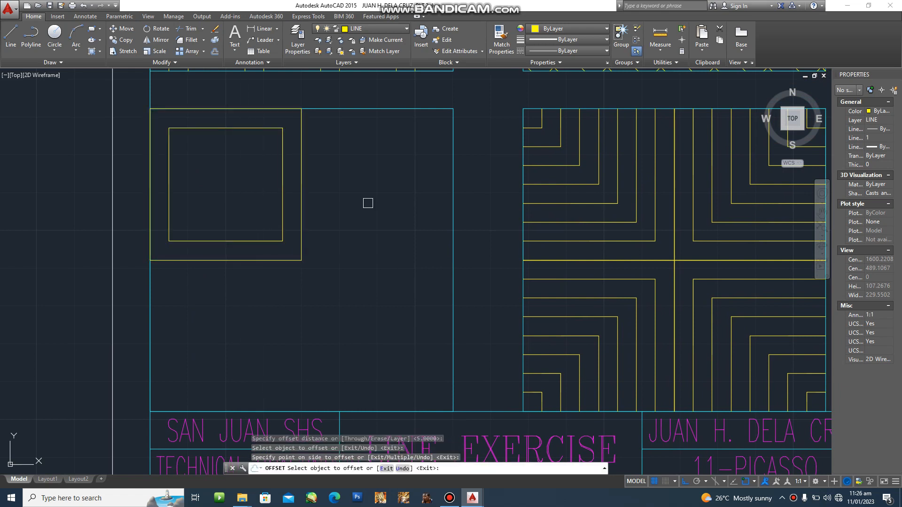
key("Escape")
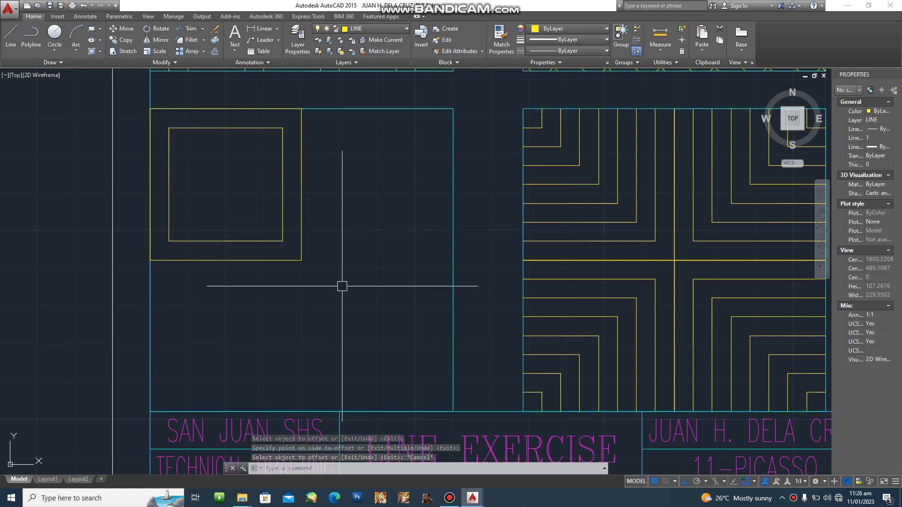
- Mirror the quarter rectangle and its inner offset across its right edge into the upper-right quarter, keeping the originals
middle_click_drag(342, 286, 349, 333)
key("Escape")
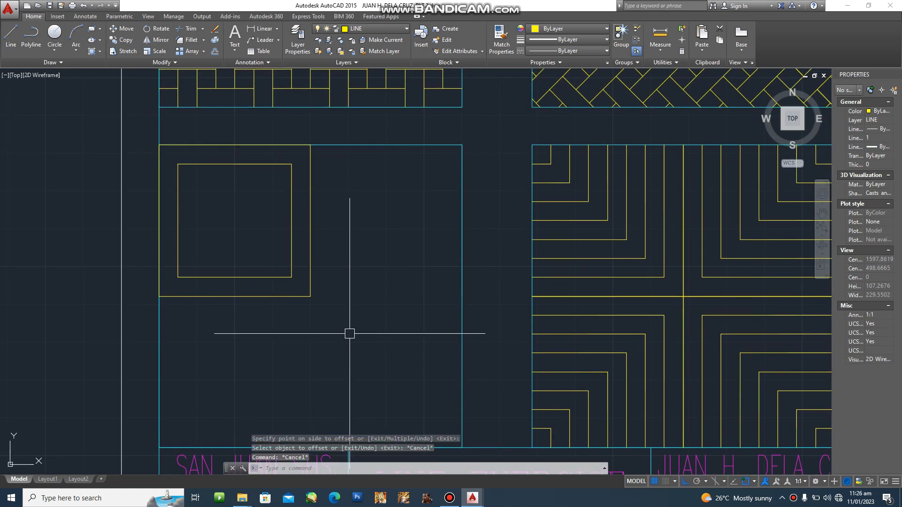
type("mi")
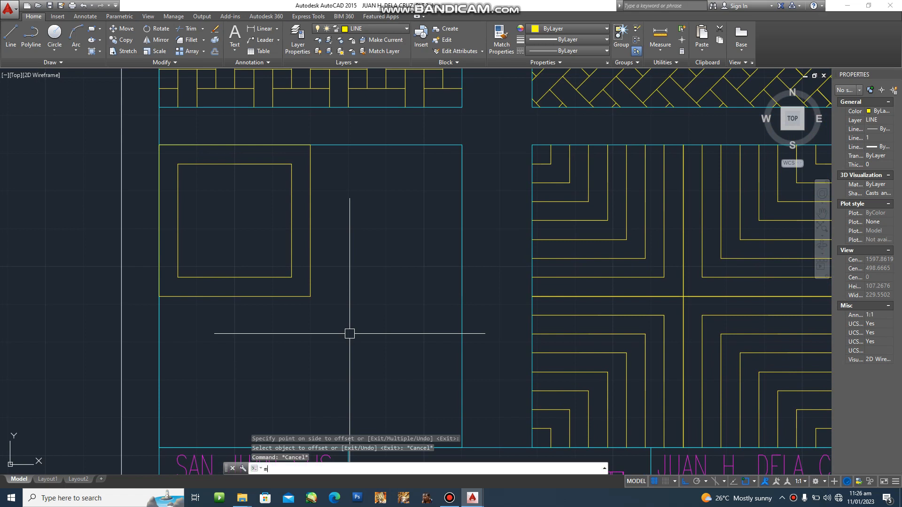
key("Return")
left_click(350, 333)
left_click(278, 247)
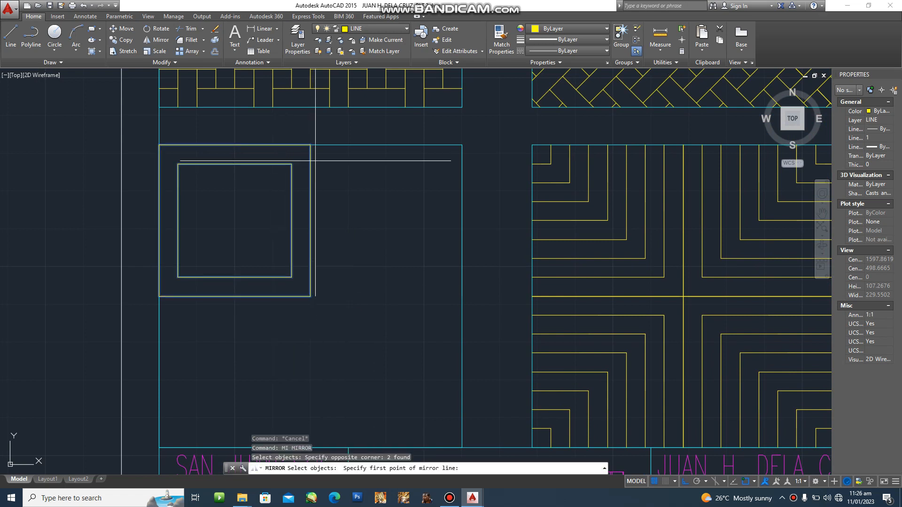
left_click(310, 130)
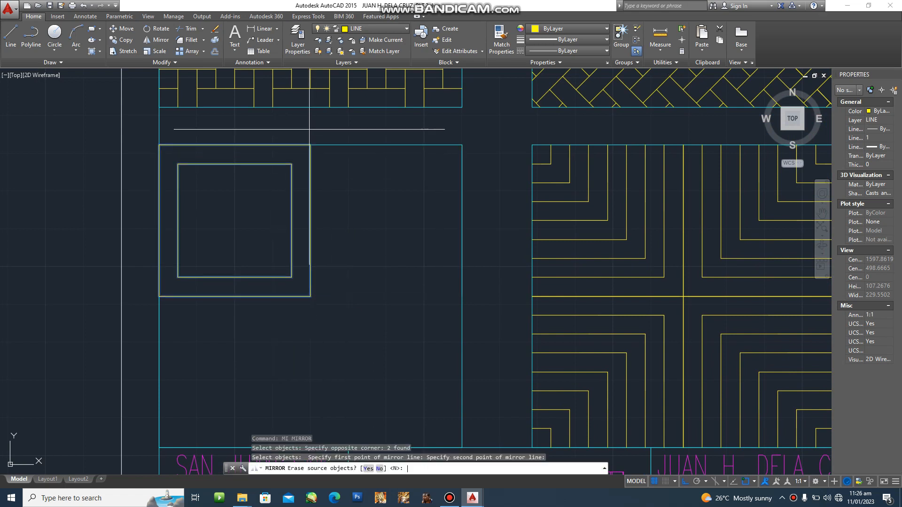
key("Return")
key("Escape")
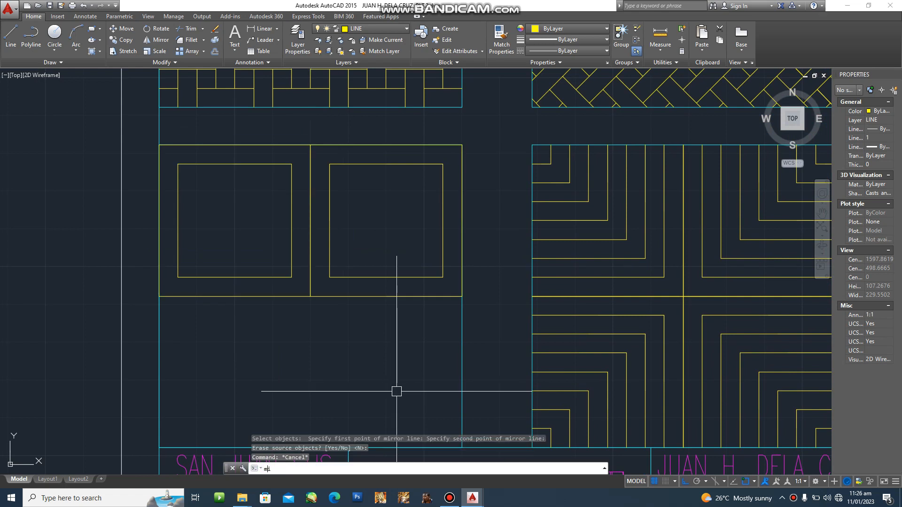
- Mirror the four upper rectangles across the square's horizontal centre line into the lower half, keeping the originals
type("mi")
key("Return")
left_click(393, 362)
left_click(270, 267)
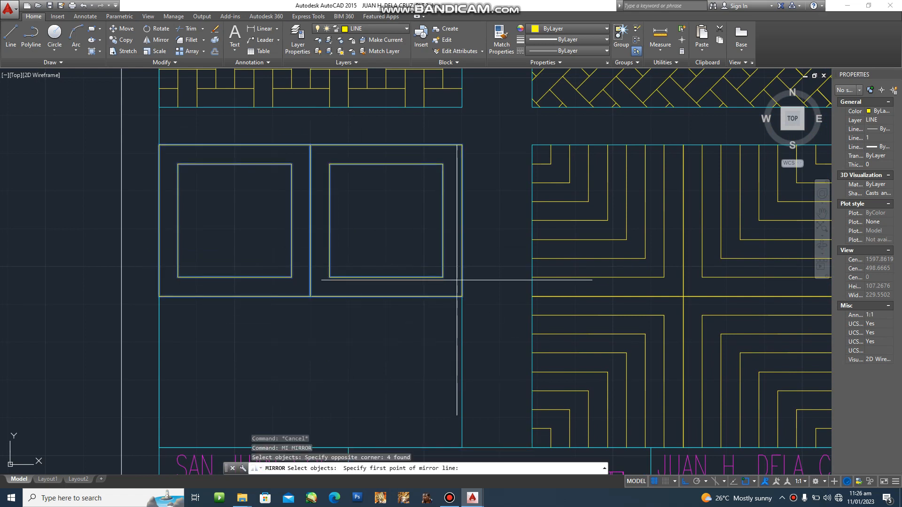
left_click(121, 297)
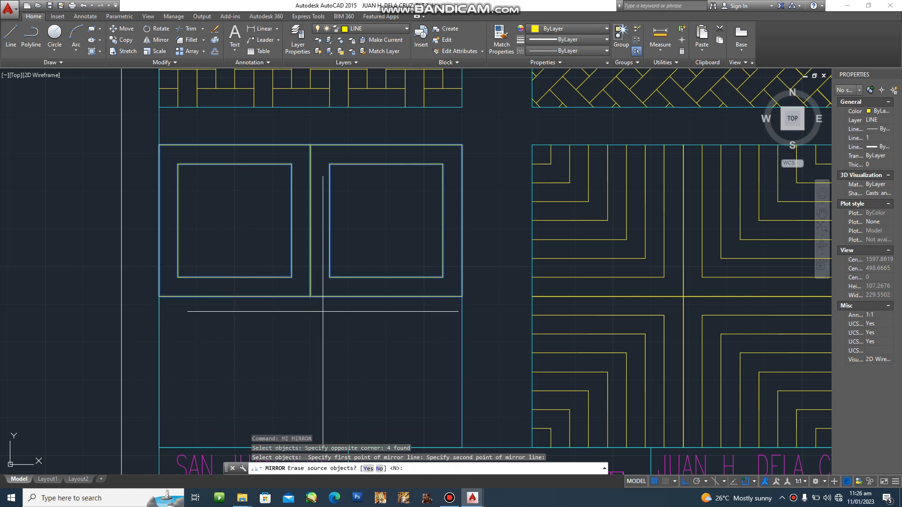
key("Return")
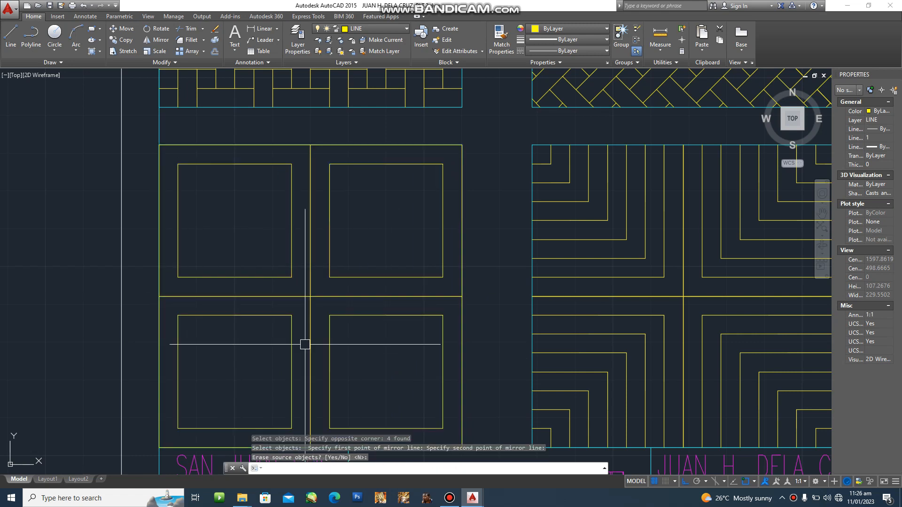
key("Escape")
key("Escape")
key("Escape")
- Switch to PLATE 01.dwg and examine how the central square band interlaces with the four frames in the lower-left pattern
scroll(305, 344, "down", 3)
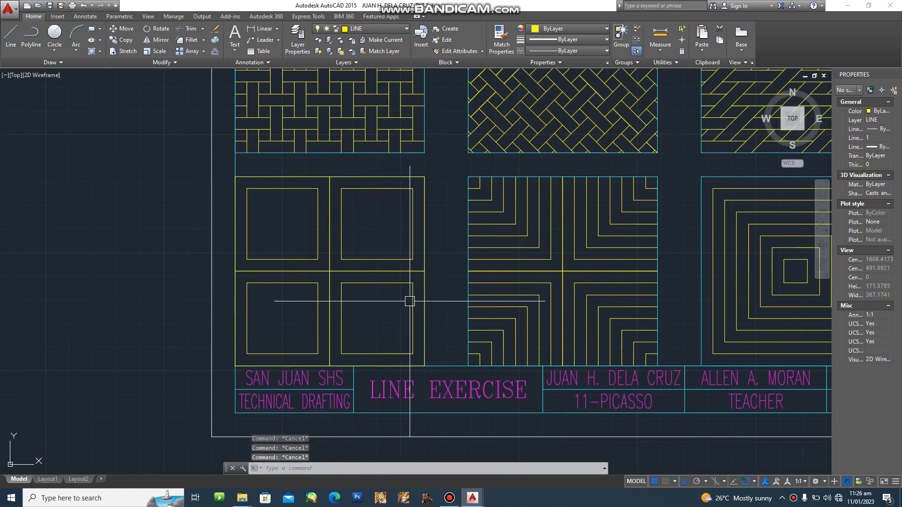
scroll(378, 280, "up", 2)
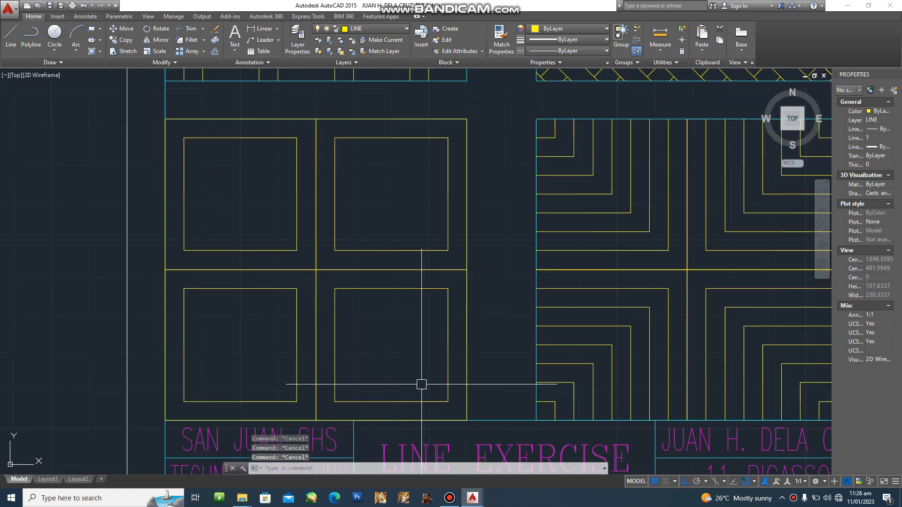
mouse_move(472, 497)
left_click(534, 458)
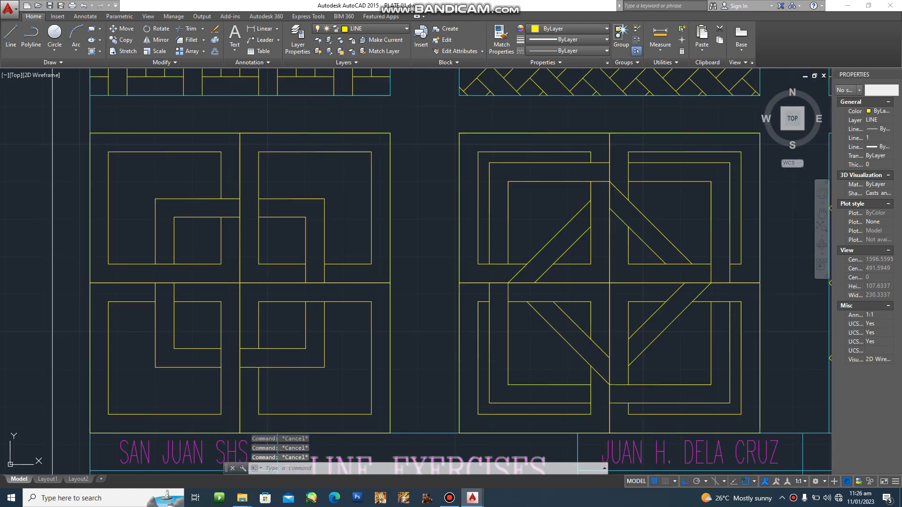
key("Escape")
key("Escape")
key("Escape")
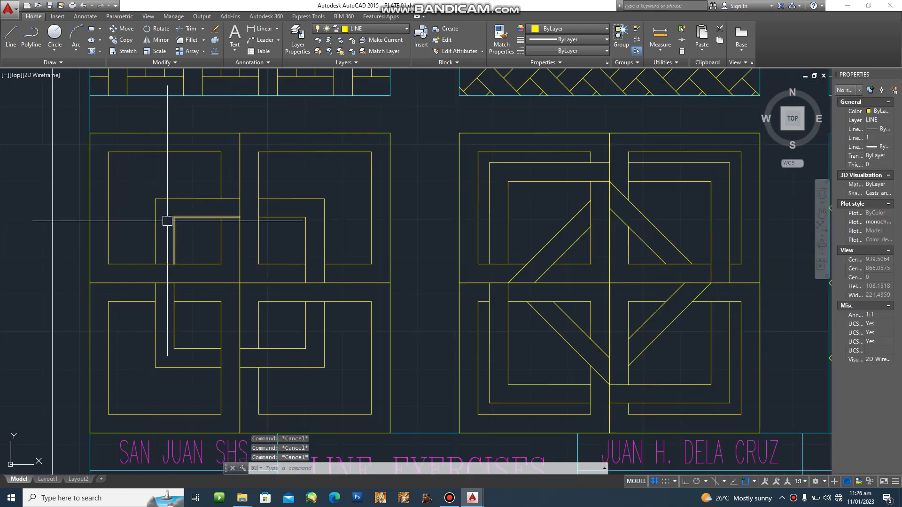
scroll(158, 230, "up", 2)
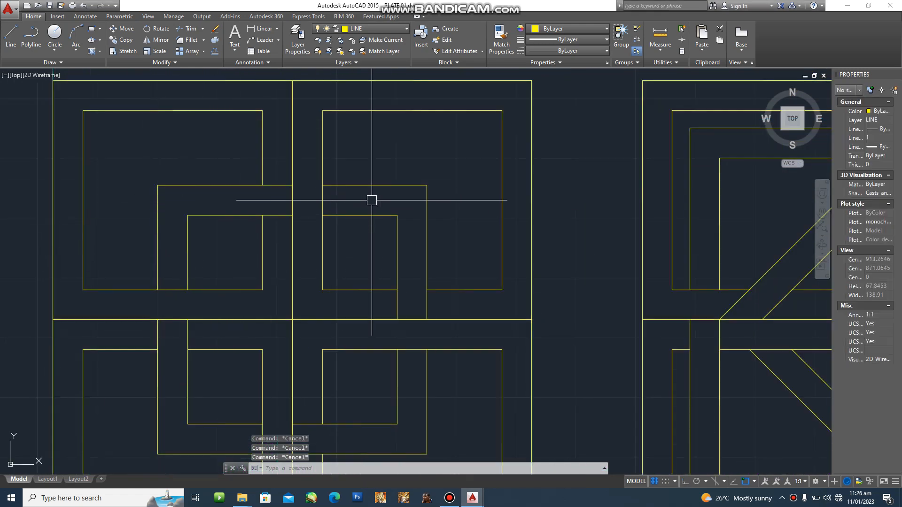
middle_click_drag(397, 410, 406, 369)
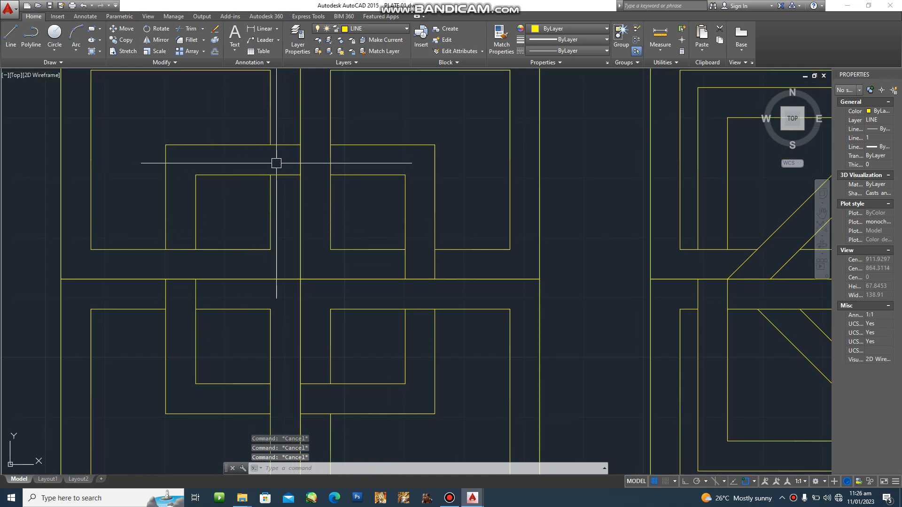
scroll(413, 374, "down", 2)
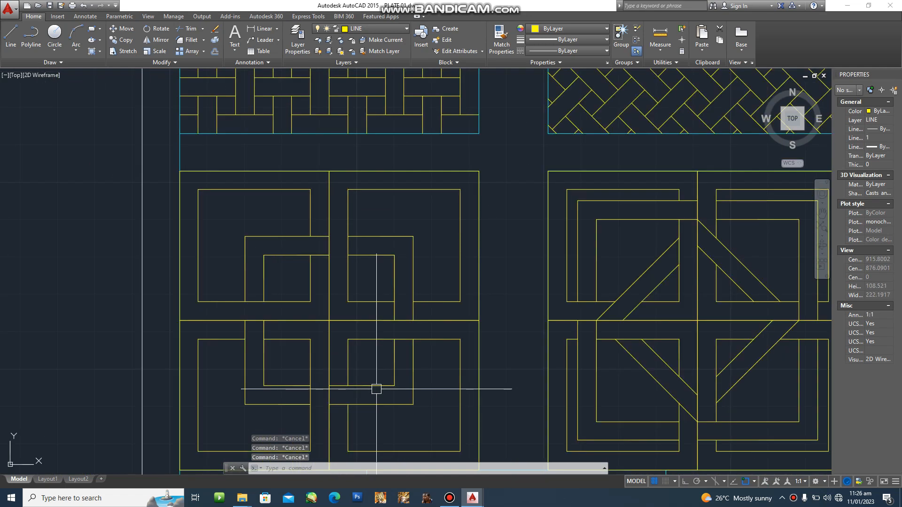
scroll(322, 292, "up", 2)
scroll(356, 287, "down", 3)
scroll(362, 278, "up", 1)
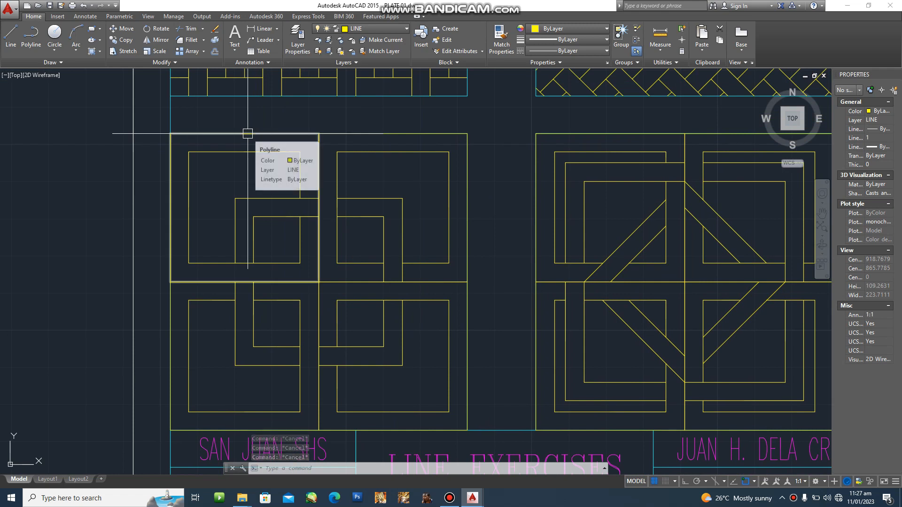
key("Escape")
key("Escape")
key("Escape")
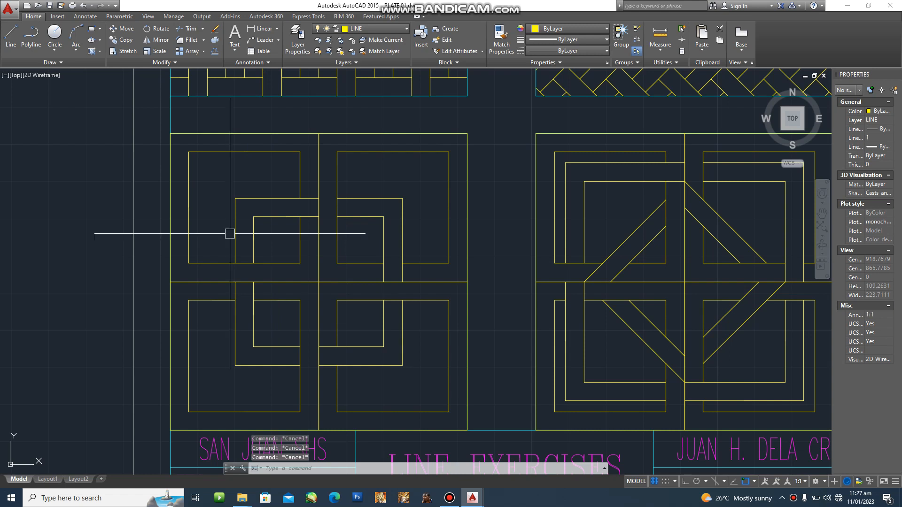
- Measure the horizontal distance from the lower-left pattern's outer edge to the outer edge of its central band
type("dli")
key("Return")
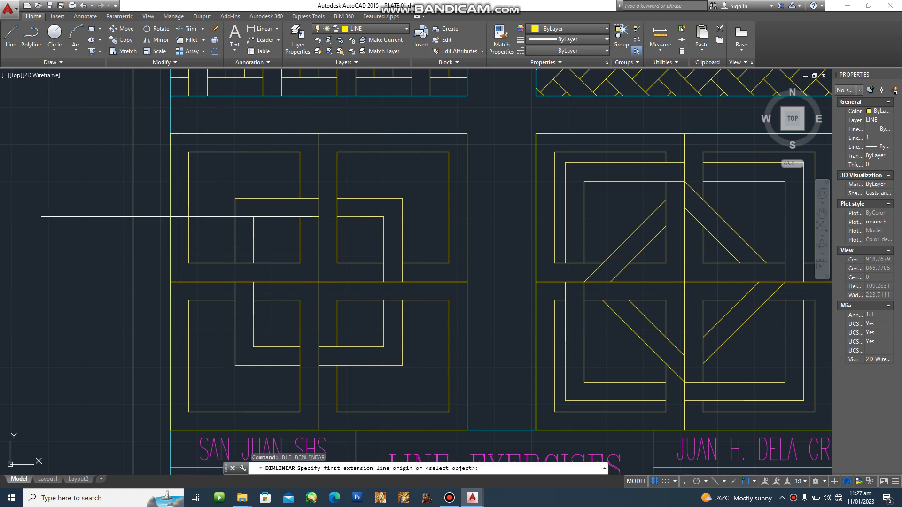
left_click(170, 282)
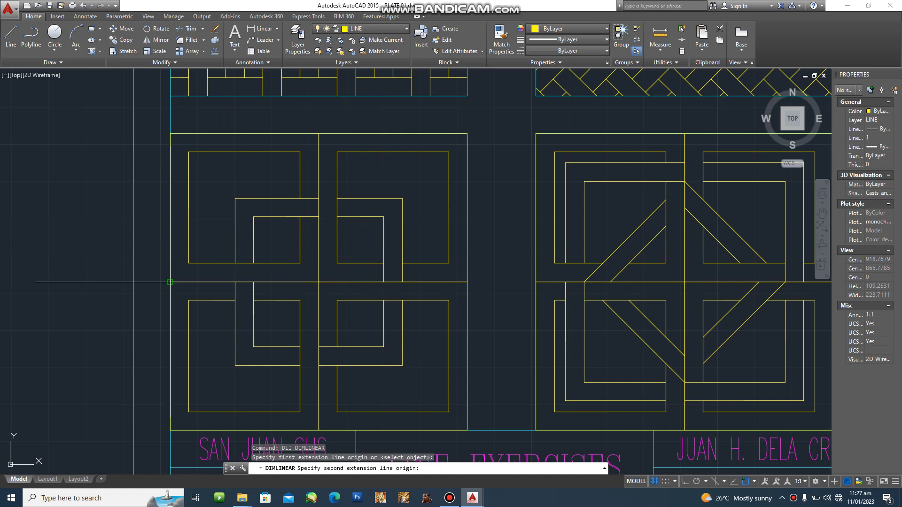
left_click(234, 277)
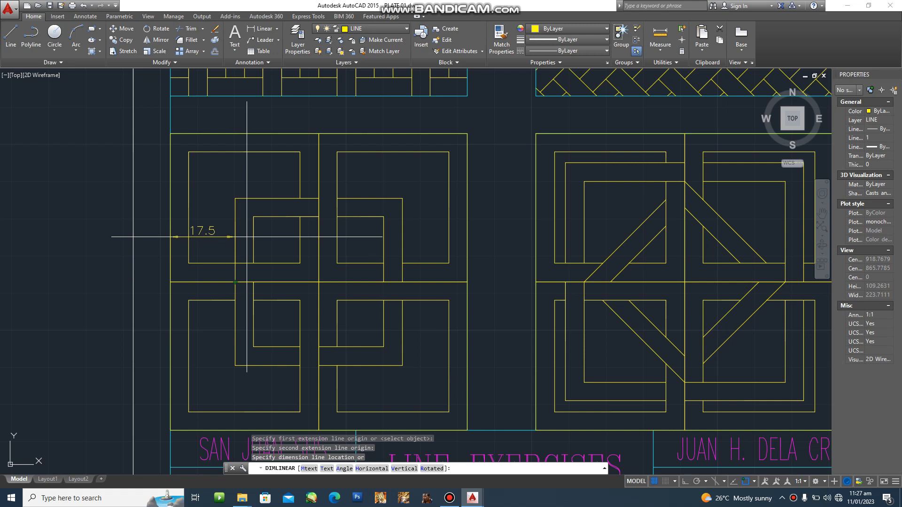
key("Escape")
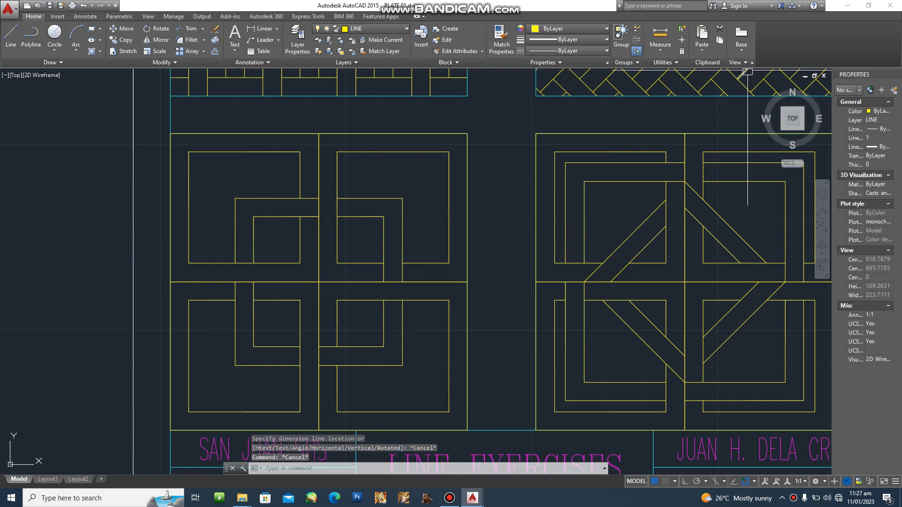
- Switch to the plate 2 drawing and draw a rectangle over the full lower-left square, from corner to opposite corner
mouse_move(472, 498)
left_click(415, 458)
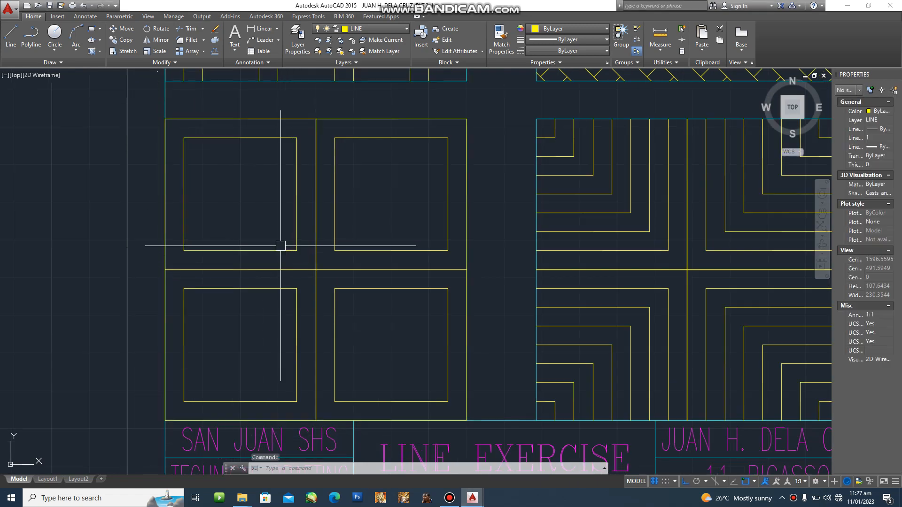
key("Escape")
type("rec")
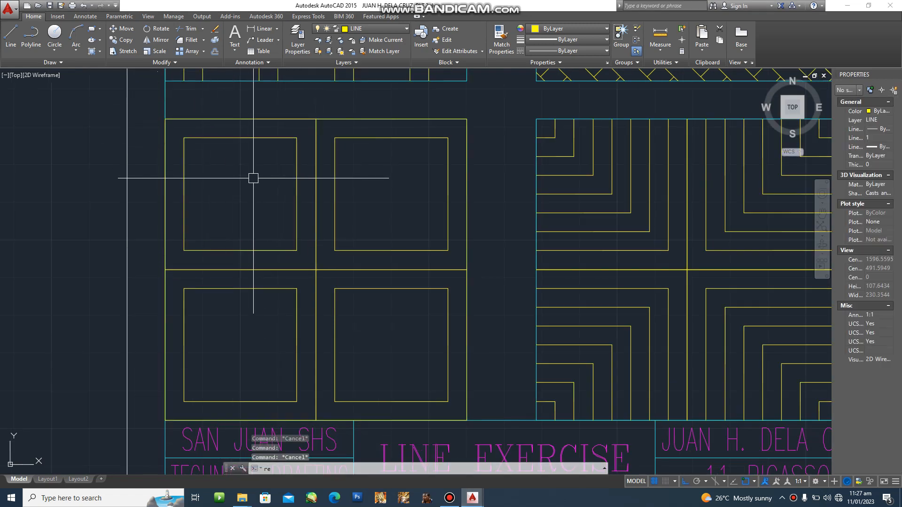
key("Return")
left_click(165, 421)
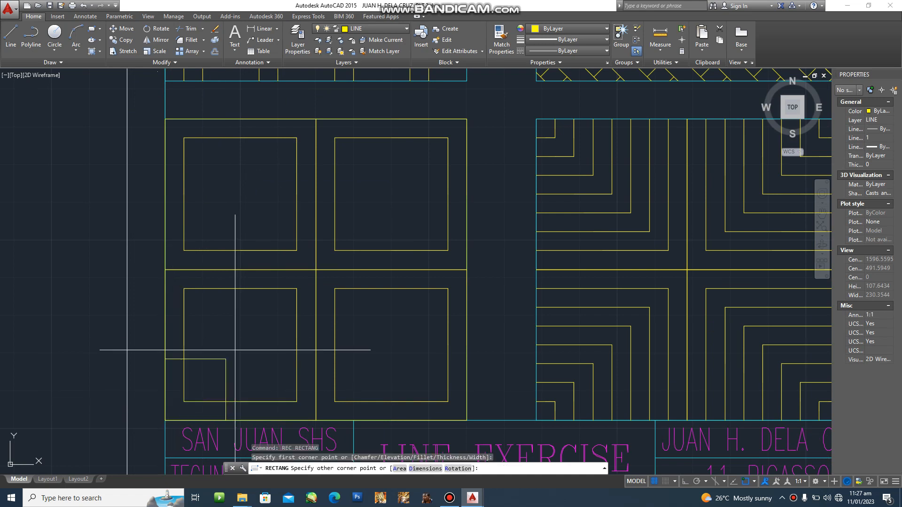
left_click(467, 119)
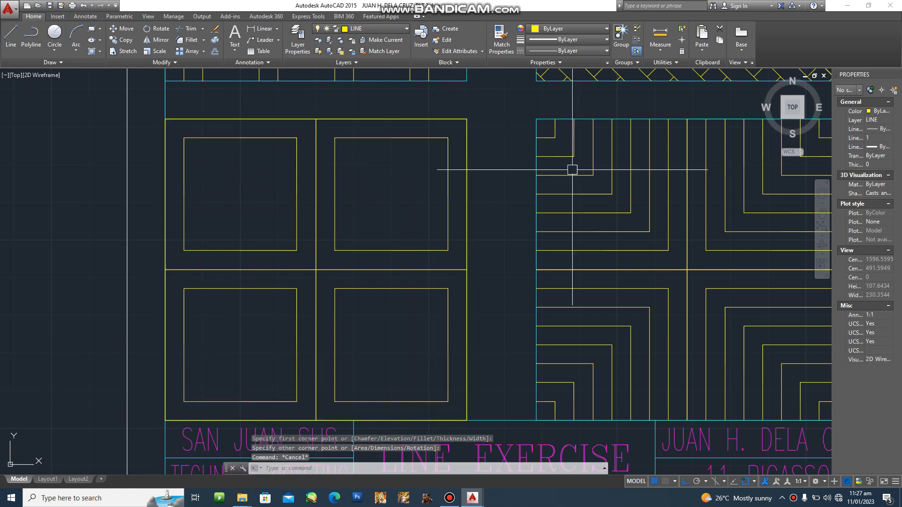
- Offset the full-size rectangle 17.5 units inward and erase the original rectangle
type("o")
key("Return")
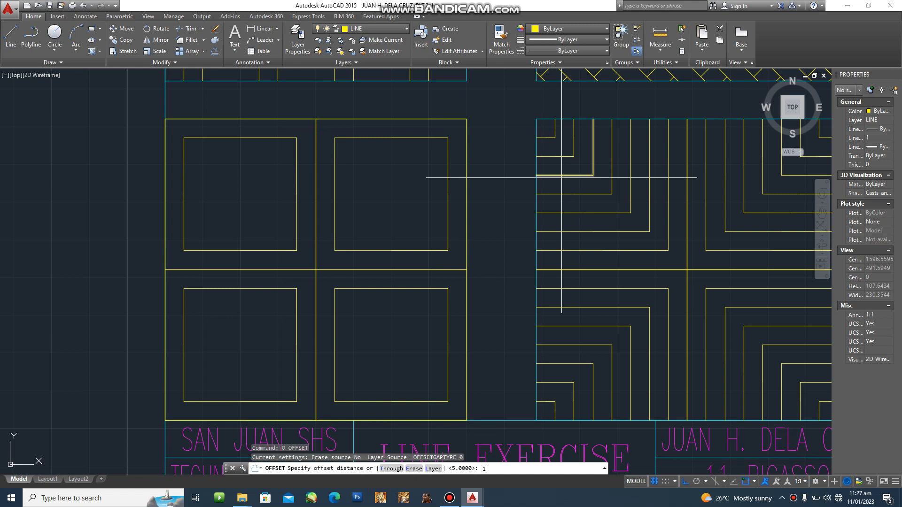
type("17.5")
key("Return")
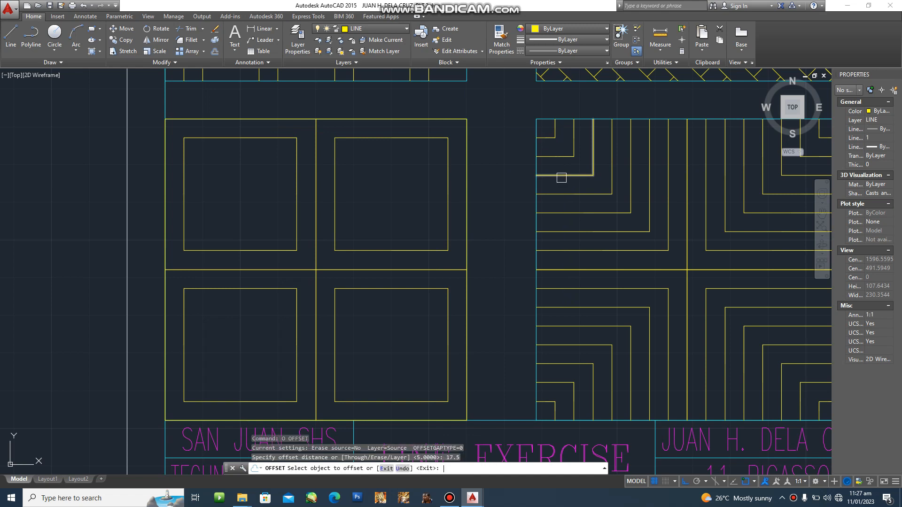
left_click(417, 119)
left_click(431, 216)
key("Escape")
key("Escape")
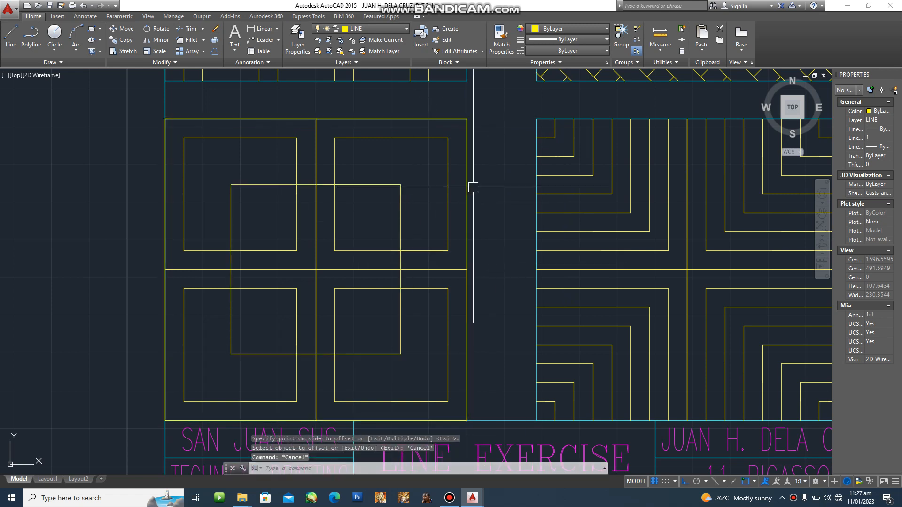
left_click(428, 119)
key("Delete")
key("Escape")
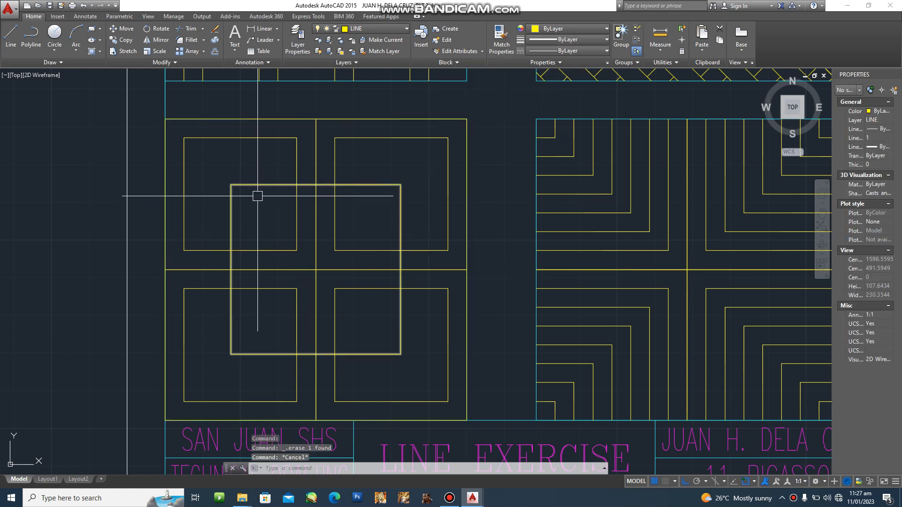
- Offset the new central square 5 units inward to form the central band
type("o")
key("Return")
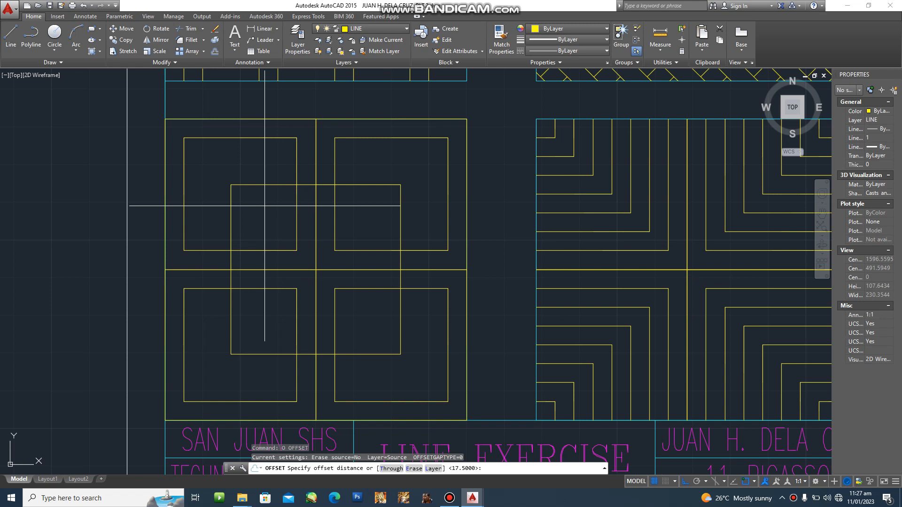
type("5")
key("Return")
left_click(268, 185)
left_click(294, 239)
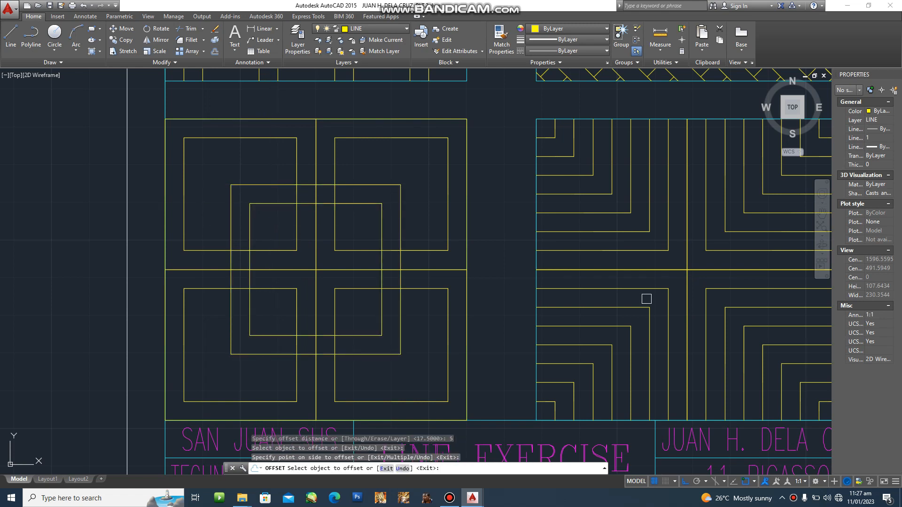
key("Escape")
key("Escape")
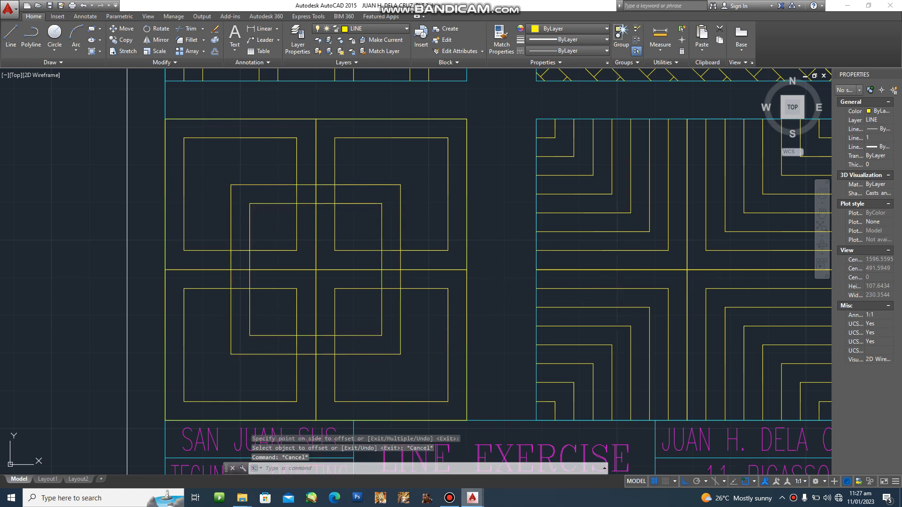
- Examine the central band's crossings in the lower-left pattern of PLATE 01.dwg and return to the plate 2 drawing
mouse_move(472, 498)
left_click(535, 458)
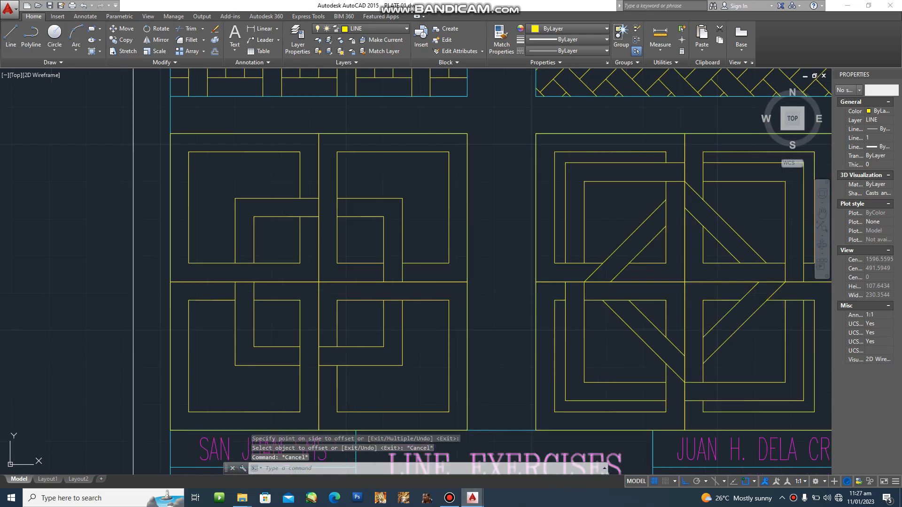
key("Escape")
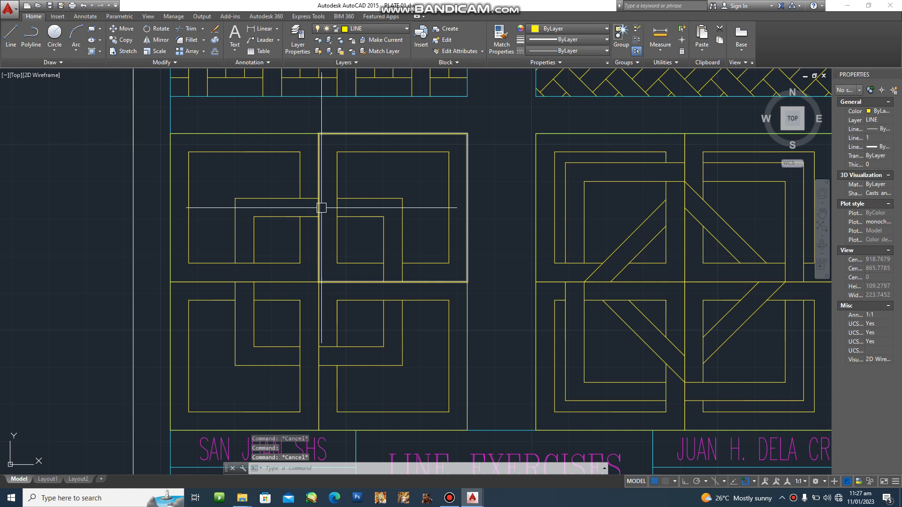
mouse_move(473, 498)
left_click(418, 456)
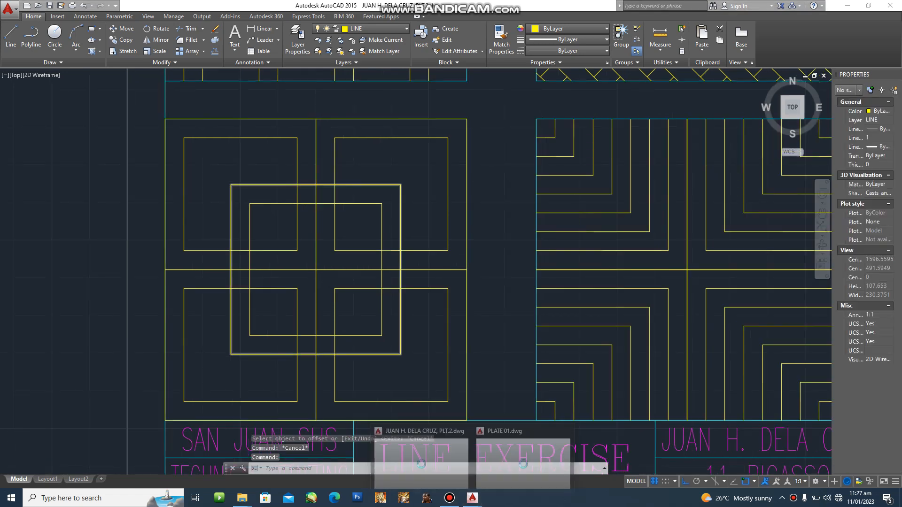
scroll(283, 223, "up", 4)
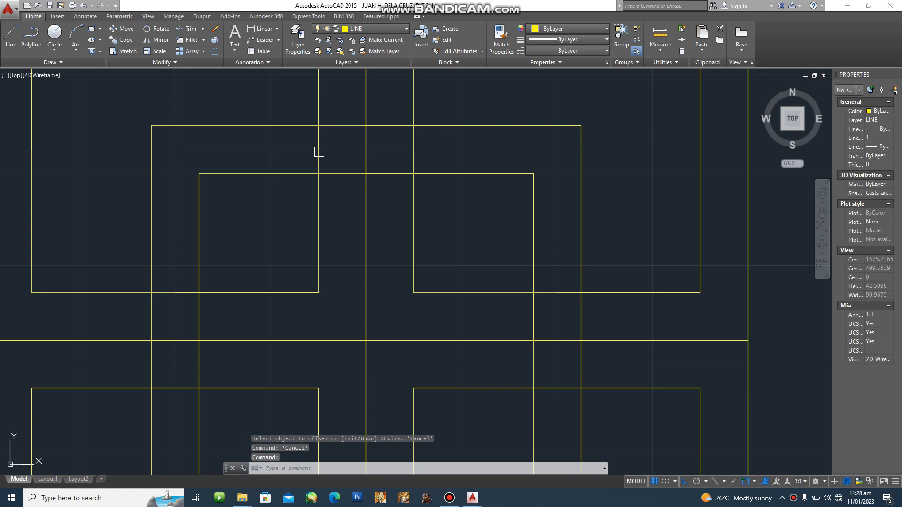
key("Escape")
key("Escape")
scroll(410, 366, "down", 4)
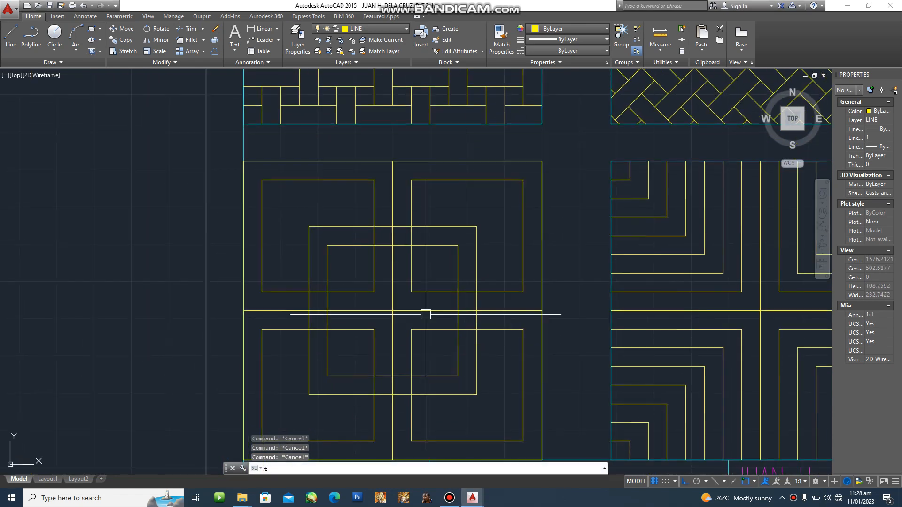
- Trim the band's upper crossing so it passes over the upper-left frame and under the strip bordering the upper-right frame
key("Return")
left_click(491, 412)
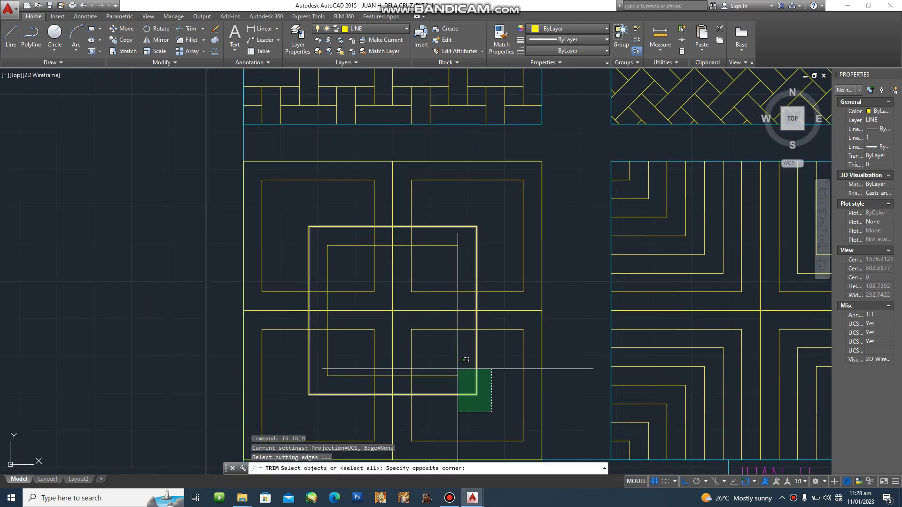
left_click(296, 210)
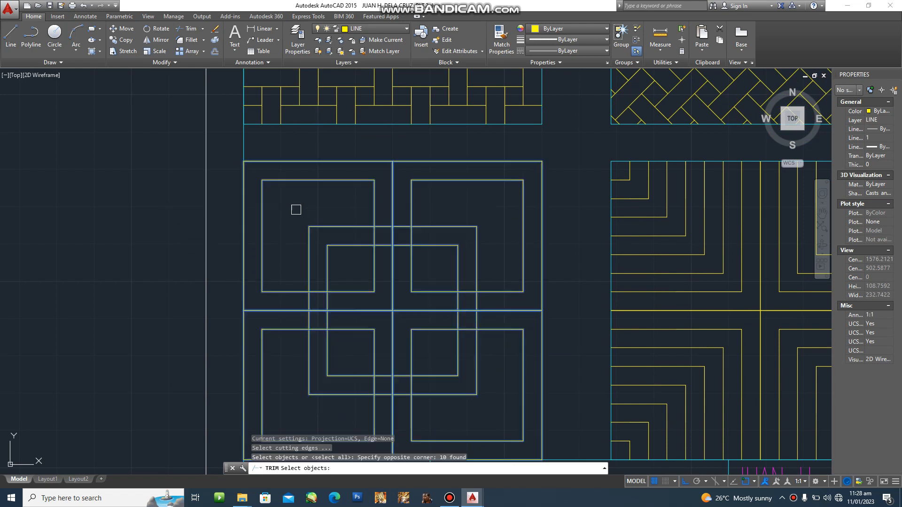
key("Return")
scroll(382, 244, "up", 4)
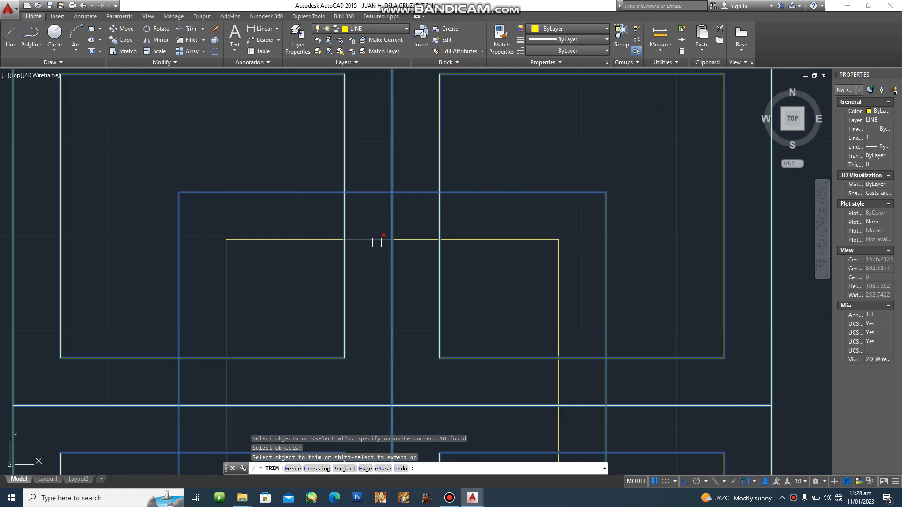
left_click(345, 213)
left_click(403, 193)
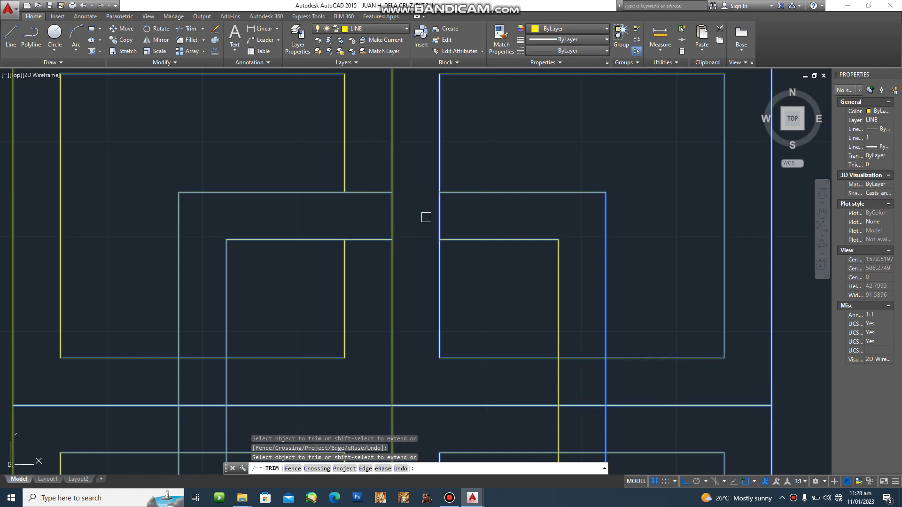
- Trim the band's right crossing so it passes over the upper-right frame's lower edge and under the strip above the lower-right frame
left_click(582, 360)
middle_click_drag(575, 392, 564, 295)
left_click(545, 333)
mouse_move(594, 337)
middle_mouse_down()
mouse_move(507, 250)
mouse_move(547, 187)
middle_mouse_up()
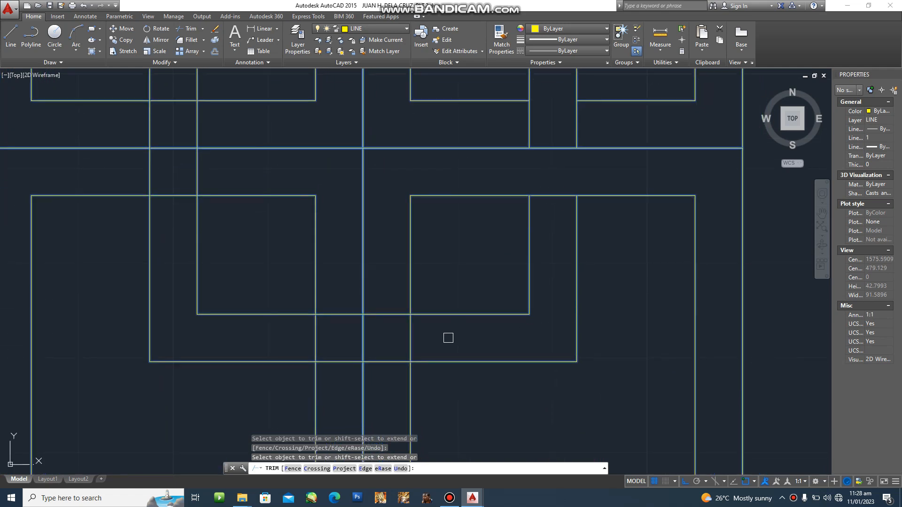
- Trim the band's lower and left crossings to continue the over-and-under interlacing around the central square
left_click(413, 344)
left_click(332, 314)
left_click(337, 360)
middle_click_drag(172, 195, 223, 306)
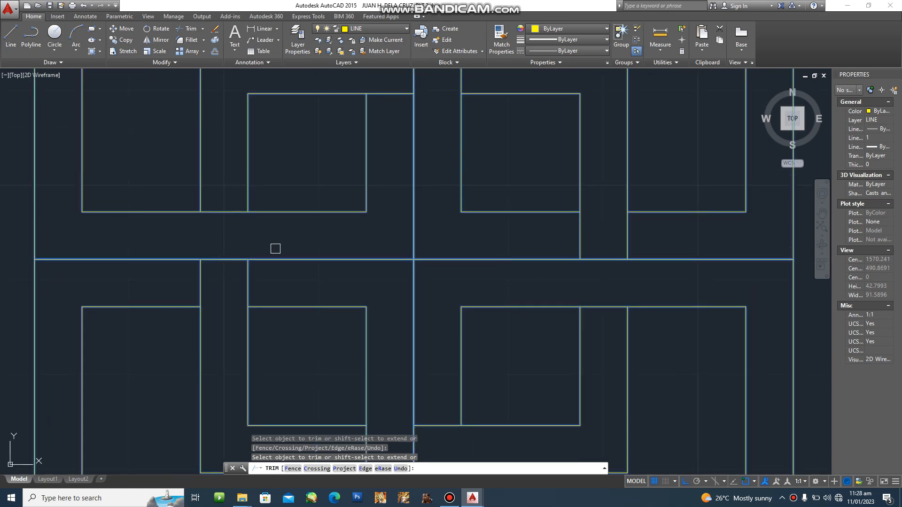
scroll(275, 249, "down", 5)
key("Escape")
scroll(441, 278, "down", 4)
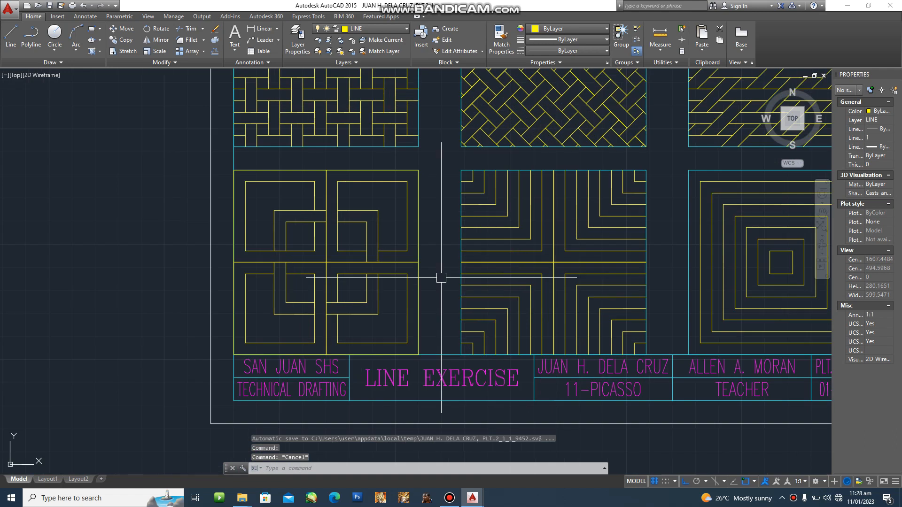
- Switch to PLATE 01.dwg and examine the bottom-row middle pattern with its frames and diagonal bands
middle_click_drag(384, 318, 291, 352)
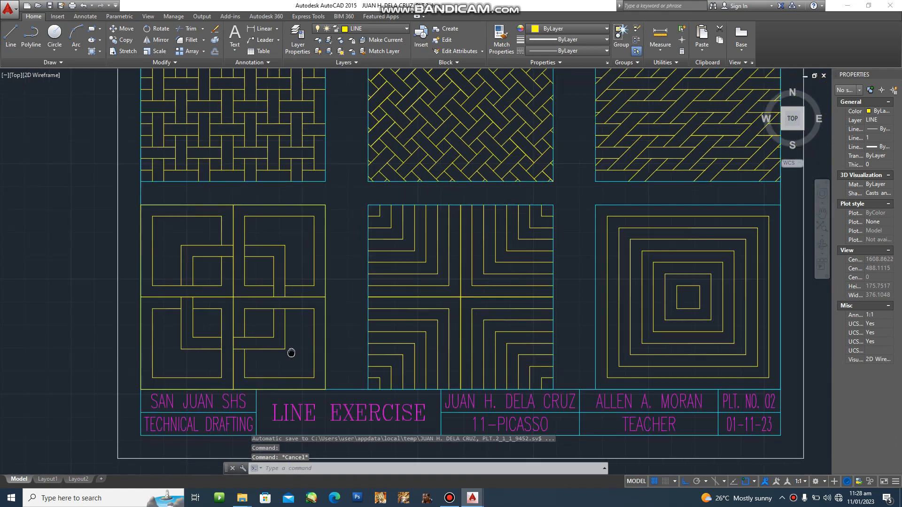
key("Escape")
middle_click_drag(264, 267, 274, 273)
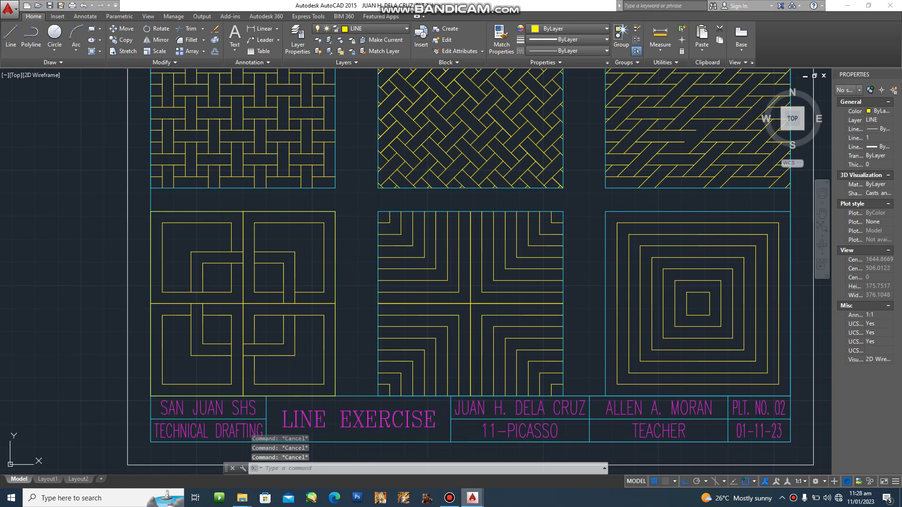
mouse_move(472, 497)
left_click(530, 457)
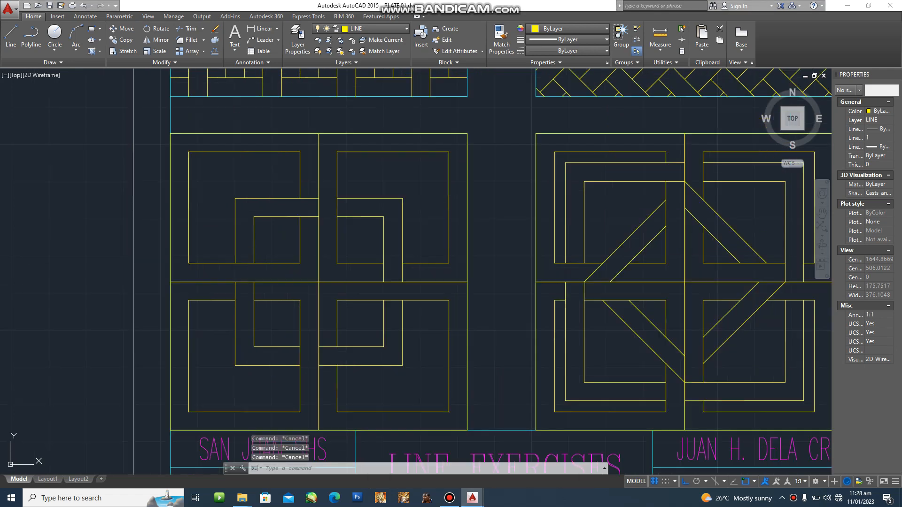
scroll(600, 295, "up", 1)
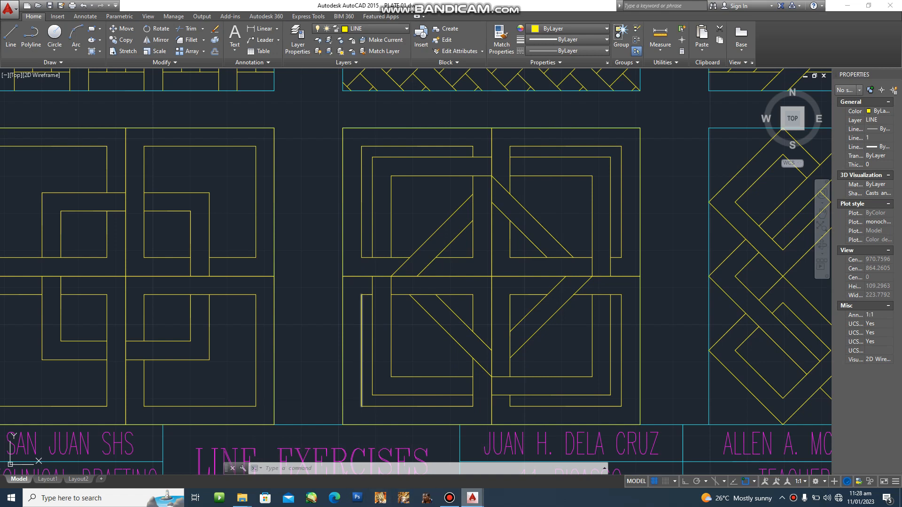
- Switch to the plate 2 drawing and erase the nested corner-line pattern inside the bottom-row middle square, keeping its border
mouse_move(473, 498)
left_click(419, 455)
middle_click_drag(419, 245, 373, 225)
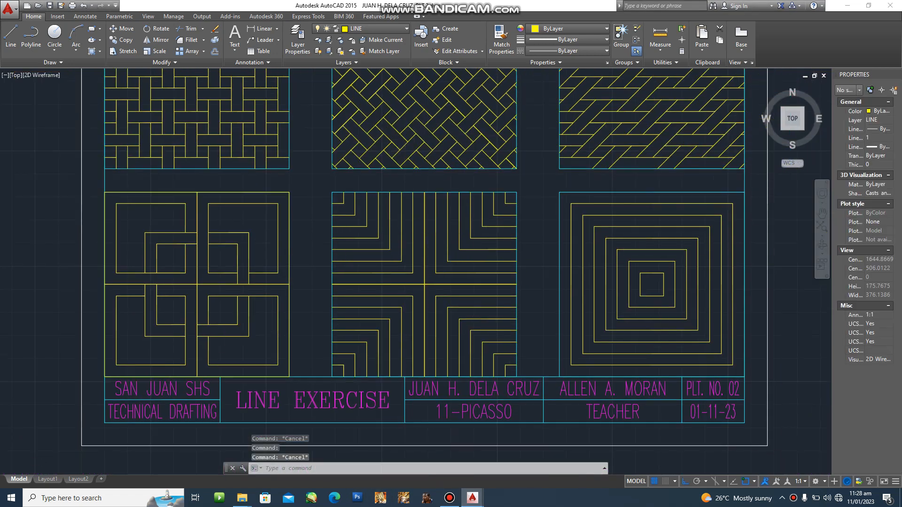
scroll(534, 379, "up", 2)
left_click(498, 364)
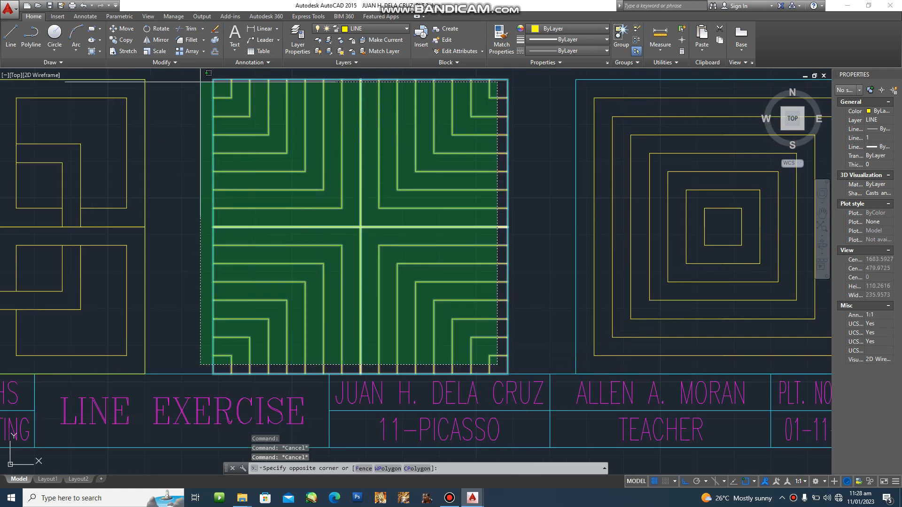
left_click(225, 78)
key("Delete")
key("Escape")
key("Escape")
key("Escape")
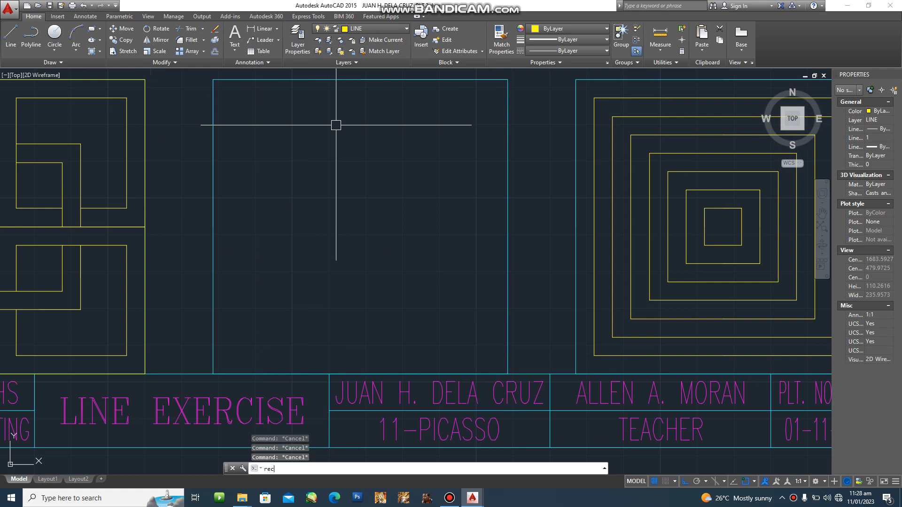
- Draw a rectangle from the centre of the bottom-row middle square to its upper-left corner
type("rec")
key("Return")
type("mtp")
key("Return")
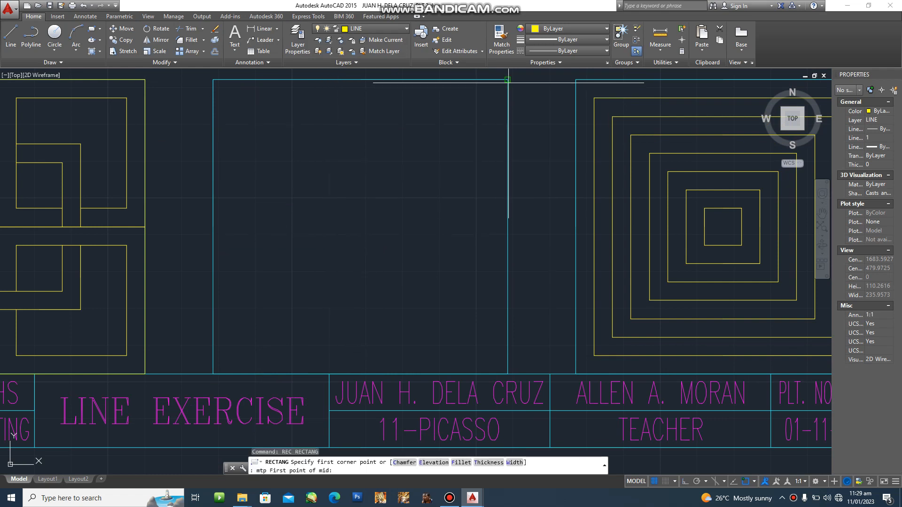
left_click(507, 81)
left_click(213, 373)
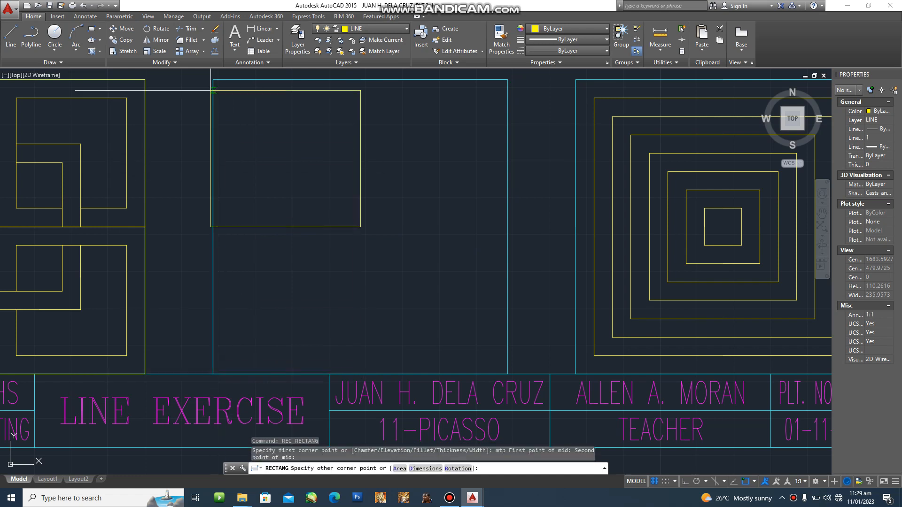
key("Escape")
key("Escape")
key("Escape")
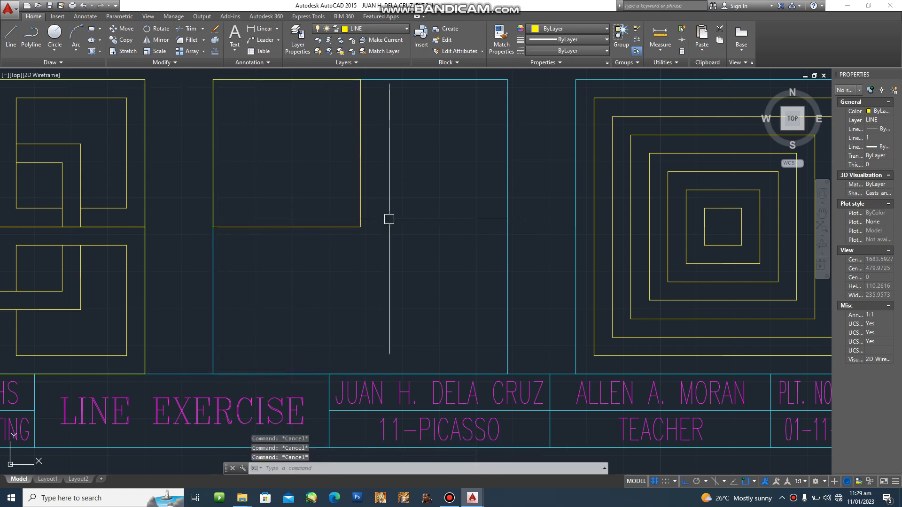
- Offset the upper-left quarter rectangle 5 units inward
type("o")
key("Return")
type("5")
key("Return")
left_click(360, 217)
left_click(322, 210)
key("Escape")
- Copy the two nested upper-left rectangles into the other three quarters of the middle square
type("co")
key("Return")
left_click(354, 268)
left_click(288, 192)
key("Return")
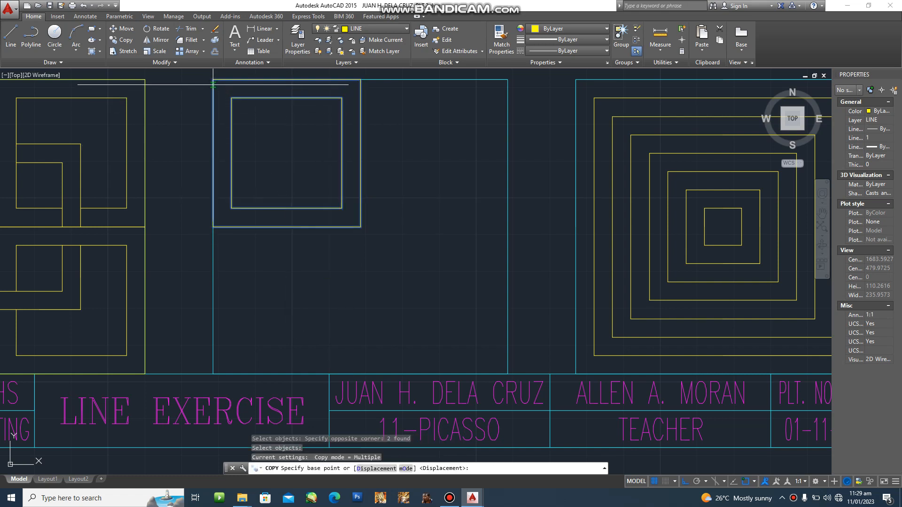
left_click(213, 79)
left_click(360, 79)
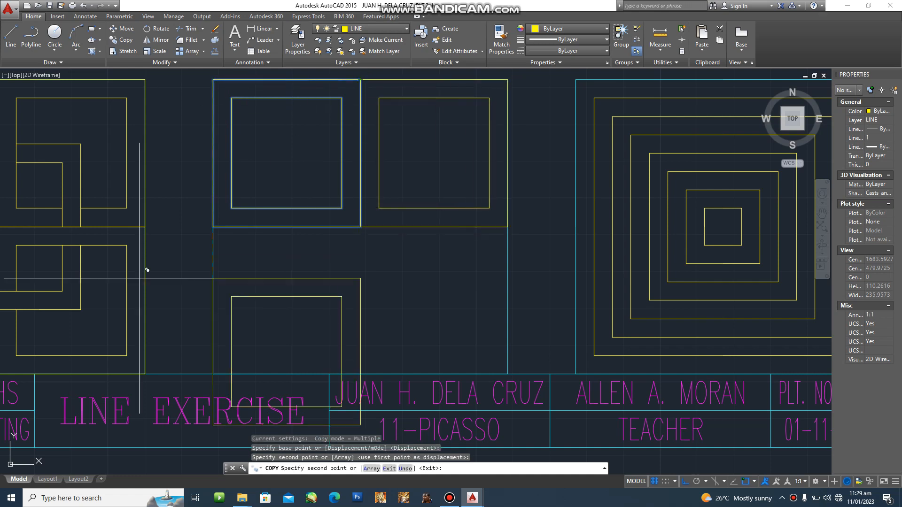
left_click(213, 227)
left_click(360, 227)
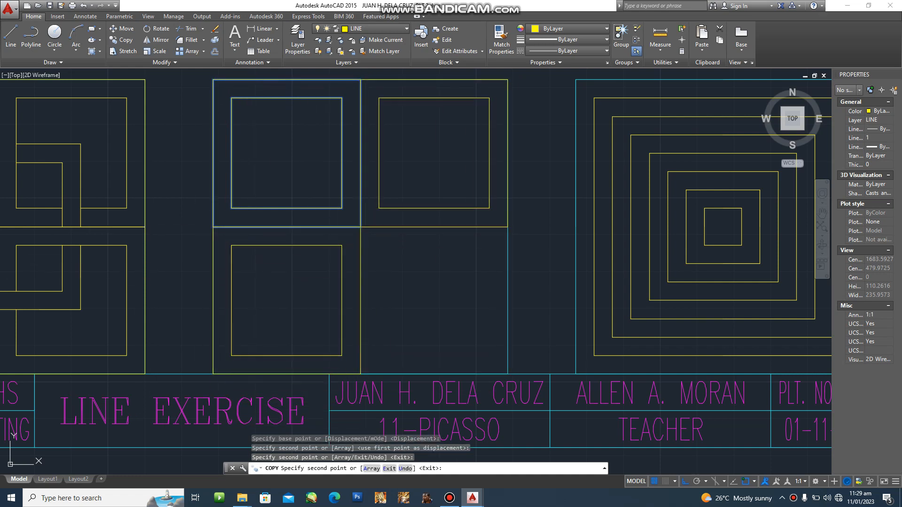
key("Escape")
scroll(522, 378, "down", 2)
key("Escape")
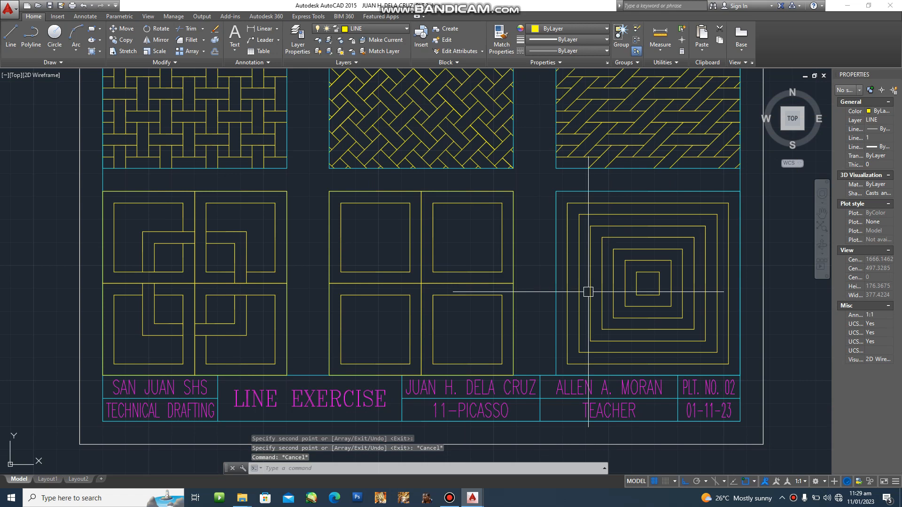
- Switch to PLATE 01.dwg and examine the frames and bands in the upper-left quarter of the middle pattern
mouse_move(472, 498)
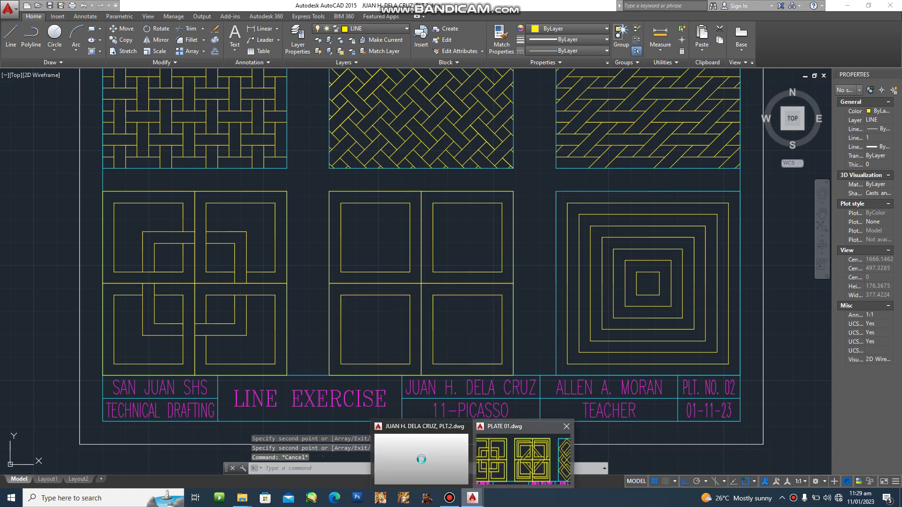
left_click(483, 423)
scroll(394, 272, "up", 2)
middle_click_drag(402, 288, 404, 339)
scroll(364, 183, "up", 1)
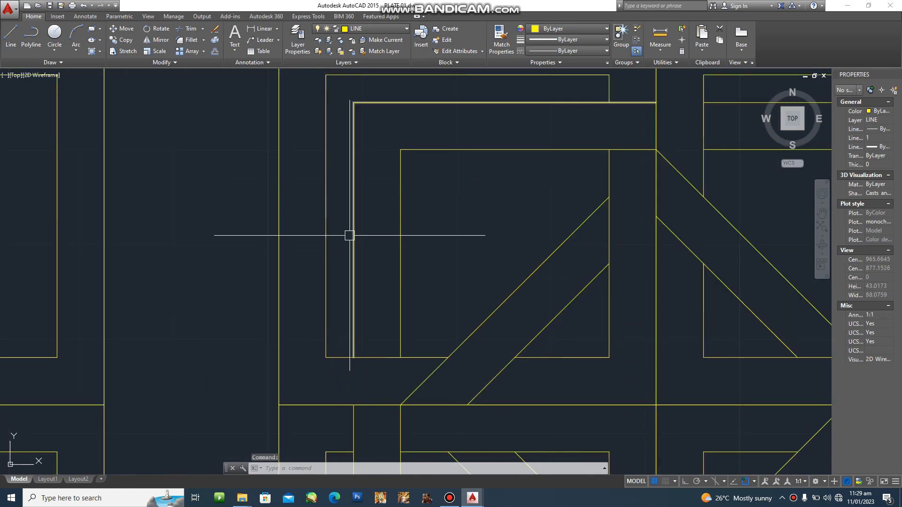
scroll(432, 324, "up", 1)
scroll(606, 196, "down", 2)
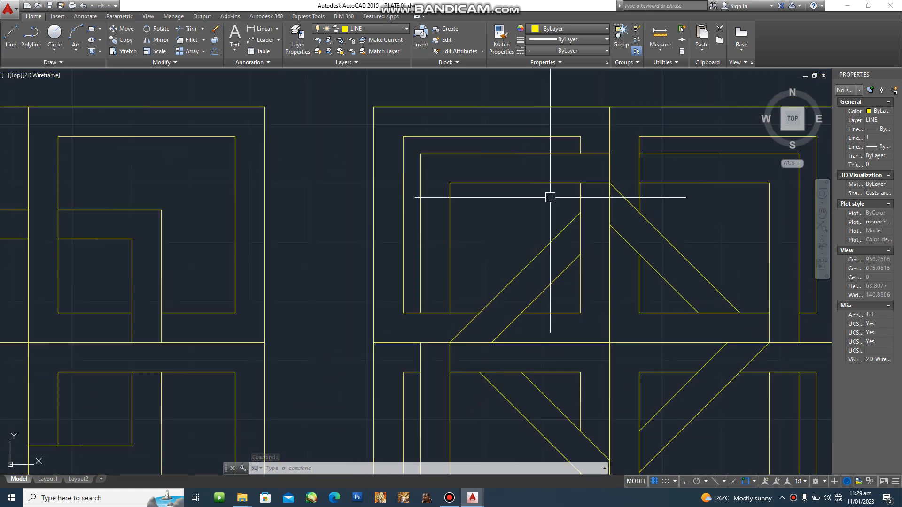
scroll(422, 365, "up", 2)
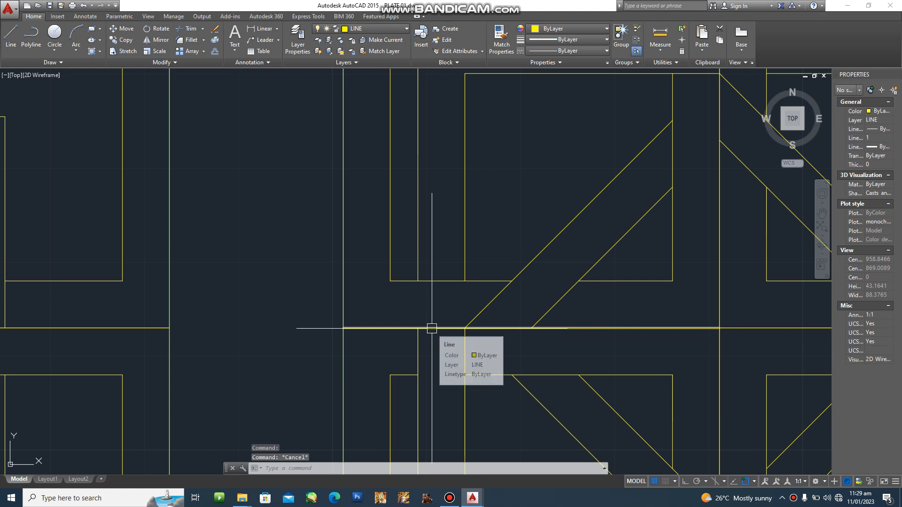
- Measure the horizontal distance from the middle pattern's left edge to its first vertical band line with a linear dimension
type("Dli")
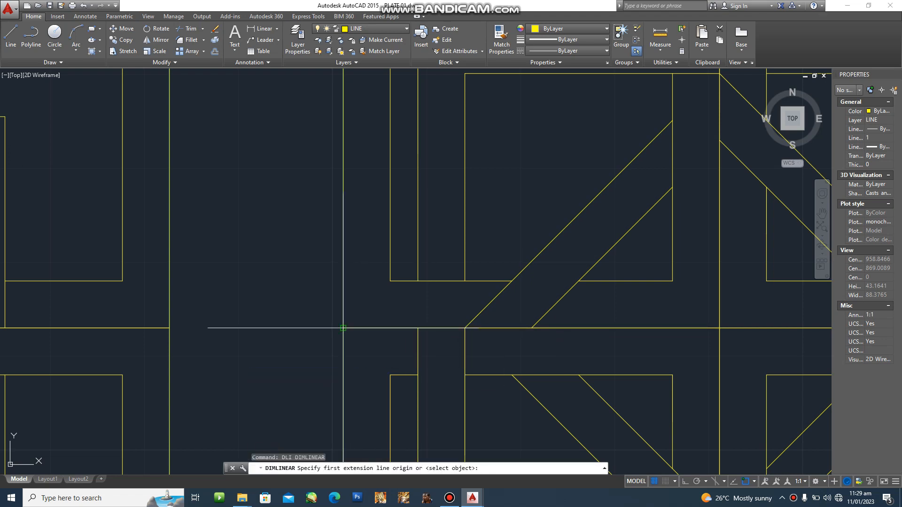
left_click(343, 328)
left_click(417, 328)
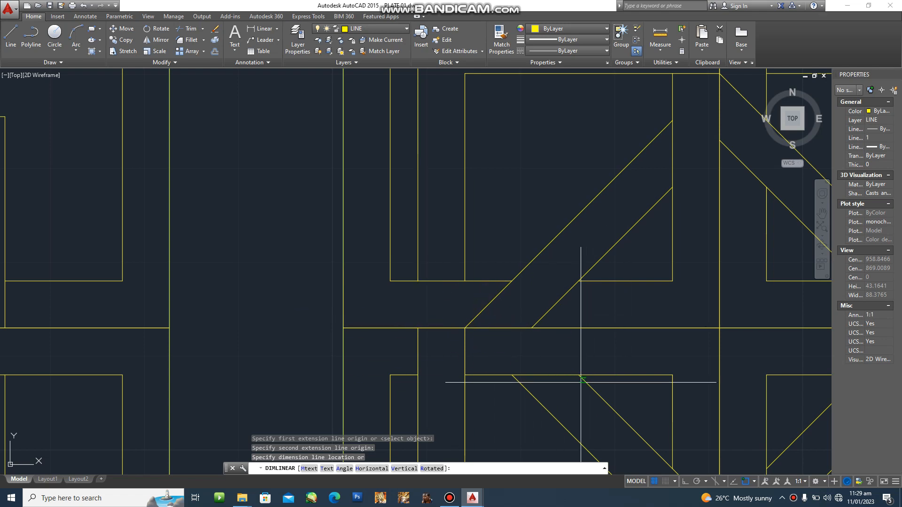
mouse_move(559, 307)
middle_mouse_down()
mouse_move(560, 336)
mouse_move(446, 322)
middle_mouse_up()
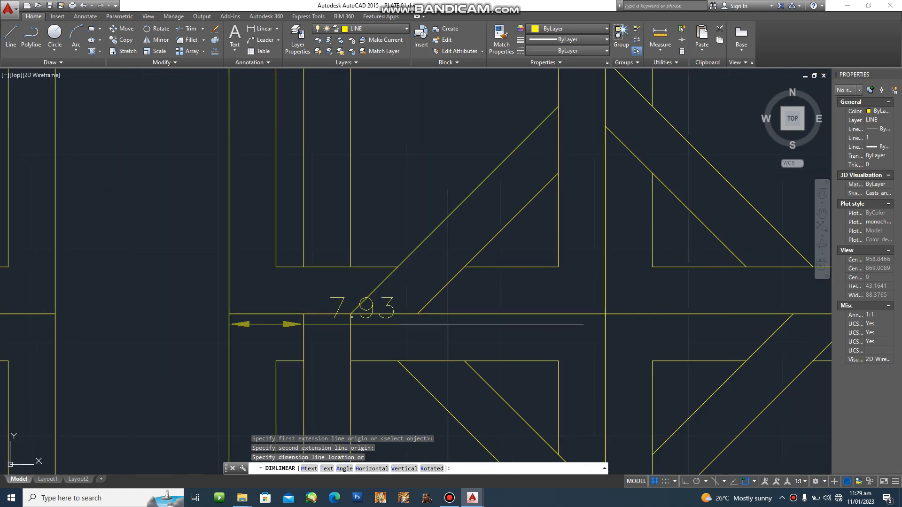
key("Escape")
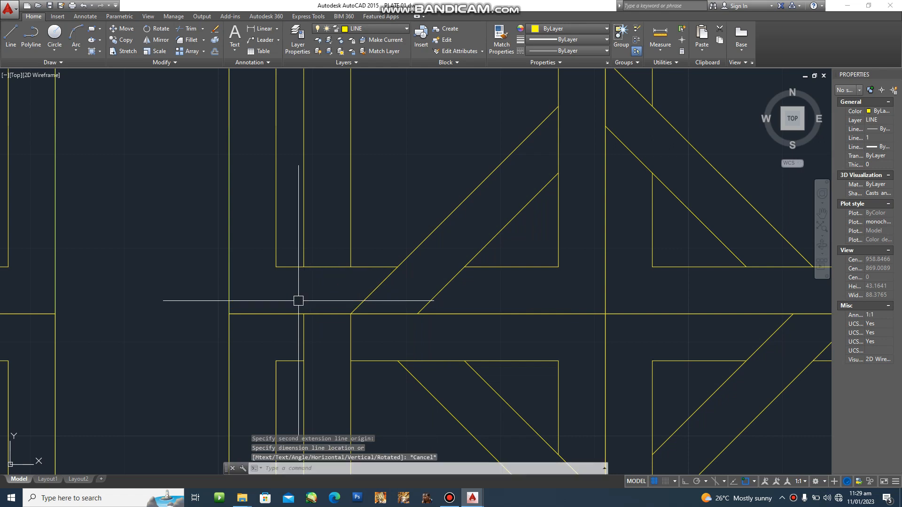
scroll(301, 301, "down", 2)
key("Escape")
middle_click_drag(451, 371, 452, 366)
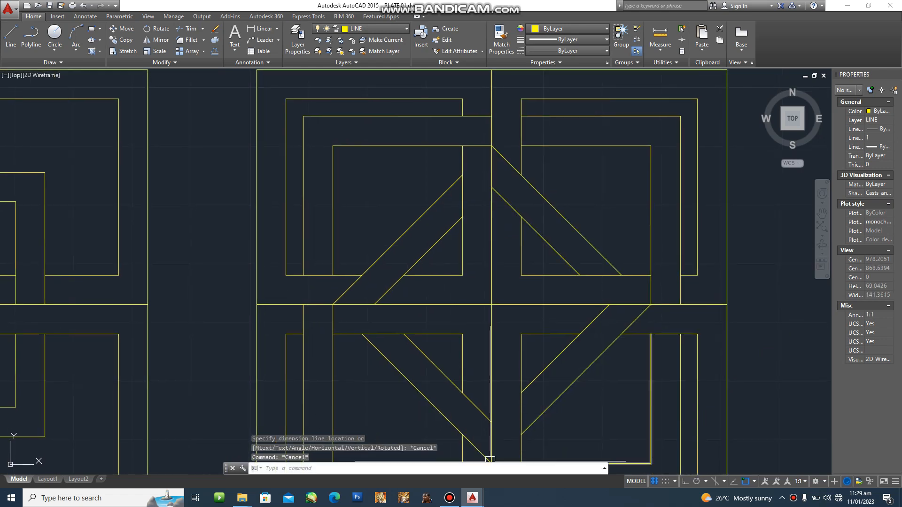
- Switch to the plate 2 drawing and draw a rectangle over the full border of the bottom-row middle square
mouse_move(473, 498)
left_click(526, 451)
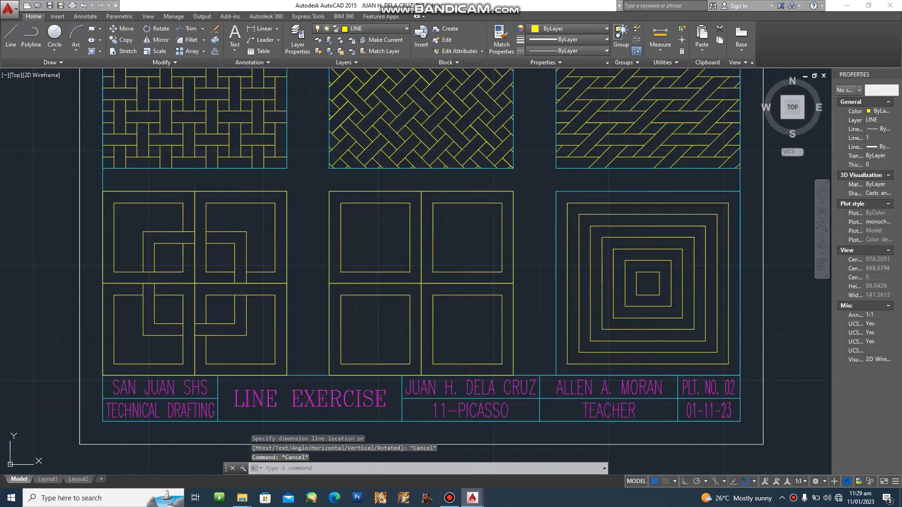
key("Escape")
key("Escape")
scroll(346, 262, "up", 2)
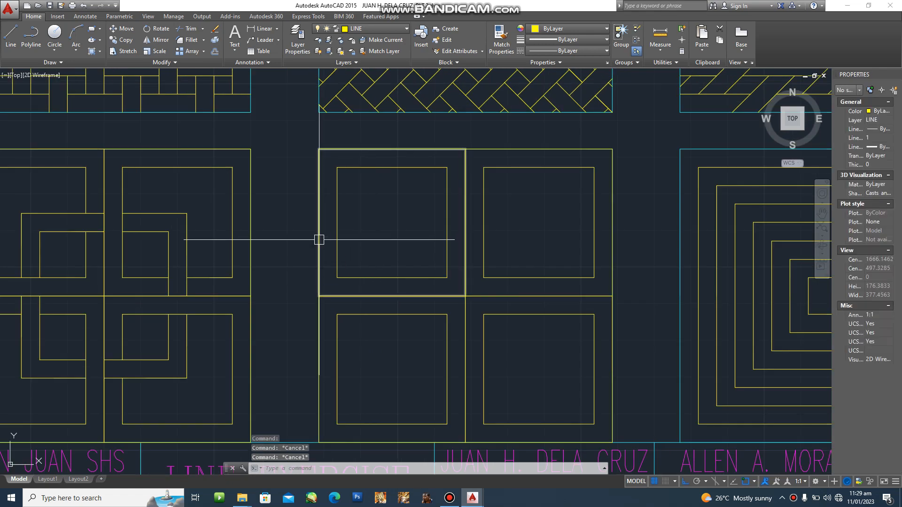
key("Escape")
type("rec")
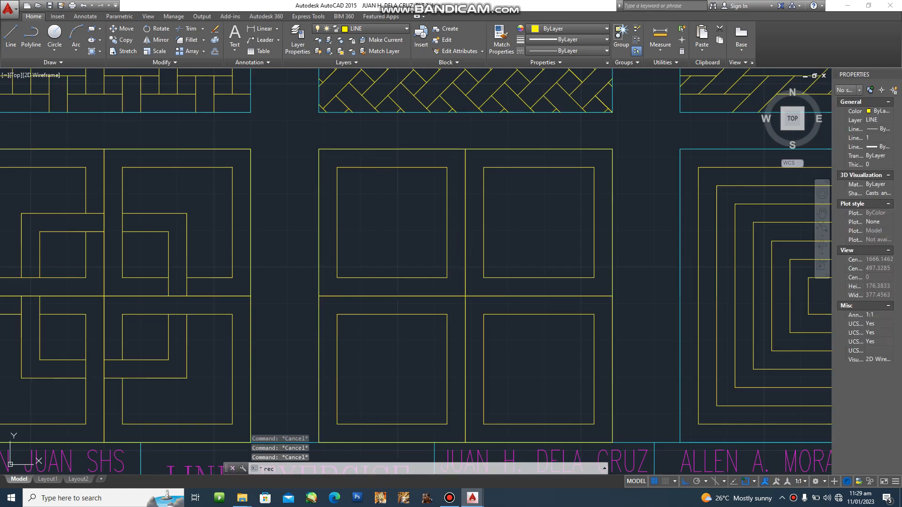
key("Return")
left_click(318, 137)
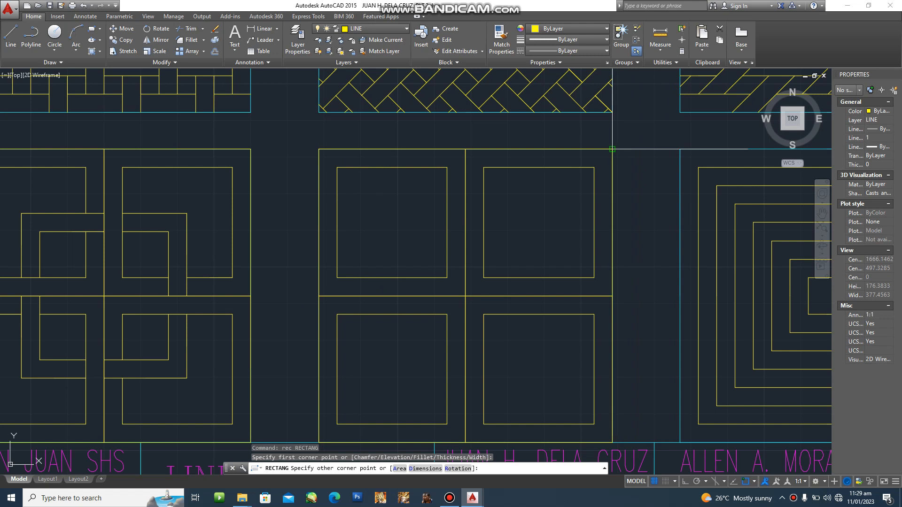
left_click(612, 149)
key("Escape")
key("Escape")
- Switch to PLATE 01.dwg and check the gap between the middle pattern's left edge and the first vertical band line with DIST
type("o")
key("Return")
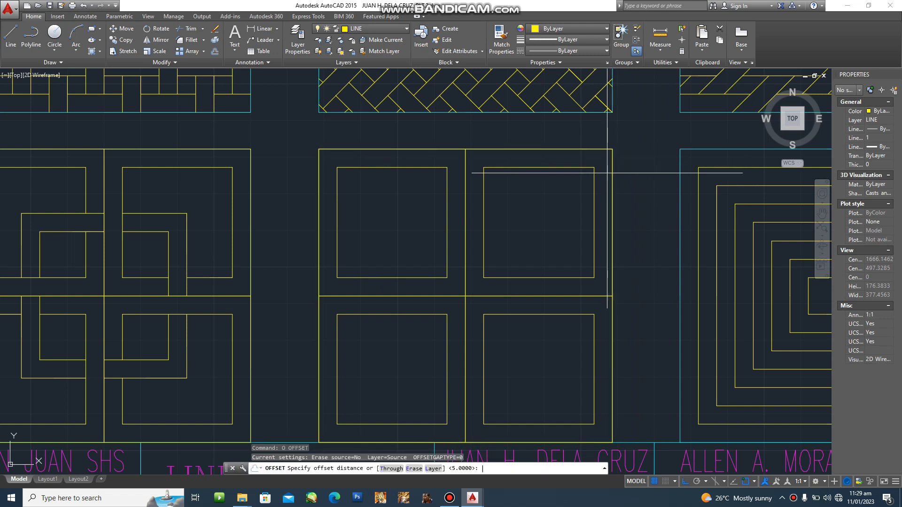
mouse_move(472, 498)
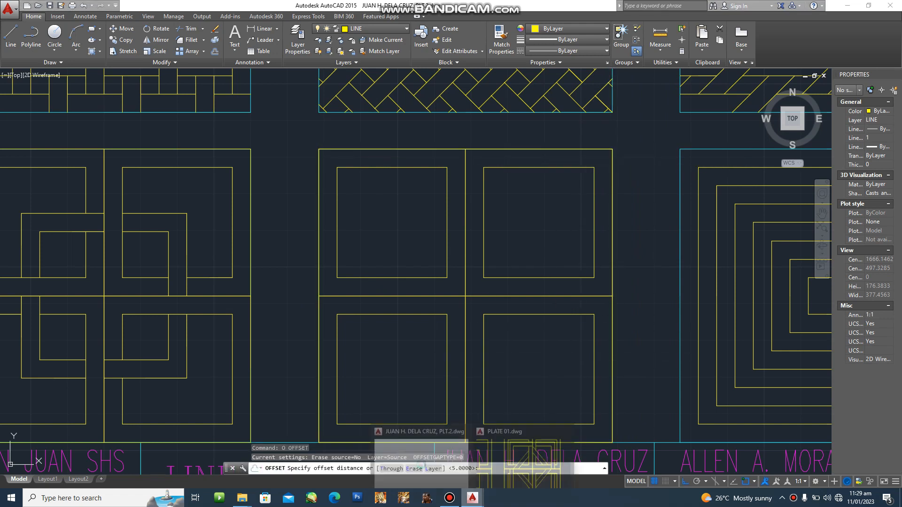
left_click(526, 446)
key("Escape")
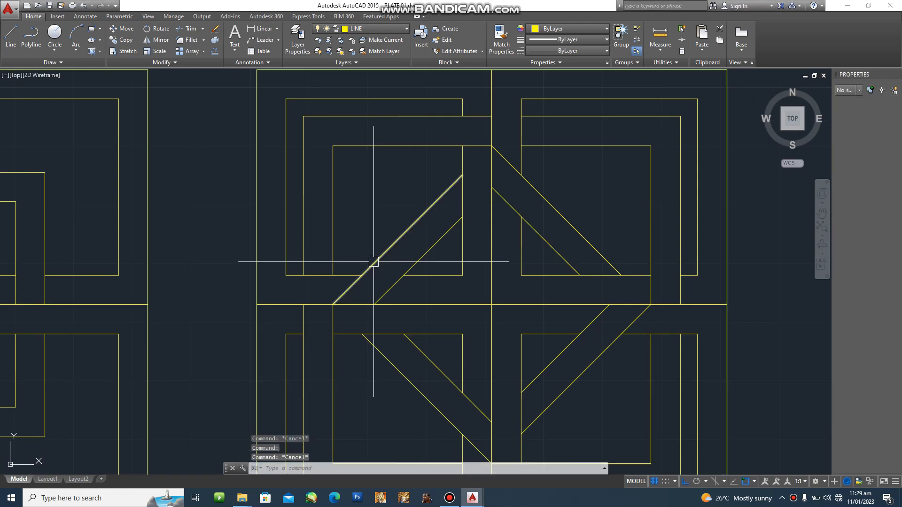
type("dli")
key("Return")
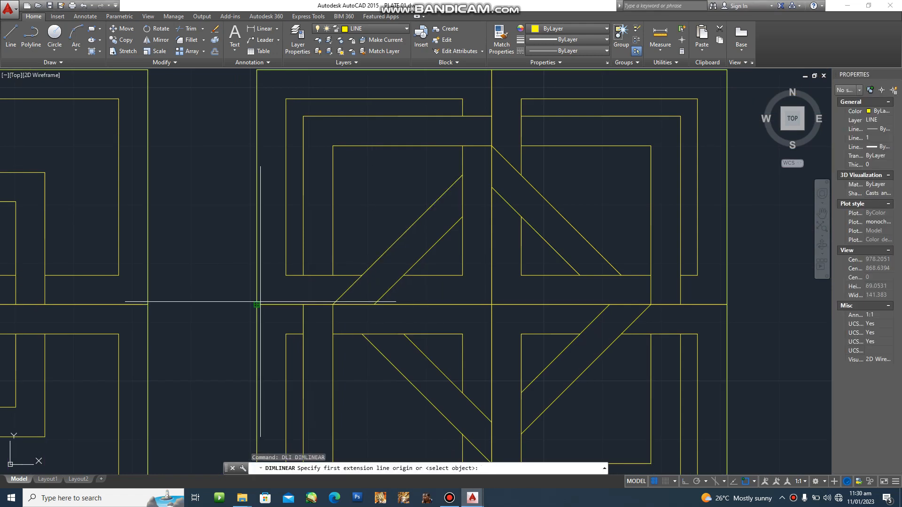
scroll(256, 304, "up", 2)
key("Escape")
type("di")
key("Return")
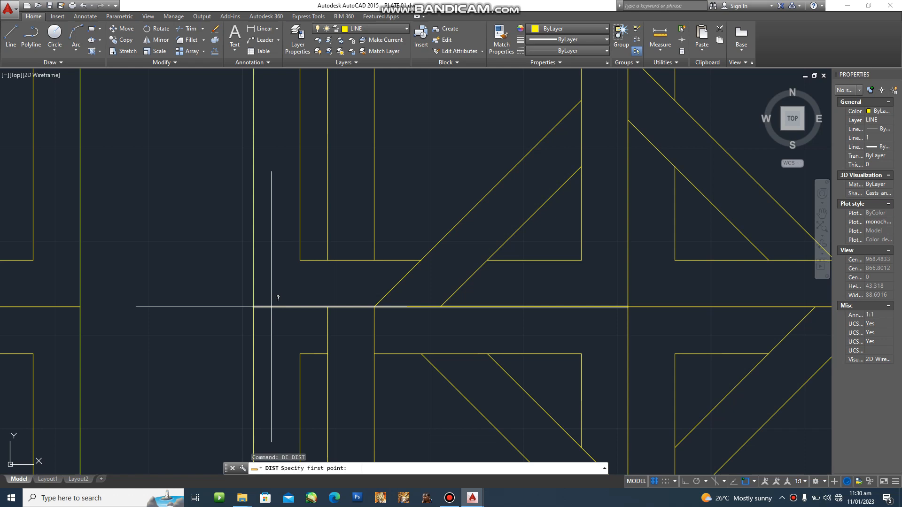
left_click(255, 307)
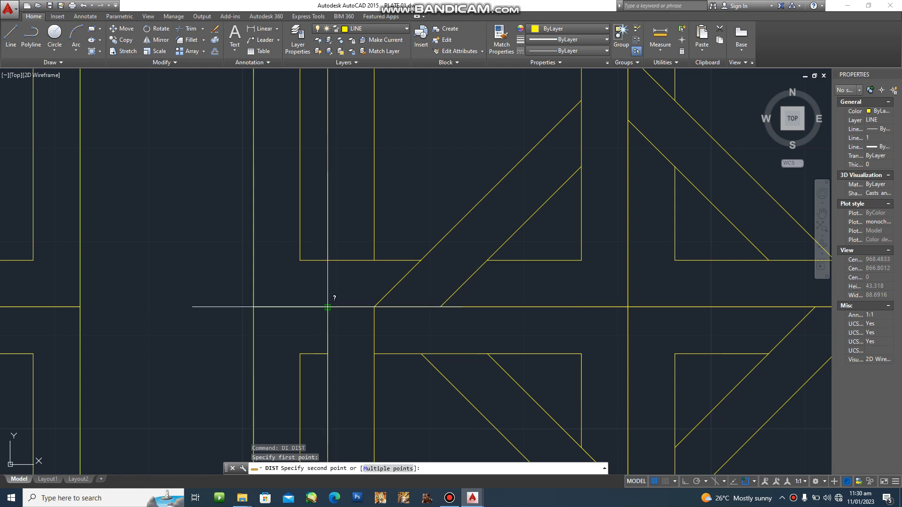
left_click(327, 306)
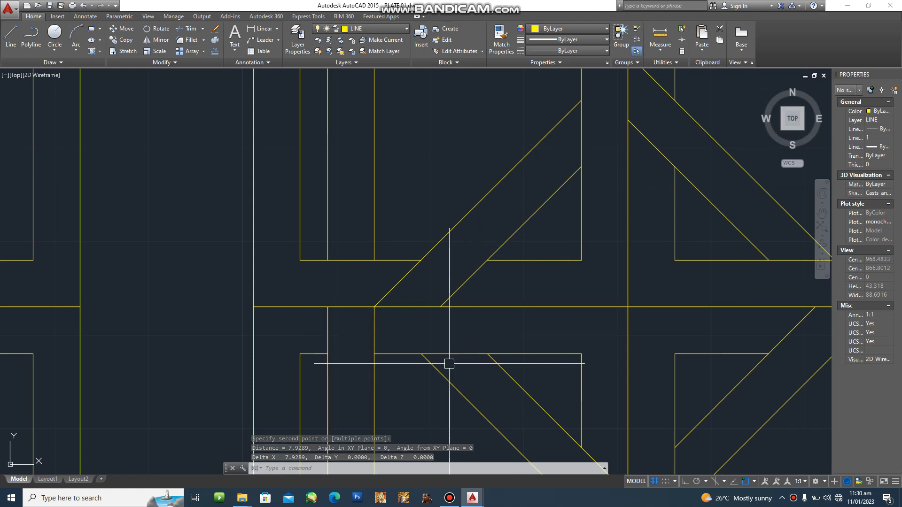
- Recheck the same edge-to-band gap with a temporary linear dimension
key("Escape")
key("Escape")
type("dli")
key("Return")
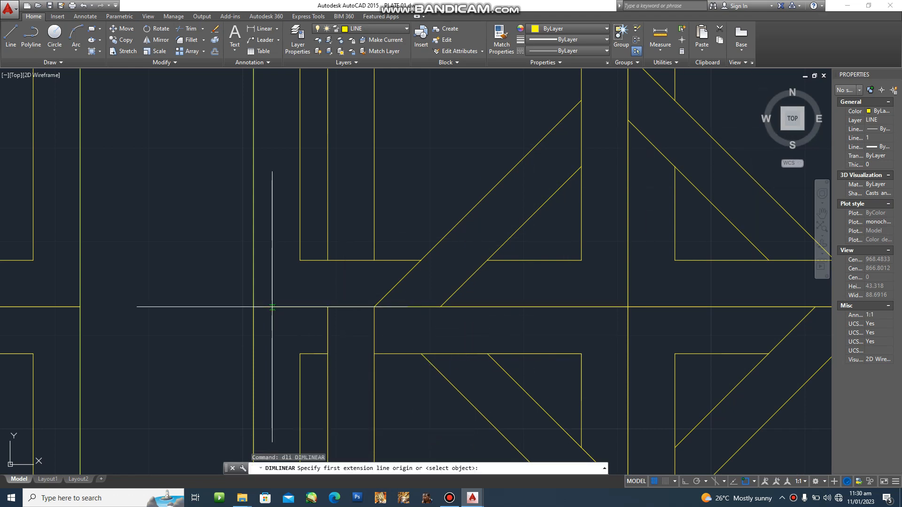
left_click(253, 307)
left_click(327, 307)
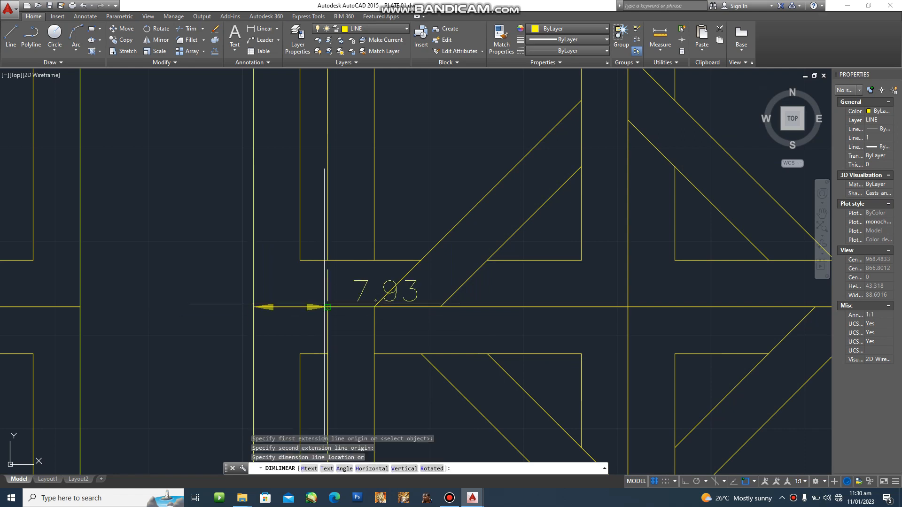
key("Escape")
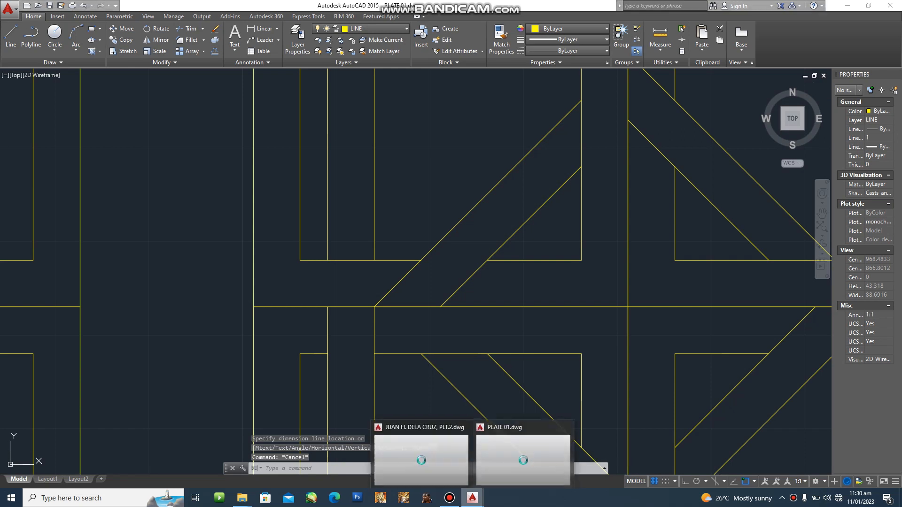
- Switch to the plate 2 drawing and offset the full-border rectangle of the middle square 9.93 units inward
mouse_move(472, 497)
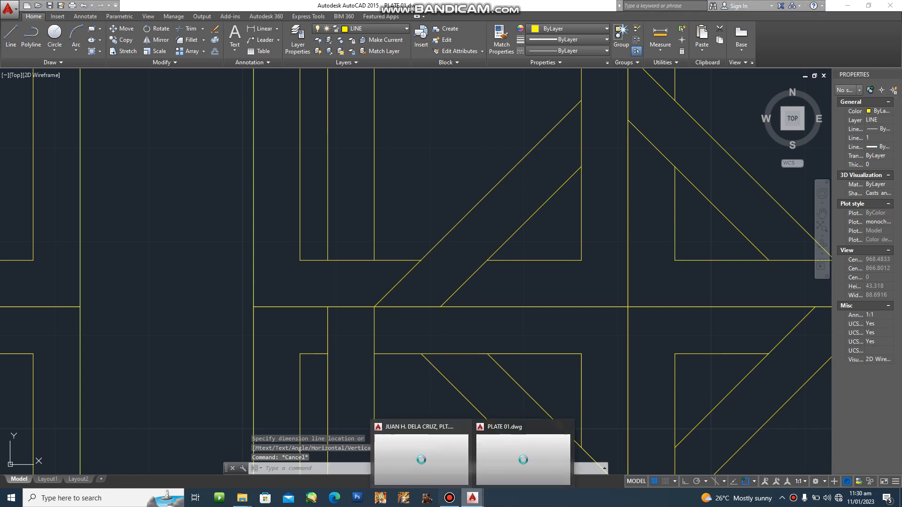
left_click(418, 430)
type("o")
key("Return")
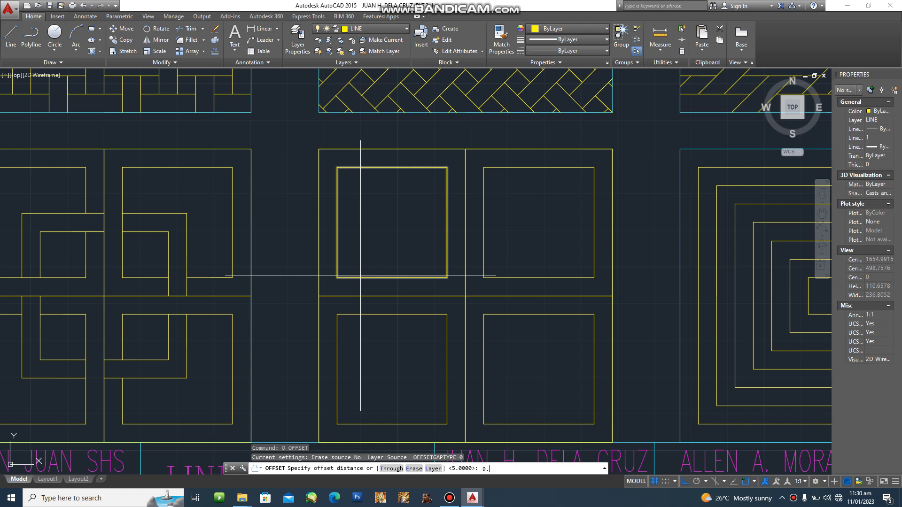
type("9.93")
key("Return")
left_click(317, 231)
left_click(389, 230)
key("Escape")
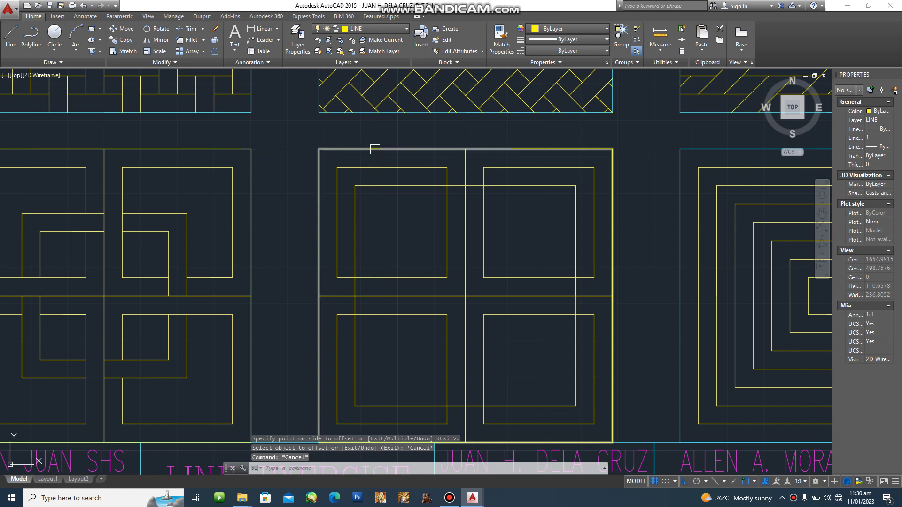
- Erase the full-border rectangle around the middle square, keeping its inward offset
left_click(374, 150)
key("Escape")
key("Escape")
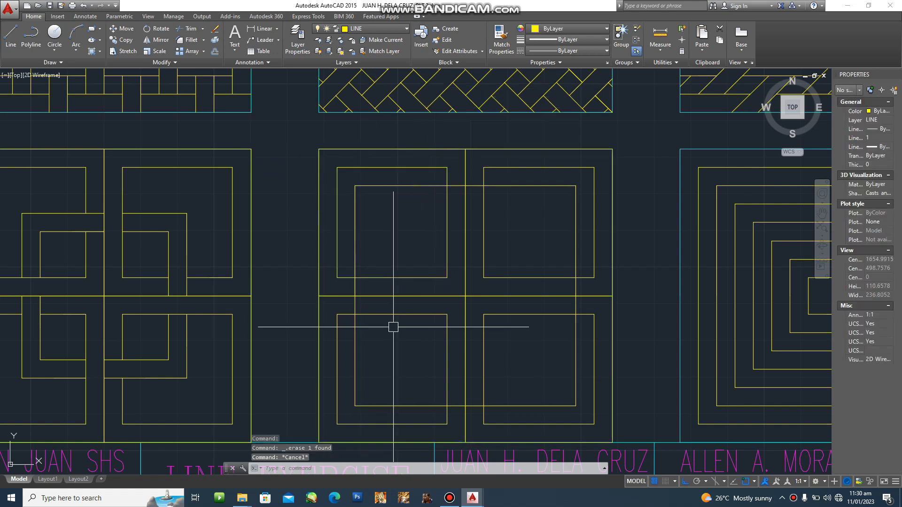
- Offset the inner rectangle of the middle pattern 5 units inward to form a second band line
scroll(395, 328, "up", 2)
type("o")
key("Return")
type("5")
key("Return")
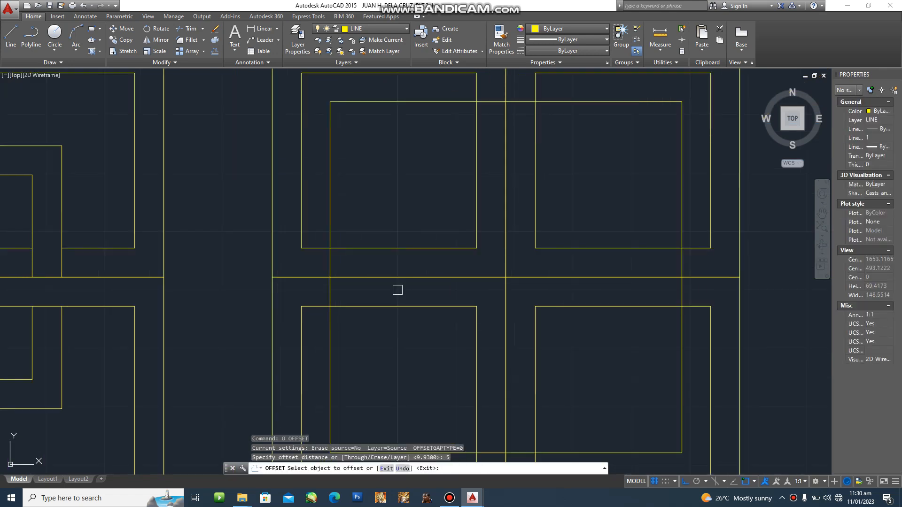
left_click(330, 201)
left_click(437, 195)
key("Escape")
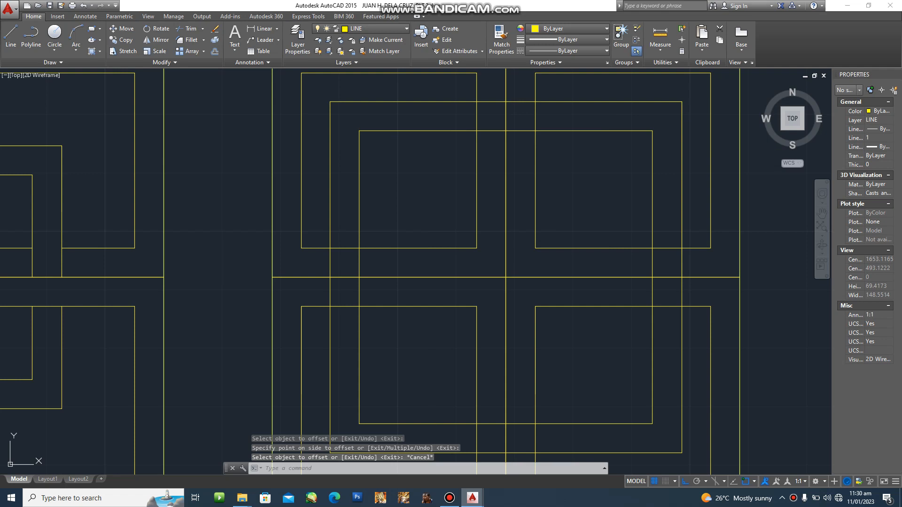
- Compare the banding with the middle pattern in PLATE 01.dwg, ending back in the plate 2 drawing
mouse_move(472, 497)
left_click(523, 454)
scroll(407, 298, "down", 3)
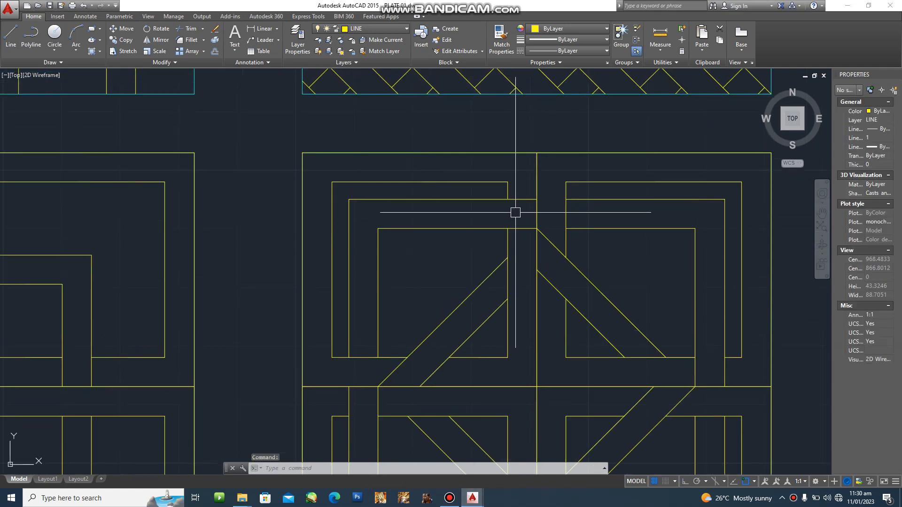
mouse_move(473, 497)
left_click(421, 453)
scroll(539, 264, "down", 2)
key("Escape")
key("Escape")
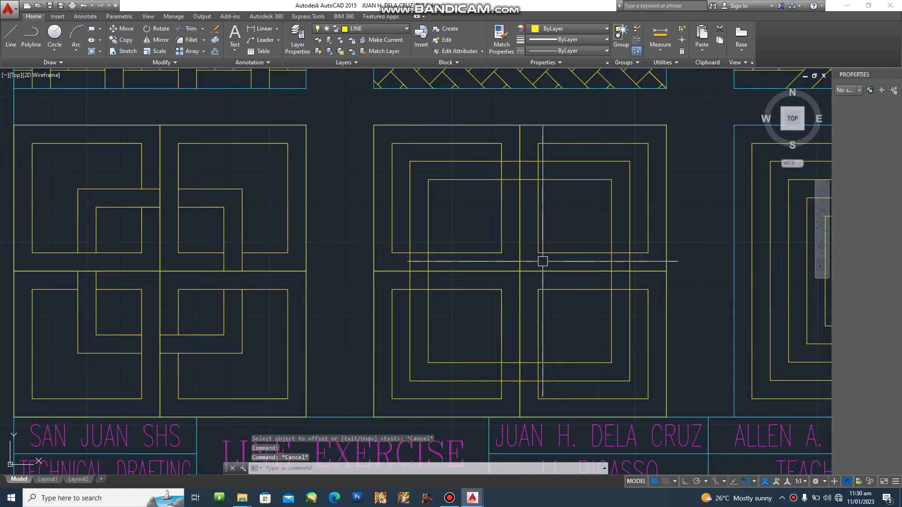
- Trim the overlapping segments where the middle pattern's square band crosses the top and right arms, using the whole pattern as cutting edges
type("tr")
key("Return")
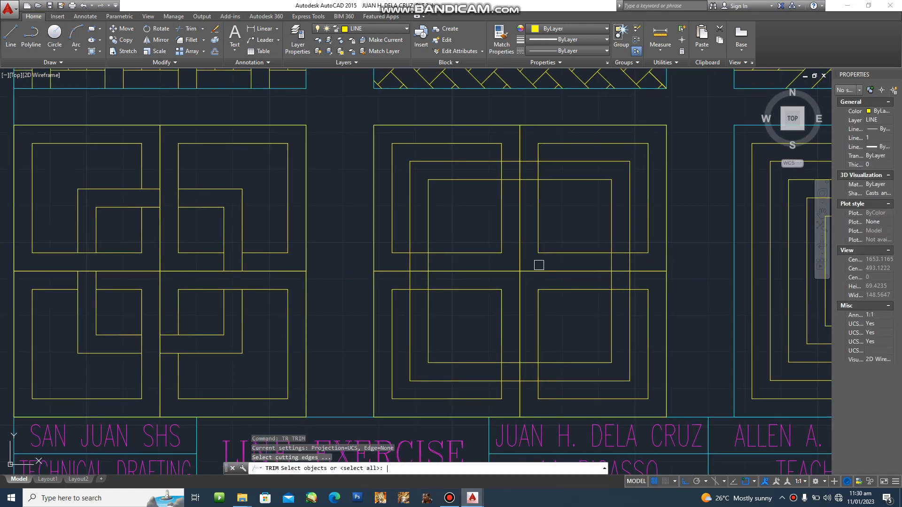
left_click(689, 111)
left_click(357, 451)
key("Return")
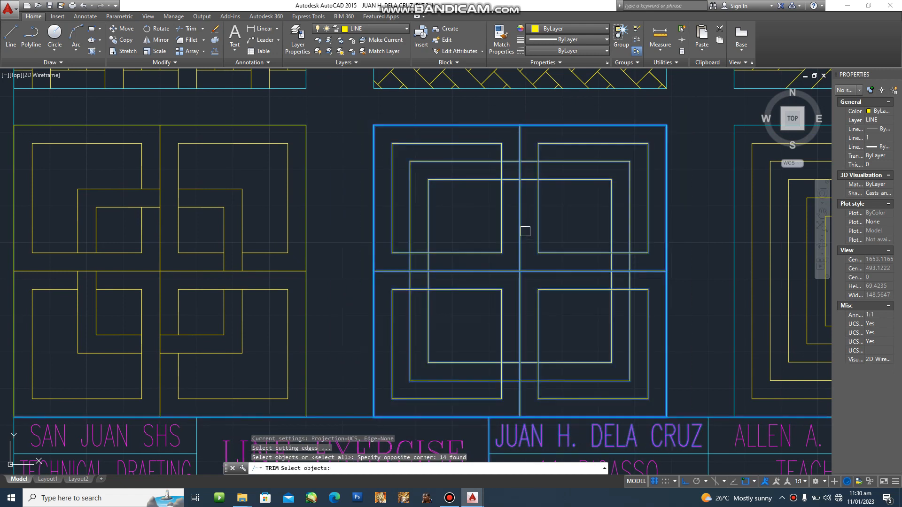
scroll(507, 182, "up", 2)
left_click(543, 149)
left_click(547, 177)
left_click(689, 294)
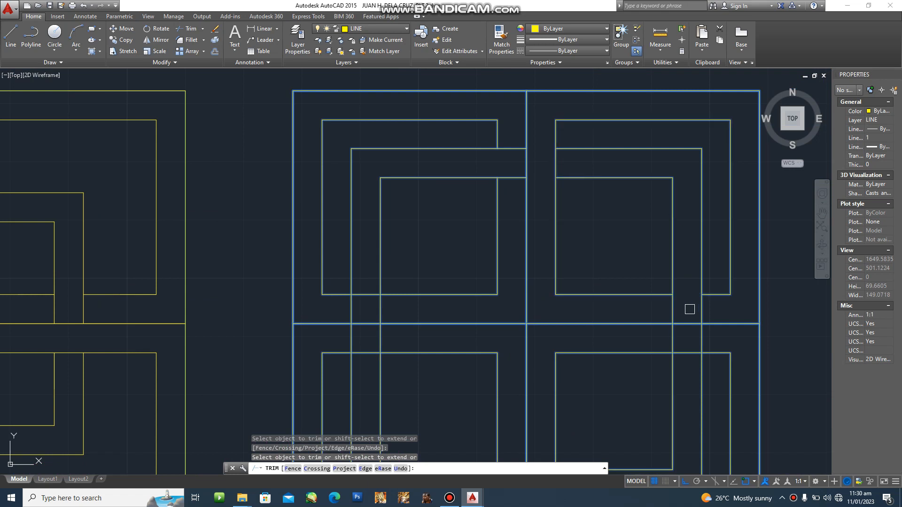
left_click(675, 340)
left_click(698, 339)
middle_click_drag(681, 348, 661, 235)
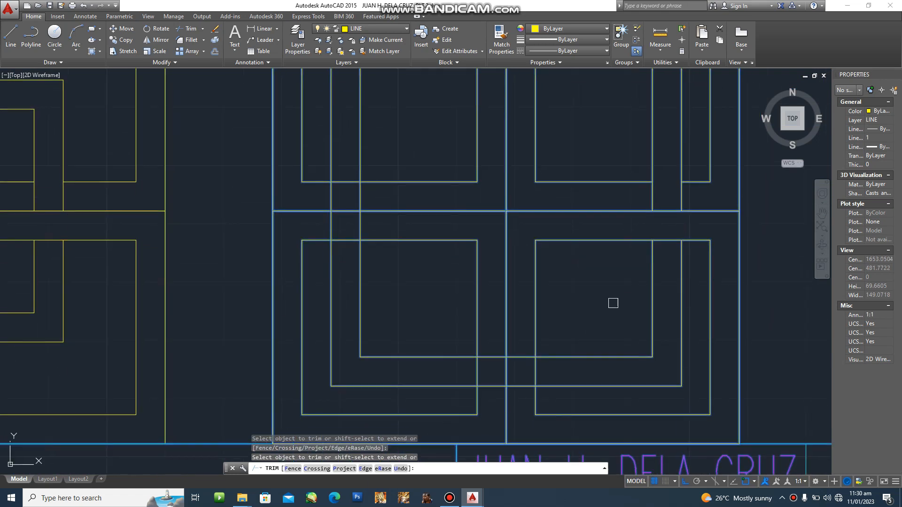
- Trim the square band's overlapping segments at the bottom and left arms to complete the interlacing
left_click(491, 386)
left_click(489, 358)
left_click(346, 240)
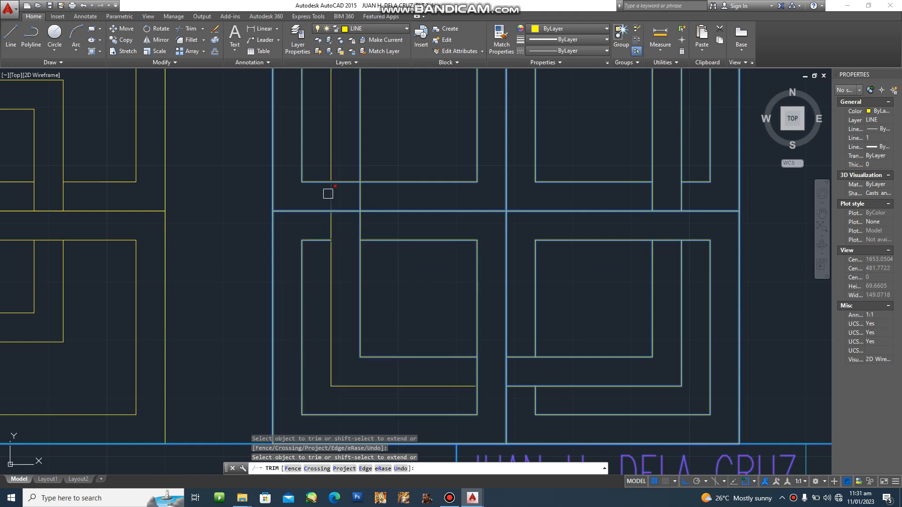
scroll(420, 244, "down", 3)
key("Escape")
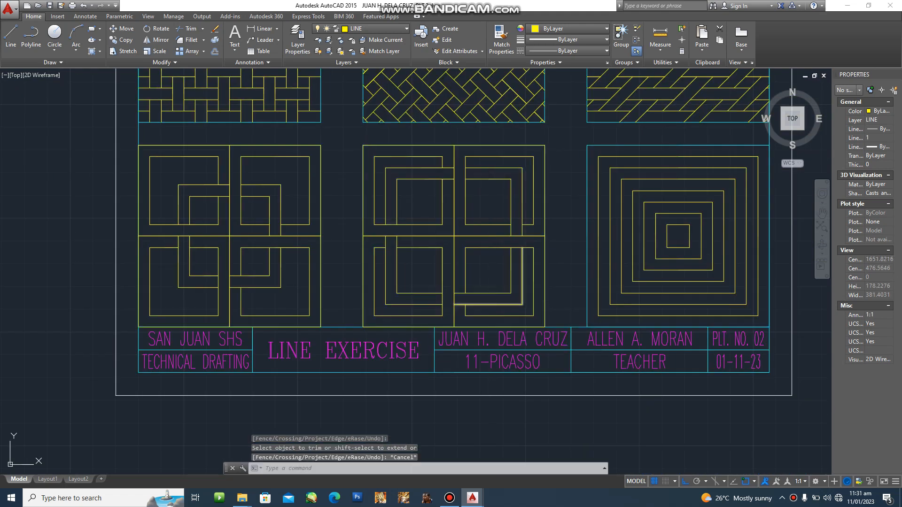
- Examine the diamond band of the middle pattern in PLATE 01.dwg, ending back in the plate 2 drawing
left_click(472, 497)
left_click(503, 460)
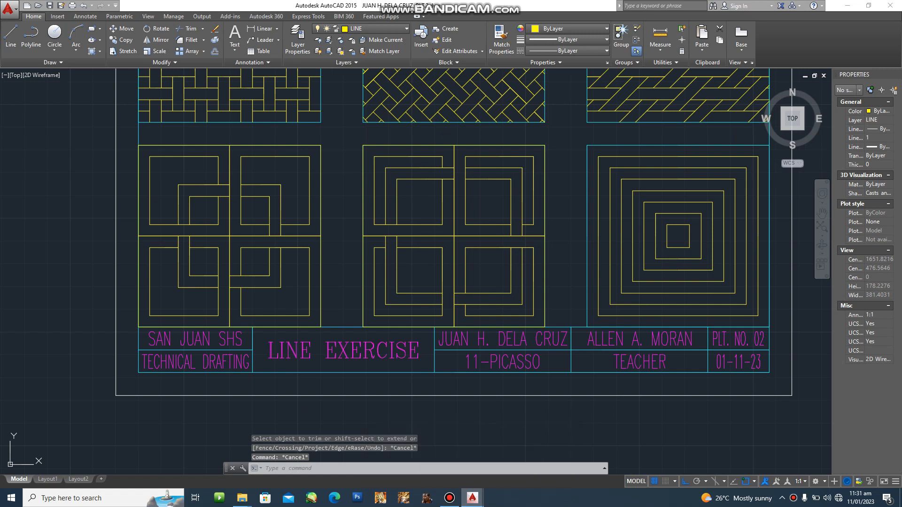
middle_click_drag(493, 413, 463, 313)
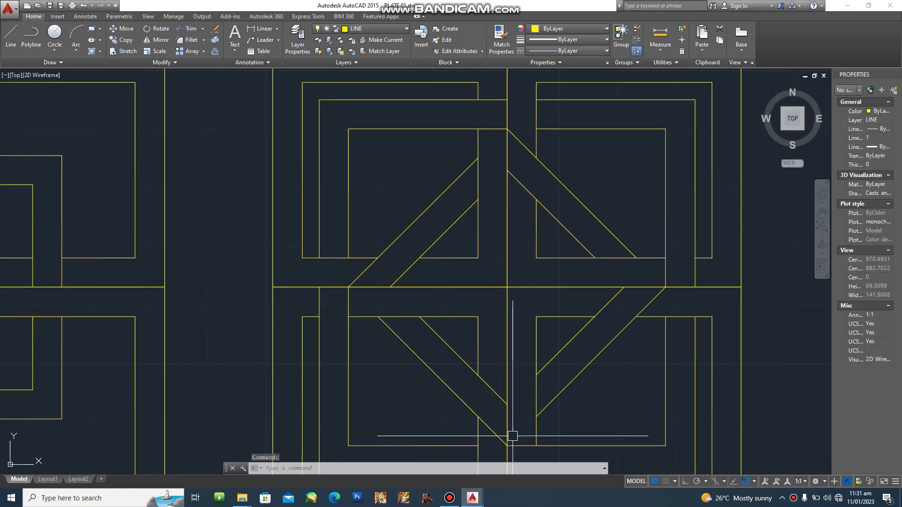
left_click(472, 498)
left_click(422, 458)
key("Escape")
key("Escape")
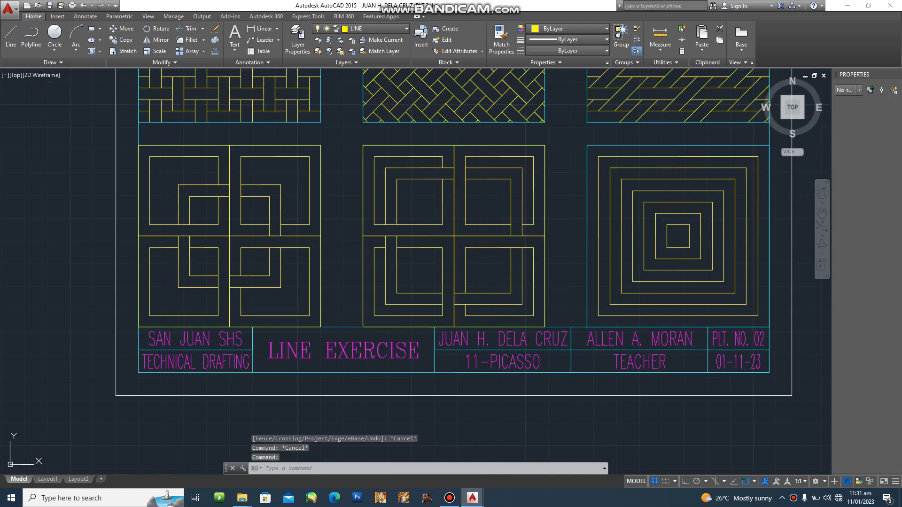
scroll(465, 222, "up", 4)
type("pl")
key("Return")
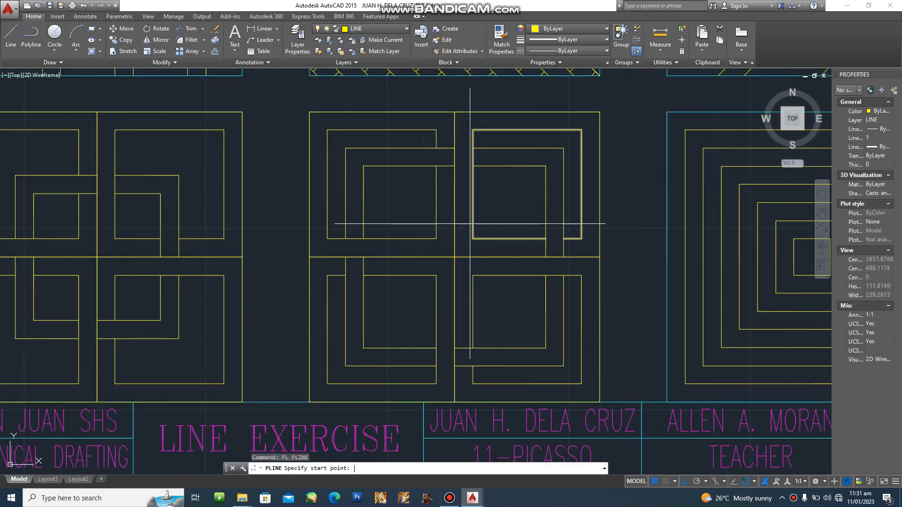
left_click(454, 166)
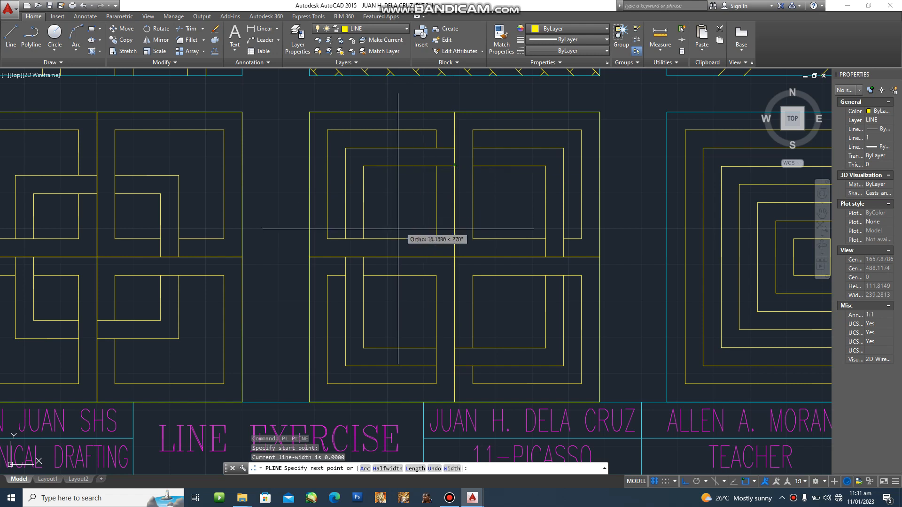
left_click(363, 257)
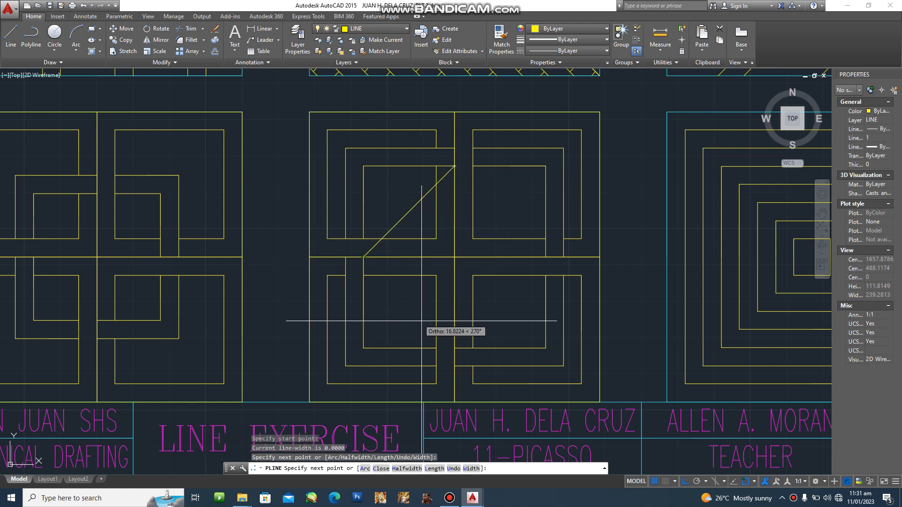
scroll(401, 278, "up", 2)
key("Escape")
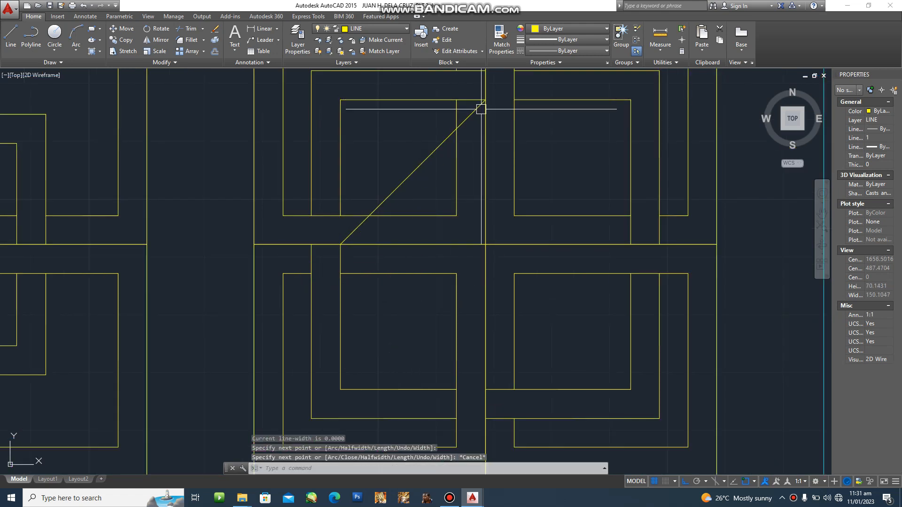
left_click(470, 116)
key("Delete")
- Draw a closed diamond polyline through the points where the inner square band line meets the middle pattern's vertical and horizontal centre lines
type("p")
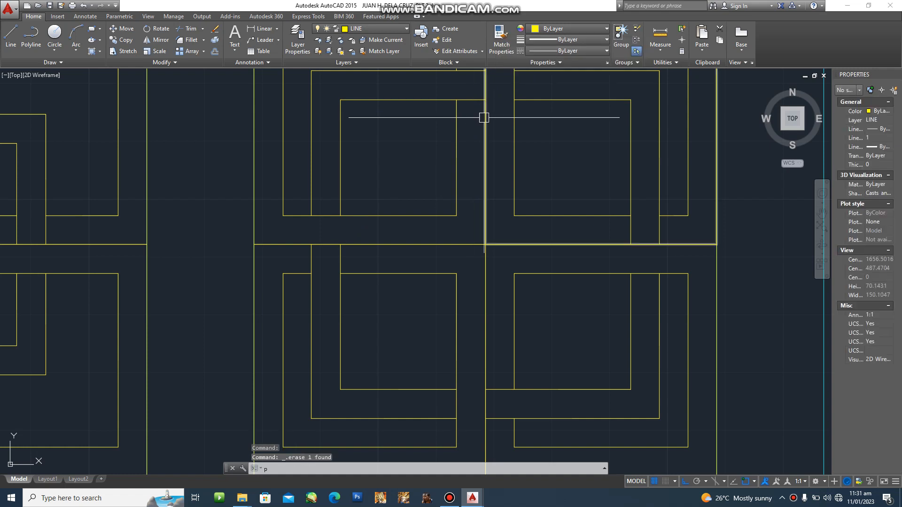
type("l")
key("Return")
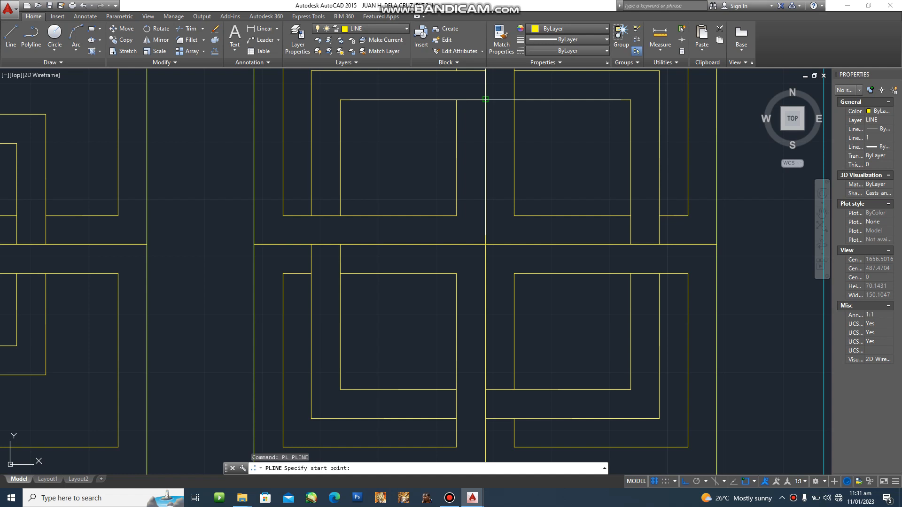
left_click(485, 100)
left_click(340, 244)
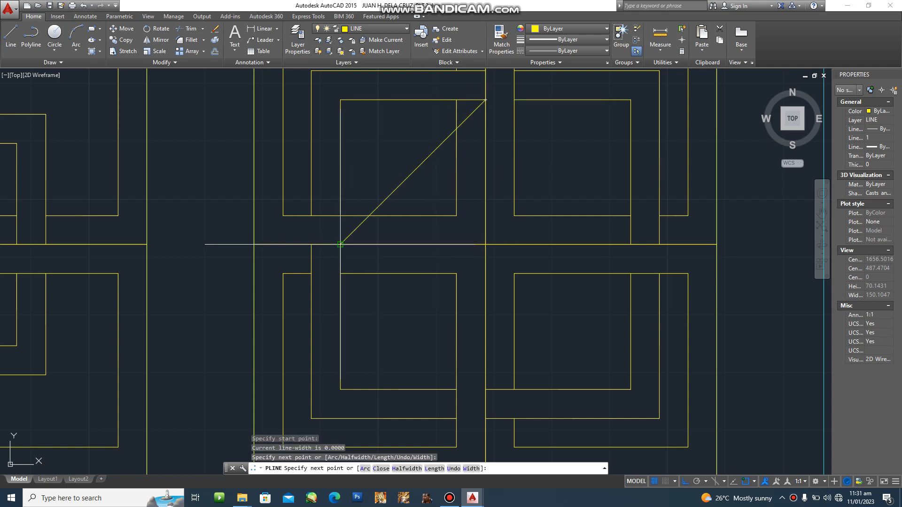
left_click(486, 390)
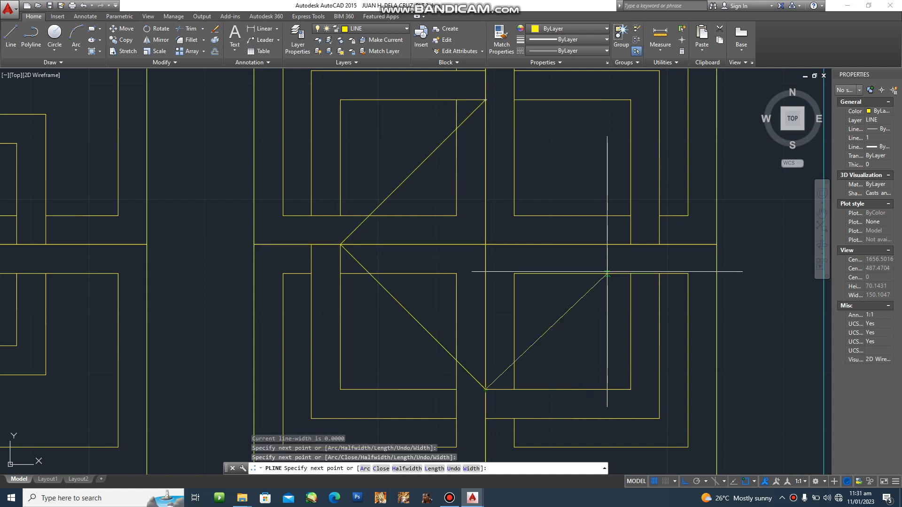
left_click(630, 244)
left_click(485, 99)
key("Escape")
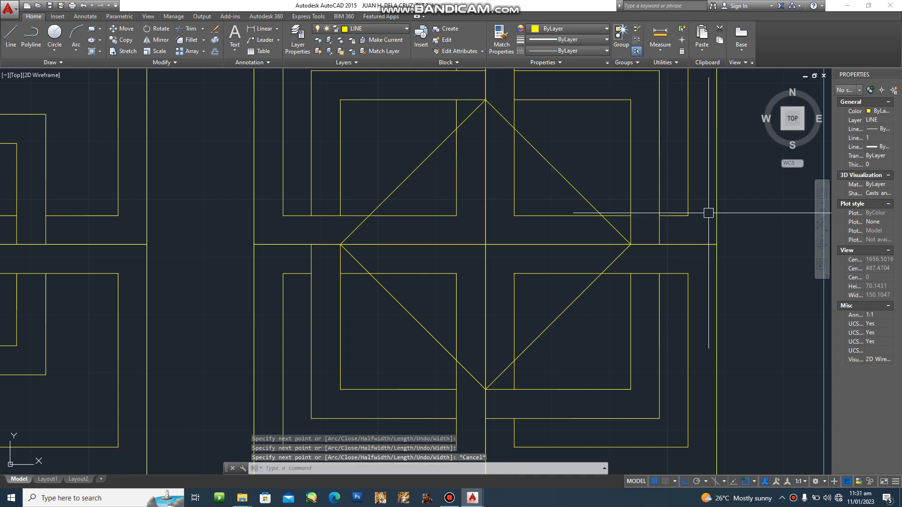
- Offset the diamond polyline 5 units inward
key("Escape")
type("b")
key("Return")
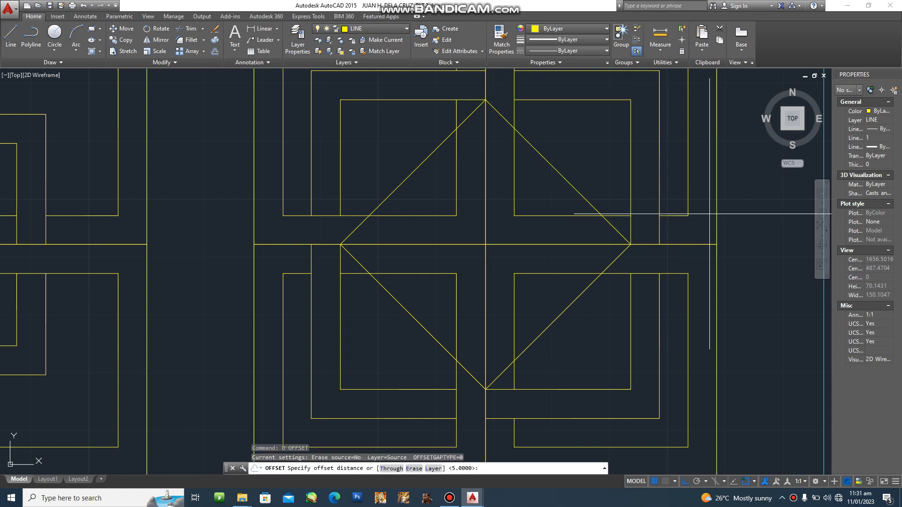
key("Return")
left_click(412, 173)
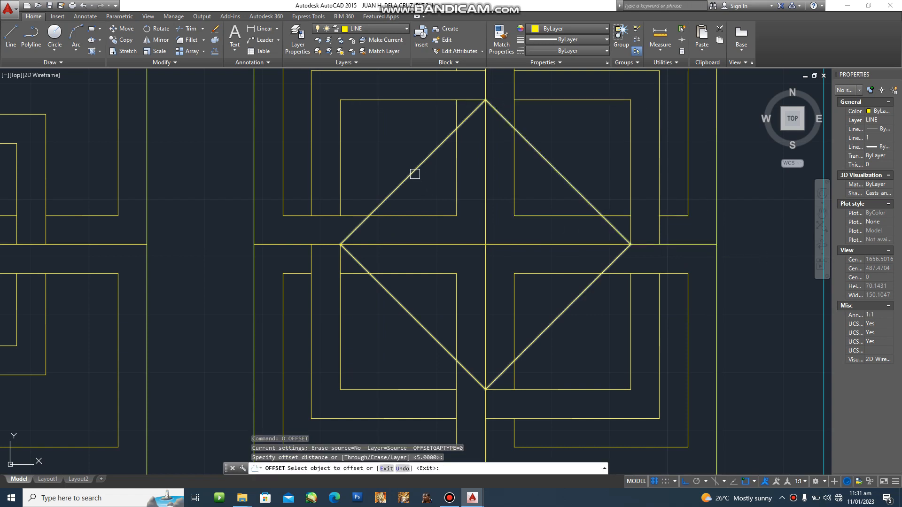
left_click(437, 187)
key("Escape")
- Trim the overlapping segments at the diamond band's top crossing, using the entire middle pattern as cutting edges
scroll(499, 207, "up", 3)
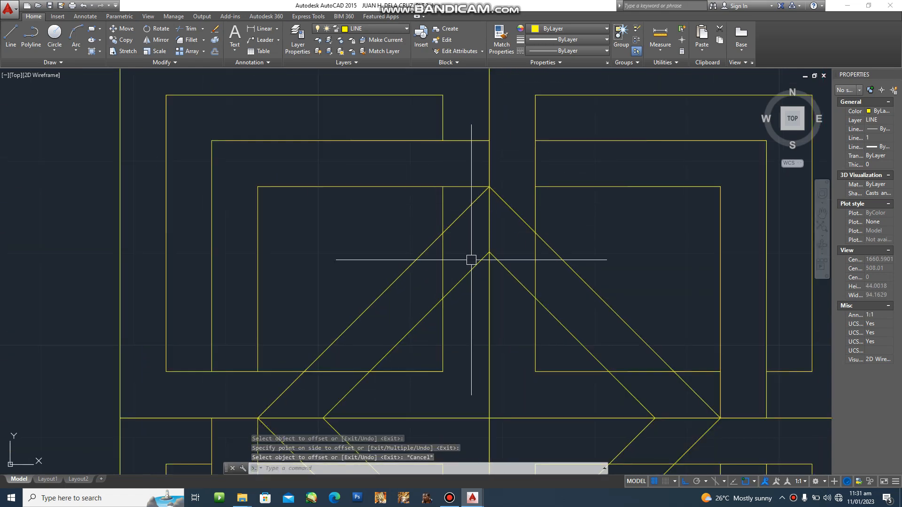
scroll(469, 239, "down", 2)
type("tr")
key("Return")
scroll(507, 299, "down", 2)
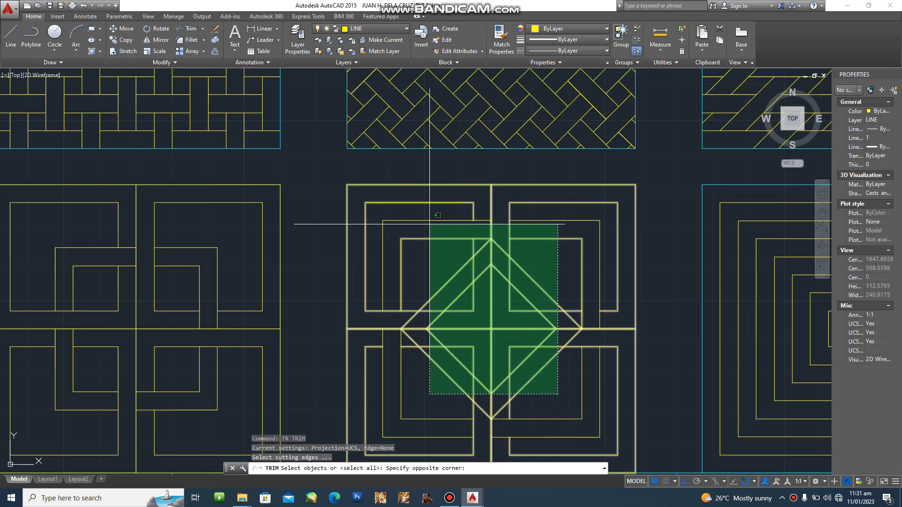
left_click(437, 206)
left_click(655, 165)
middle_click_drag(402, 381, 433, 281)
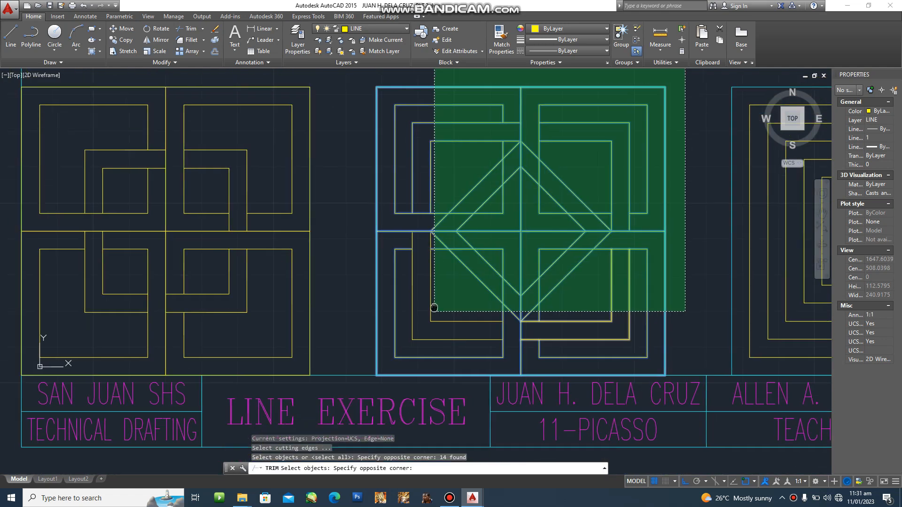
left_click(417, 349)
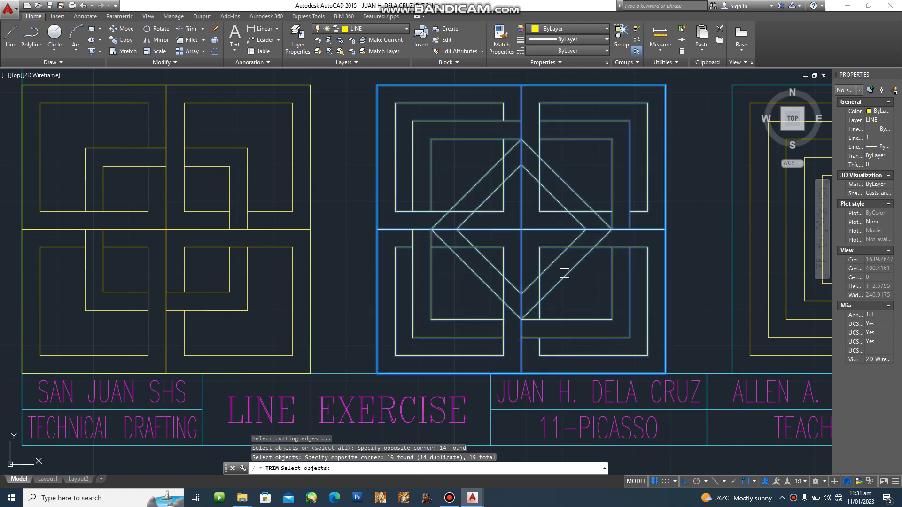
key("Return")
scroll(517, 137, "up", 4)
left_click(482, 196)
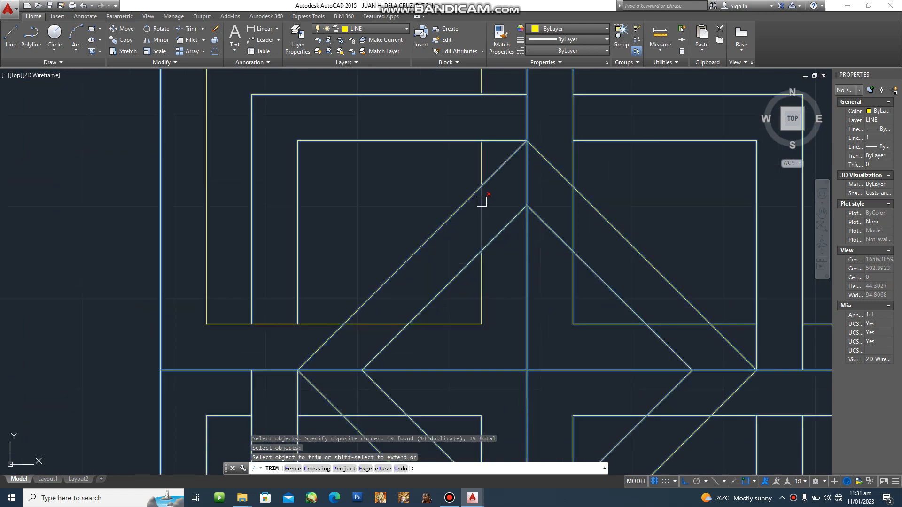
left_click(506, 228)
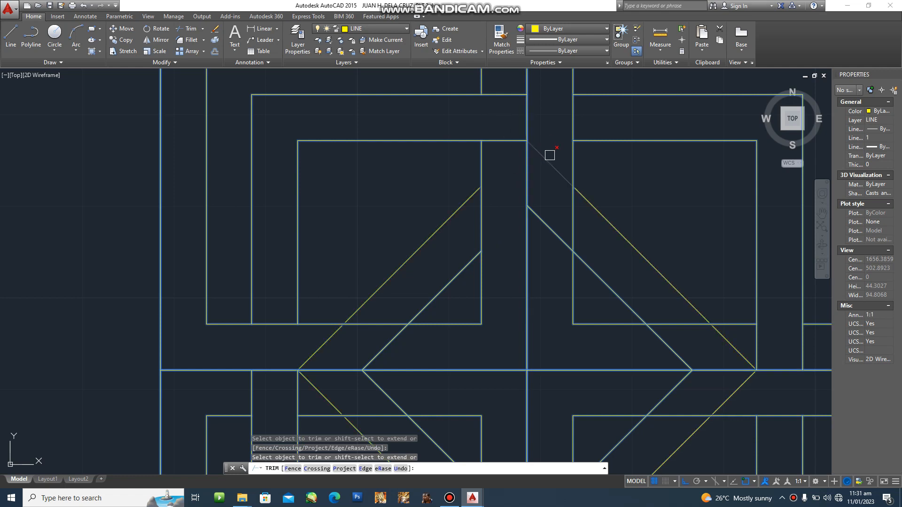
left_click(573, 212)
- Trim the overlapping segments where the diamond band crosses the horizontal band at the right corner of the middle pattern
middle_click_drag(597, 264, 538, 201)
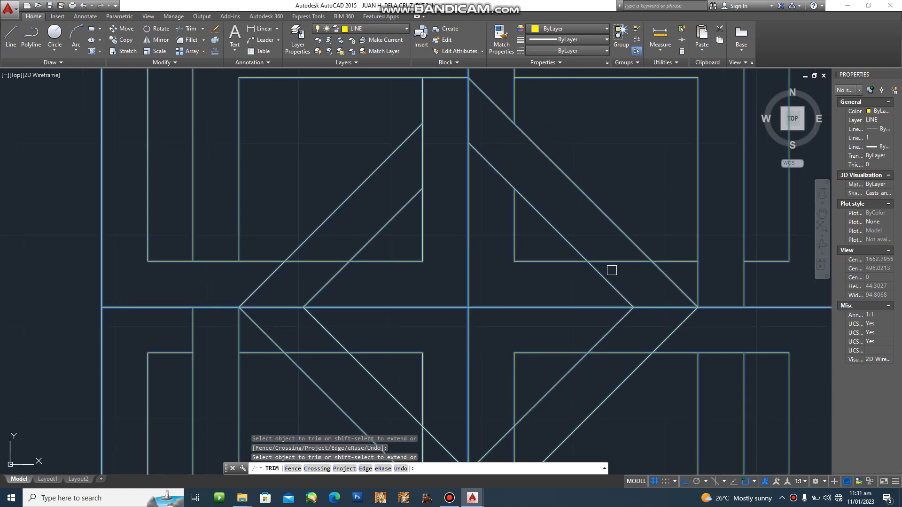
left_click(610, 283)
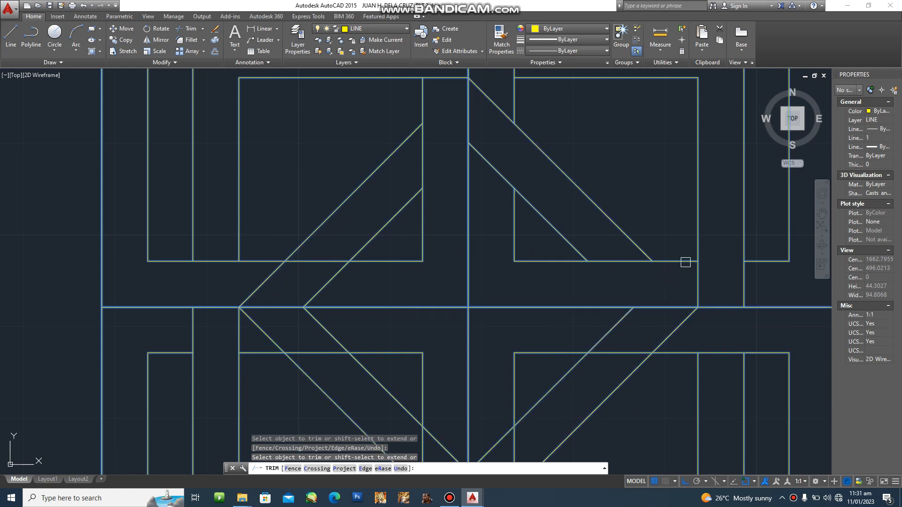
scroll(644, 289, "down", 2)
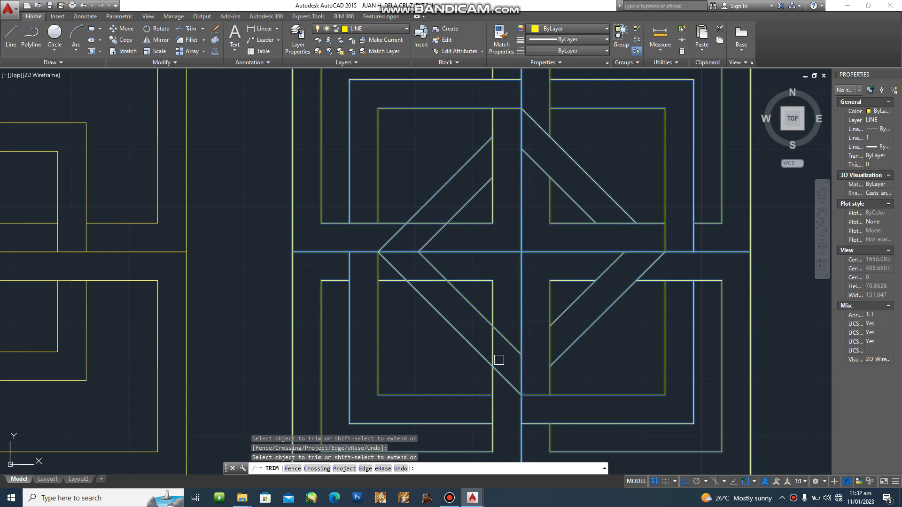
- Trim the overlapping segments at the diamond band's bottom and left crossings in the middle pattern
scroll(498, 360, "up", 2)
left_click(490, 343)
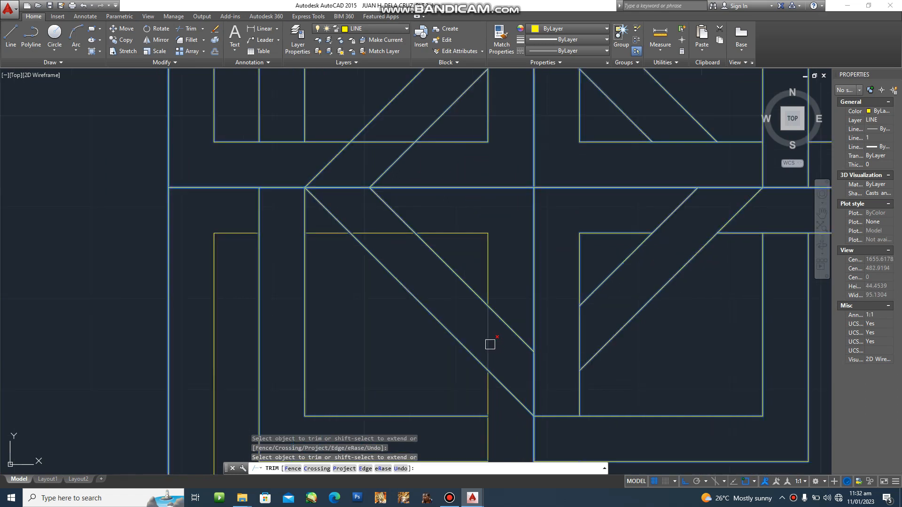
left_click(394, 214)
left_click(336, 211)
scroll(561, 294, "down", 2)
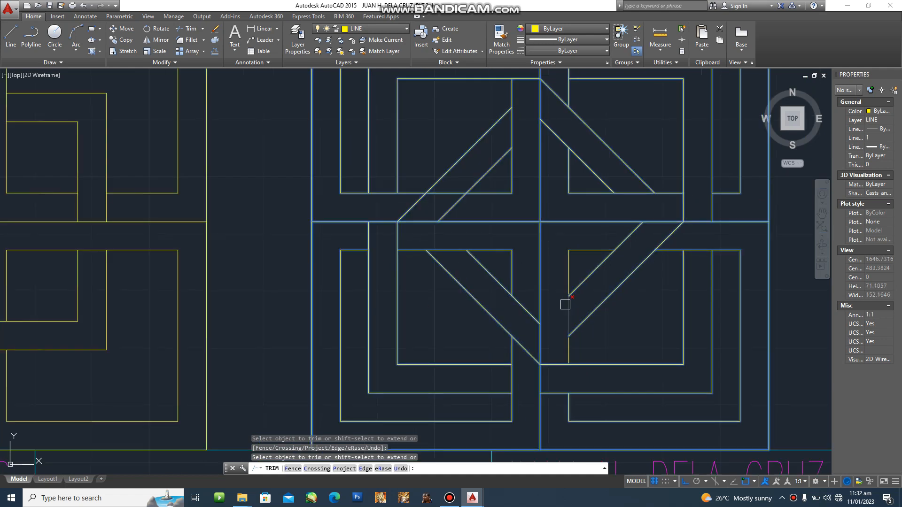
scroll(506, 286, "up", 2)
middle_click_drag(425, 239, 423, 281)
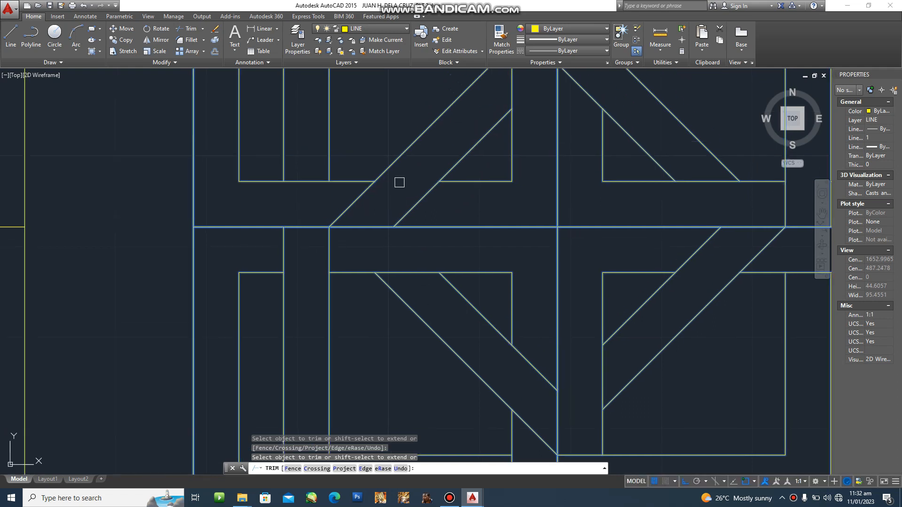
scroll(706, 282, "down", 5)
middle_click_drag(717, 305, 539, 284)
key("Escape")
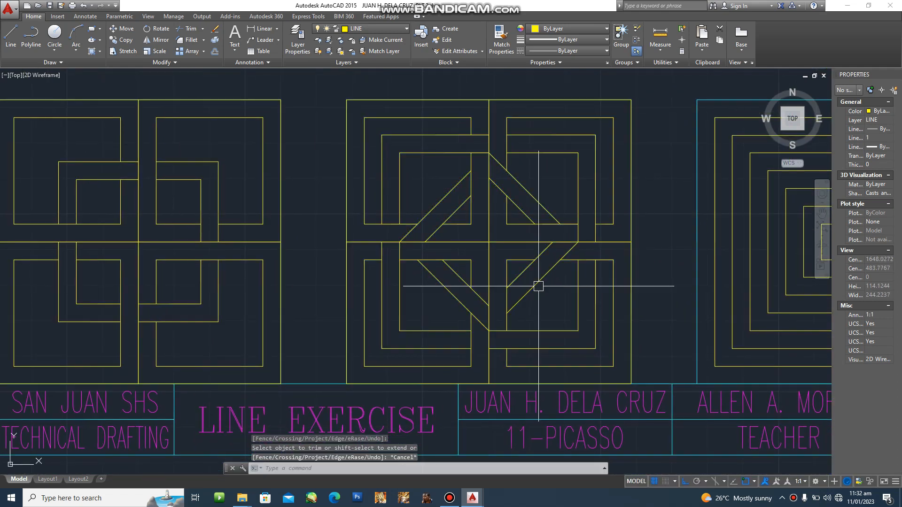
- Examine the interlaced diamond pattern in the bottom-right frame of PLATE 01.dwg, ending back in the plate 2 drawing
middle_click_drag(636, 304, 581, 323)
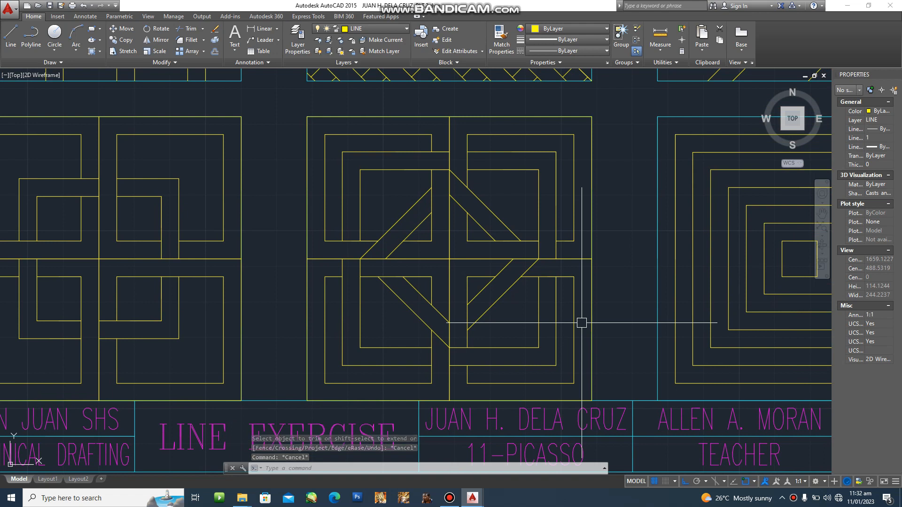
middle_click_drag(681, 348, 333, 356)
mouse_move(492, 310)
middle_mouse_down()
mouse_move(433, 292)
mouse_move(464, 280)
middle_mouse_up()
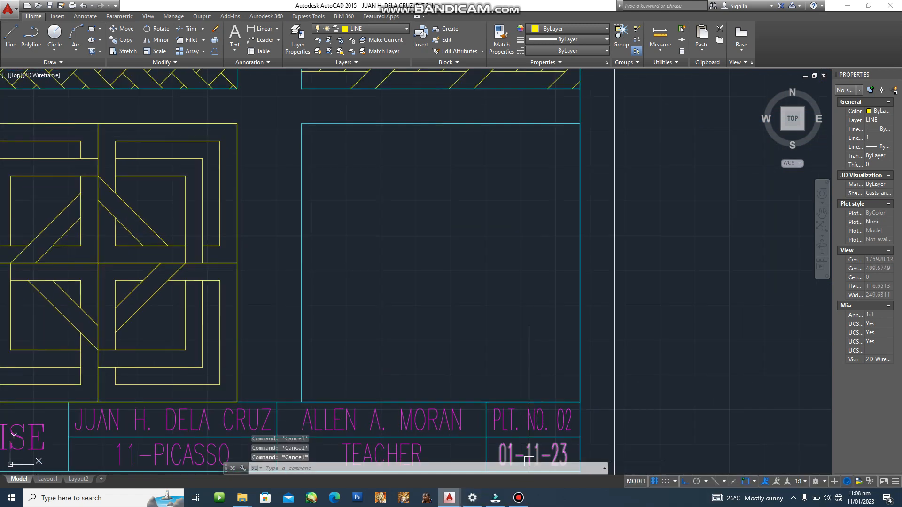
left_click(449, 497)
left_click(497, 458)
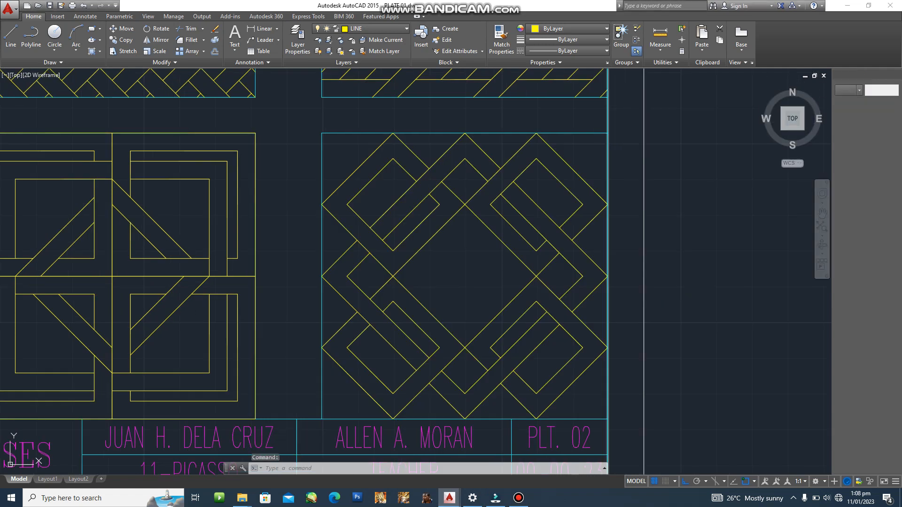
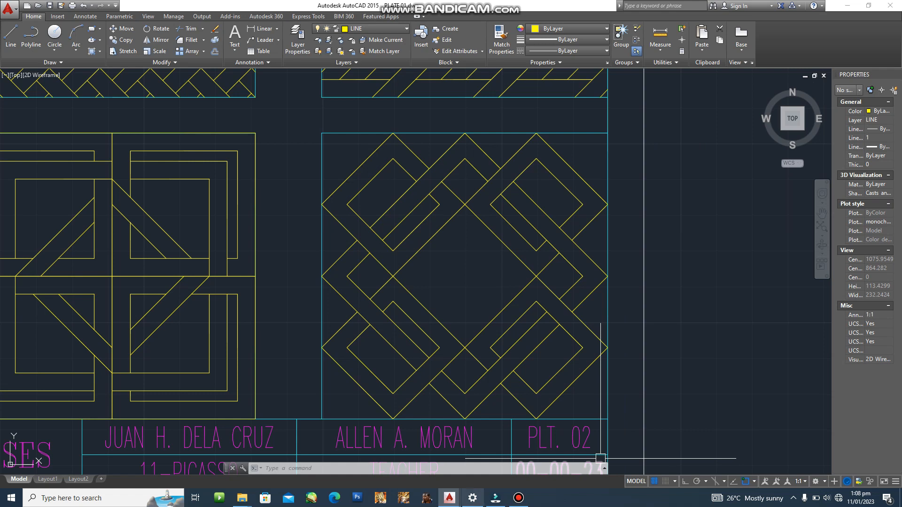
mouse_move(449, 497)
left_click(400, 466)
key("Escape")
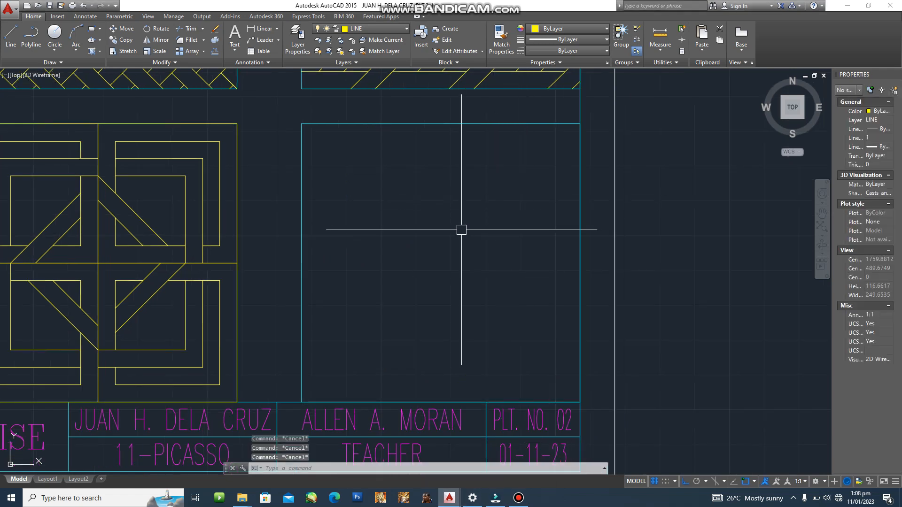
- Draw a vertical and a horizontal centre line across the empty bottom-right frame, between the midpoints of its opposite edges
key("Return")
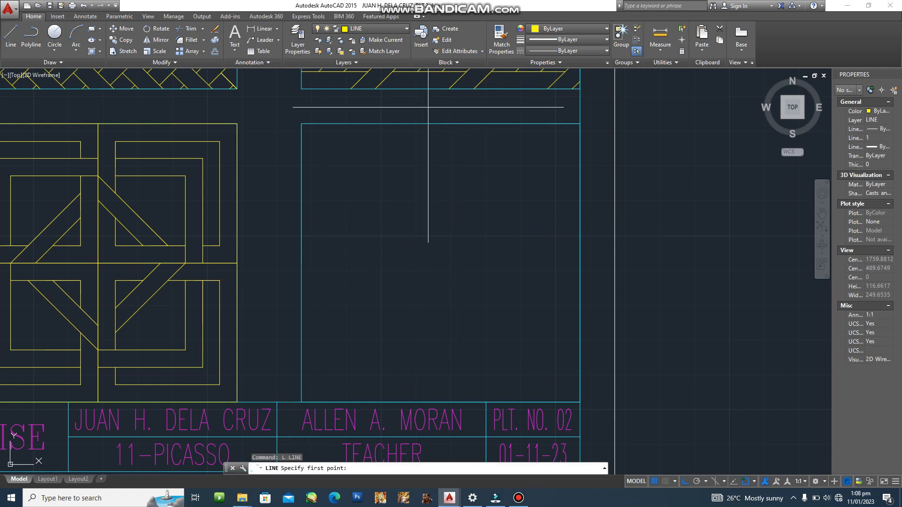
left_click(441, 124)
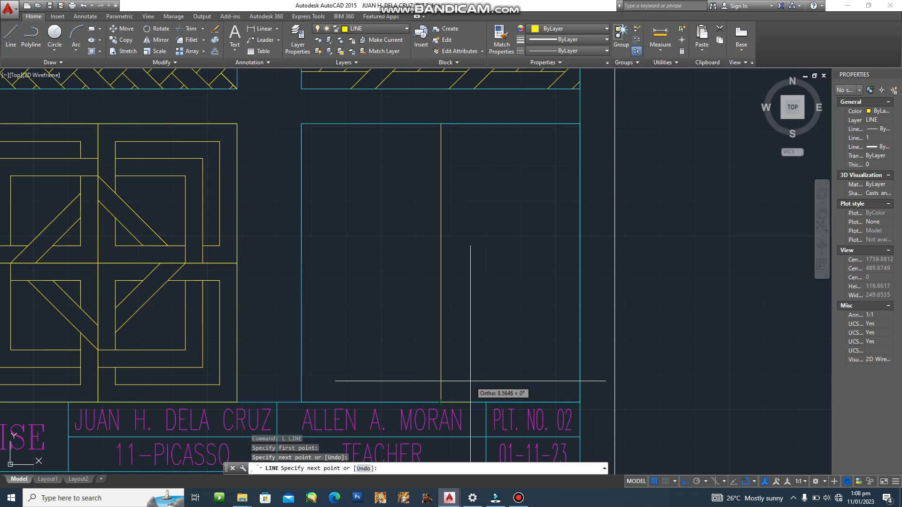
left_click(441, 401)
key("Return")
key("Return")
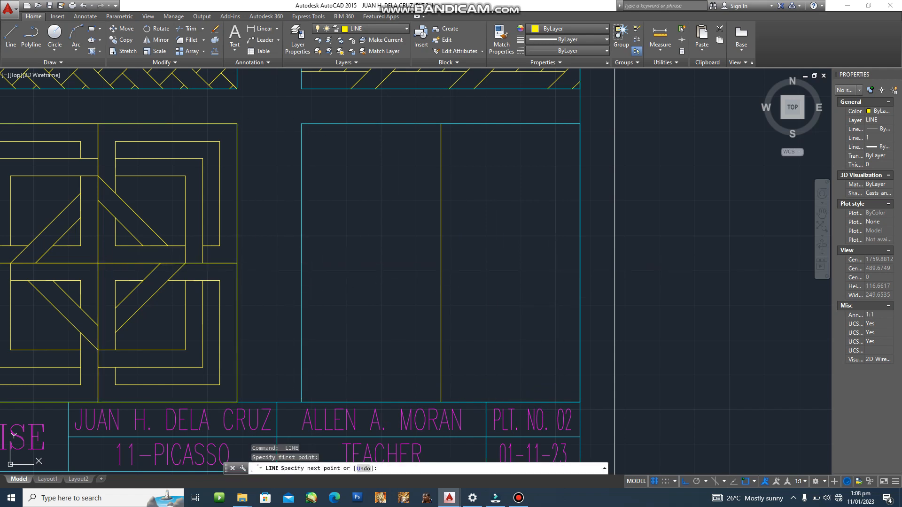
left_click(580, 263)
key("Escape")
key("Escape")
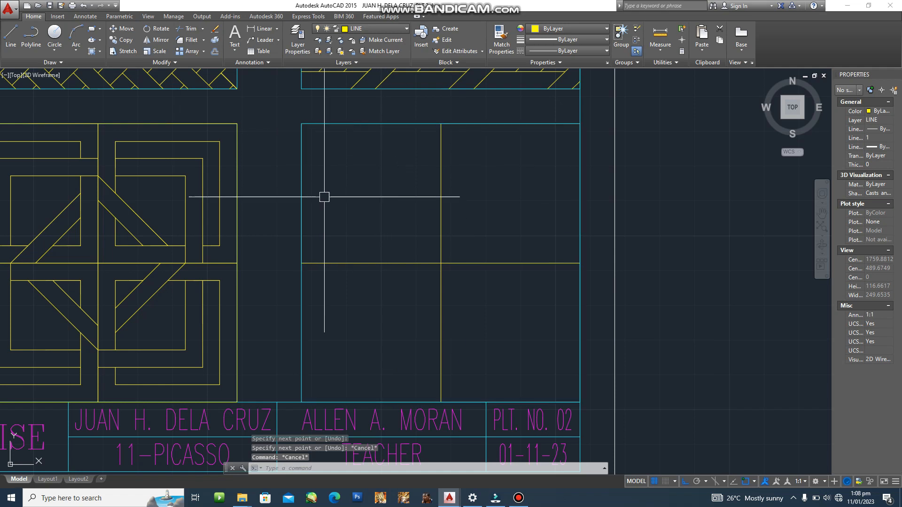
- Start a polyline in the frame's upper-left quadrant from its top edge's midpoint to its left edge's midpoint, using mid-between-two-points (mtp) snaps
type("l")
key("Return")
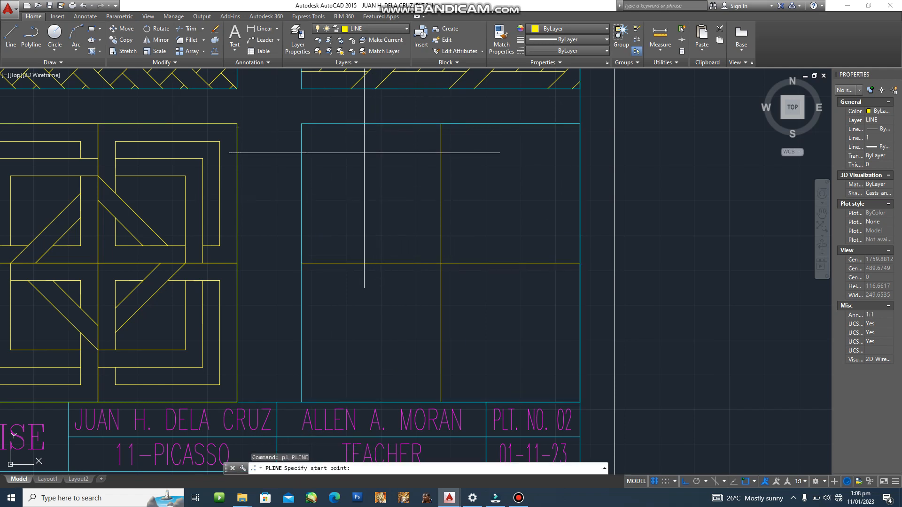
scroll(377, 138, "up", 2)
type("mtp")
key("Return")
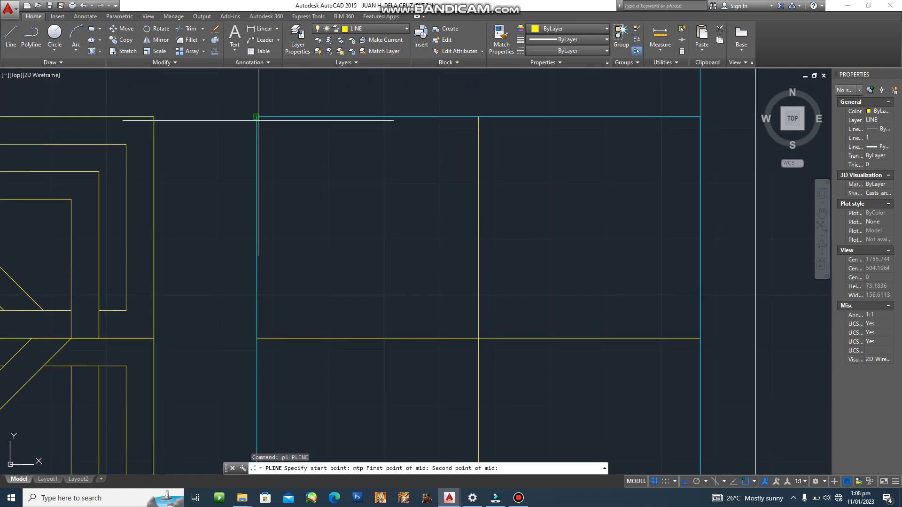
left_click(477, 116)
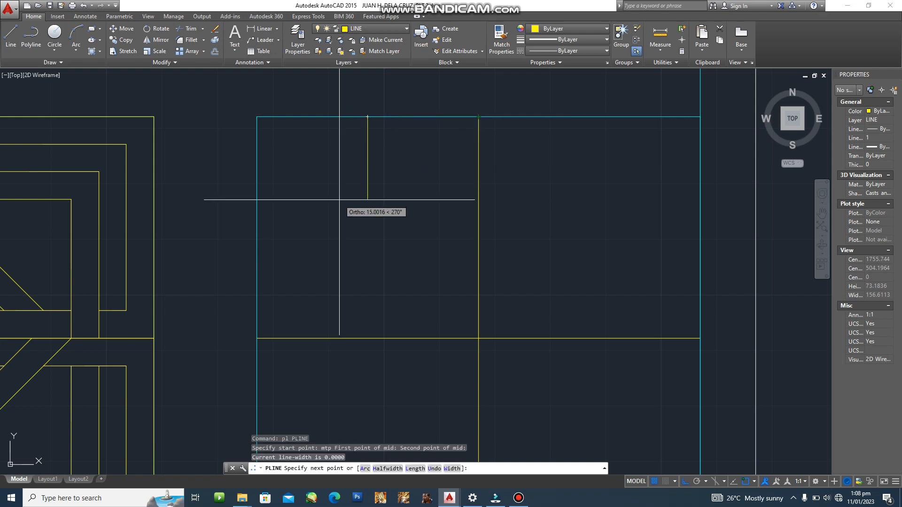
type("mtp")
key("Return")
left_click(254, 118)
left_click(256, 338)
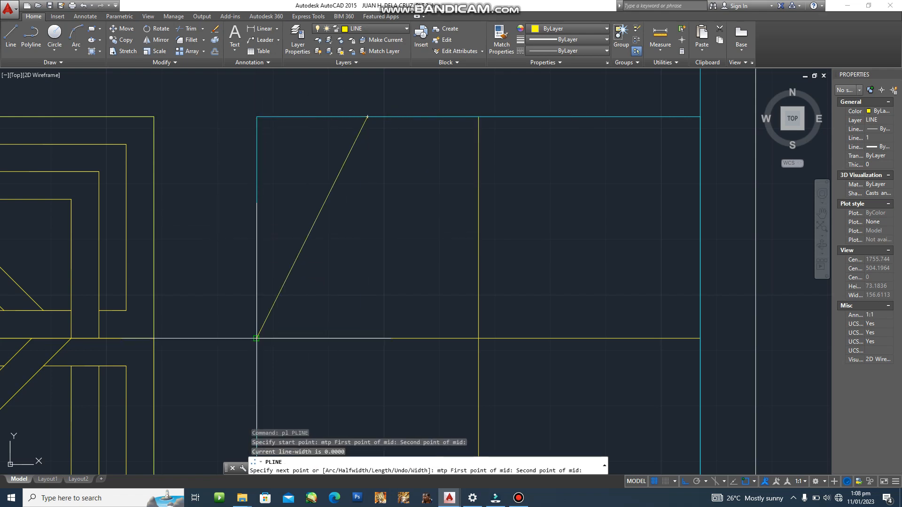
type("t")
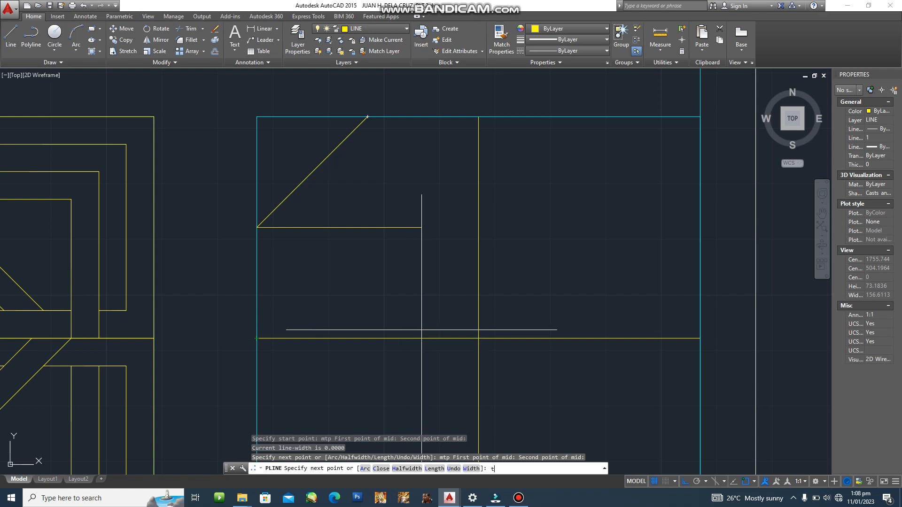
type("p")
key("Return")
left_click(256, 339)
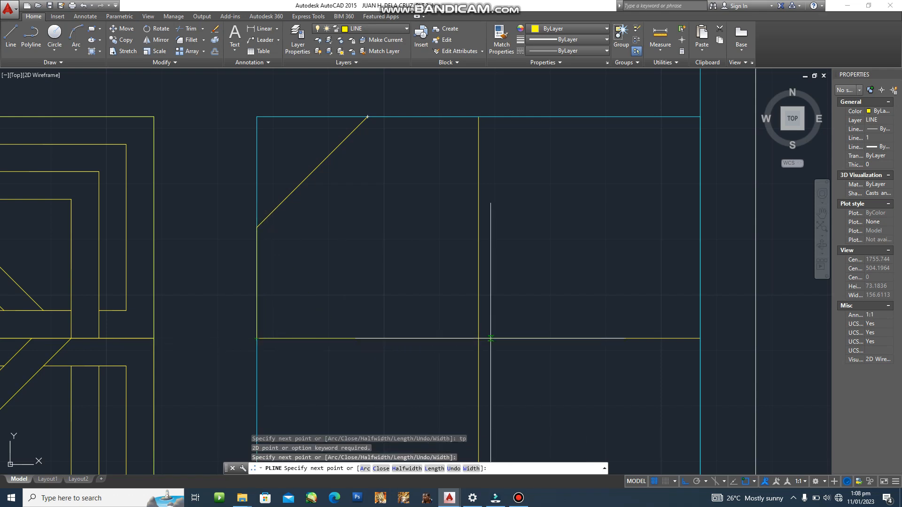
left_click(478, 338)
key("ctrl+z")
key("ctrl+z")
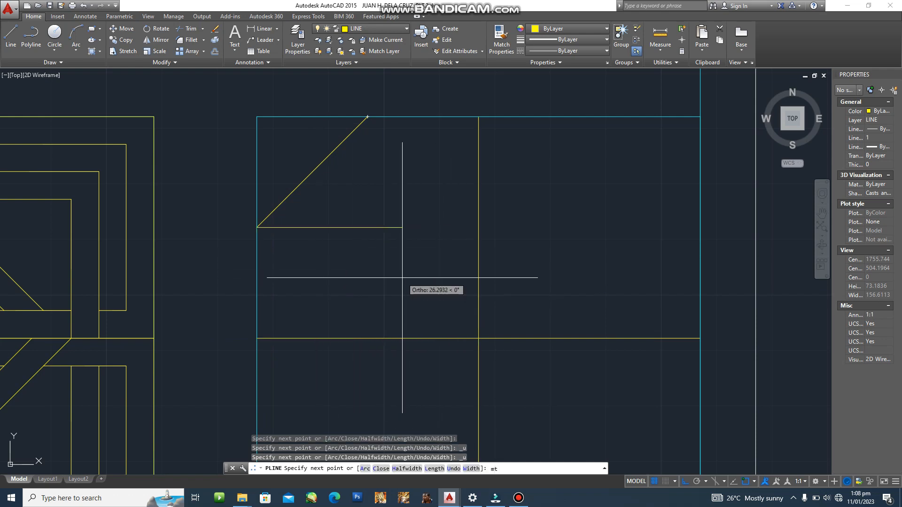
- Continue the polyline through the midpoints of the quadrant's bottom and right edges with mtp snaps and close it into a diamond
left_click(257, 338)
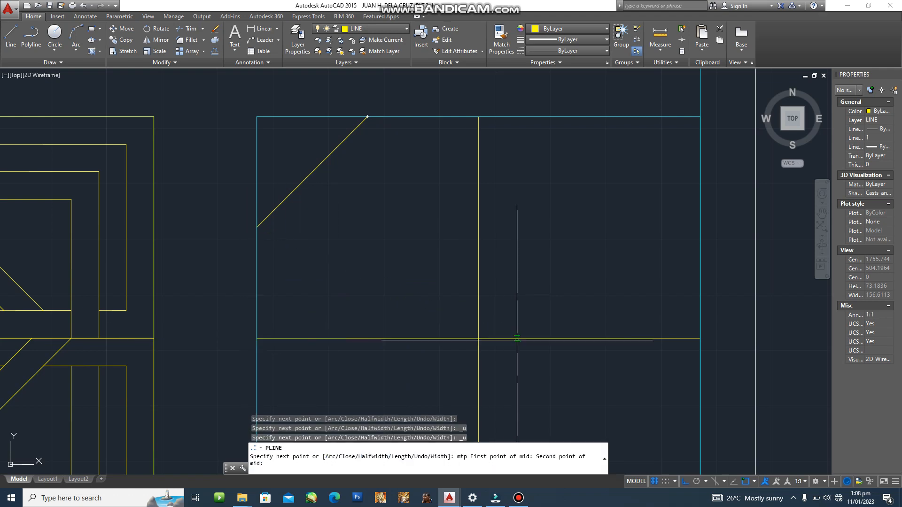
left_click(485, 337)
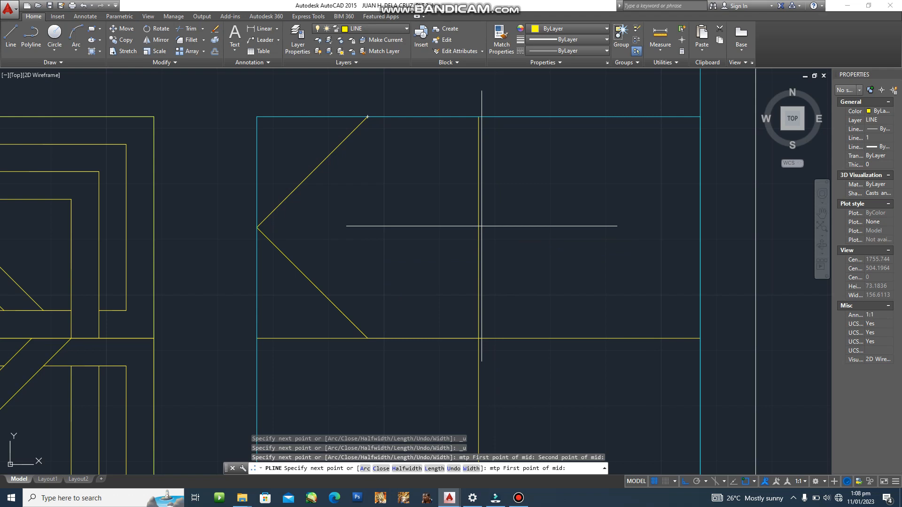
left_click(480, 120)
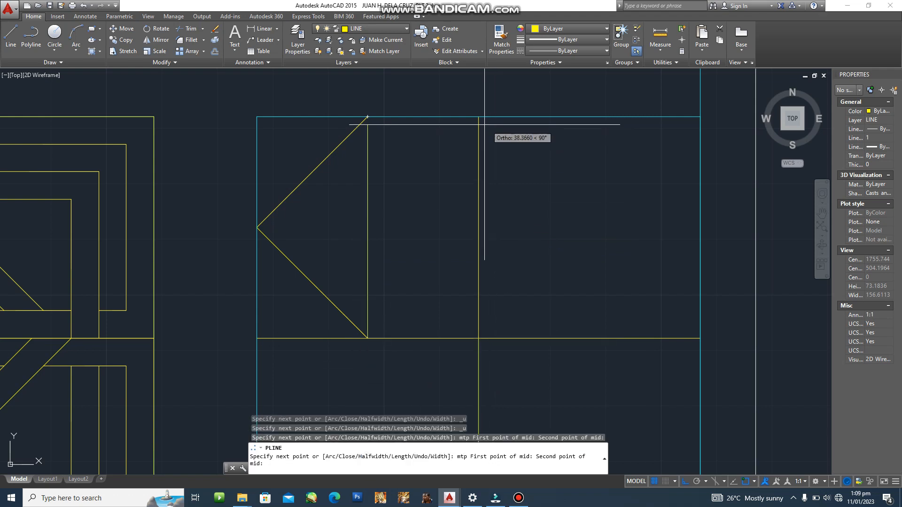
left_click(479, 338)
type("c")
key("Return")
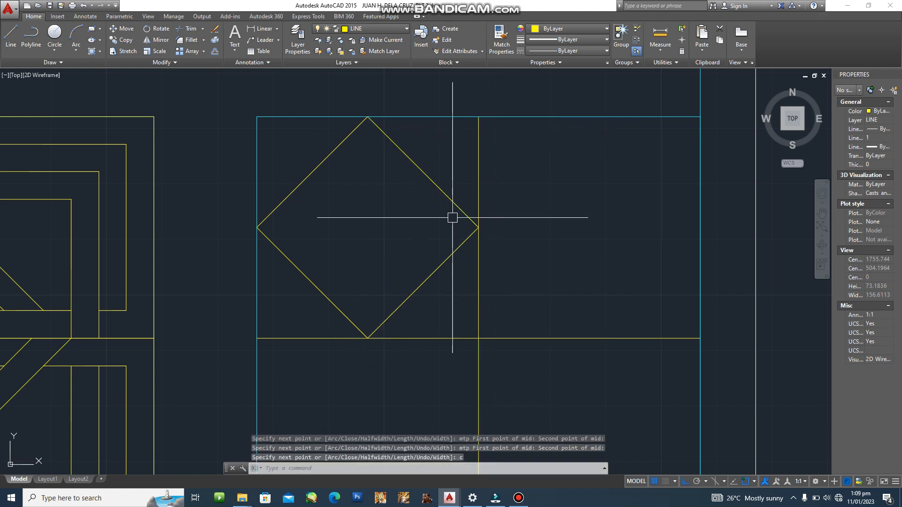
key("Escape")
key("Escape")
scroll(497, 279, "down", 3)
key("Escape")
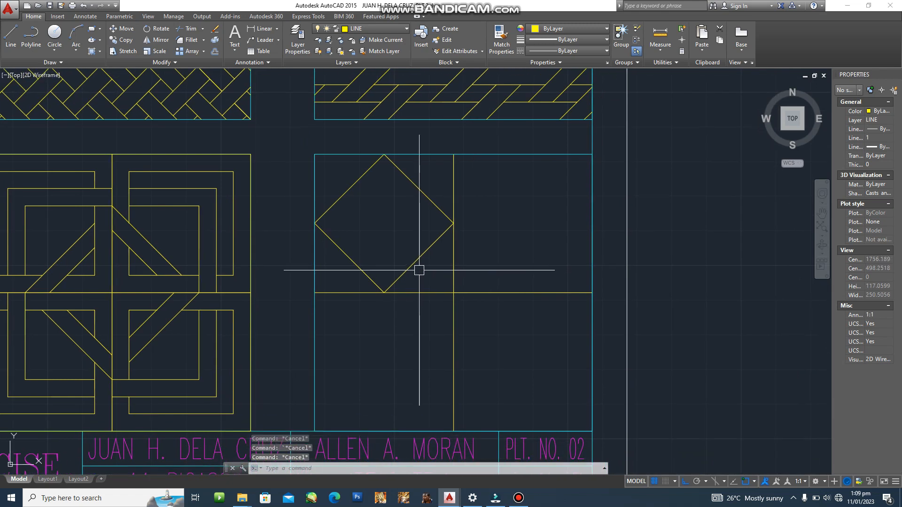
- Offset the upper-left quadrant's diamond 5 units inward
scroll(418, 267, "up", 2)
type("o")
key("Return")
type("5")
key("Return")
left_click(425, 256)
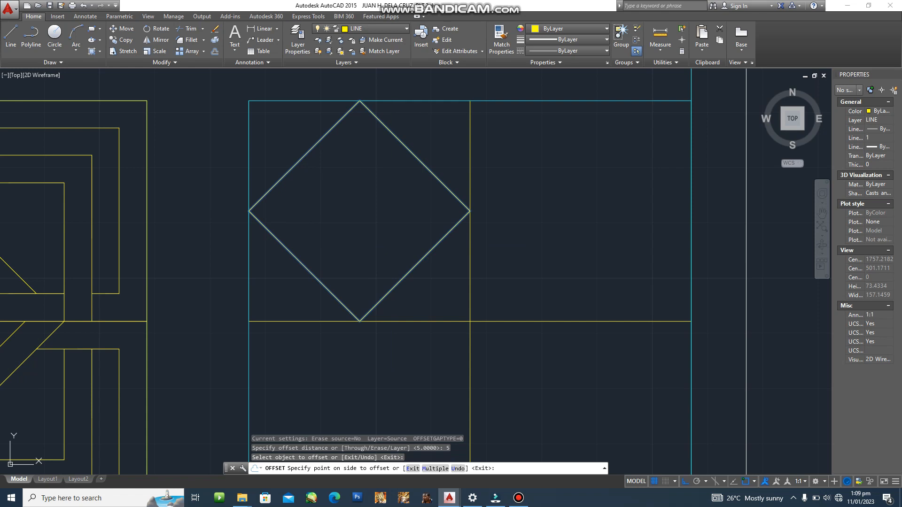
left_click(409, 249)
key("Escape")
scroll(457, 271, "down", 2)
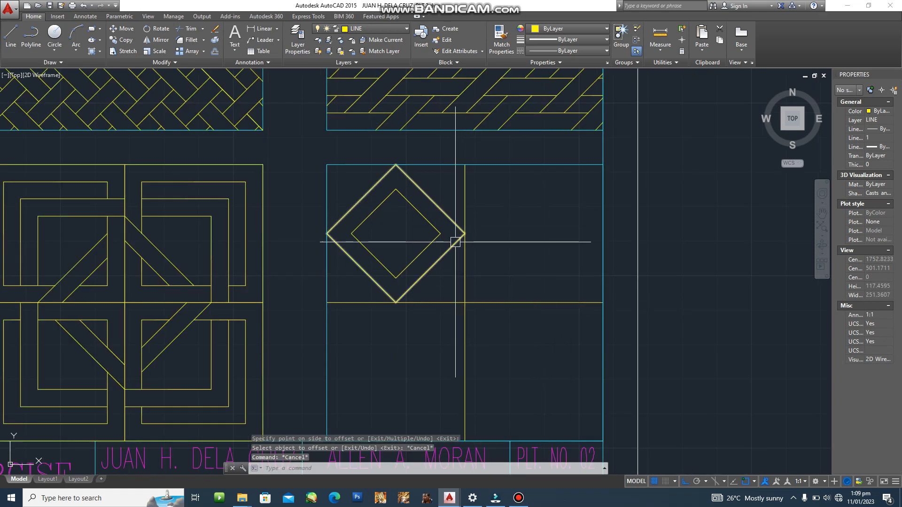
key("Escape")
type("mi")
left_click(442, 288)
left_click(409, 244)
key("Escape")
key("Escape")
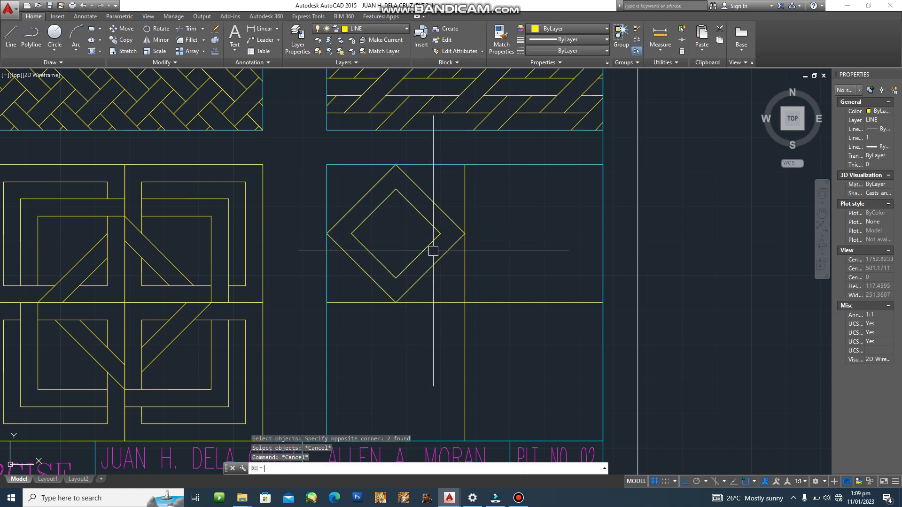
type("c")
key("Return")
left_click(432, 329)
key("Escape")
- Copy both diamonds into the upper-right quadrant, from the outer diamond's left corner to its right corner
type("co")
key("Return")
left_click(444, 288)
left_click(405, 240)
key("Return")
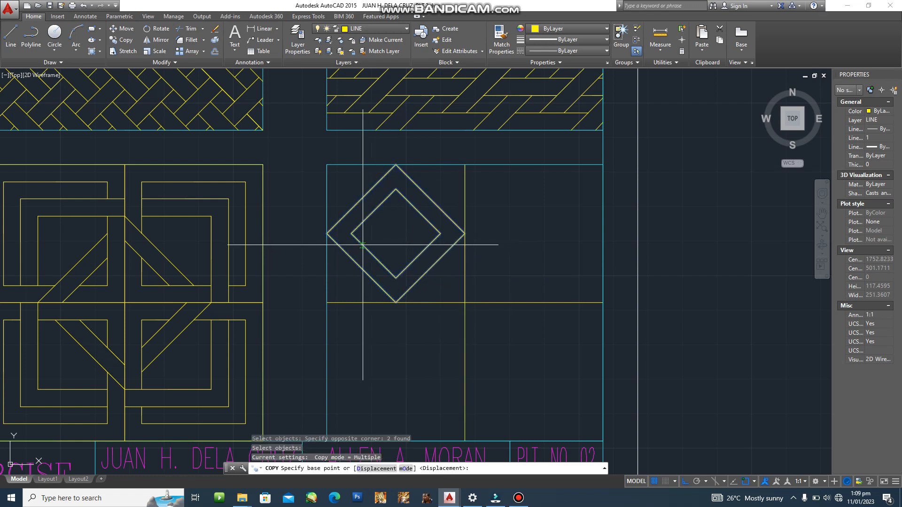
left_click(327, 234)
left_click(465, 234)
key("Escape")
key("Escape")
key("Escape")
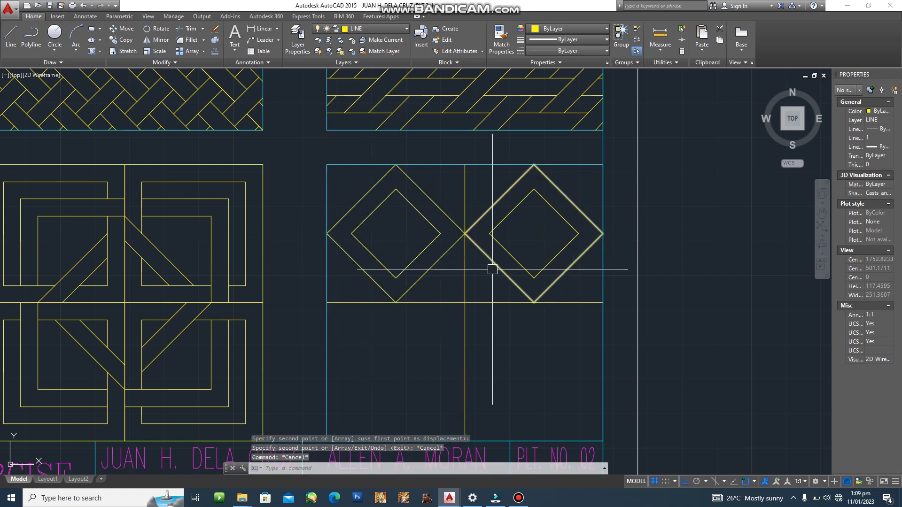
- Mirror both upper diamond pairs into the lower quadrants about the frame's horizontal centre line, keeping the originals
type("mi")
key("Return")
left_click(582, 272)
left_click(480, 248)
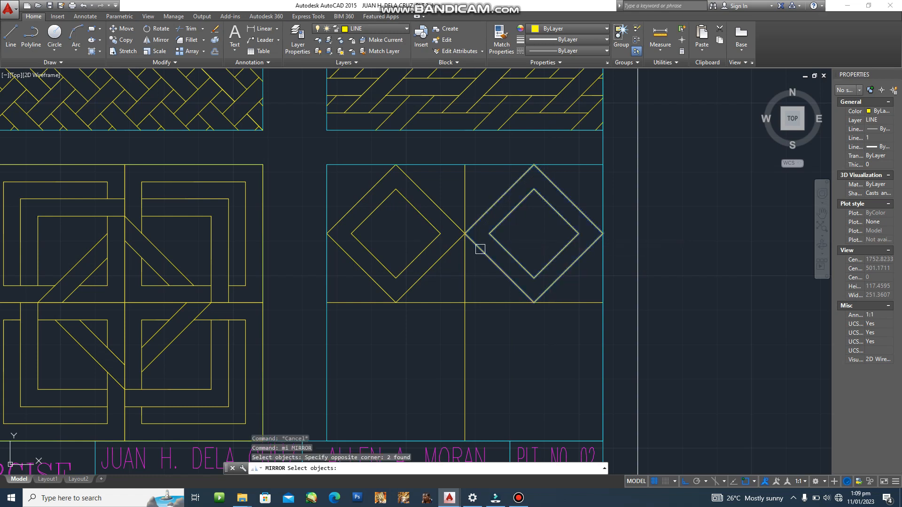
left_click(410, 246)
left_click(603, 303)
left_click(326, 303)
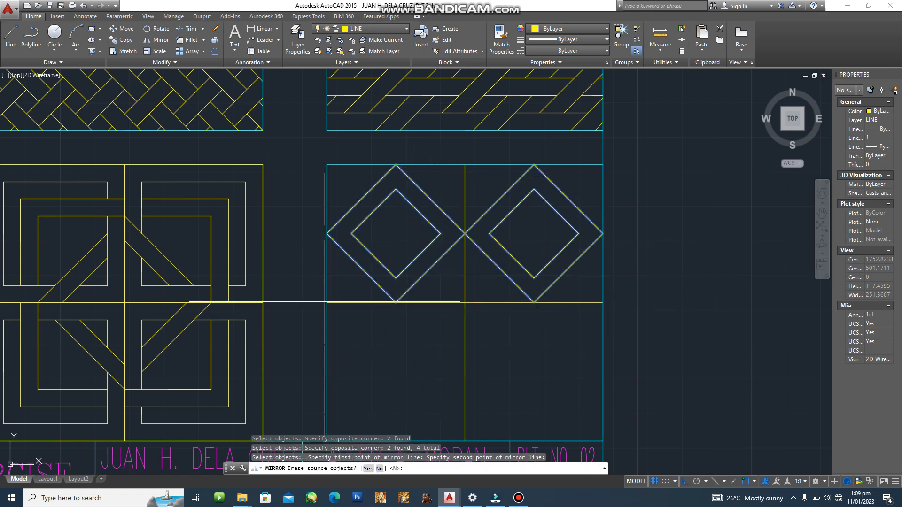
key("Return")
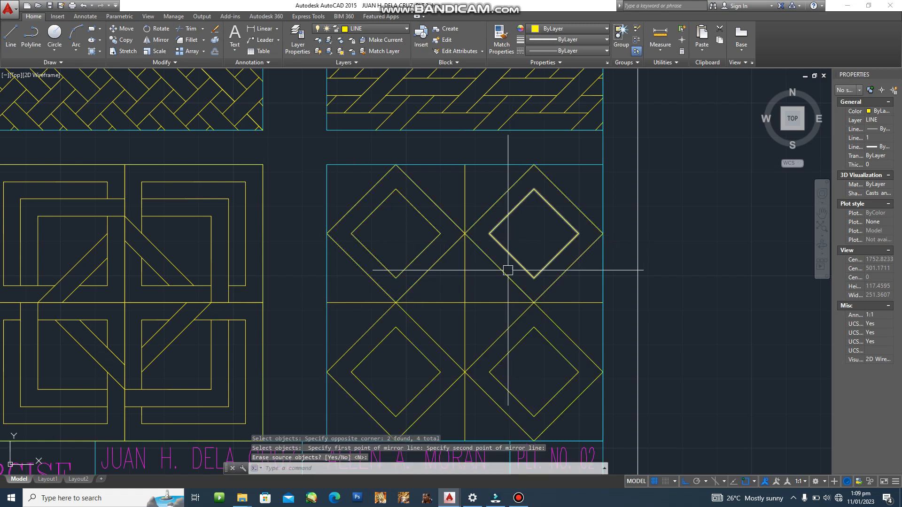
key("Escape")
- Delete the construction lines dividing the diamond frame into quadrants
scroll(482, 280, "up", 2)
left_click(482, 281)
key("Delete")
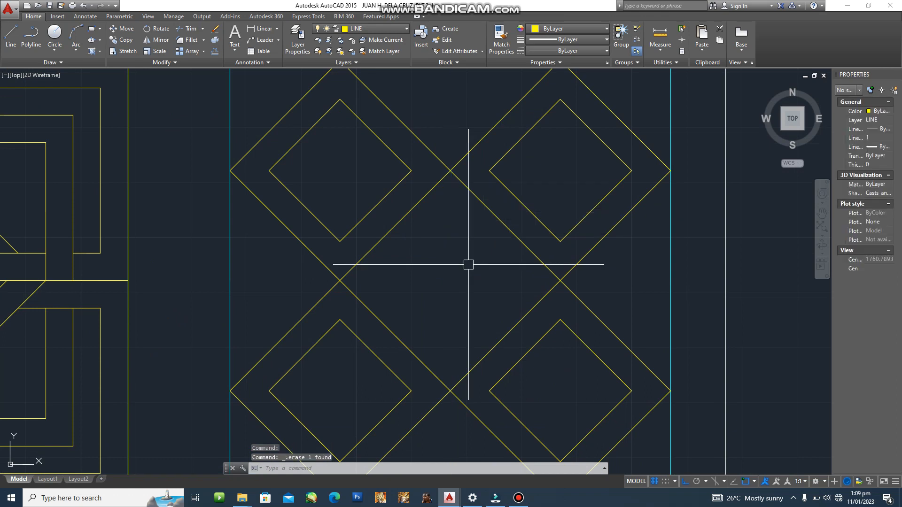
scroll(564, 314, "down", 4)
key("Escape")
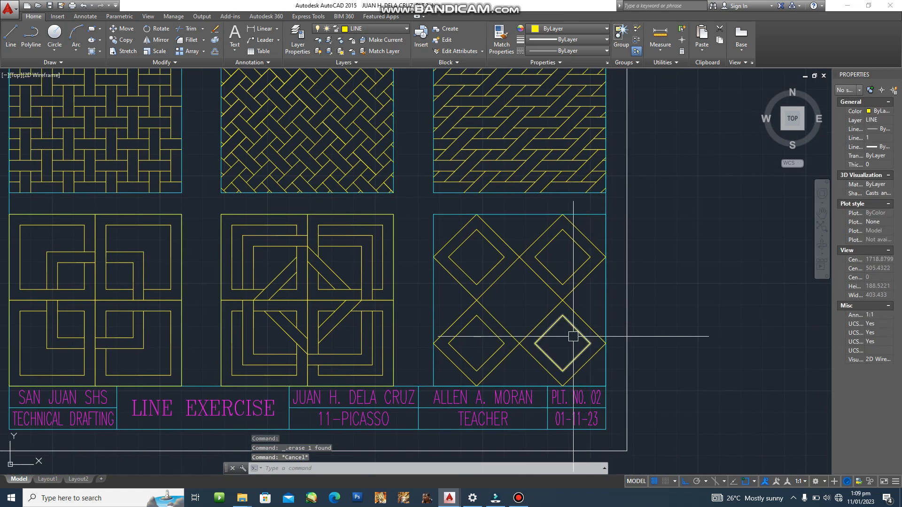
- Check the finished interlaced diamond pattern in PLATE 01.dwg and return to the plate 2 drawing
mouse_move(449, 497)
left_click(500, 455)
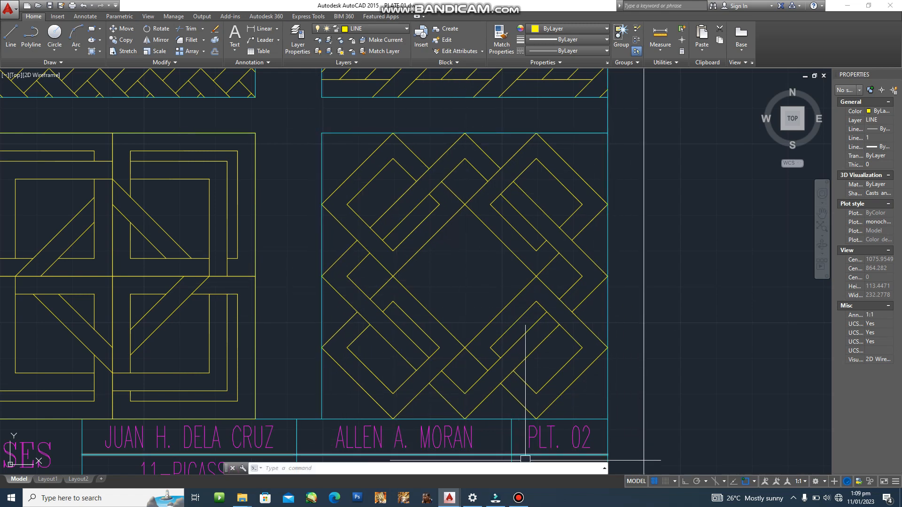
mouse_move(449, 498)
left_click(423, 460)
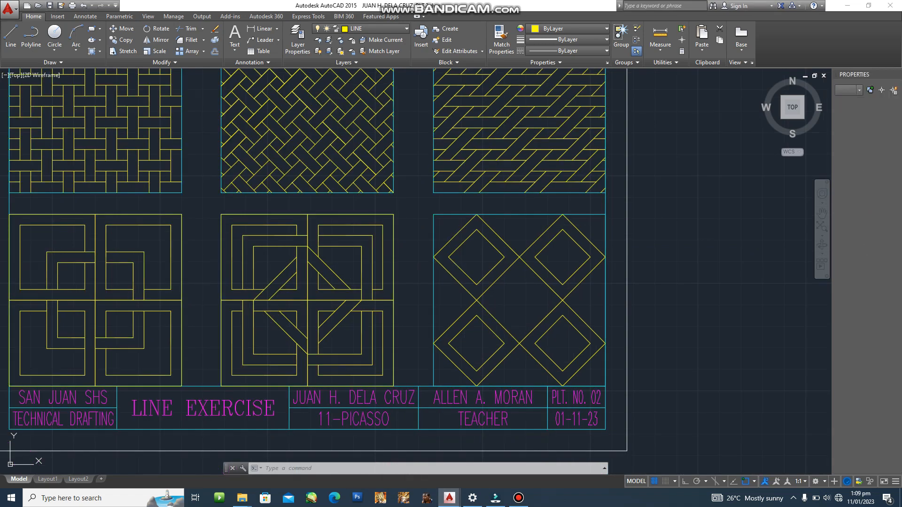
scroll(509, 259, "up", 4)
key("Escape")
middle_click_drag(535, 255, 520, 213)
type("pp1")
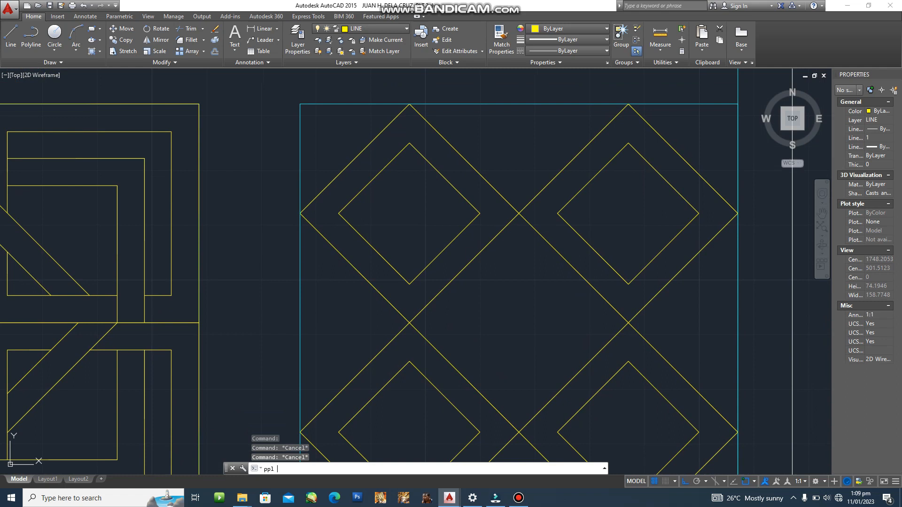
type("p")
key("Return")
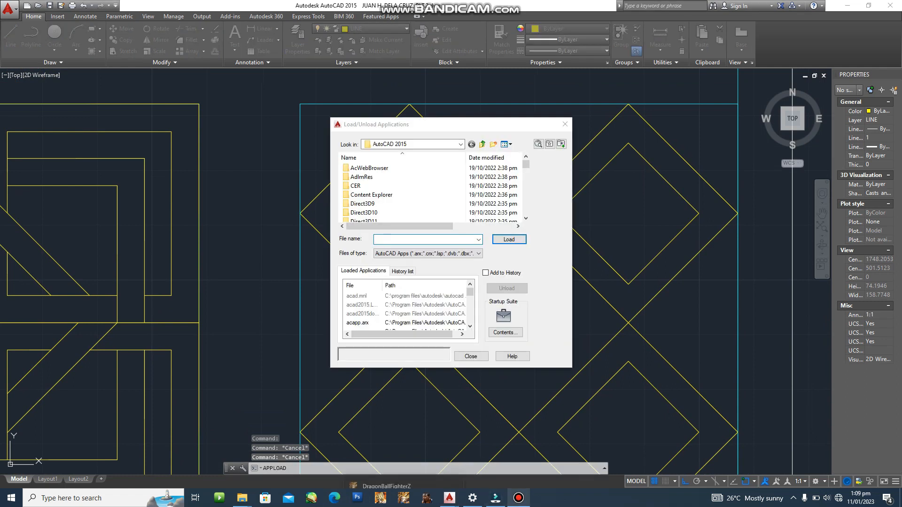
key("Escape")
key("Escape")
key("Escape")
middle_click_drag(542, 201, 536, 187)
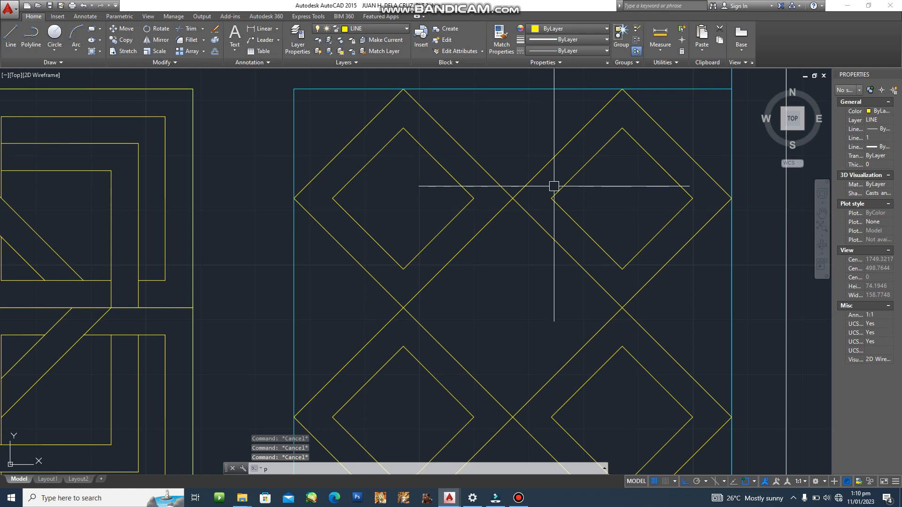
- Start a polyline at the frame's top-edge midpoint and run it through the left-edge midpoint to the bottom-edge midpoint
type("pl")
key("Return")
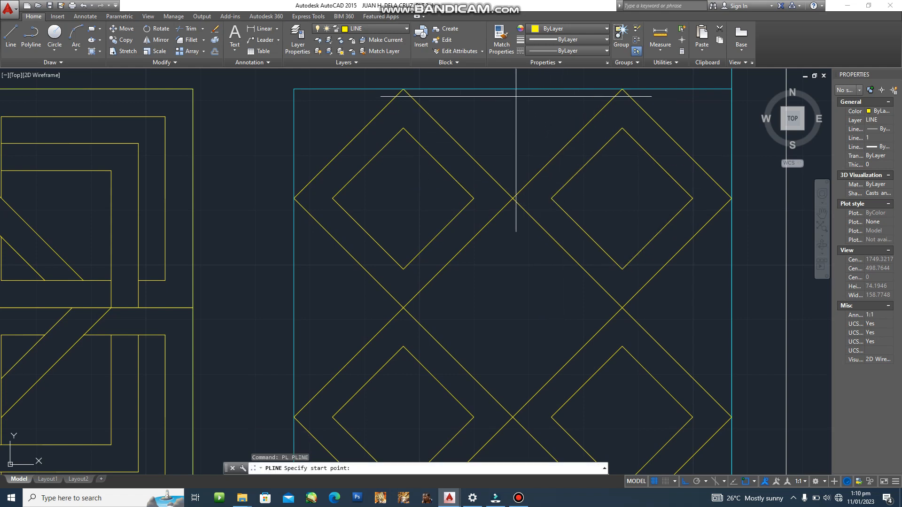
left_click(513, 90)
middle_click_drag(329, 263, 328, 238)
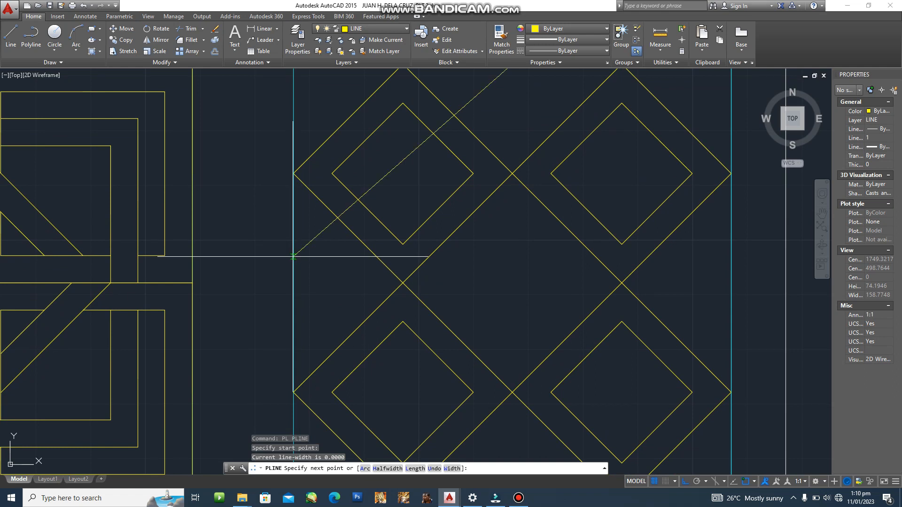
left_click(293, 283)
middle_click_drag(348, 337, 302, 214)
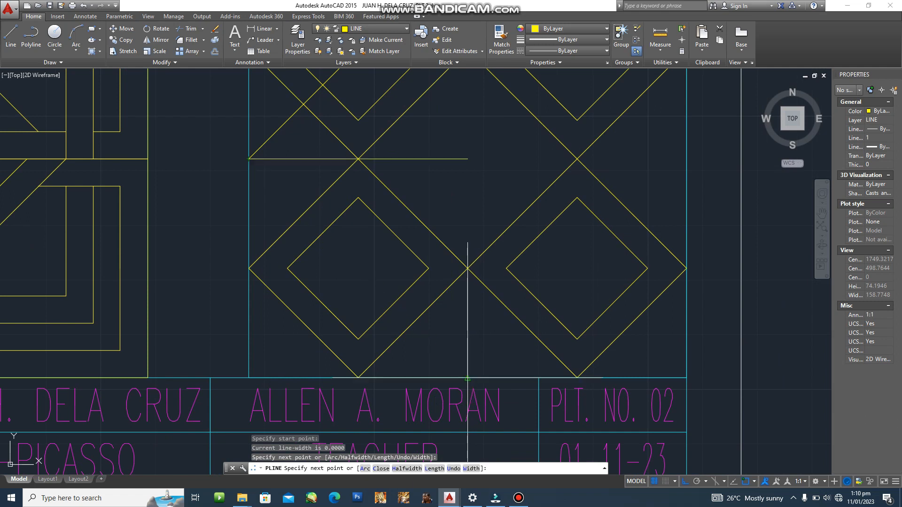
left_click(467, 378)
- Continue the polyline to the frame's right-edge midpoint and close it into a large diamond
middle_click_drag(634, 269, 614, 326)
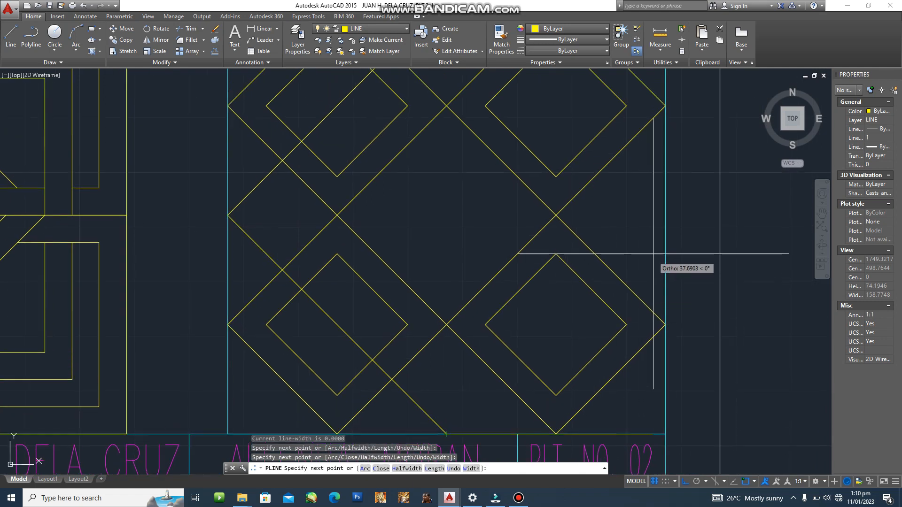
left_click(665, 216)
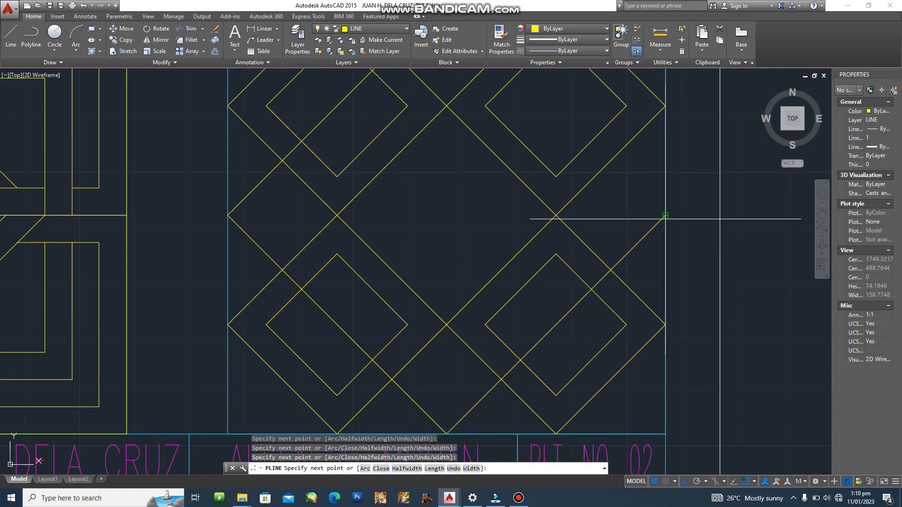
middle_click_drag(604, 218, 620, 322)
middle_click_drag(474, 175, 491, 193)
type("c")
key("Return")
scroll(493, 202, "down", 2)
key("Escape")
key("Escape")
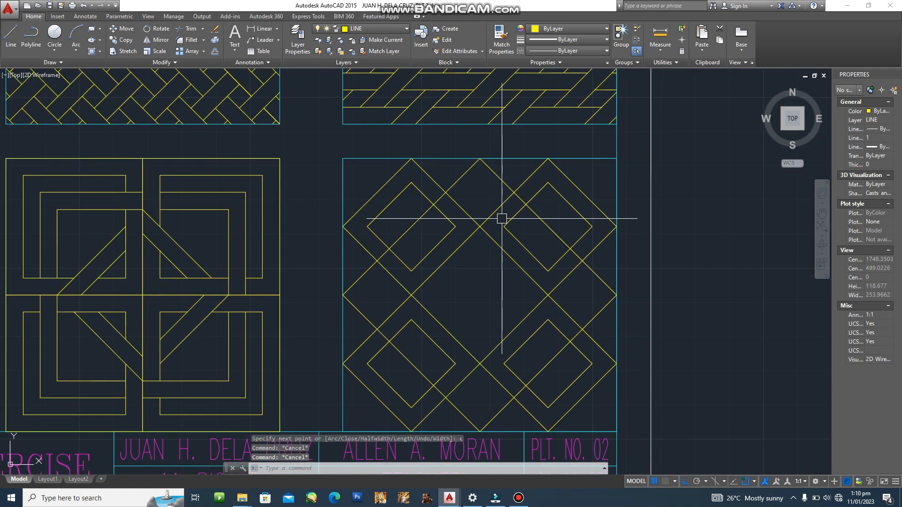
- Offset the large diamond 5 units inward
type("o")
key("Return")
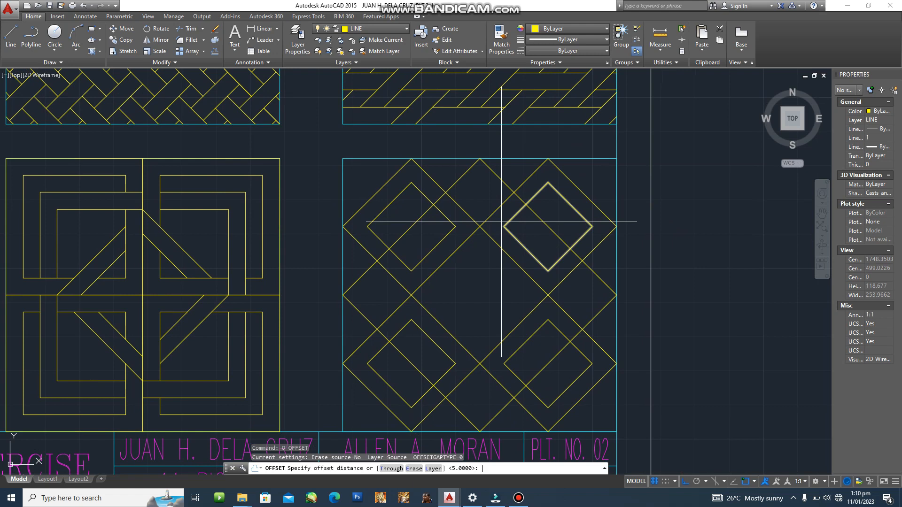
type("5")
key("Return")
left_click(525, 205)
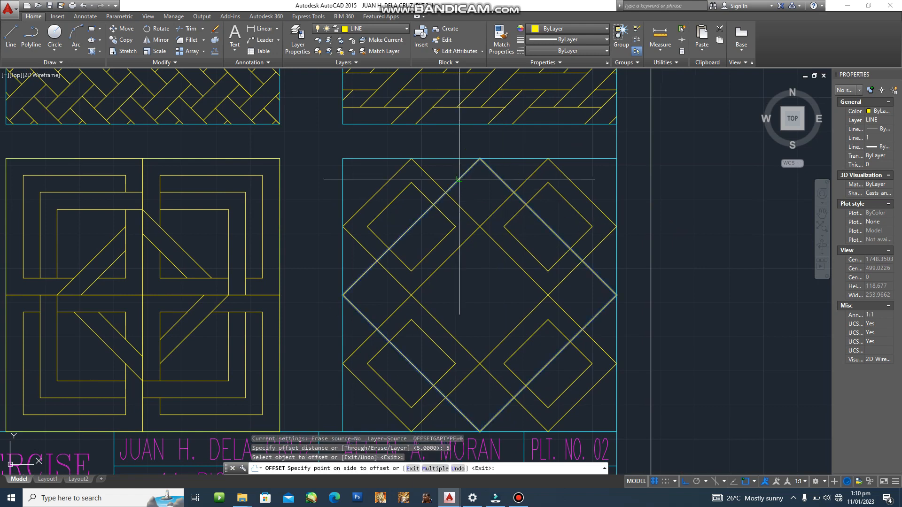
left_click(523, 262)
key("Escape")
key("Escape")
middle_click_drag(605, 383, 605, 311)
key("Escape")
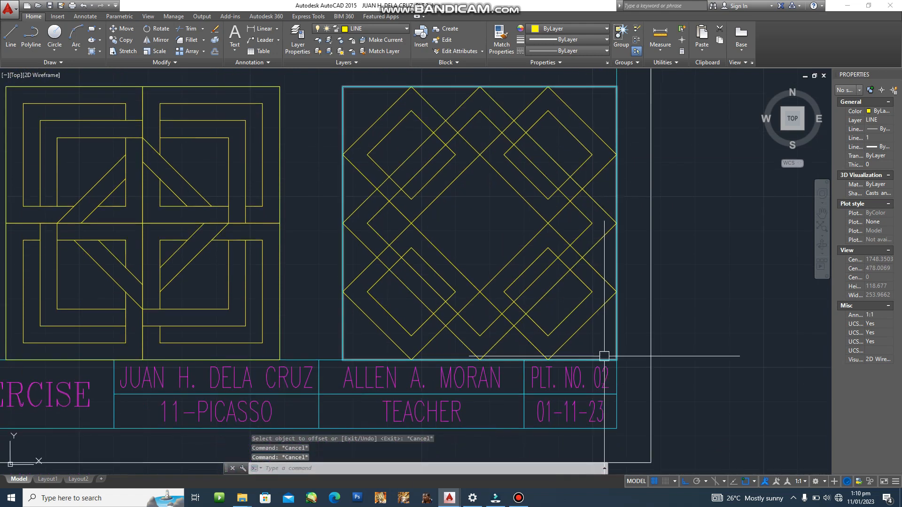
- Examine the over-and-under crossings of the diamonds in PLATE 01.dwg and switch back to the plate 2 drawing
mouse_move(449, 497)
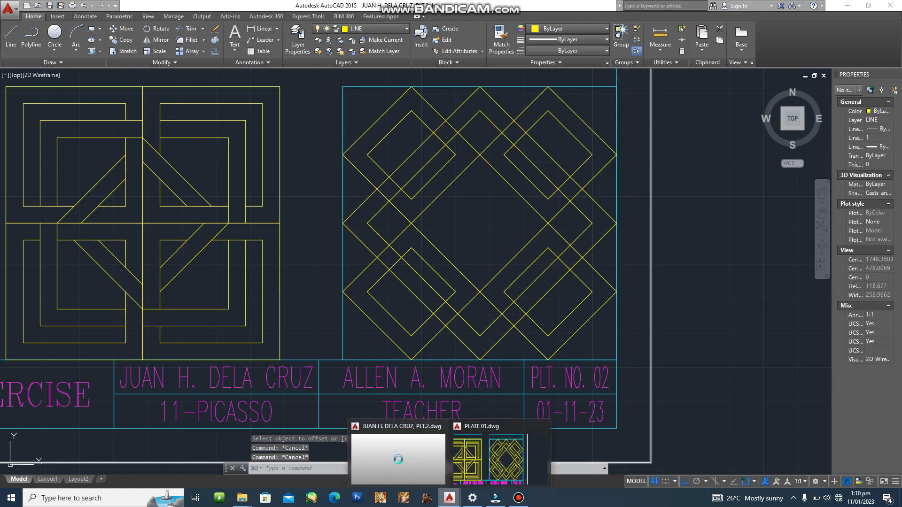
left_click(500, 454)
scroll(461, 159, "up", 2)
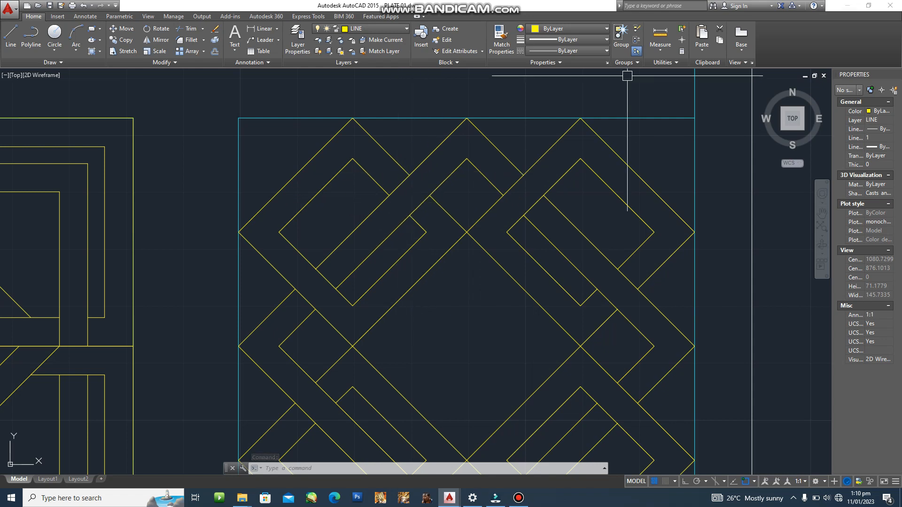
left_click(390, 458)
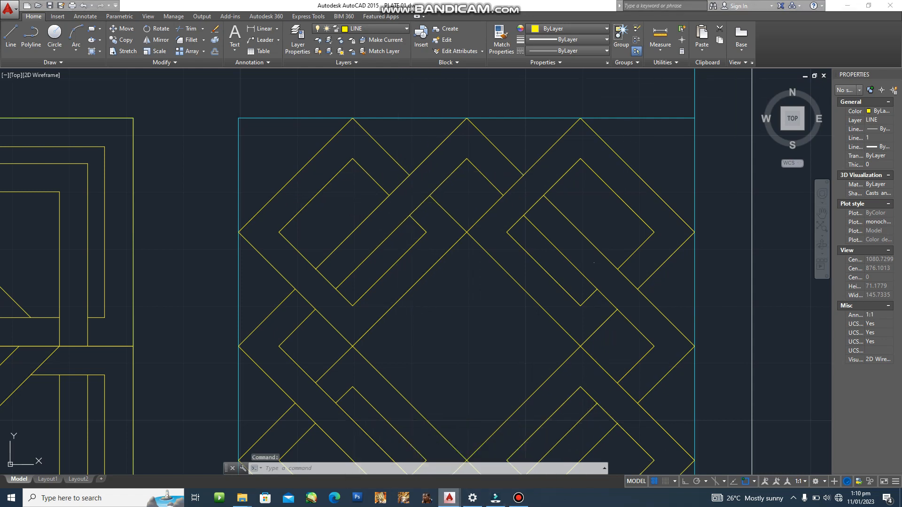
- Trim the overlaps where the large diamond crosses the upper sides of the two upper diamonds, using the whole pattern as cutting edges
scroll(413, 143, "up", 2)
scroll(413, 143, "up", 5)
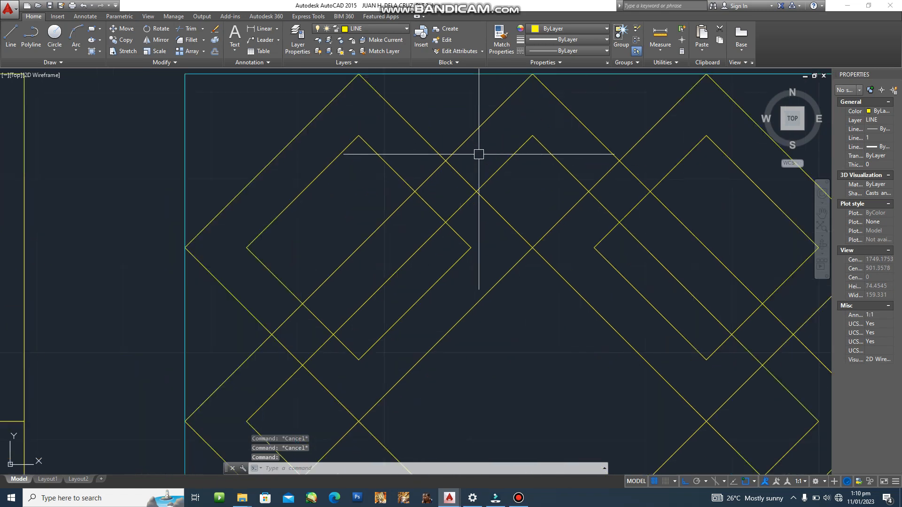
scroll(444, 268, "down", 6)
type("tr")
key("Return")
left_click(289, 153)
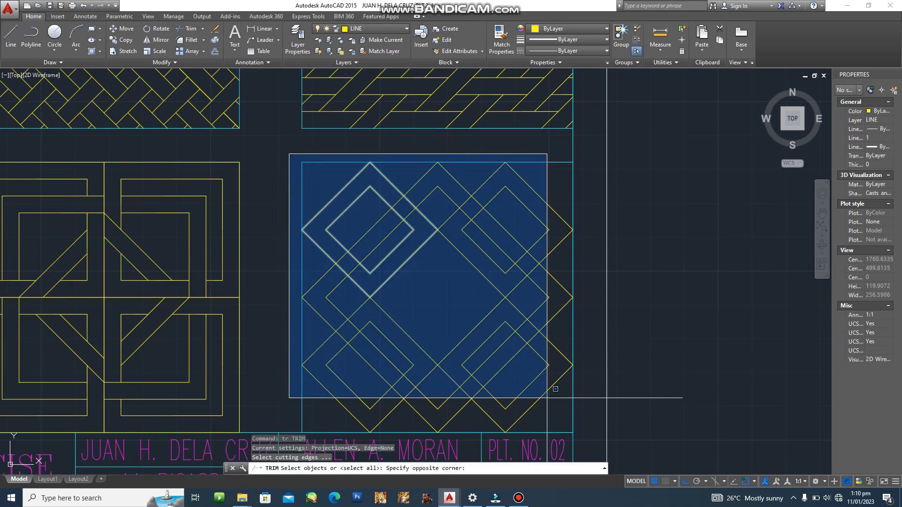
left_click(587, 439)
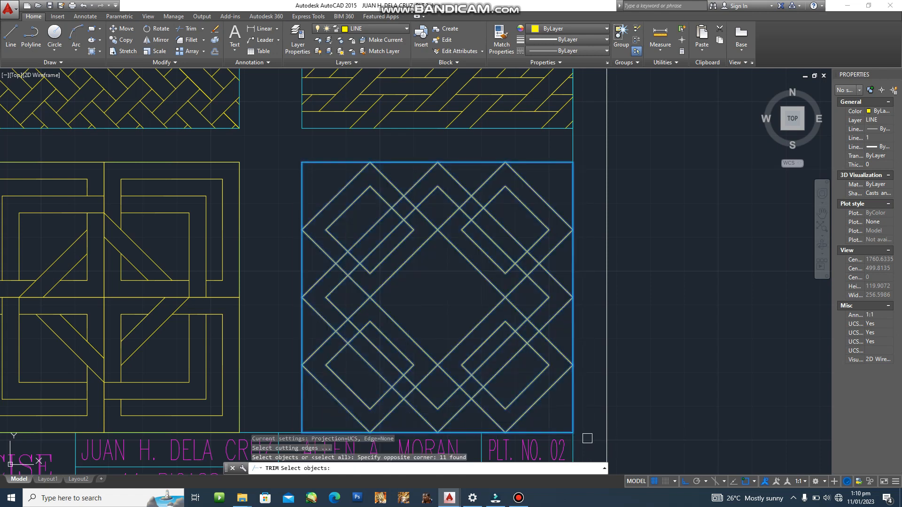
key("Return")
scroll(415, 208, "up", 2)
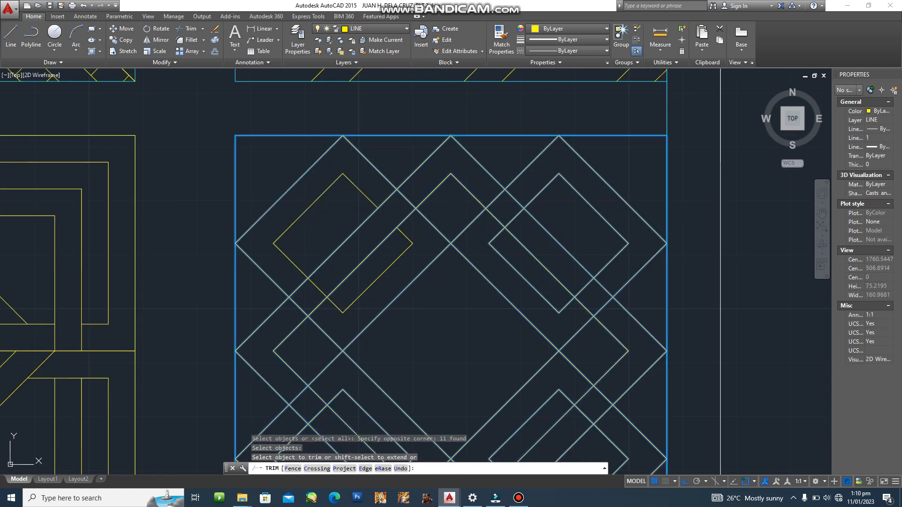
left_click(400, 199)
left_click(400, 200)
scroll(535, 220, "up", 2)
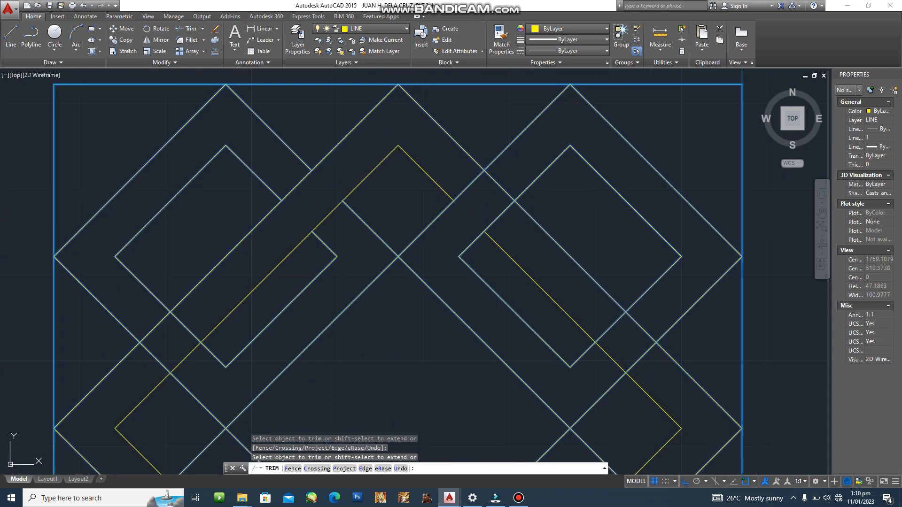
- Trim the overlaps where the large diamond's right half crosses the upper-right diamond's lower side and the lower-right diamond
middle_click_drag(598, 297, 587, 245)
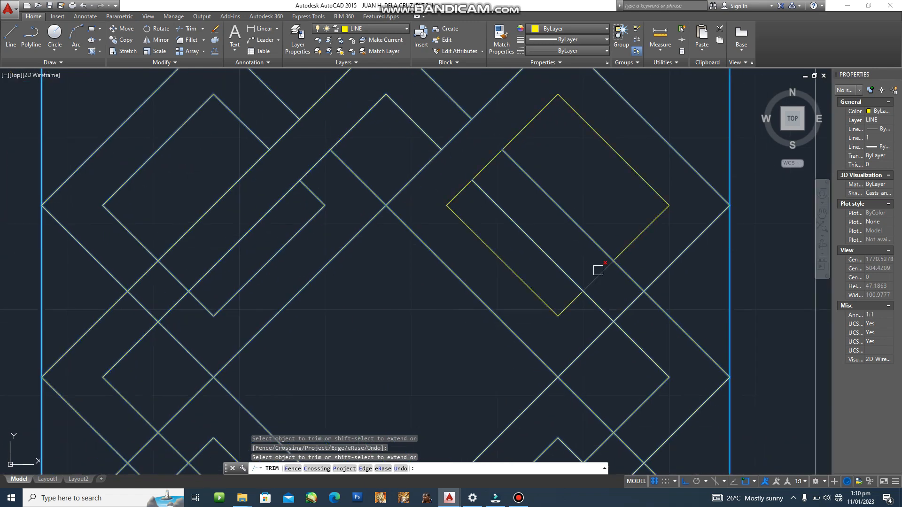
left_click(629, 307)
middle_click_drag(634, 328, 597, 219)
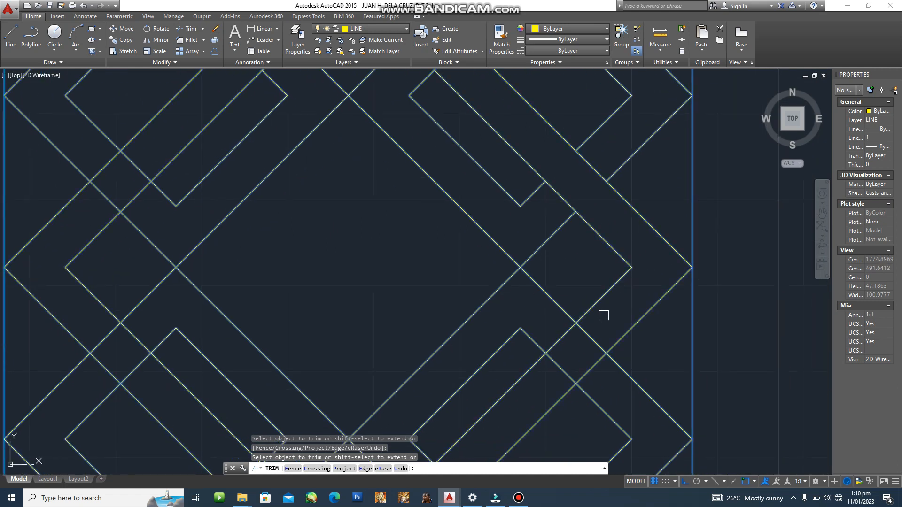
mouse_move(581, 366)
middle_mouse_down()
mouse_move(658, 213)
mouse_move(627, 227)
mouse_move(630, 217)
middle_mouse_up()
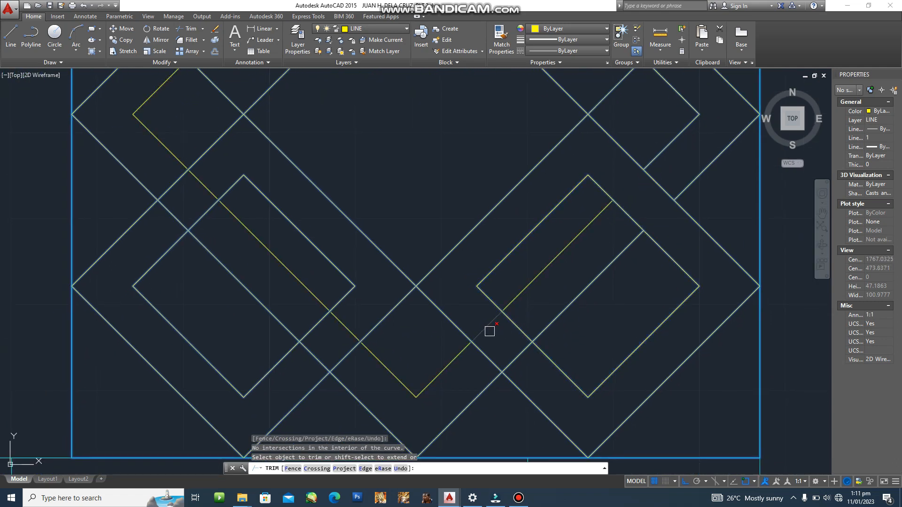
left_click(517, 326)
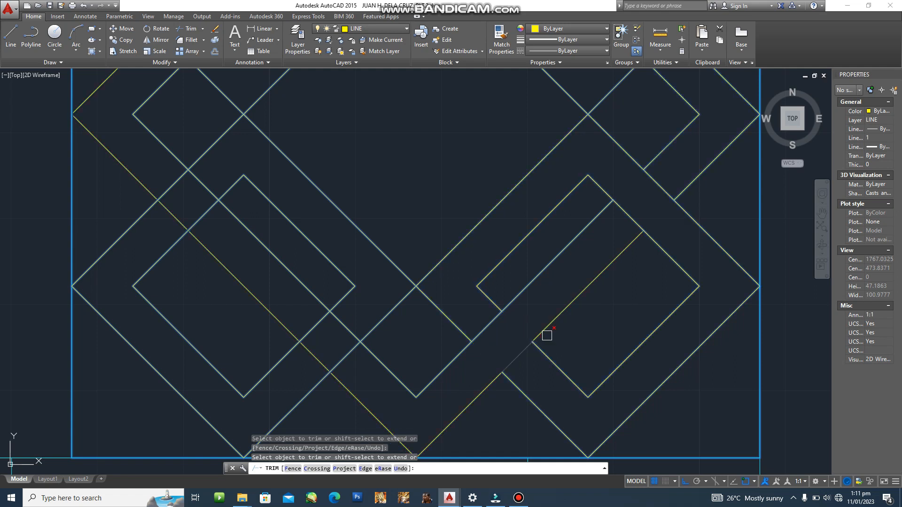
middle_click_drag(572, 292, 596, 245)
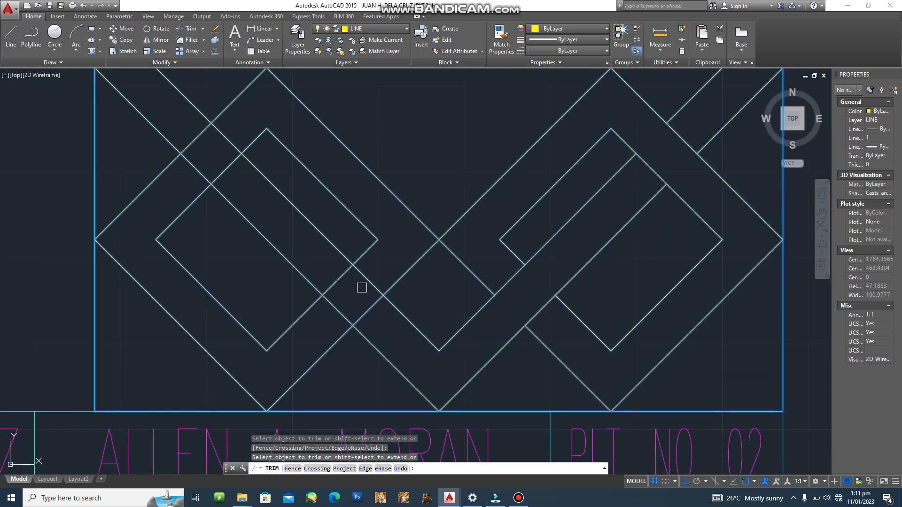
- Trim the overlapping segments where the large diamond crosses the lower-left diamond so that they interlace
left_click(364, 278)
left_click(334, 312)
middle_click_drag(367, 282, 423, 315)
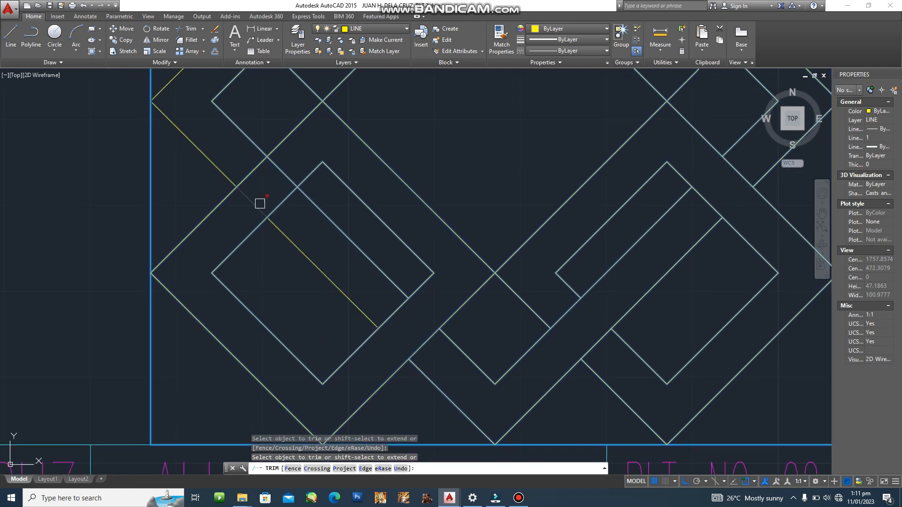
left_click(281, 203)
middle_click_drag(288, 163, 378, 301)
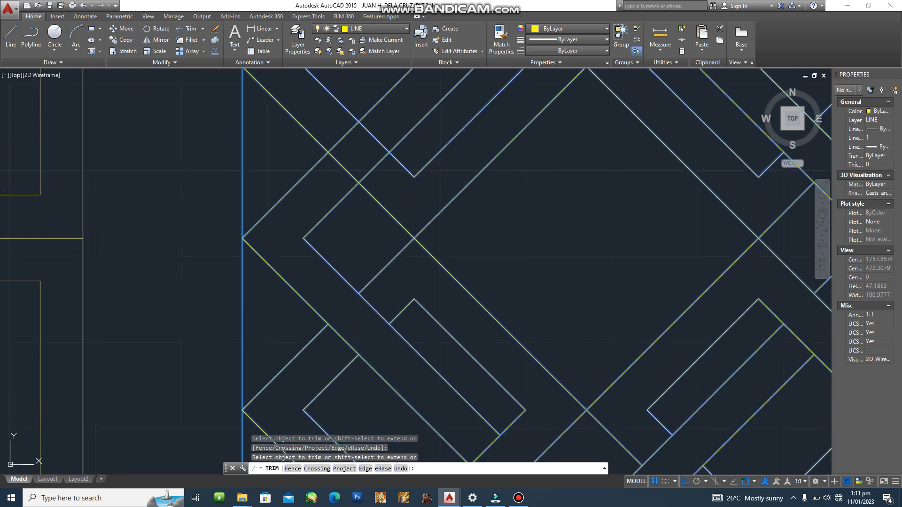
- Trim the large diamond's segments that run beneath the upper-left diamond's lower-left side and end trimming
middle_click_drag(333, 197, 350, 251)
left_click(390, 221)
middle_click_drag(407, 207, 383, 280)
scroll(664, 227, "down", 4)
key("Escape")
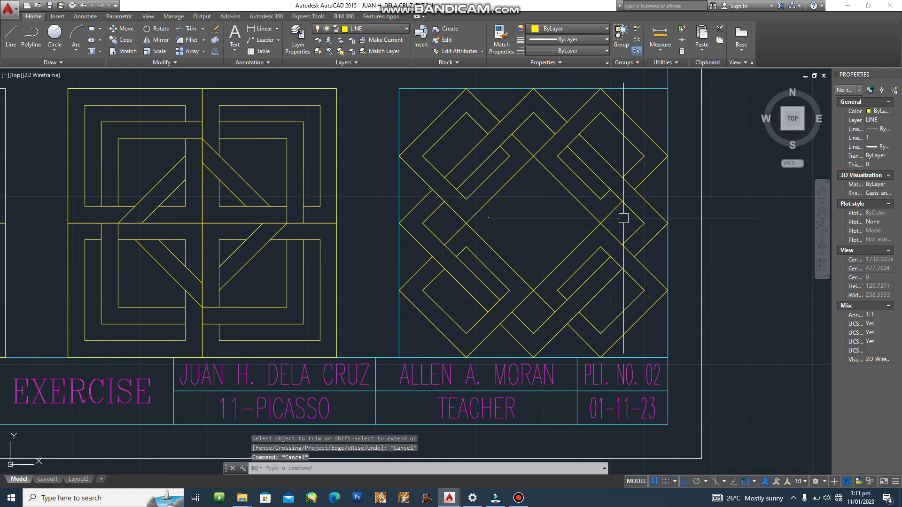
- Check the whole plate 2 line exercise sheet, including all six pattern frames and the title block, and save the drawing
scroll(631, 256, "down", 3)
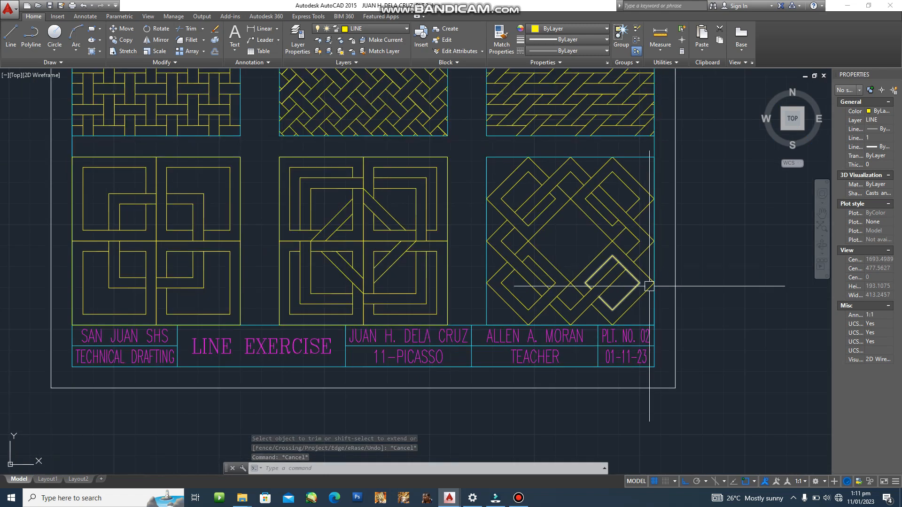
scroll(673, 285, "down", 2)
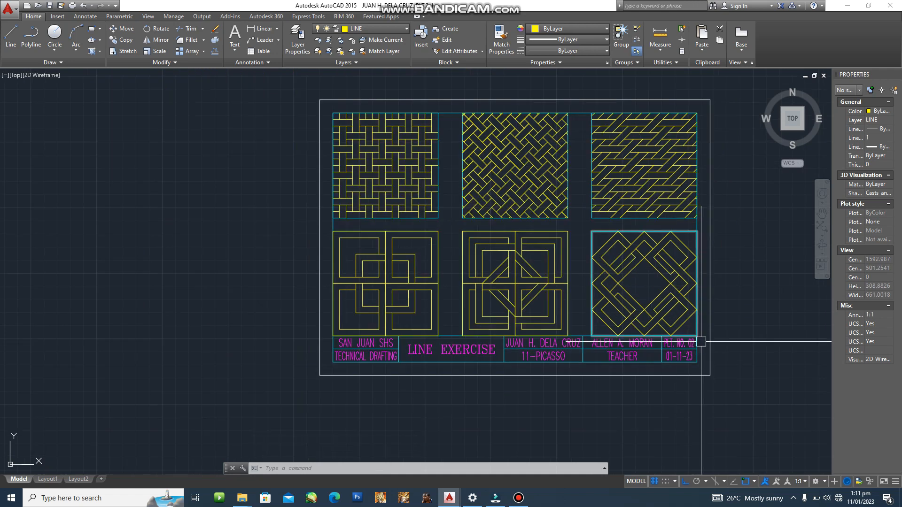
scroll(702, 343, "up", 2)
middle_click_drag(611, 186, 633, 247)
scroll(503, 352, "down", 2)
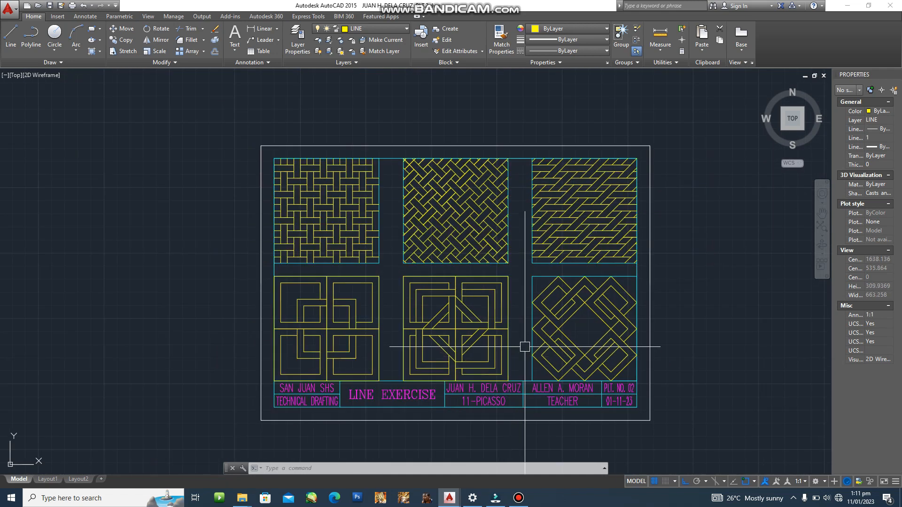
middle_click_drag(546, 329, 523, 306)
key("Escape")
key("Escape")
key("Escape")
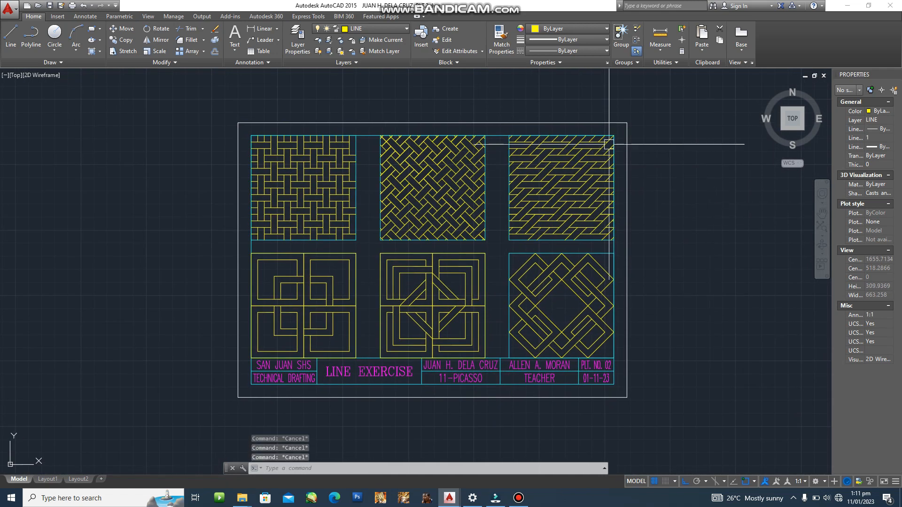
middle_click_drag(634, 353, 633, 362)
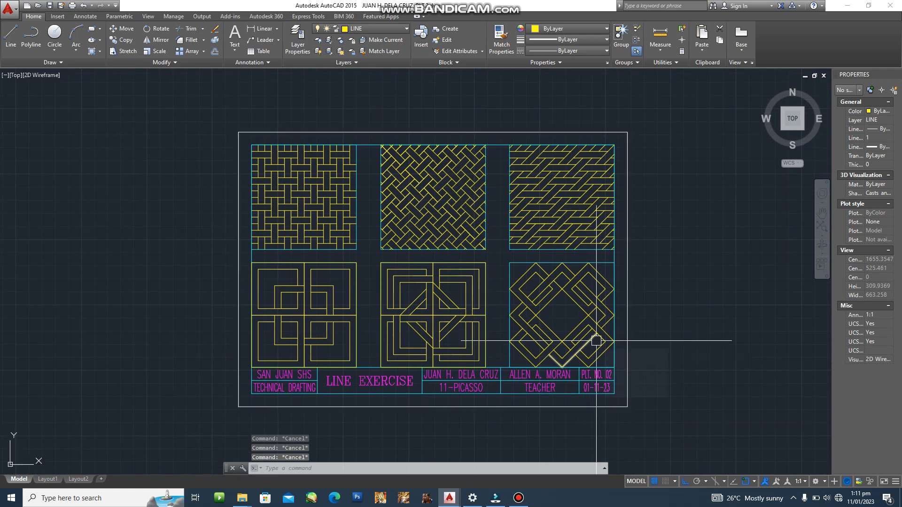
key("ctrl+s")
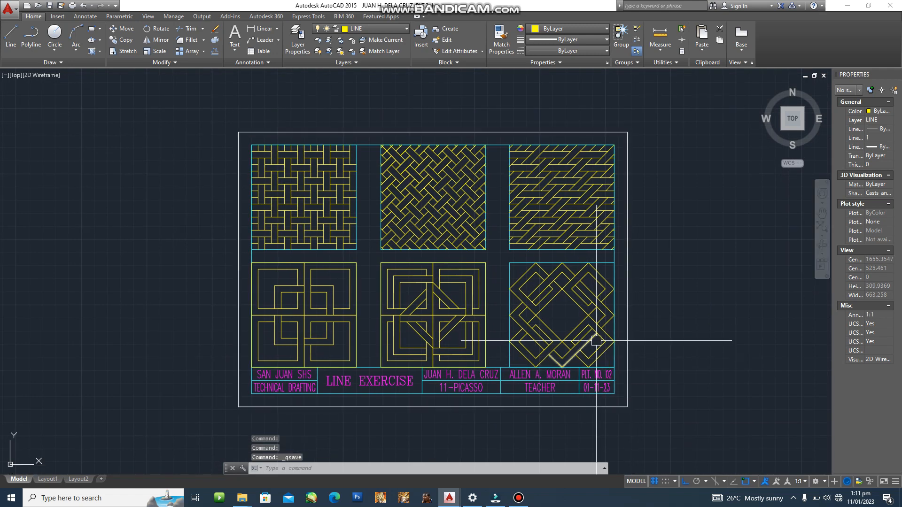